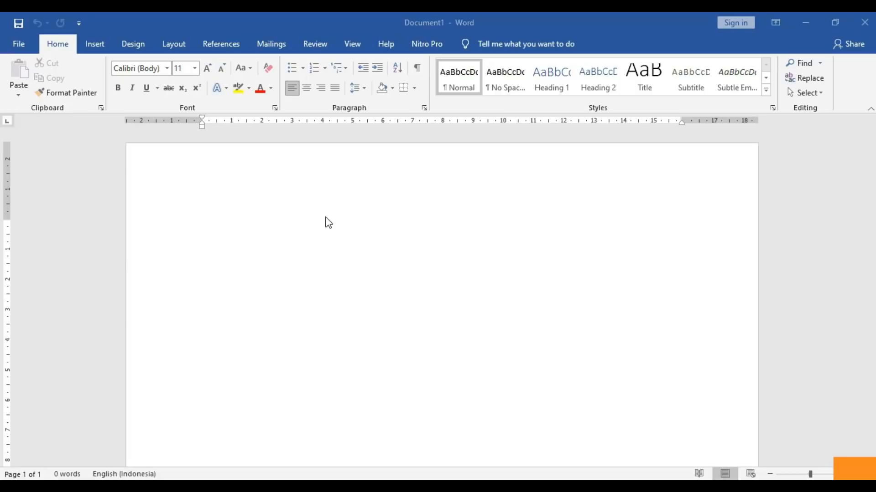
# - Relaunch Word by searching 'word' in the Start menu
pyautogui.click(283, 236)
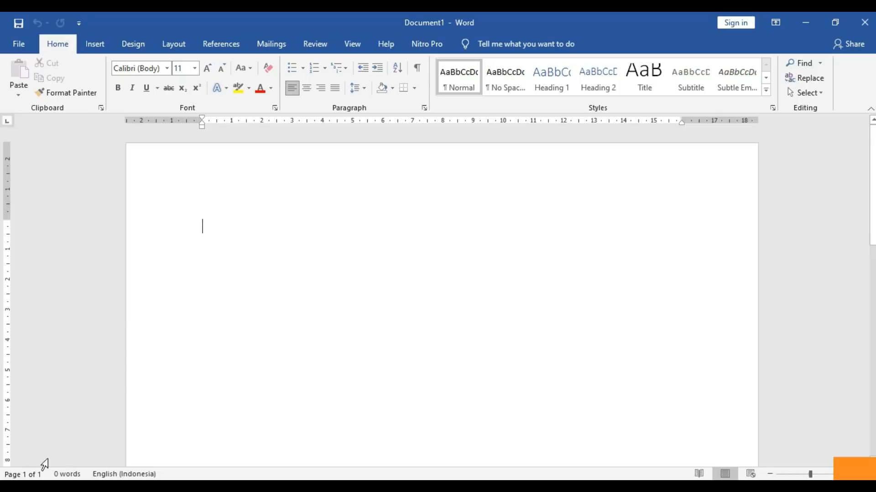
pyautogui.click(11, 486)
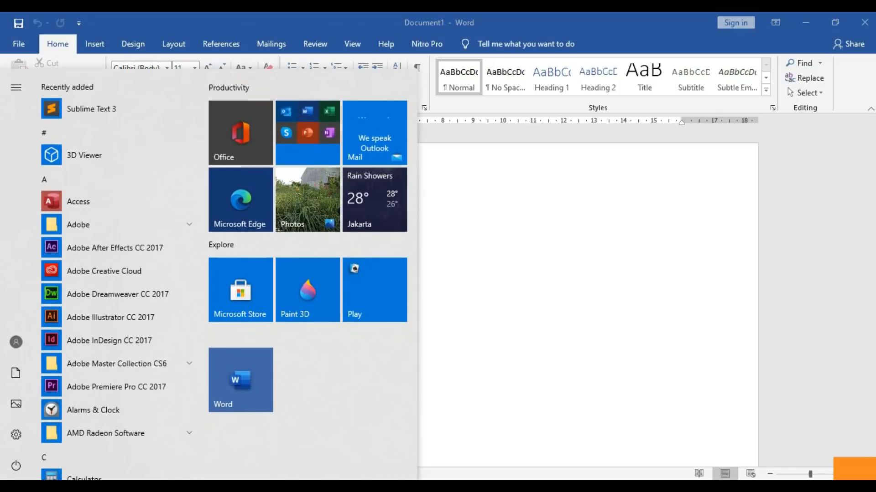
pyautogui.write('word')
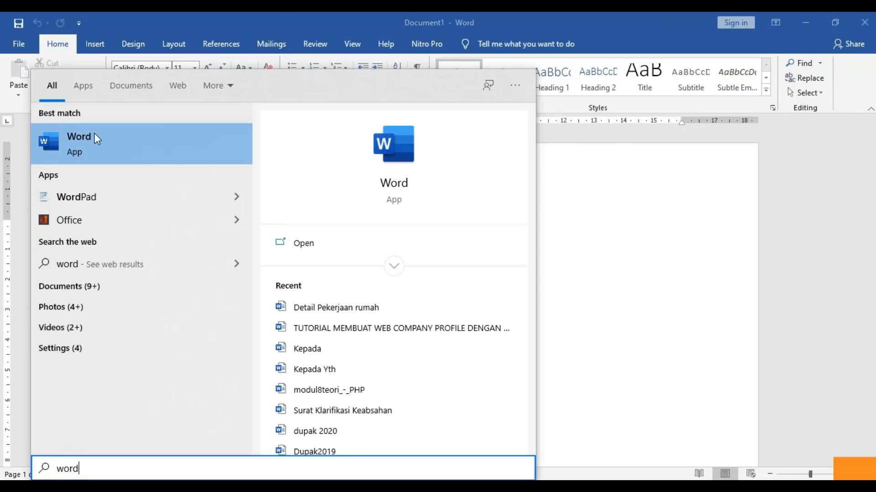
pyautogui.click(598, 257)
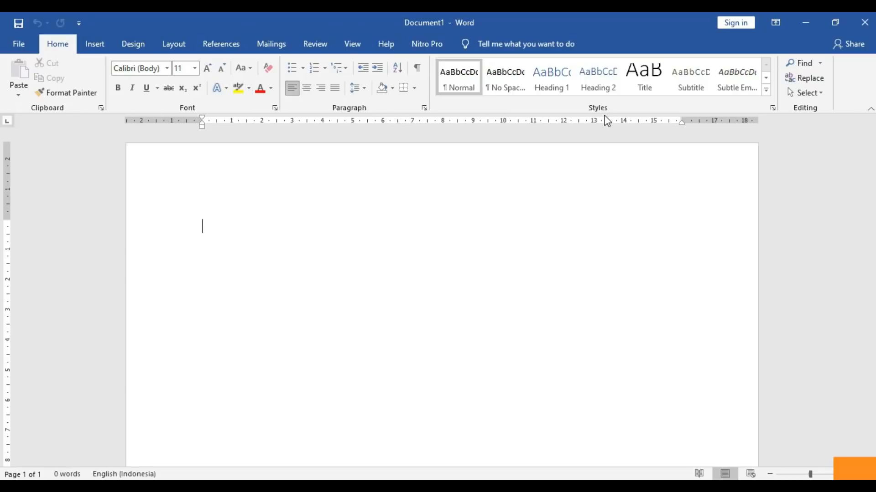
# - Browse the Insert through Nitro Pro ribbon tabs, ending on the File backstage Home page
pyautogui.click(96, 44)
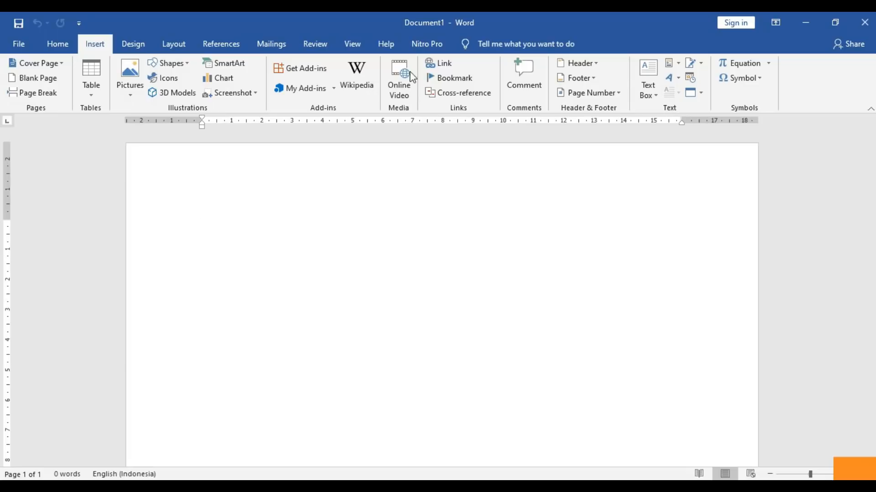
pyautogui.click(143, 42)
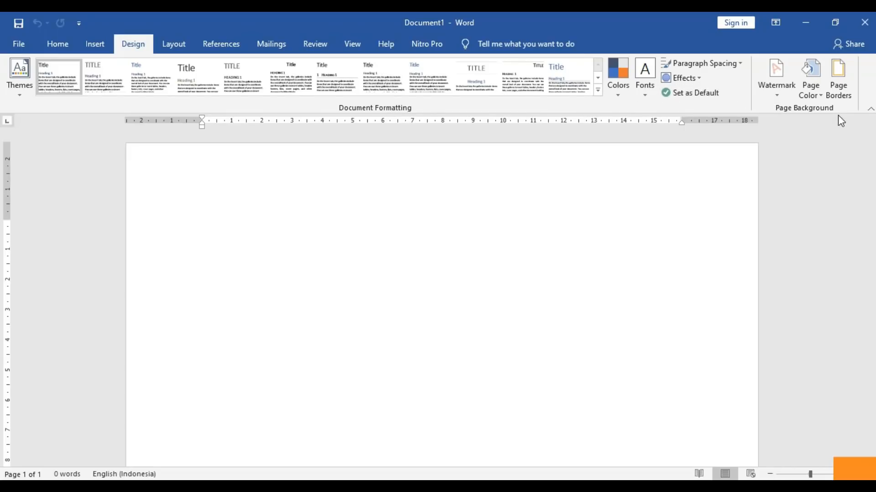
pyautogui.click(174, 44)
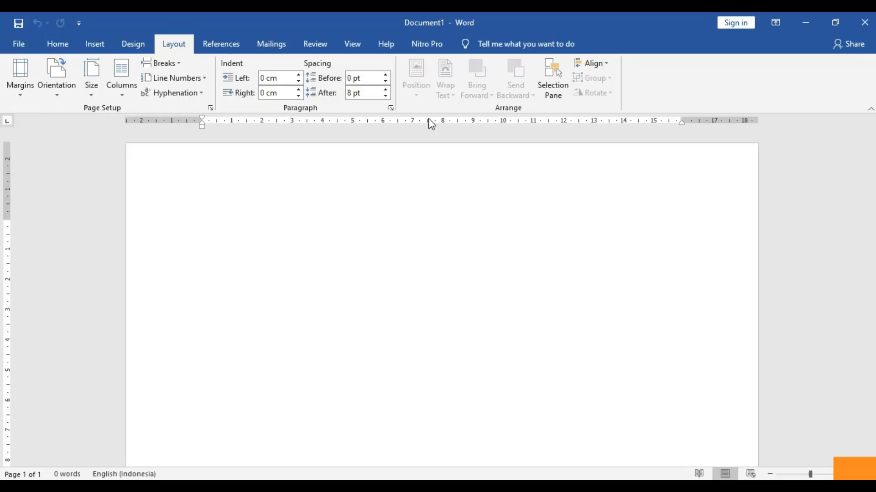
pyautogui.click(224, 47)
pyautogui.click(273, 47)
pyautogui.click(305, 45)
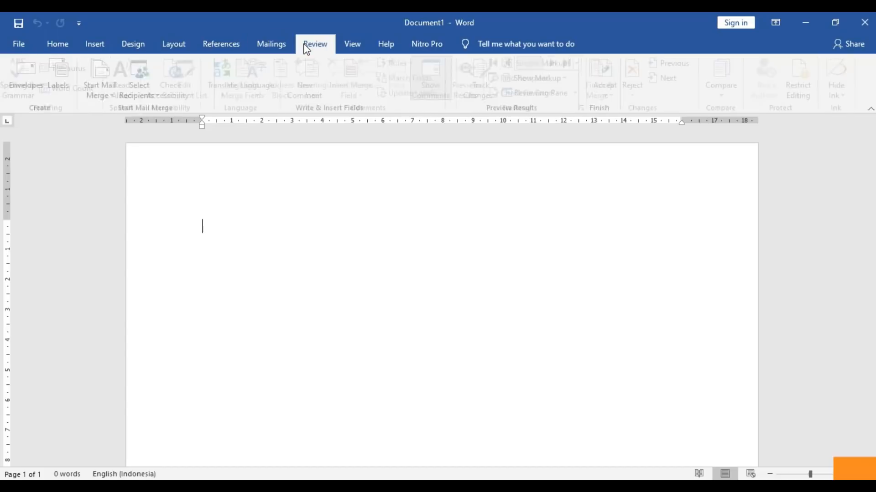
pyautogui.click(340, 46)
pyautogui.click(385, 46)
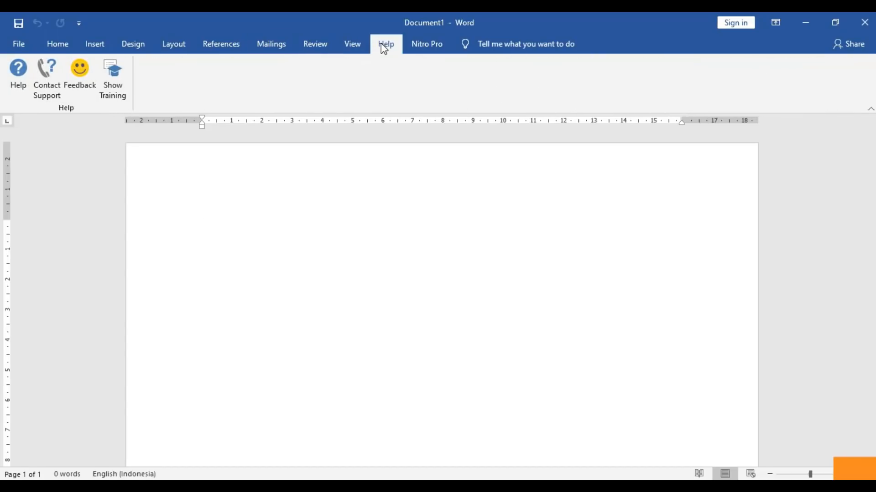
pyautogui.click(424, 51)
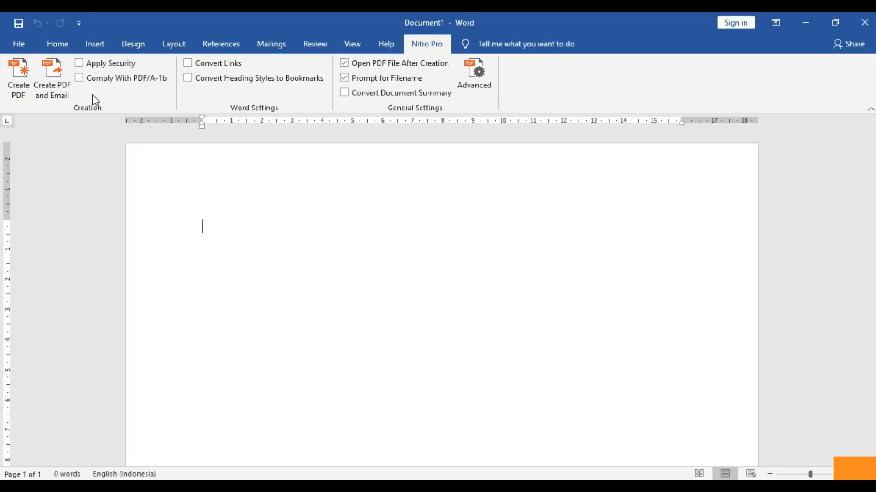
pyautogui.click(25, 42)
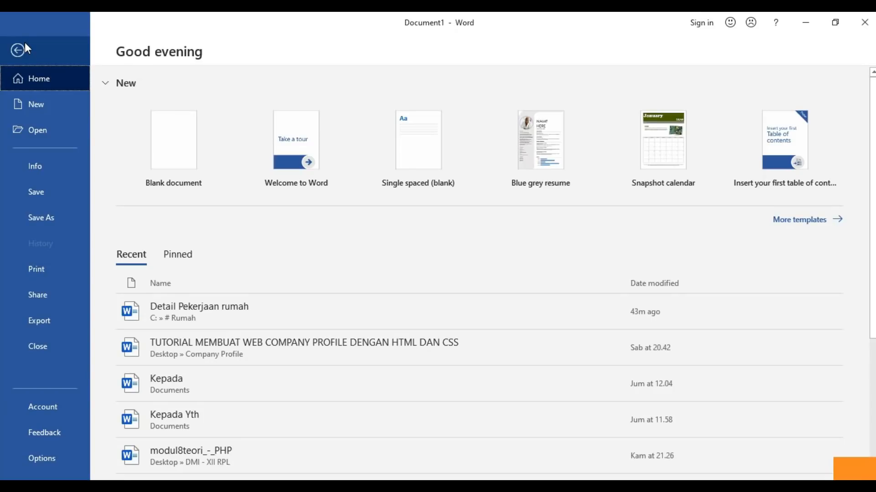
# - Create a new blank document, Document2, from the File backstage
pyautogui.click(27, 49)
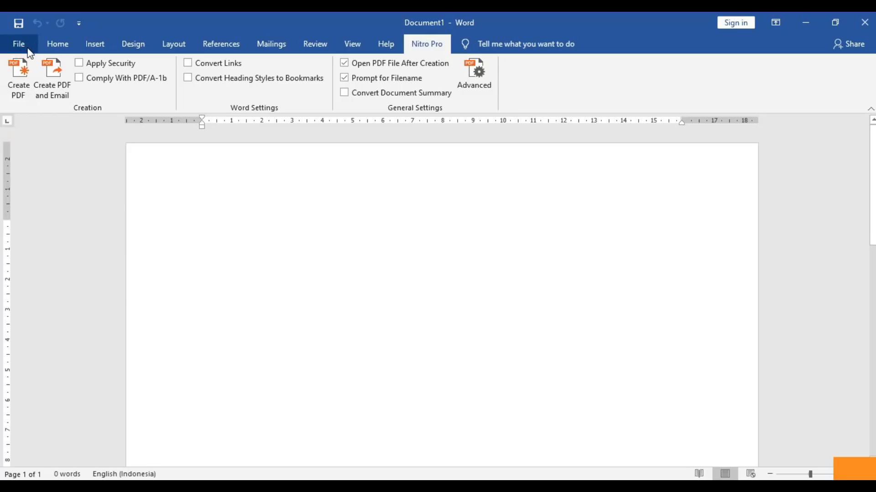
pyautogui.click(26, 47)
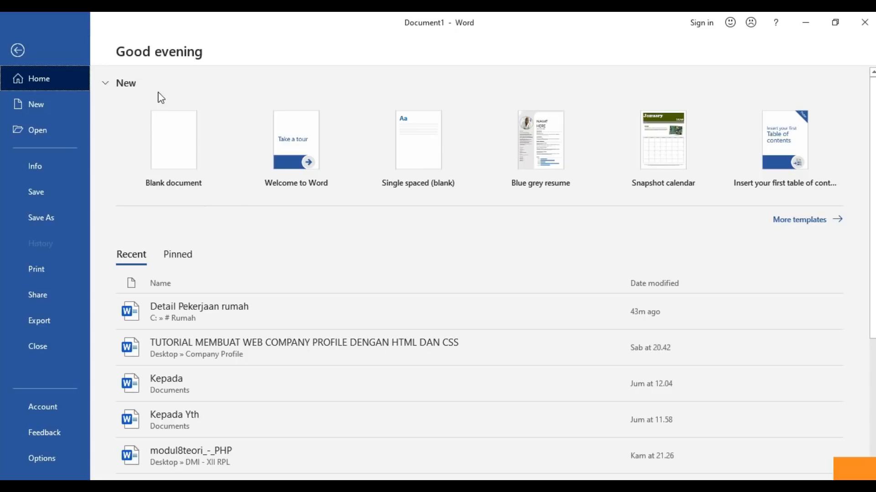
pyautogui.click(19, 52)
pyautogui.click(21, 44)
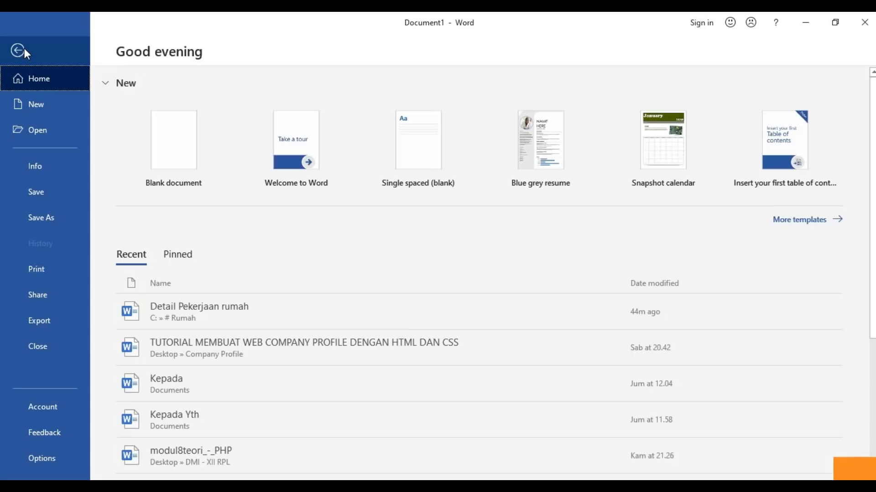
pyautogui.click(184, 142)
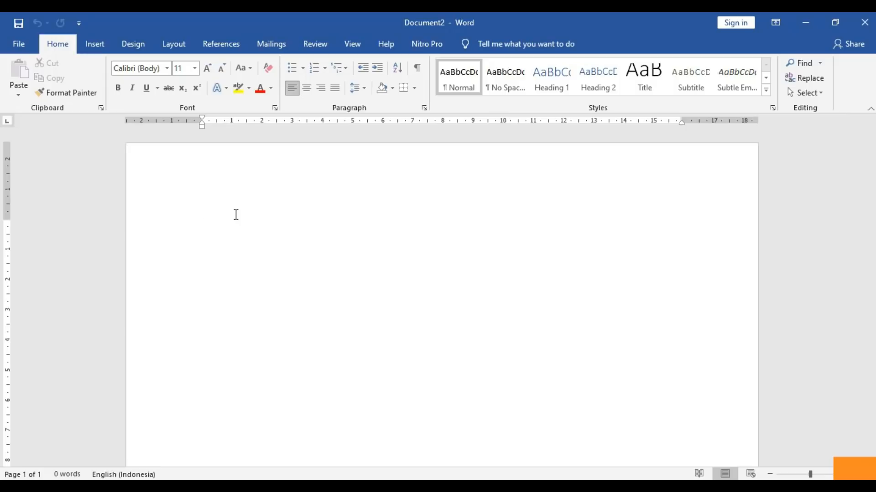
# - Type the line 'Belajar Ms.Word 2019', correcting the capitalisation of 'Word'
pyautogui.write('E')
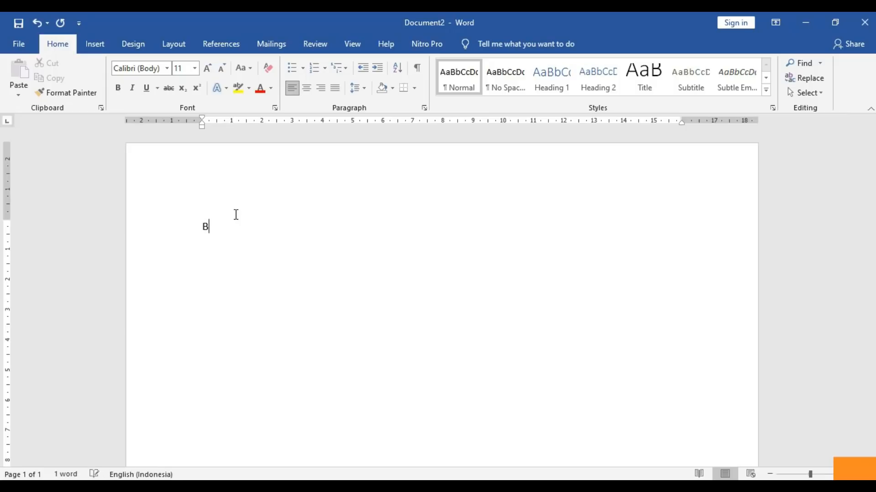
pyautogui.write('elajar Ms.WOrd')
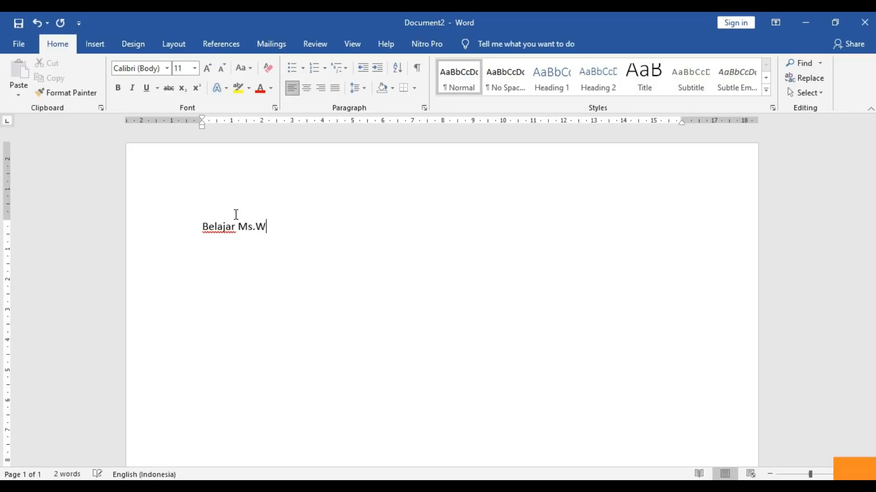
pyautogui.press('BackSpace')
pyautogui.press('BackSpace')
pyautogui.press('BackSpace')
pyautogui.write('ord 2019')
pyautogui.click(259, 198)
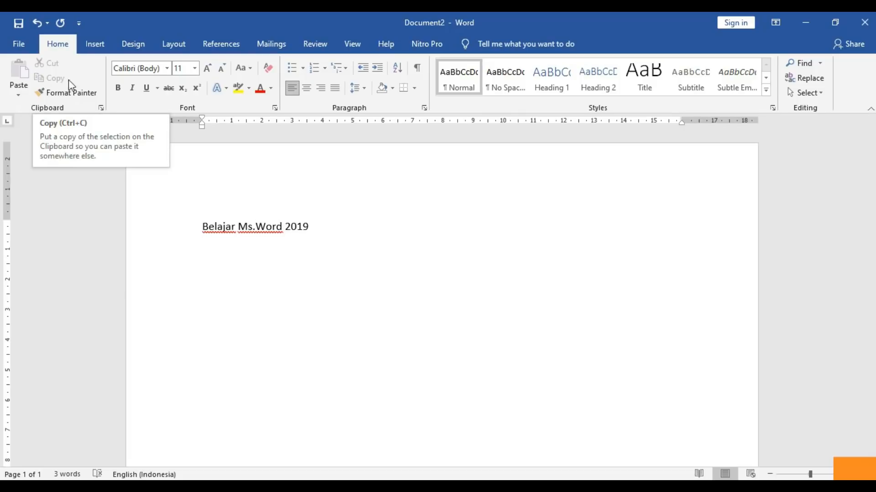
# - Bring up the Save As dialog on Documents with the file name 'Belajar Ms.word'
pyautogui.click(17, 42)
pyautogui.click(18, 48)
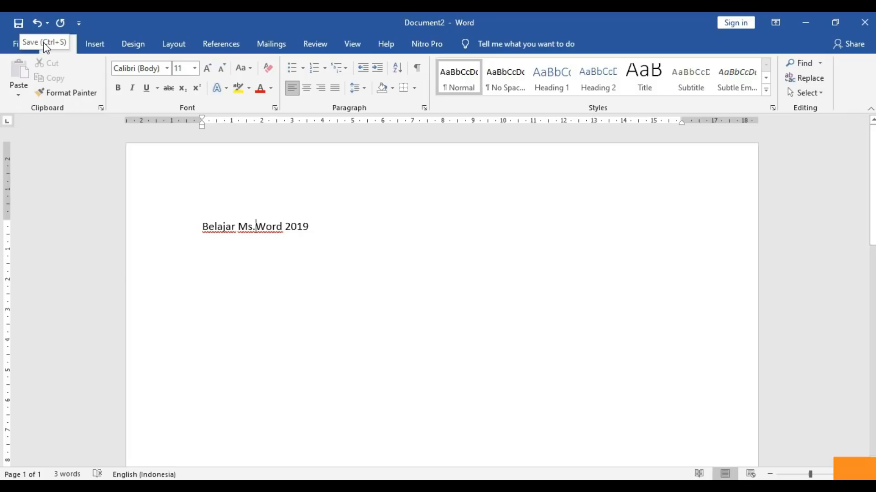
pyautogui.click(28, 50)
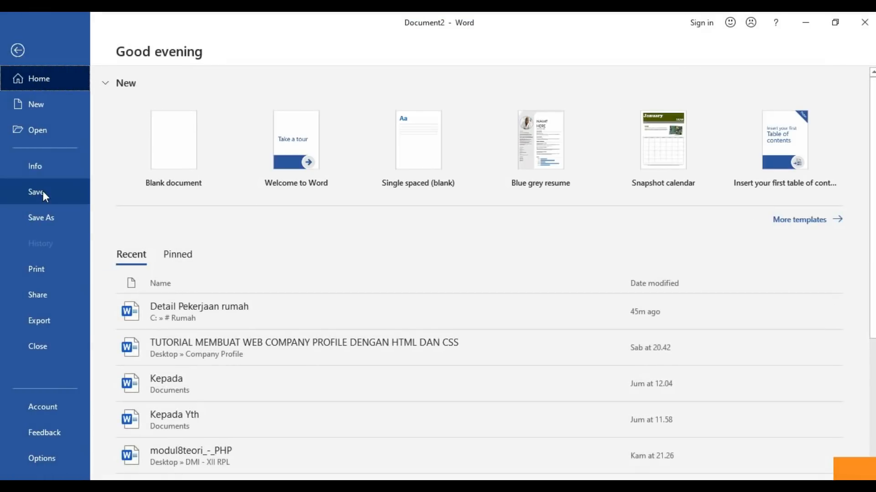
pyautogui.click(43, 218)
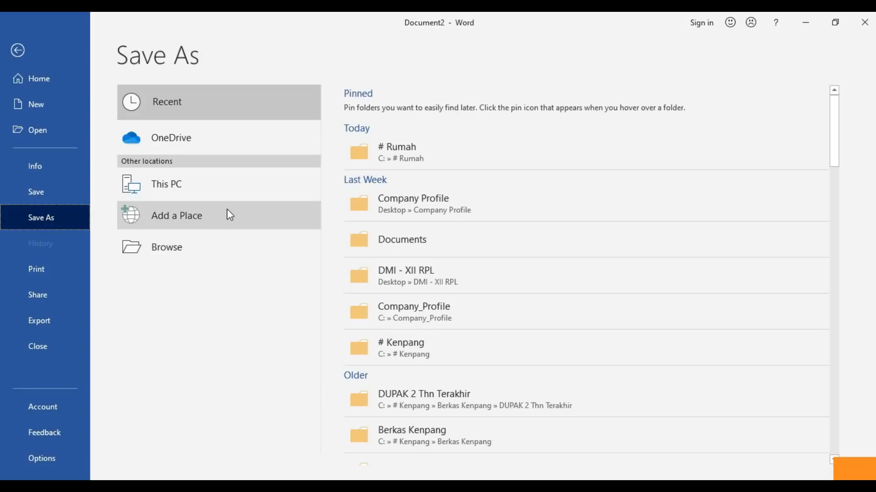
pyautogui.click(201, 249)
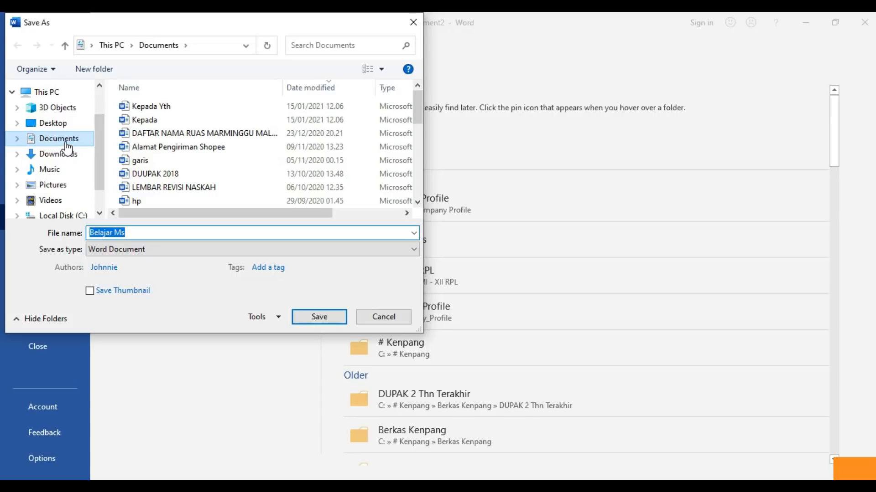
pyautogui.click(137, 232)
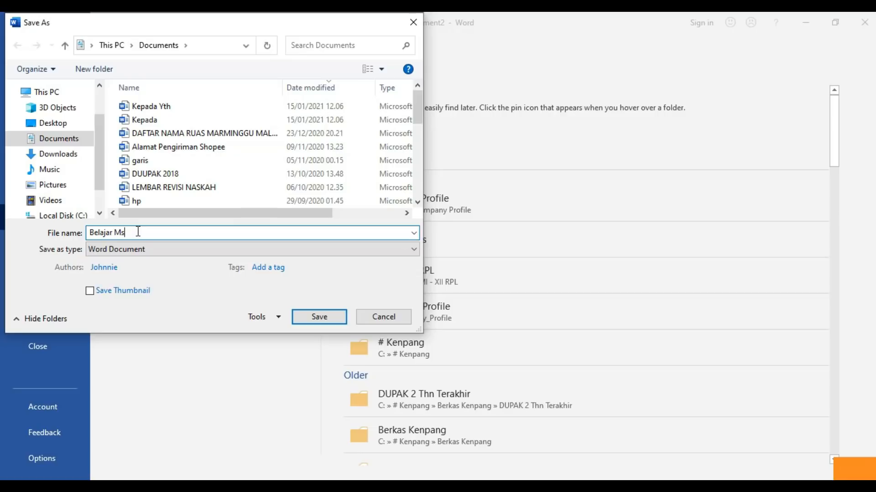
pyautogui.write('word')
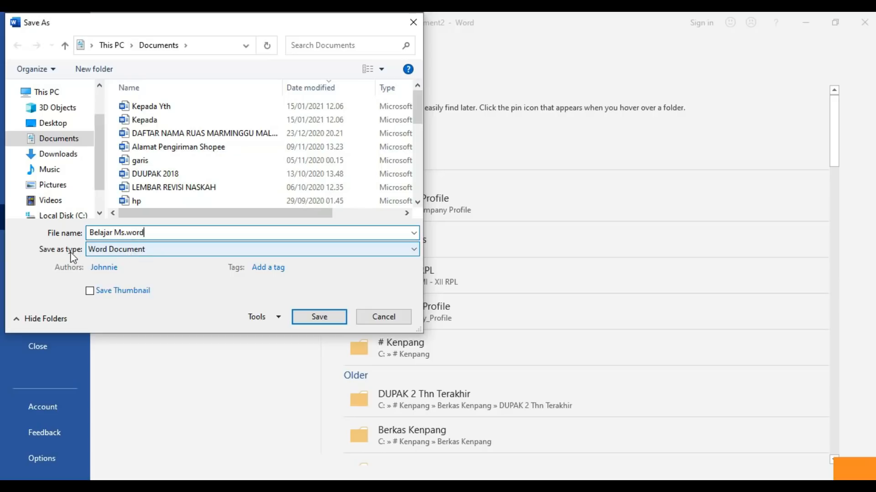
# - Save the file as 'Belajar Ms.word' in Word 97-2003 Document format
pyautogui.click(91, 250)
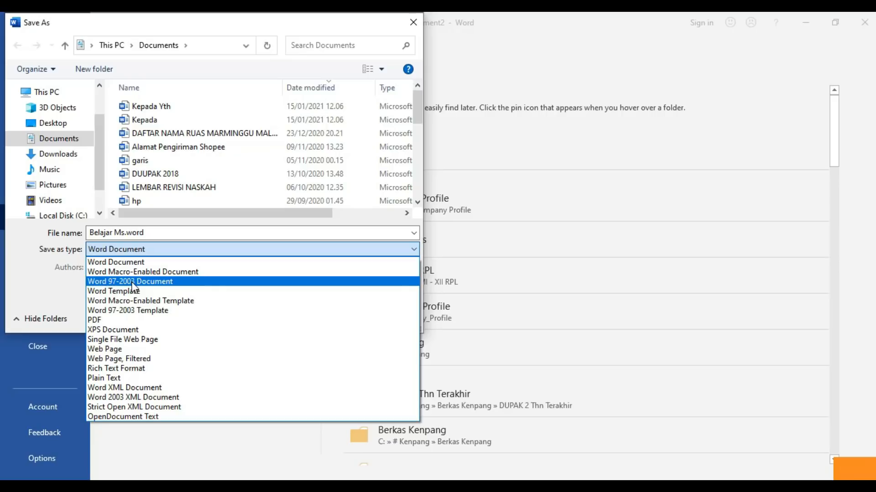
pyautogui.click(158, 284)
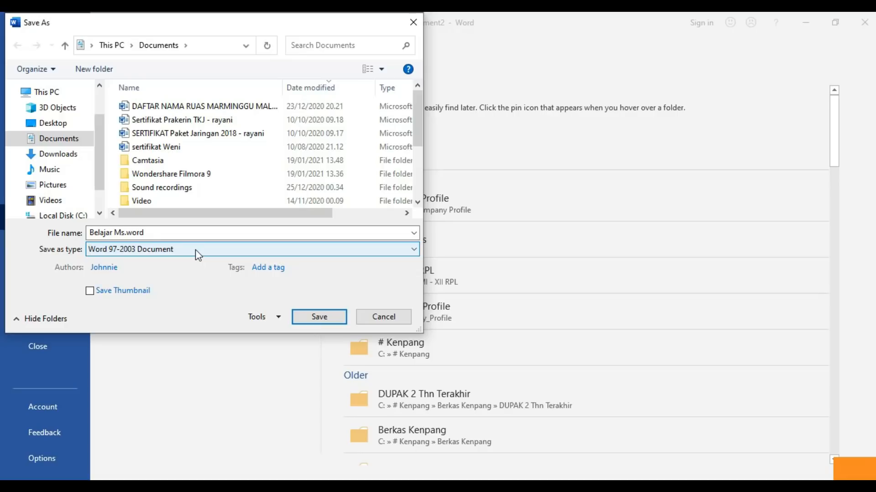
pyautogui.click(319, 317)
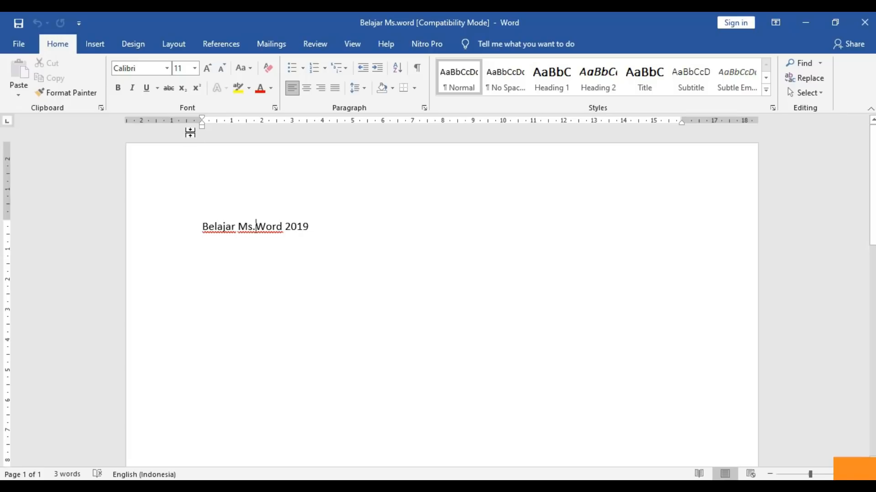
# - Save a copy as 'Belajar Ms.word 1' in Documents, then close both Word windows
pyautogui.click(17, 43)
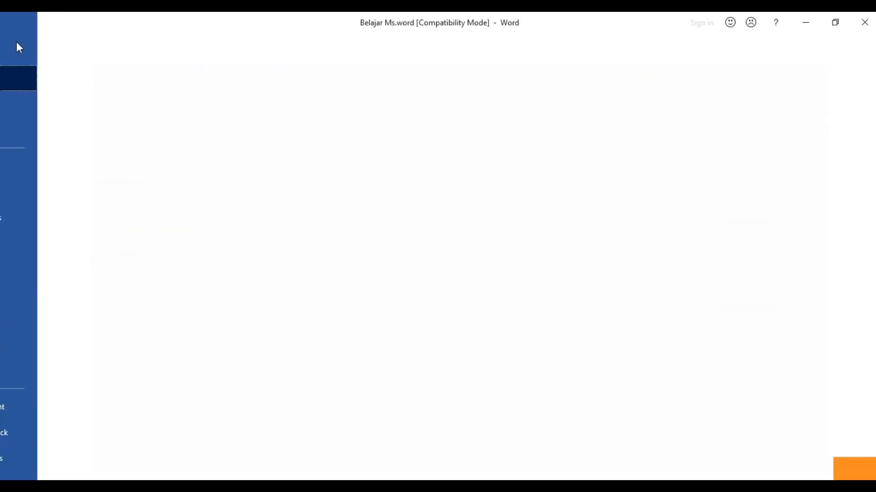
pyautogui.click(59, 212)
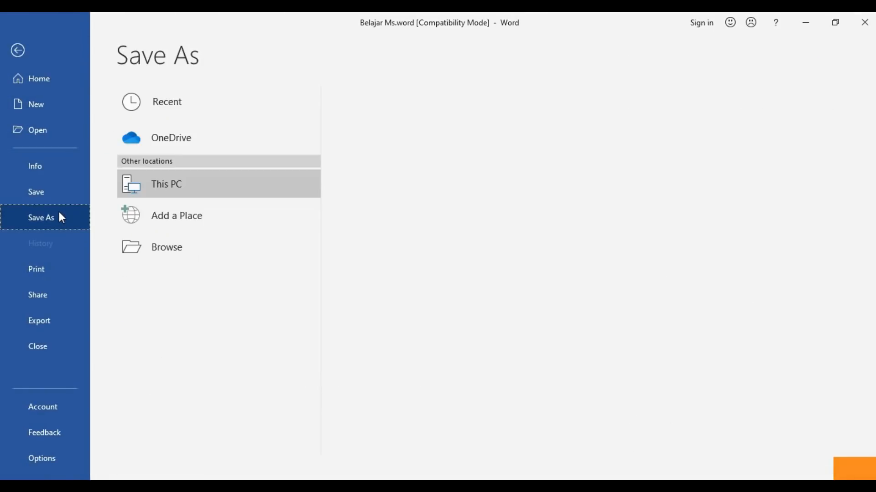
pyautogui.click(171, 250)
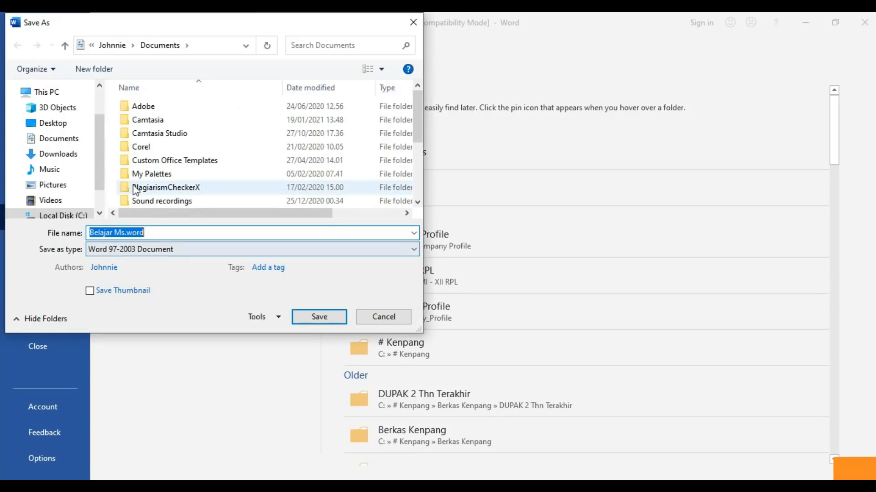
pyautogui.click(69, 140)
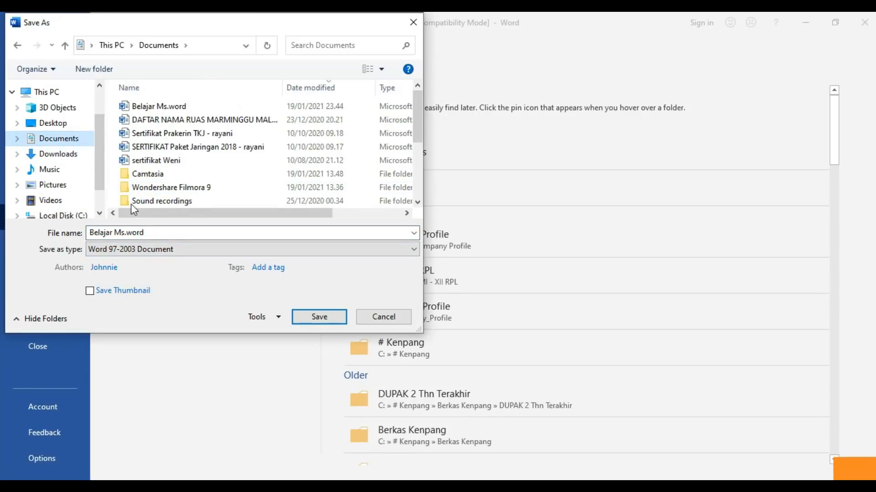
pyautogui.click(155, 232)
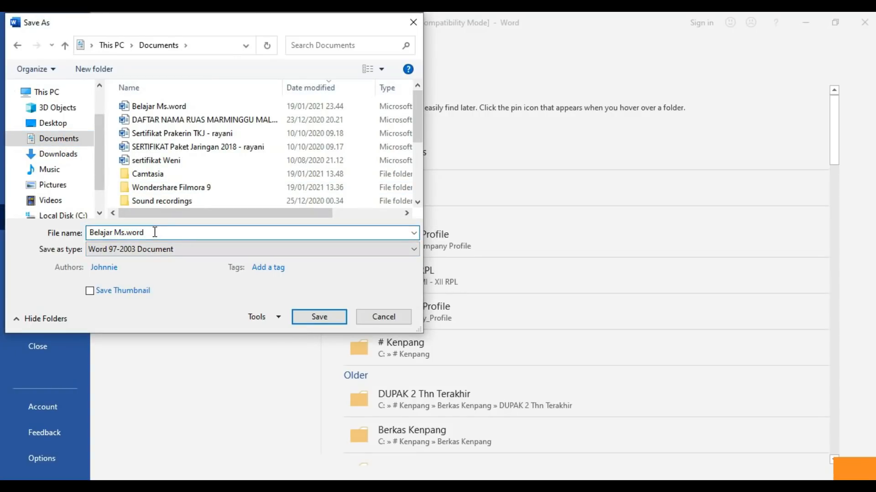
pyautogui.write('1')
pyautogui.click(318, 316)
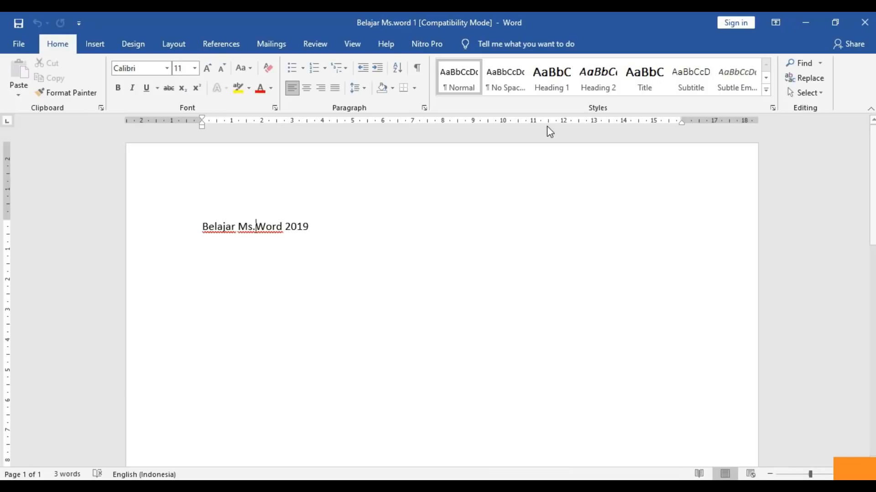
pyautogui.click(863, 23)
pyautogui.click(862, 24)
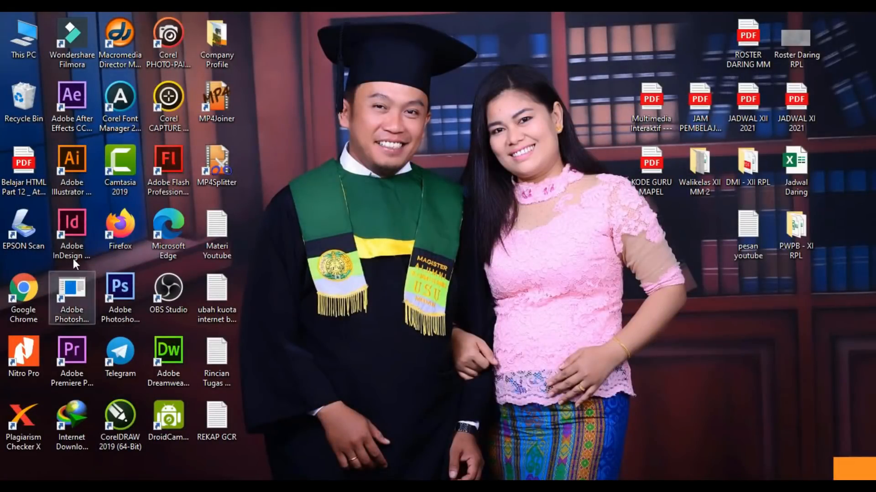
# - In File Explorer's Documents folder, widen the Type column and reopen 'Belajar Ms.word'
pyautogui.press('super+e')
pyautogui.click(47, 158)
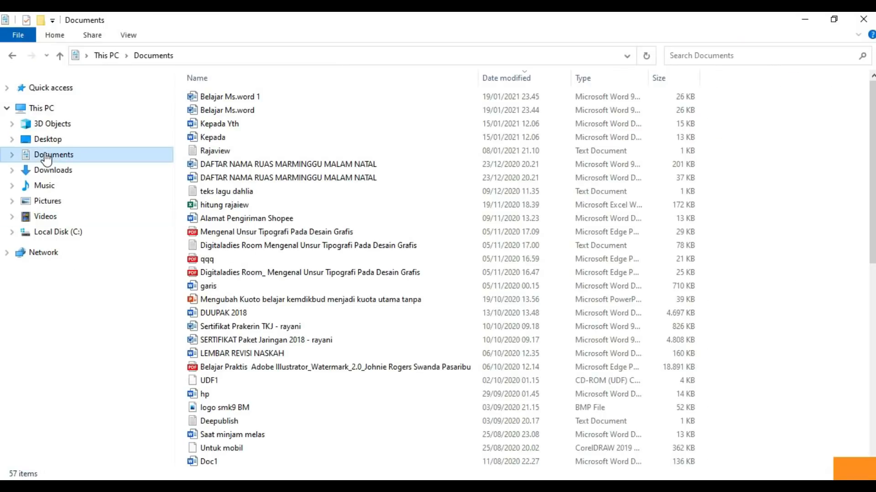
pyautogui.click(226, 97)
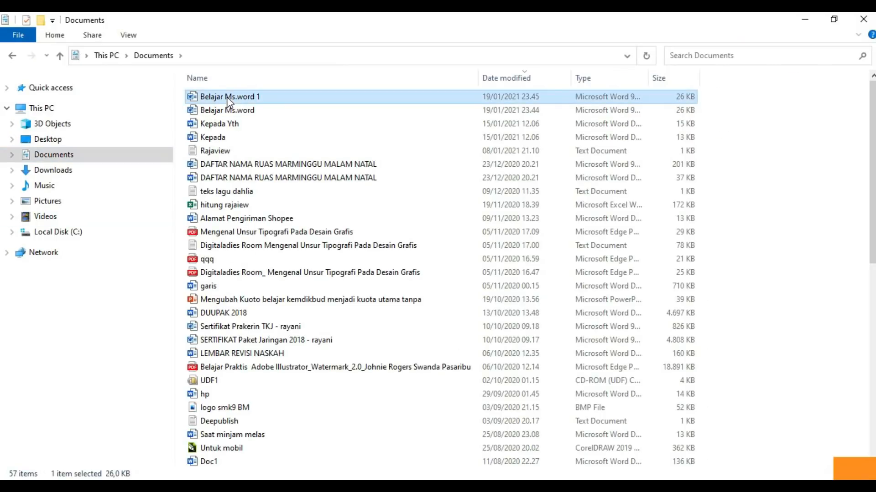
pyautogui.moveTo(647, 75); pyautogui.dragTo(758, 83)
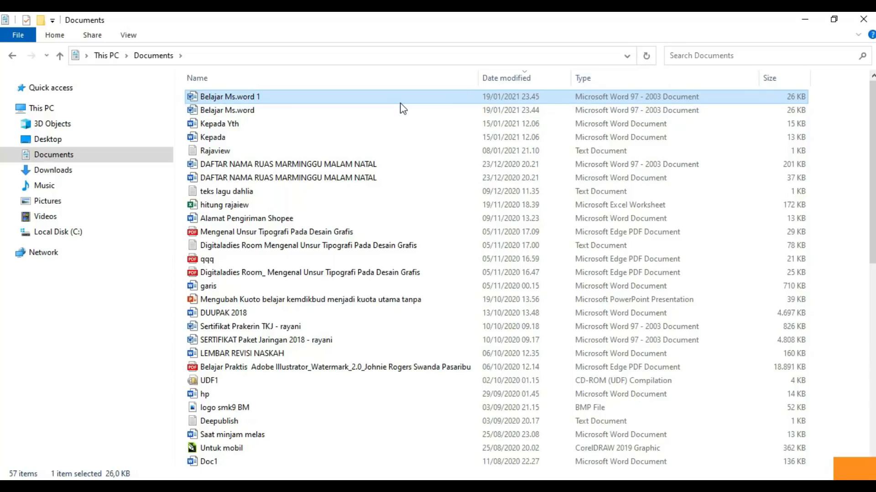
pyautogui.click(334, 114)
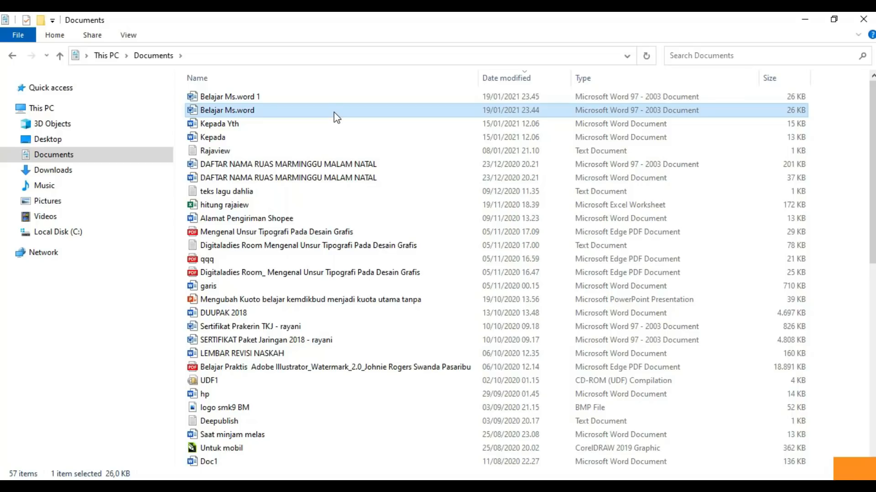
pyautogui.doubleClick(334, 112)
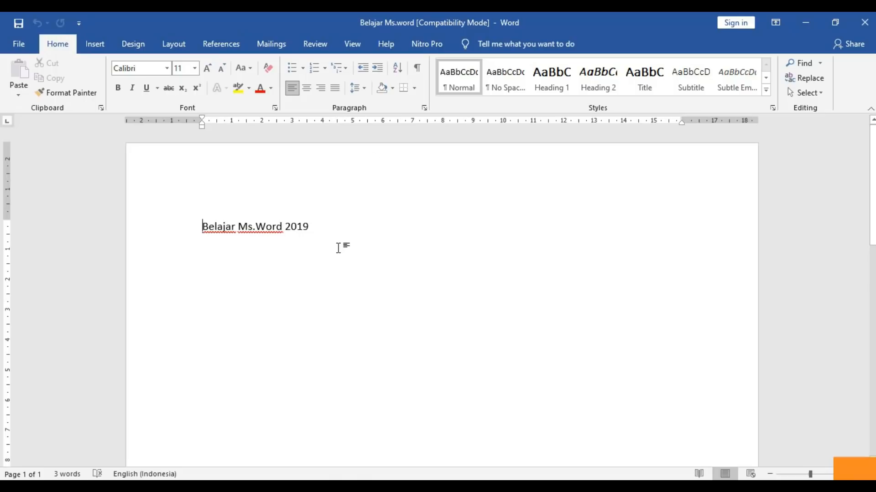
pyautogui.press('End')
# - Bring up the Save As dialog for 'Belajar Ms.word' in Documents and expand its Tools menu
pyautogui.click(17, 45)
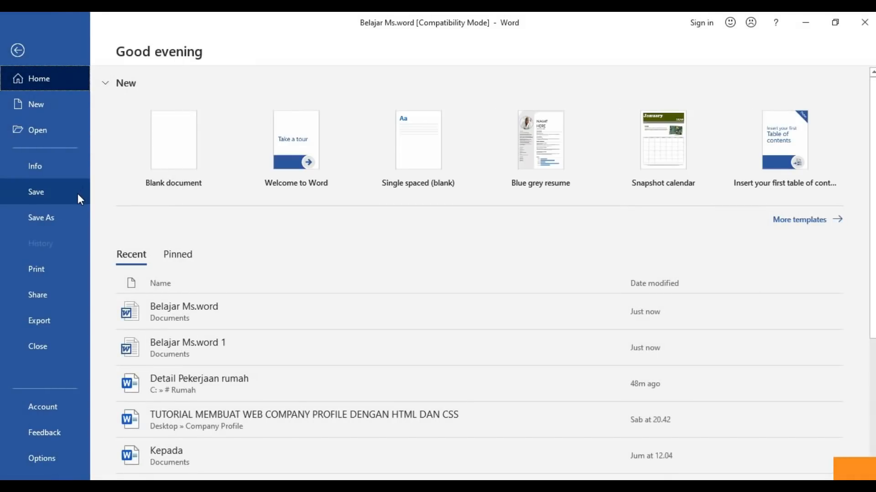
pyautogui.click(69, 210)
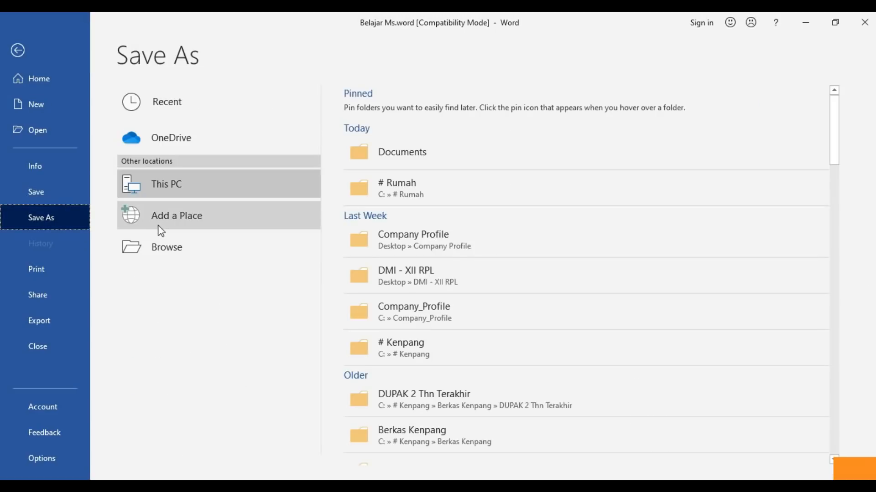
pyautogui.click(180, 255)
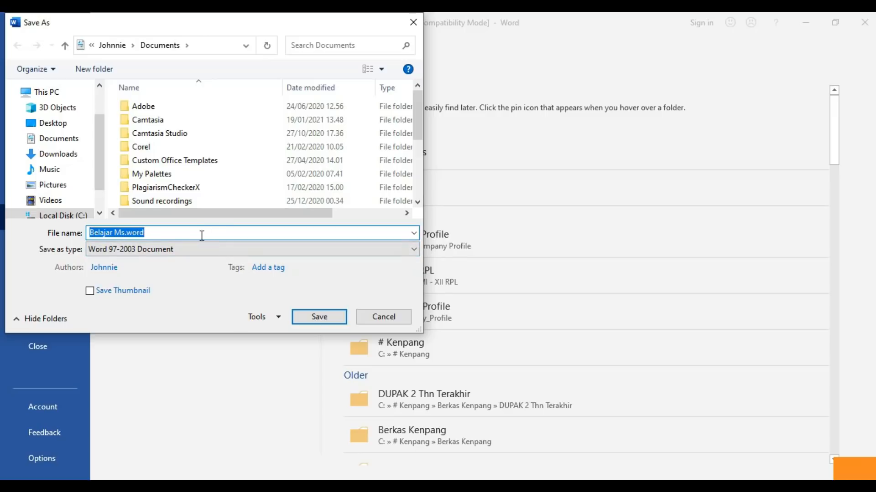
pyautogui.click(277, 318)
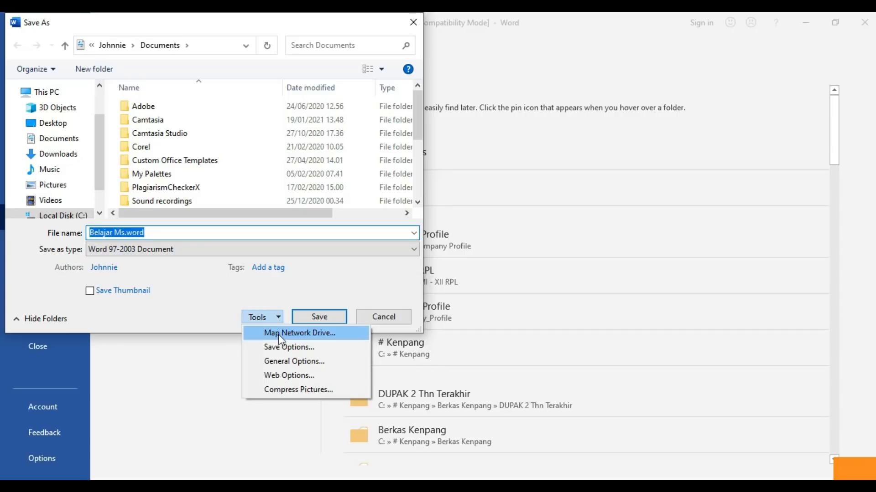
# - In General Options, set a password to open and re-enter it to confirm
pyautogui.click(283, 362)
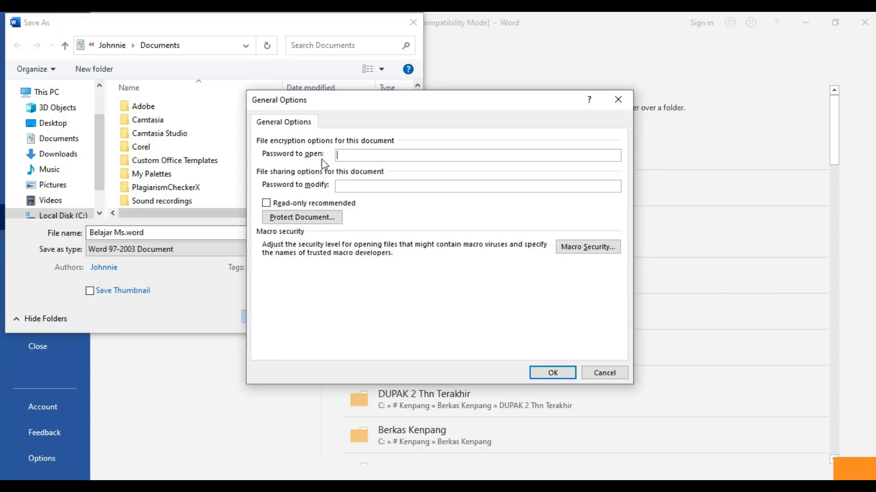
pyautogui.write('•••••')
pyautogui.click(550, 373)
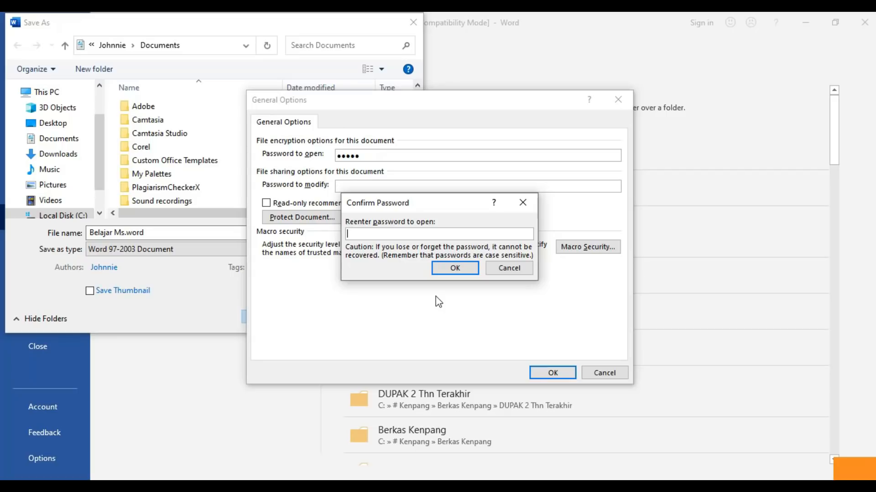
pyautogui.write('12345')
pyautogui.click(461, 269)
pyautogui.press('Return')
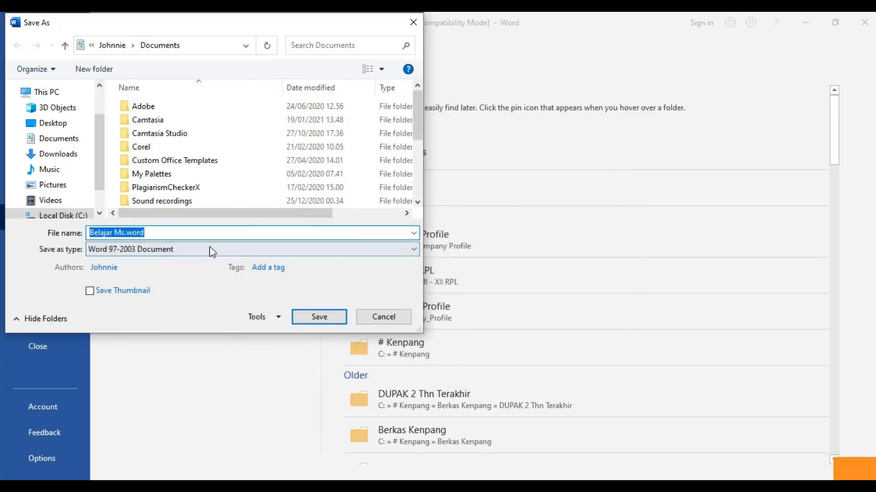
# - Save the password-protected document as 'belajar password' in the newer Word Document format, accepting the upgrade
pyautogui.click(311, 318)
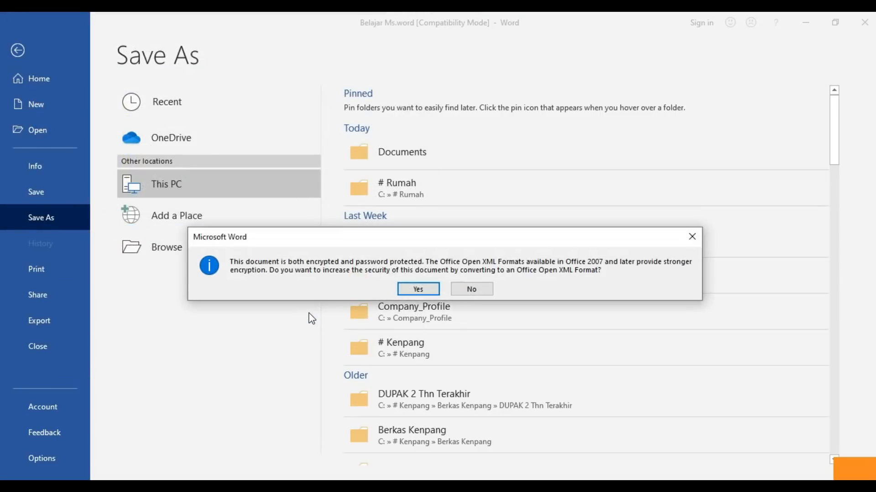
pyautogui.click(423, 292)
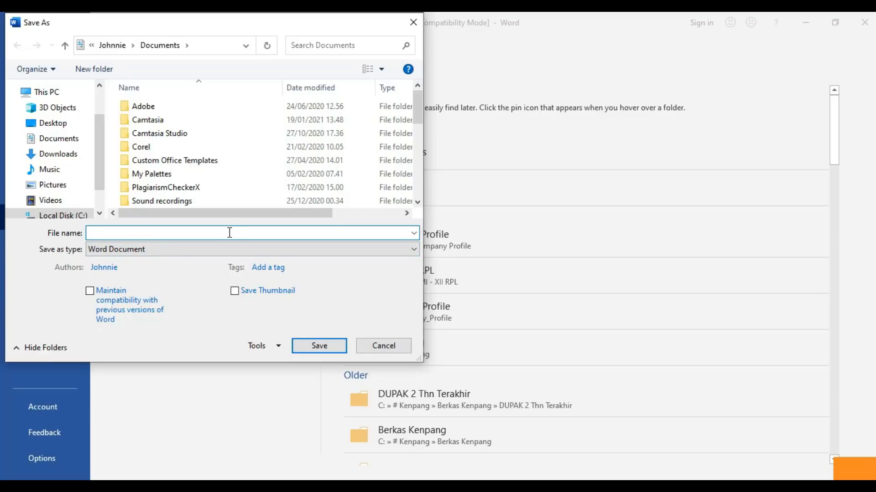
pyautogui.write('bel')
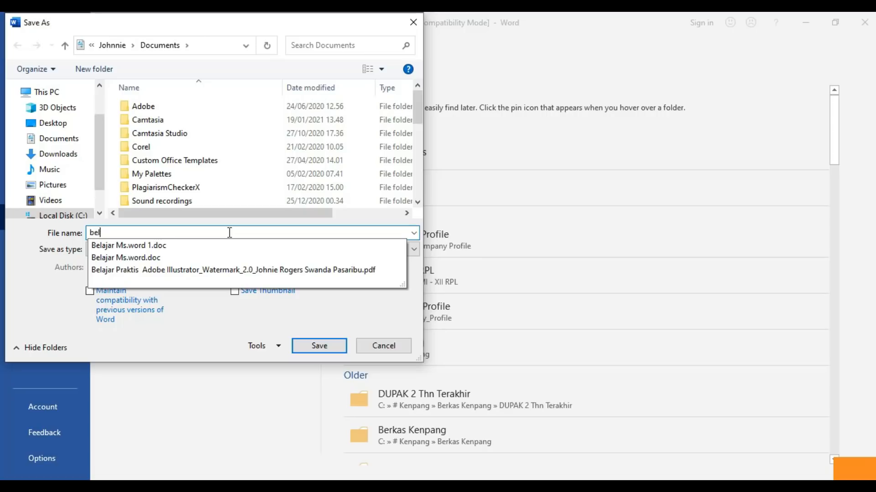
pyautogui.write('ajar passw')
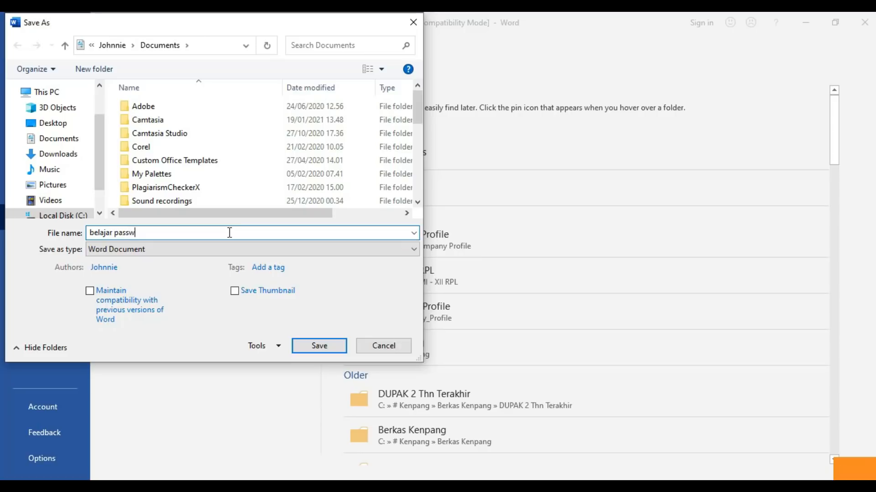
pyautogui.write('ord')
pyautogui.press('Return')
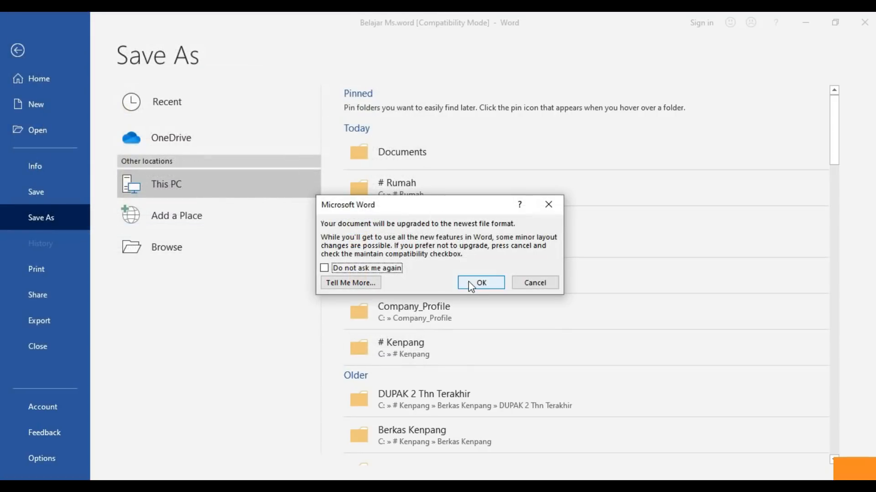
pyautogui.click(477, 283)
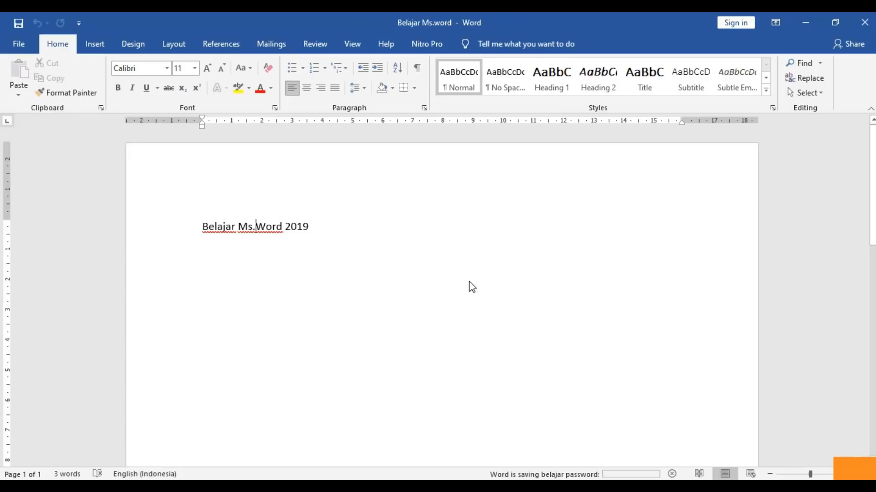
# - Close Word and sort the File Explorer Documents list by name, reversing the order
pyautogui.click(865, 23)
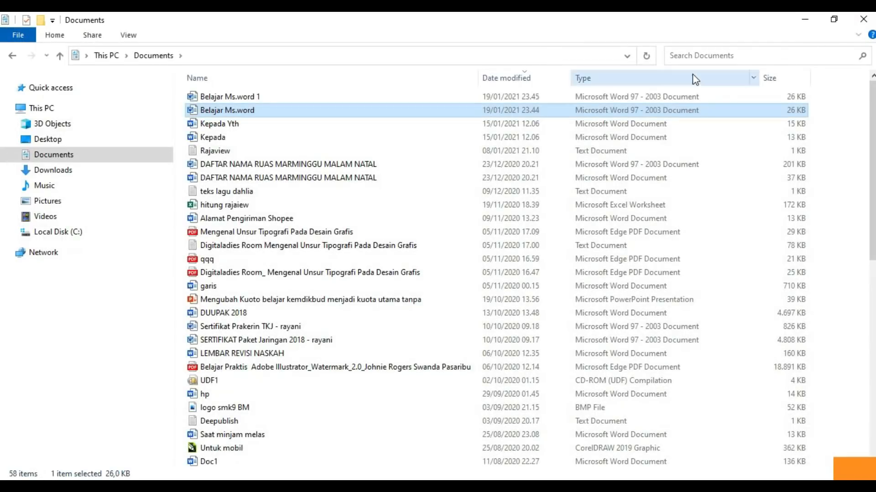
pyautogui.click(267, 122)
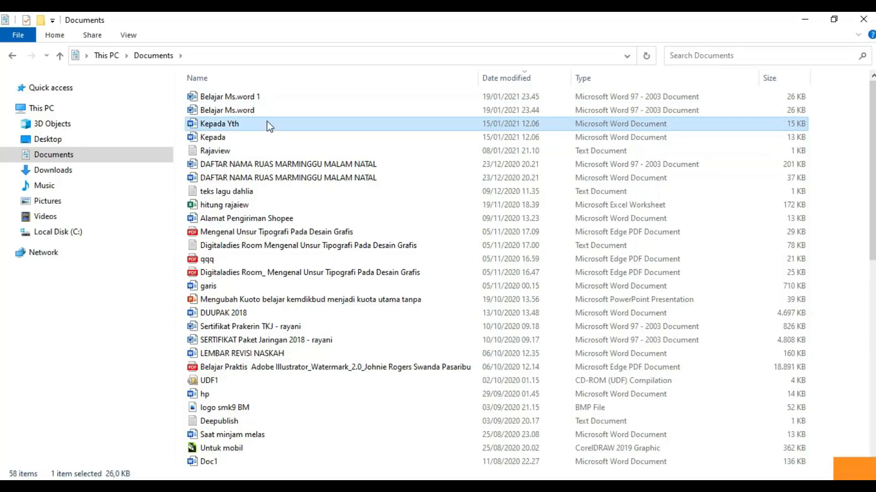
pyautogui.click(267, 114)
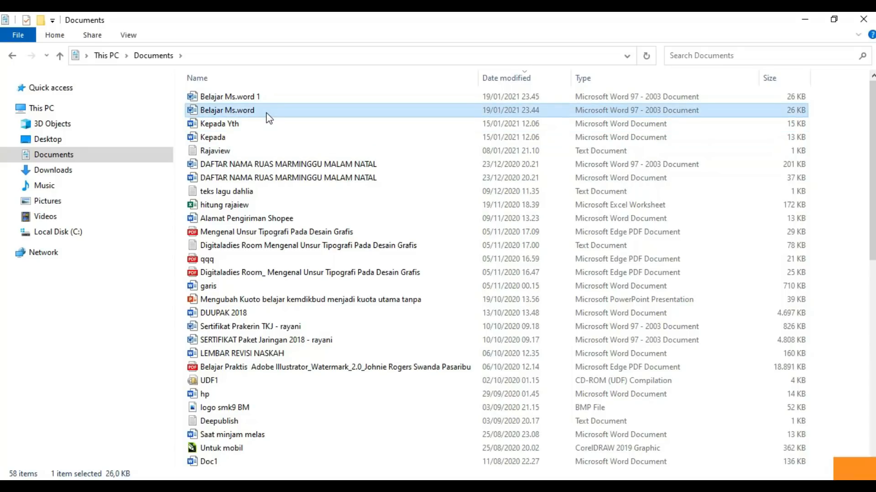
pyautogui.click(341, 86)
pyautogui.click(341, 87)
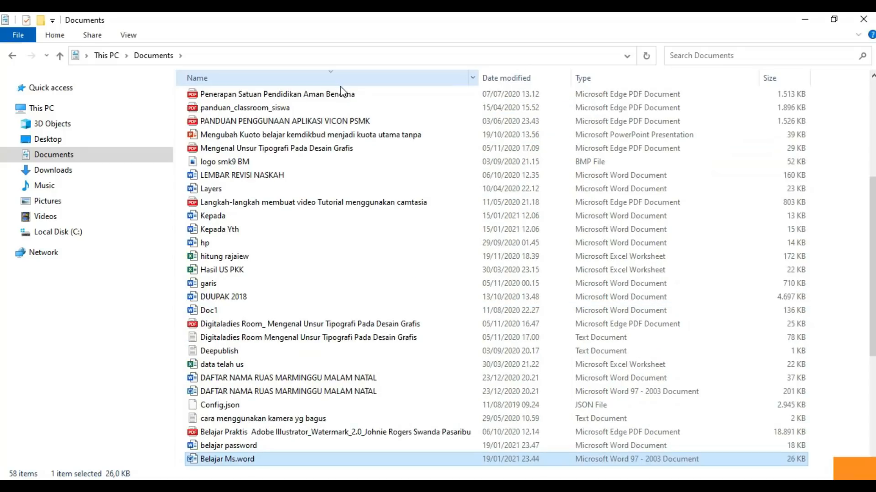
# - Sort Documents newest first by Date modified and open 'belajar password'
pyautogui.click(524, 82)
pyautogui.click(391, 101)
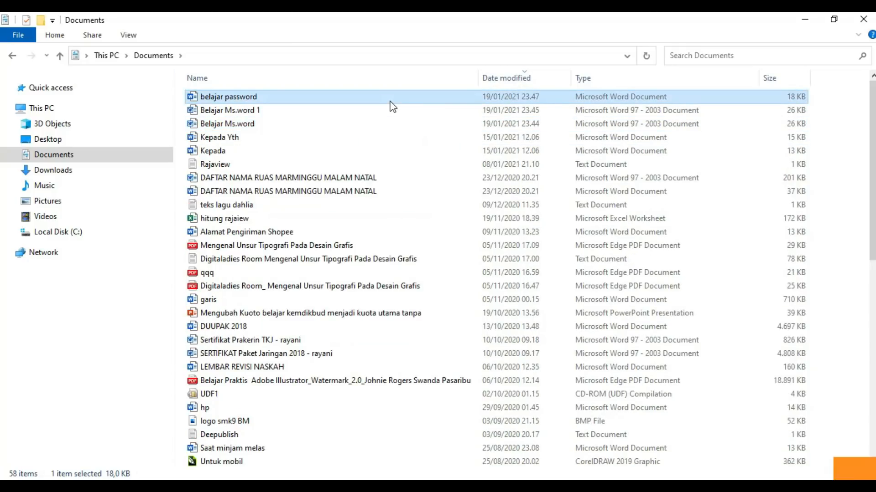
pyautogui.doubleClick(390, 102)
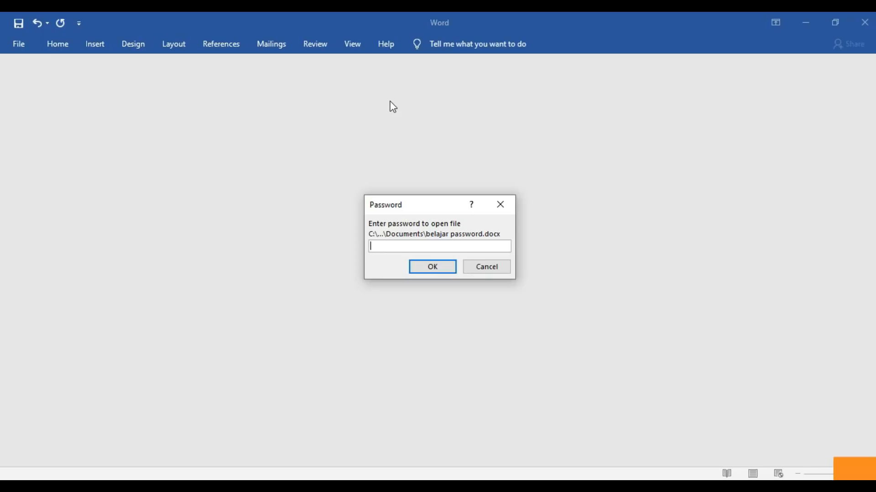
# - Enter the file's password to open 'belajar password' showing 'Belajar Ms.Word 2019'
pyautogui.write('12345')
pyautogui.click(425, 268)
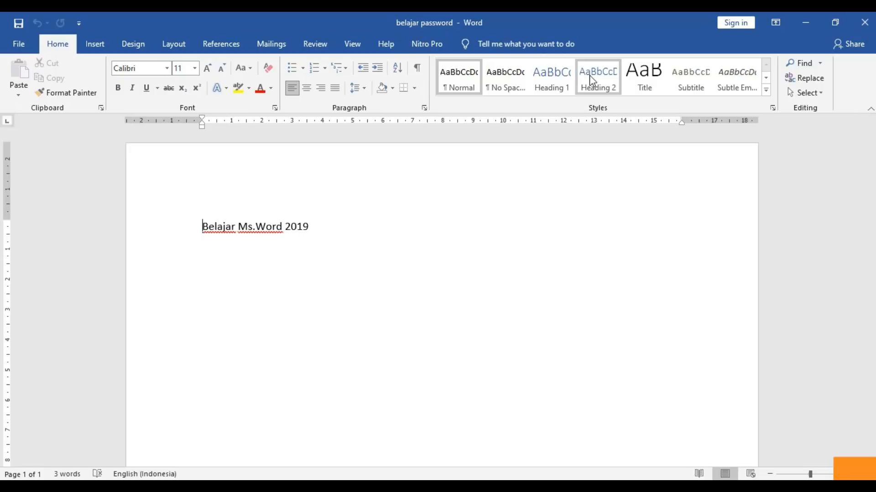
# - Close the 'belajar password' document and its Word window, returning to Documents
pyautogui.click(21, 47)
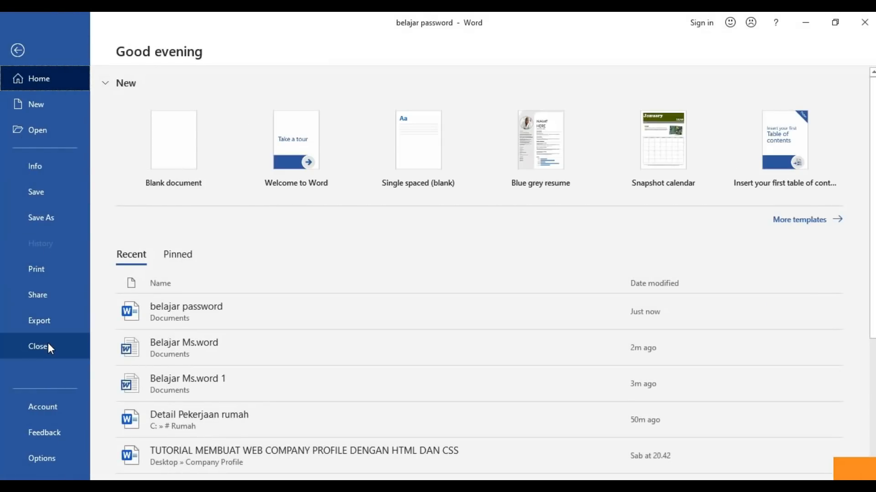
pyautogui.click(22, 57)
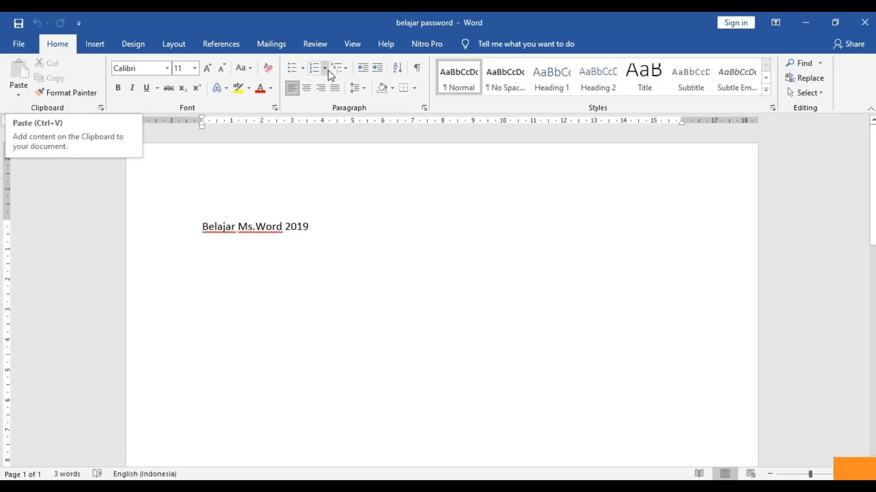
pyautogui.click(864, 22)
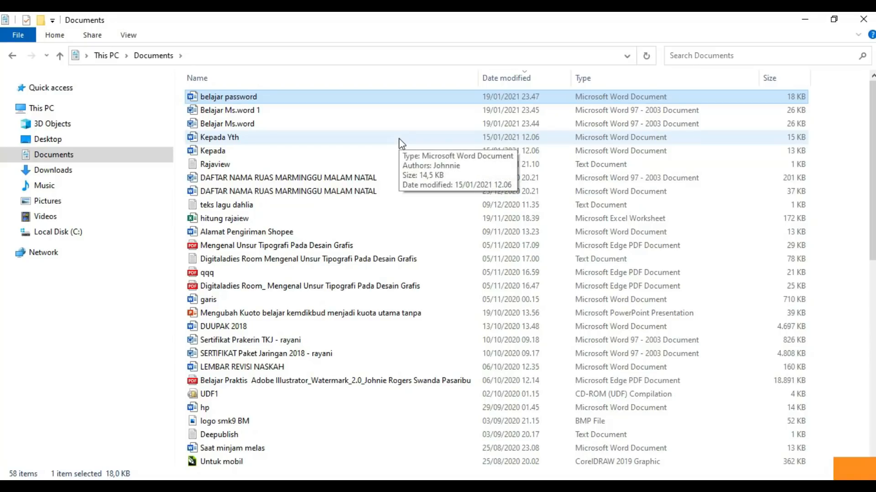
# - Open 'Belajar Ms.word' from the Documents folder in Word
pyautogui.doubleClick(269, 125)
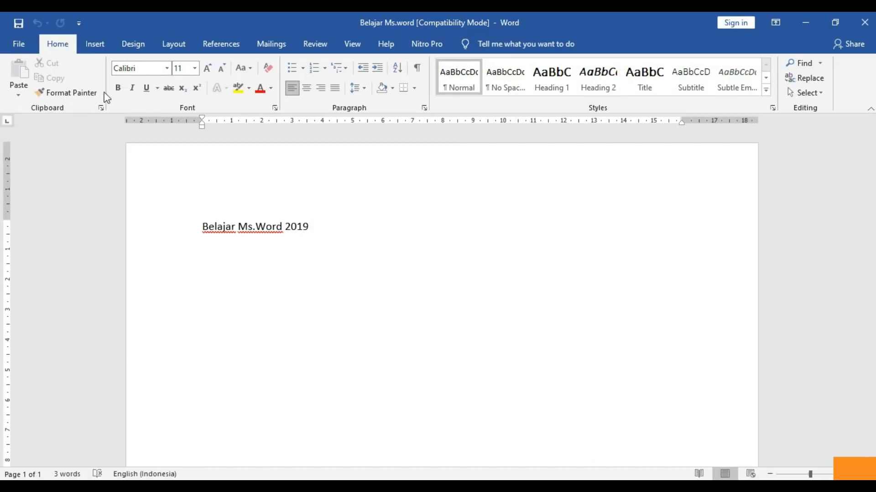
# - Use File > Open > Browse to reach the Documents folder and open Kepada Yth
pyautogui.click(23, 45)
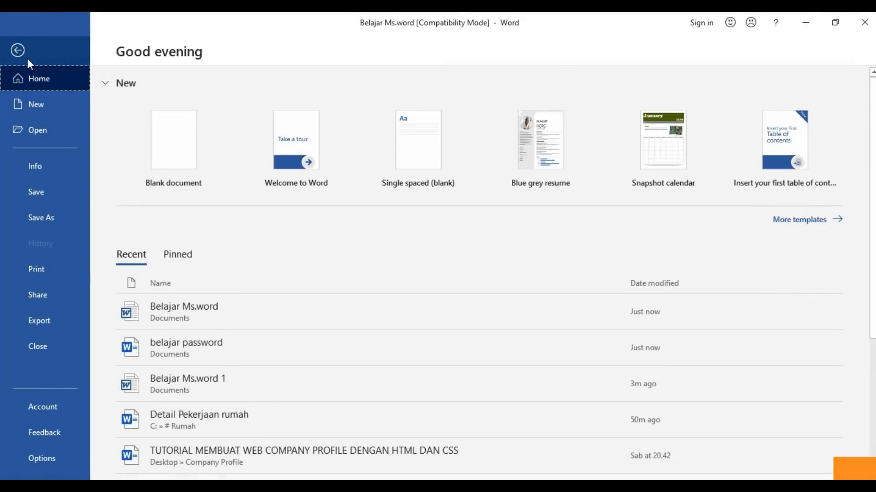
pyautogui.click(40, 129)
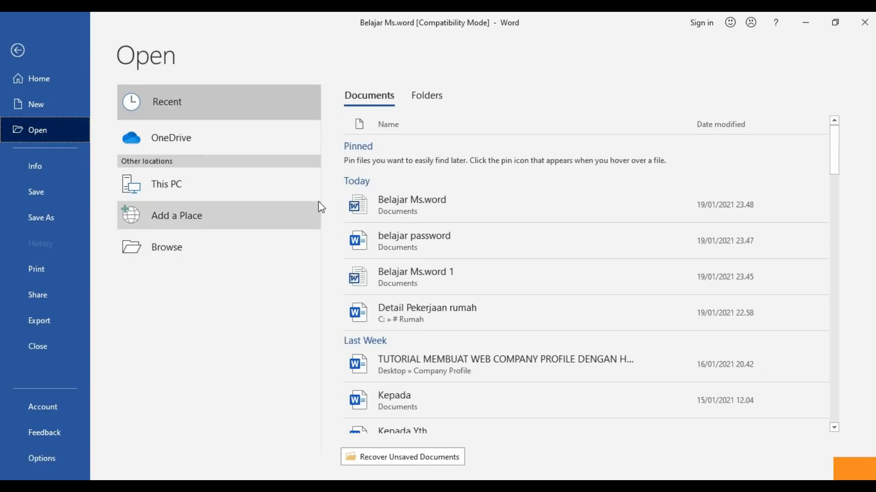
pyautogui.click(208, 239)
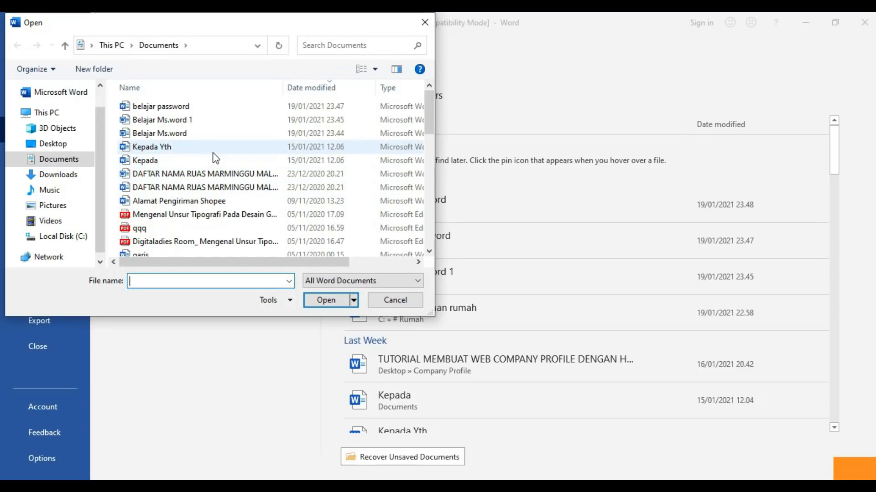
pyautogui.press('Escape')
pyautogui.press('Escape')
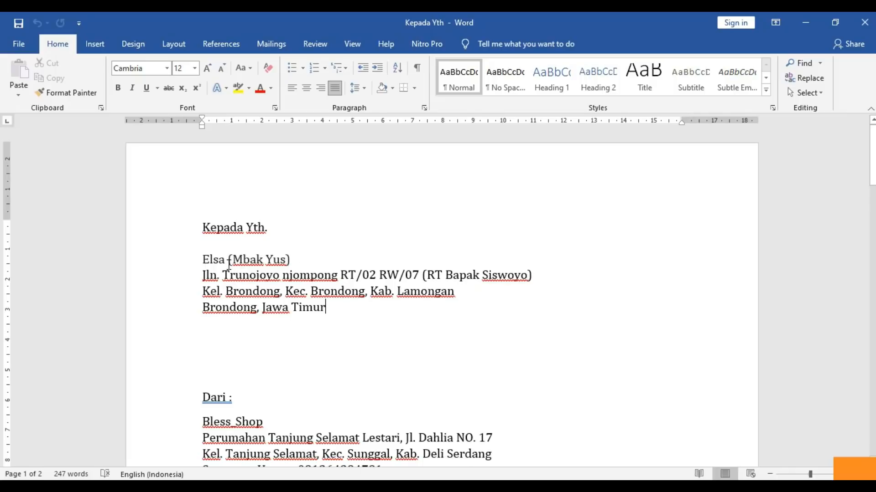
# - Cut the top 'Kepada Yth.' line and paste it below the recipient's address
pyautogui.moveTo(203, 227); pyautogui.dragTo(273, 225)
pyautogui.press('super+c')
pyautogui.rightClick(246, 230)
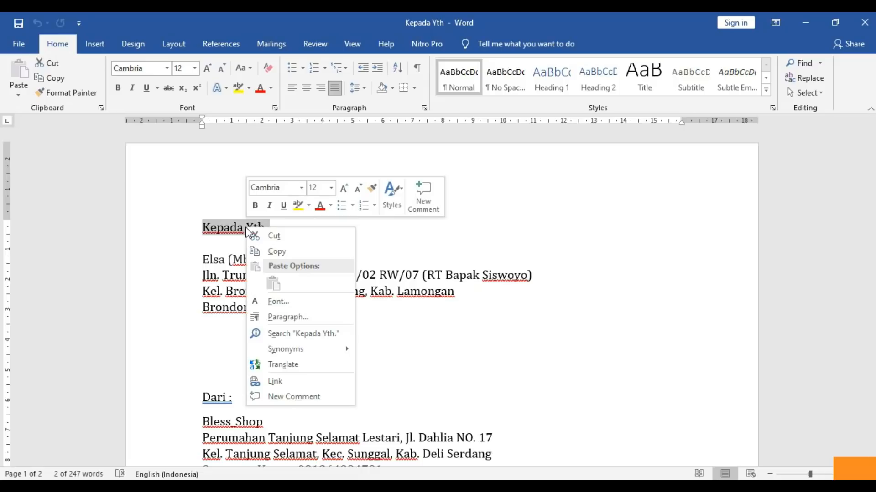
pyautogui.click(272, 236)
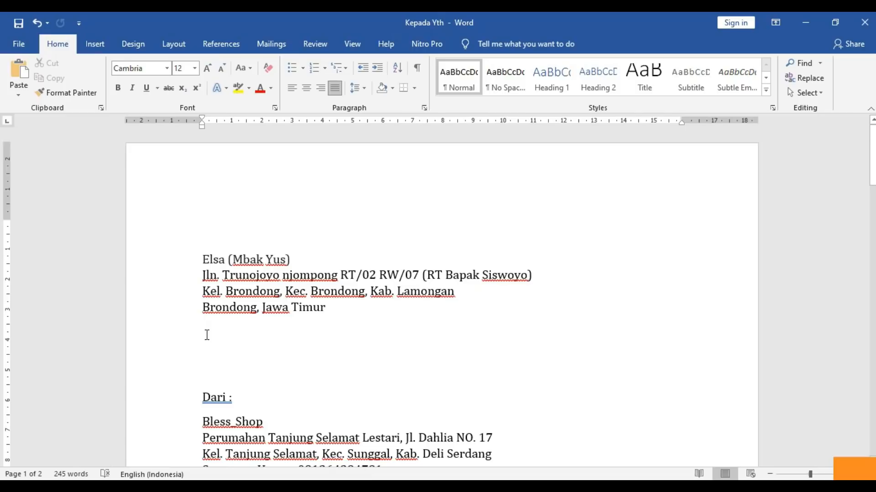
pyautogui.rightClick(207, 335)
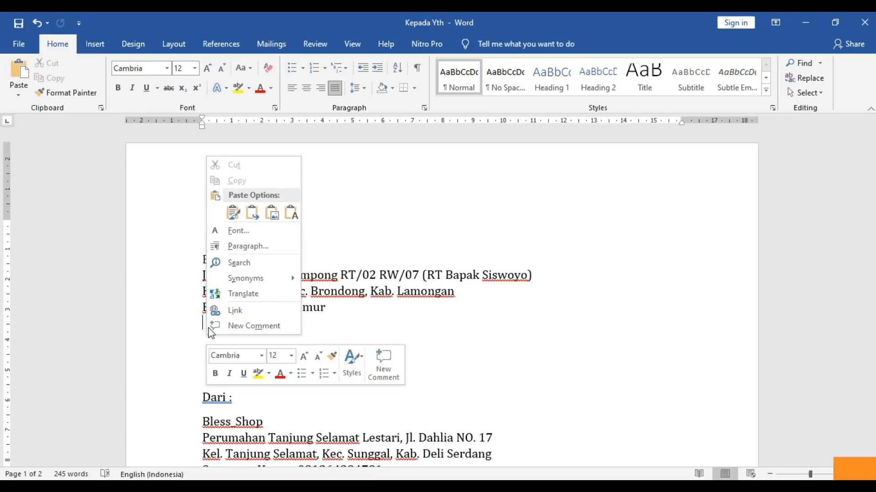
pyautogui.click(233, 213)
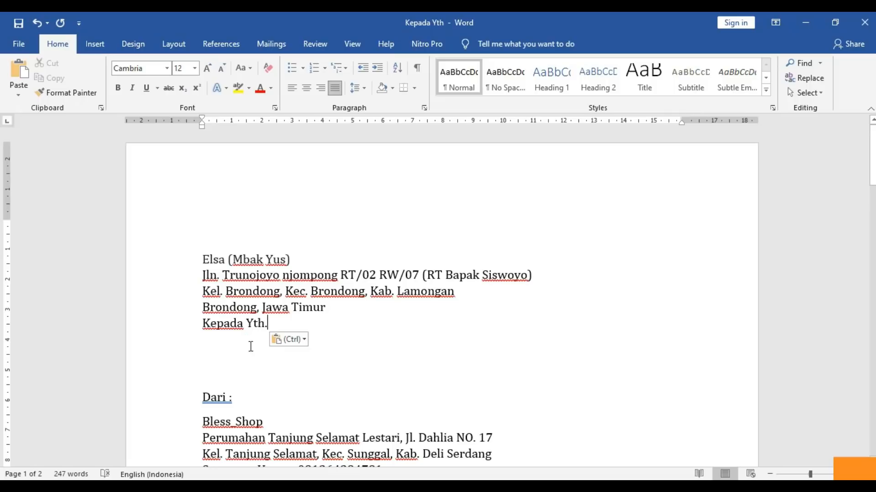
# - Copy the moved 'Kepada Yth.' line back to the top and delete the extra blank line
pyautogui.moveTo(268, 322); pyautogui.dragTo(215, 319)
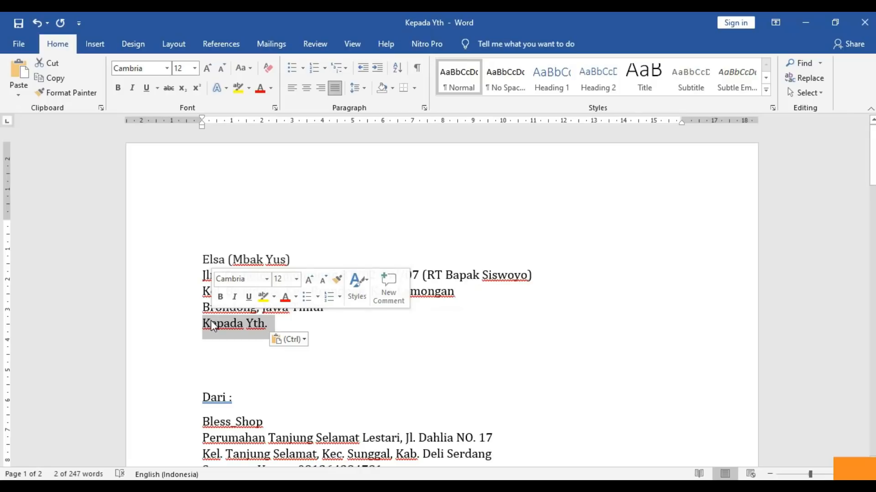
pyautogui.rightClick(210, 320)
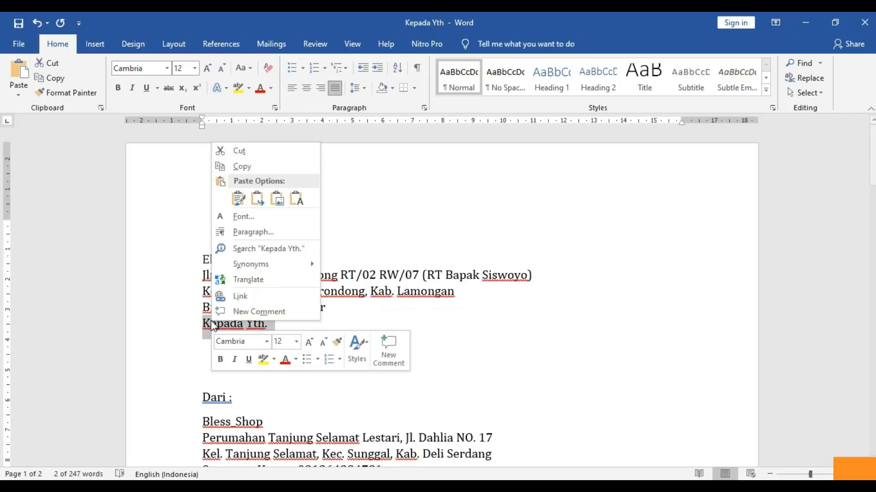
pyautogui.click(240, 167)
pyautogui.click(217, 240)
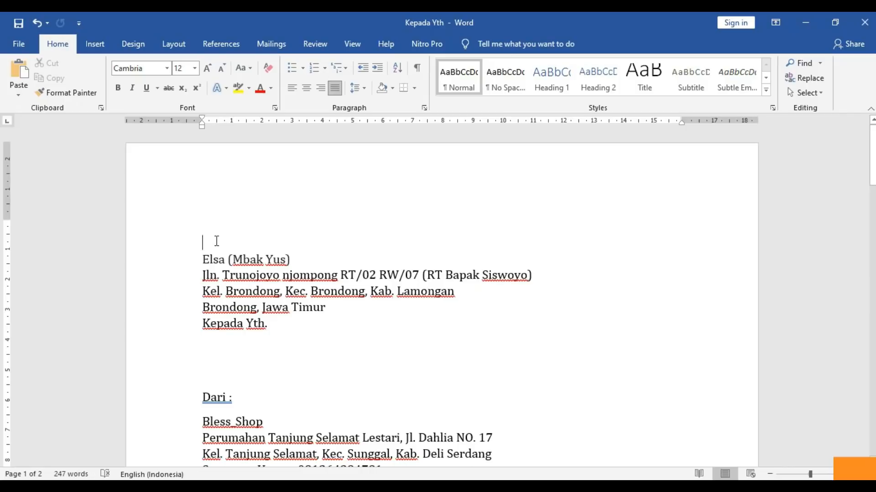
pyautogui.rightClick(216, 241)
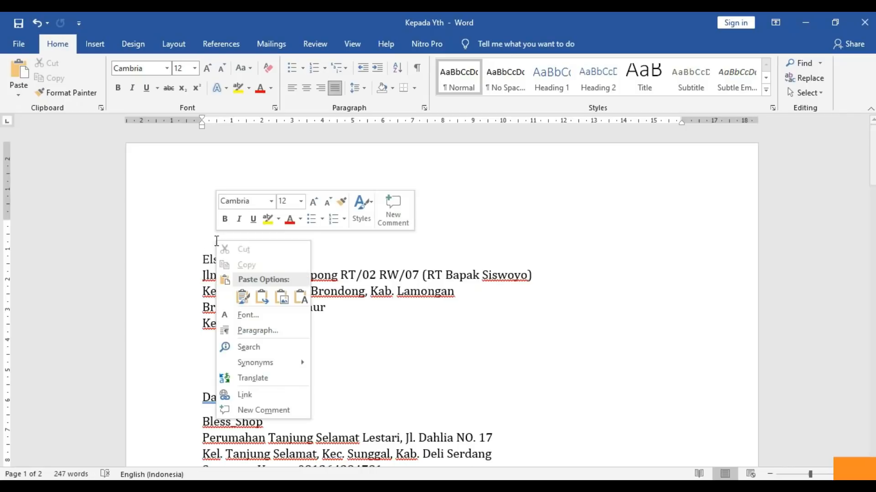
pyautogui.click(244, 296)
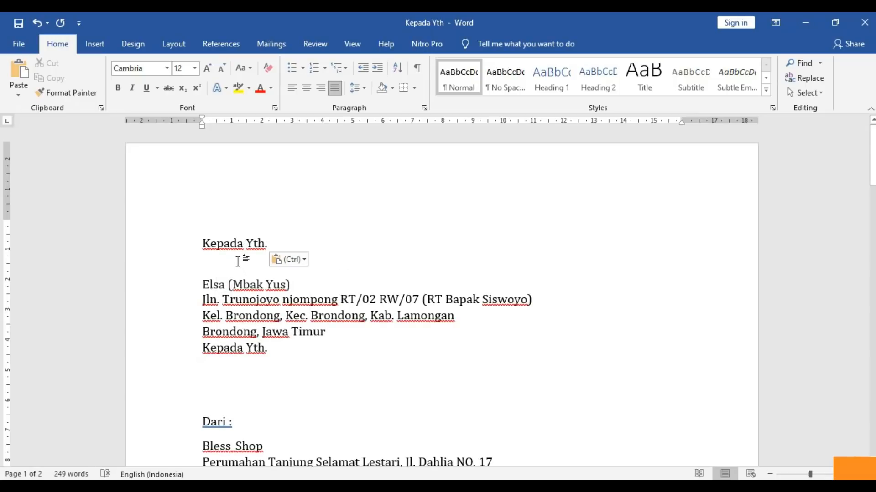
pyautogui.press('Delete')
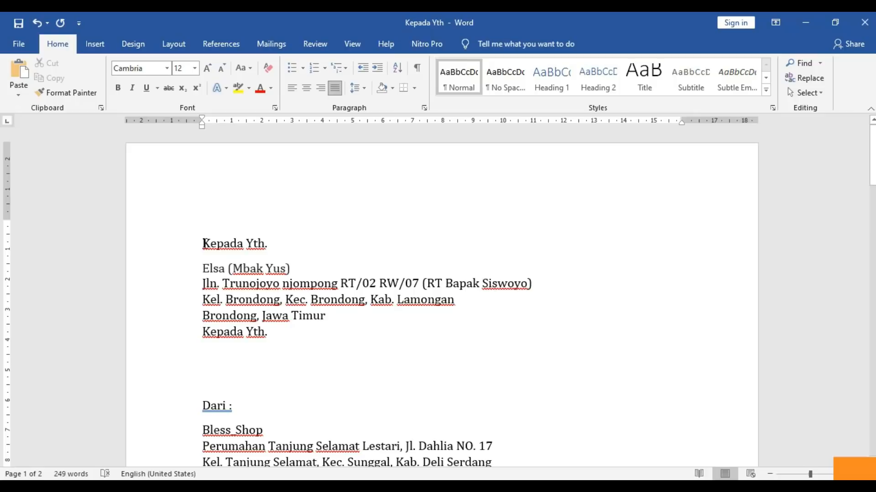
# - Make the top 'Kepada Yth.' line bold, italic and underlined
pyautogui.moveTo(203, 243); pyautogui.dragTo(276, 244)
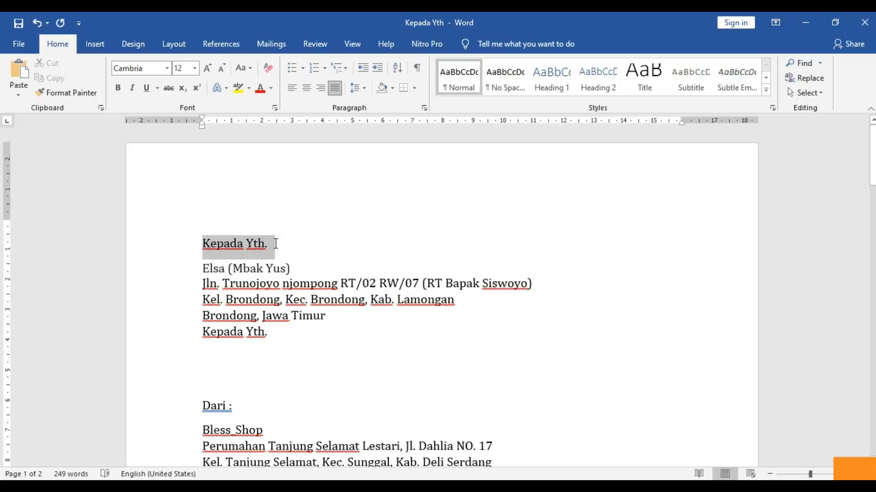
pyautogui.click(122, 90)
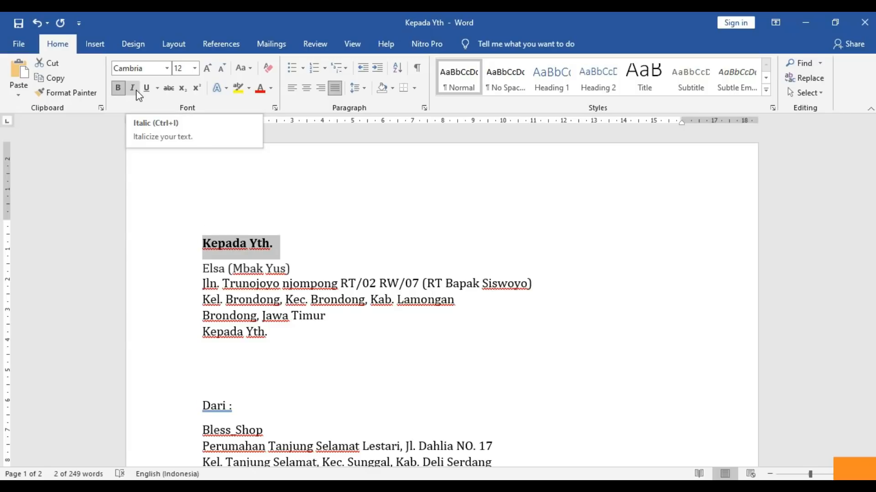
pyautogui.click(133, 88)
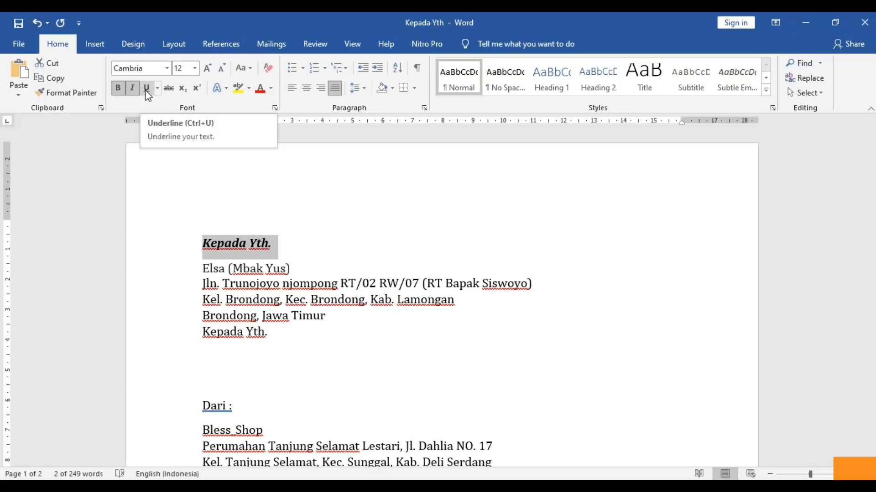
pyautogui.click(146, 88)
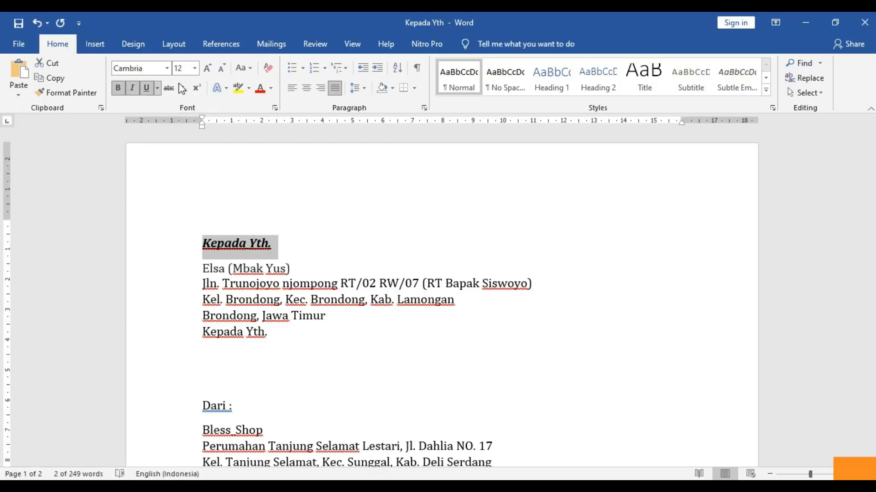
# - In the Font dialog, set the heading to Calisto MT, Bold, size 26
pyautogui.click(275, 108)
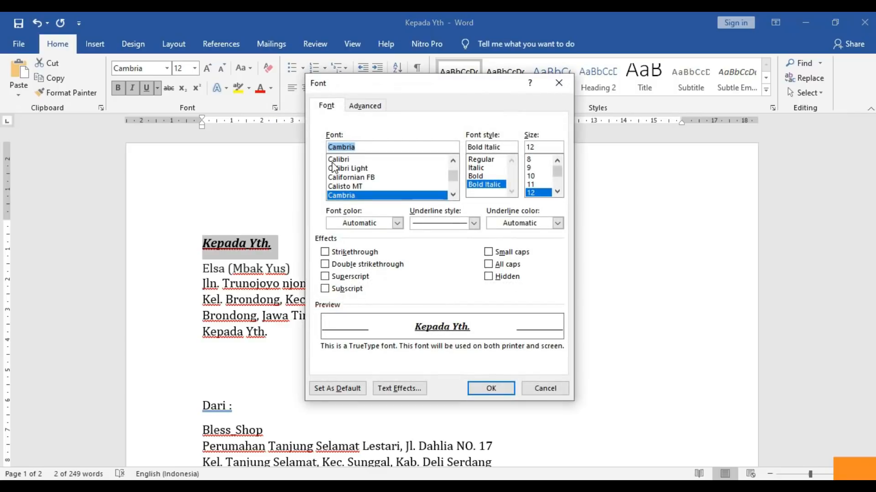
pyautogui.moveTo(404, 86); pyautogui.dragTo(483, 59)
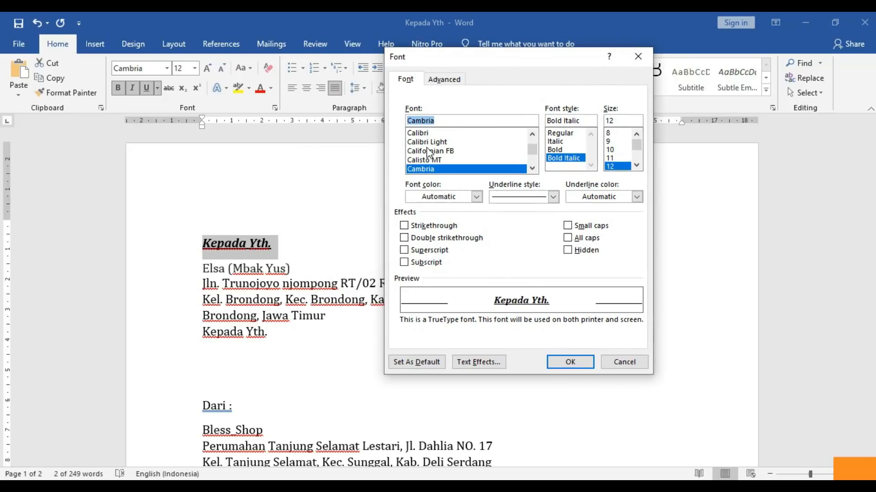
pyautogui.click(425, 142)
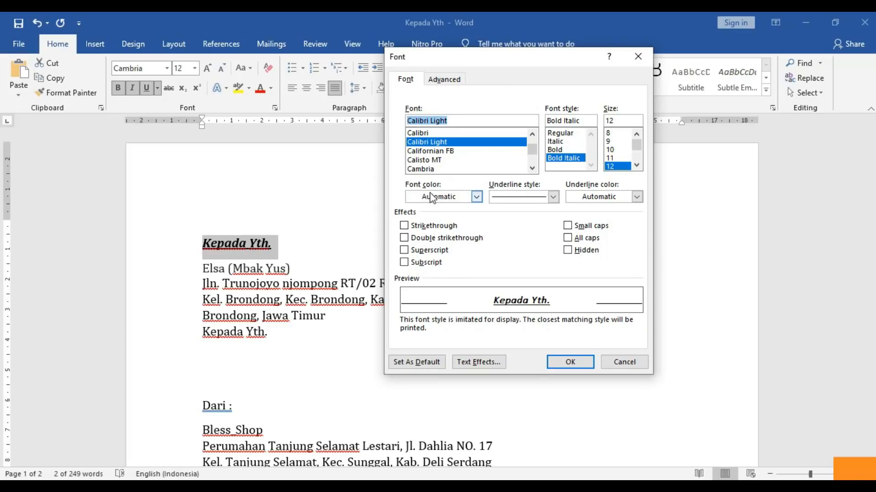
pyautogui.click(418, 160)
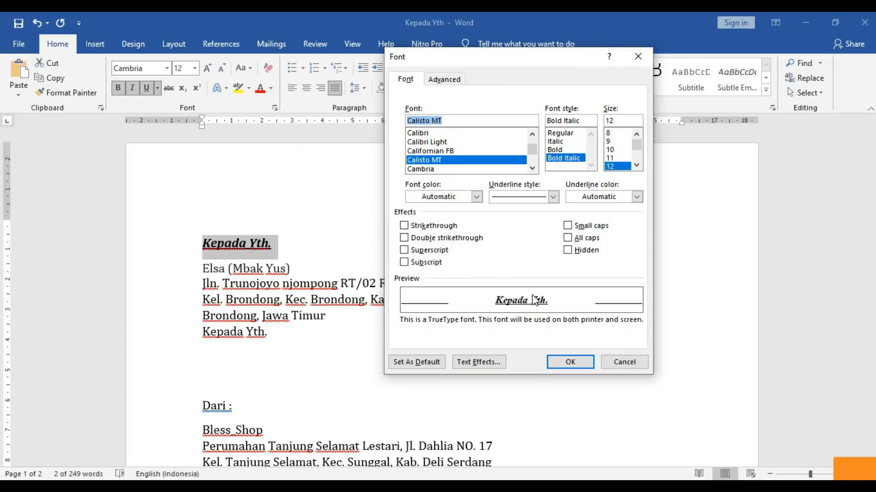
pyautogui.click(559, 134)
pyautogui.click(558, 141)
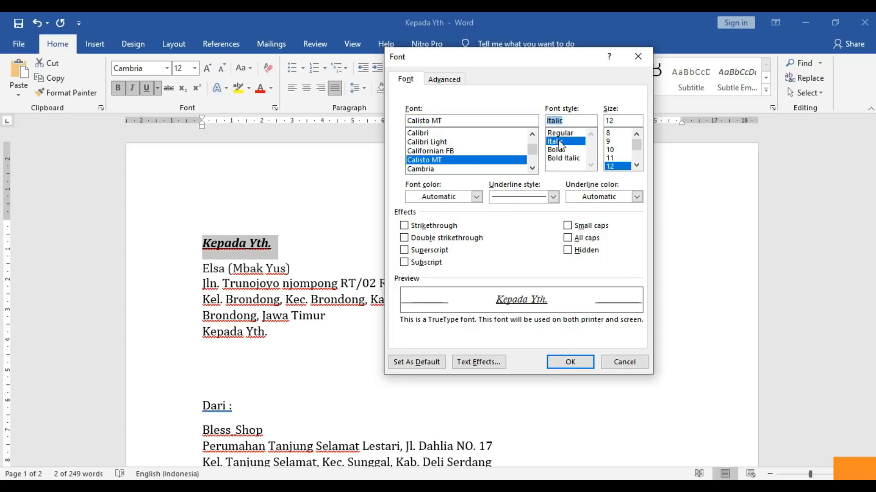
pyautogui.click(561, 152)
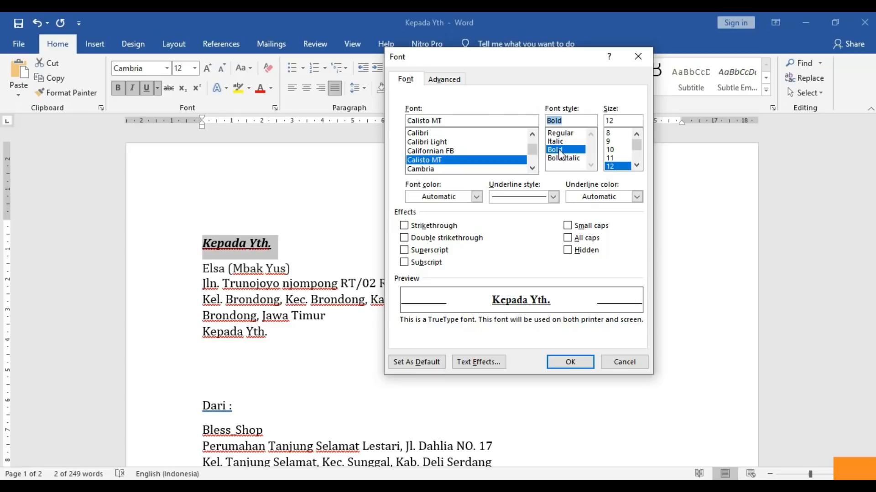
pyautogui.scroll(-3, 636, 149)
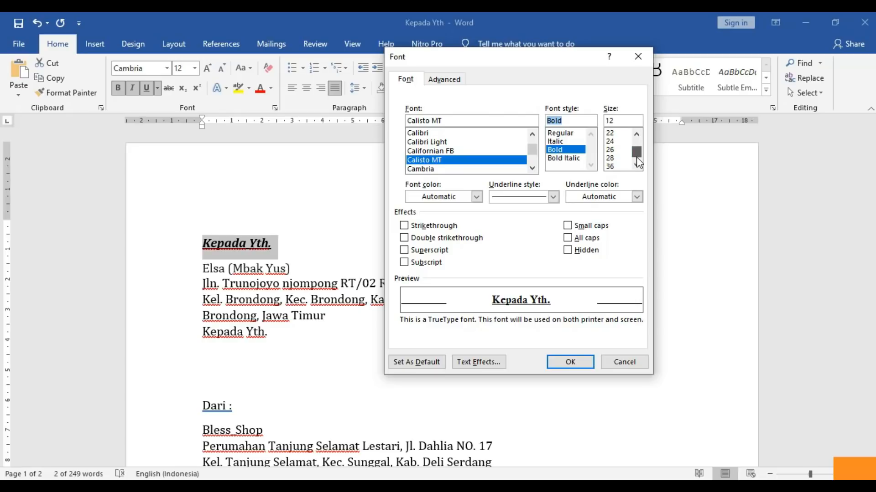
pyautogui.click(611, 150)
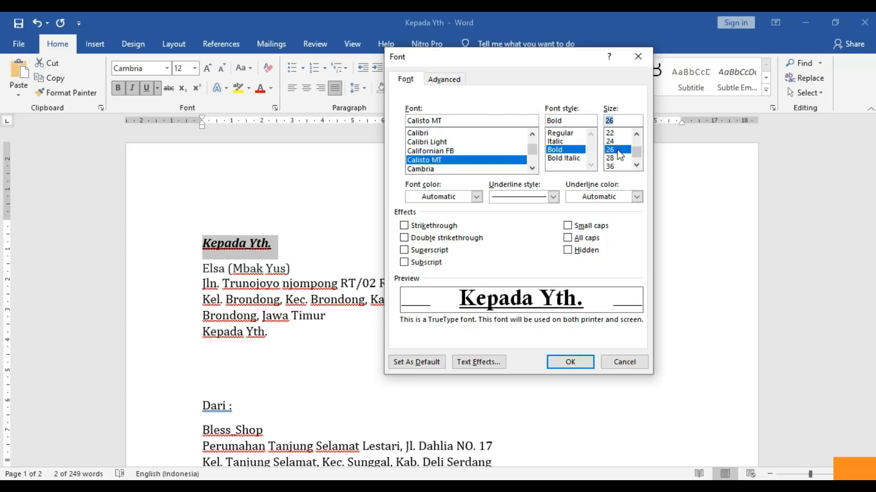
# - Make the text red with a solid underline coloured dark blue
pyautogui.click(475, 197)
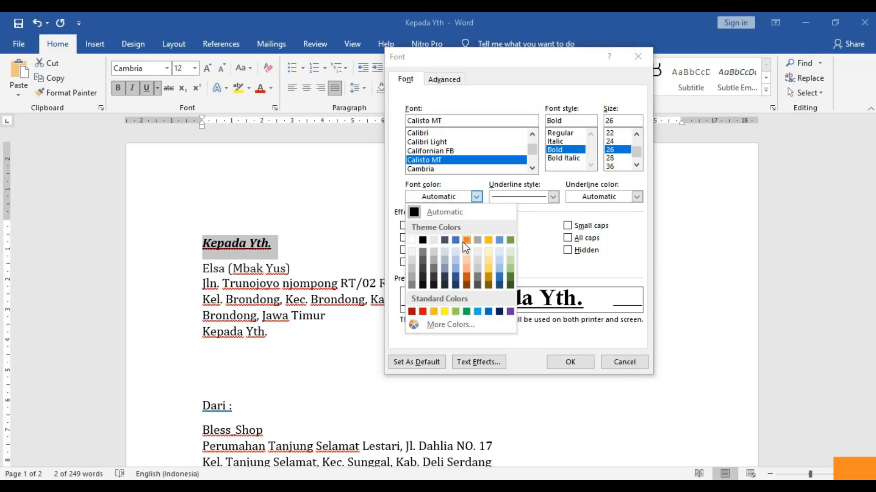
pyautogui.click(423, 312)
pyautogui.click(557, 199)
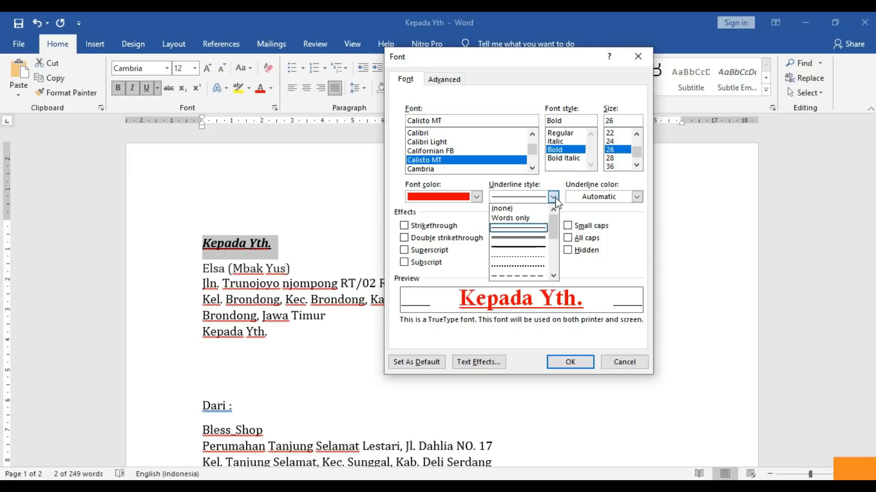
pyautogui.click(537, 239)
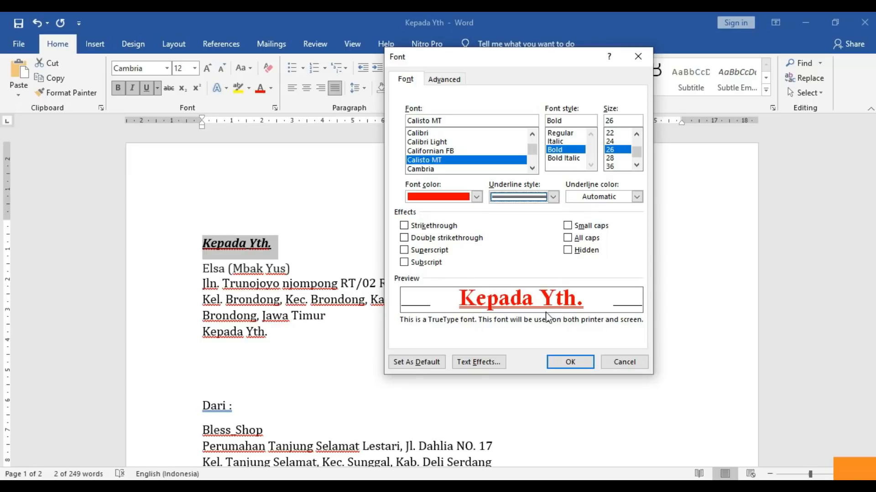
pyautogui.click(587, 200)
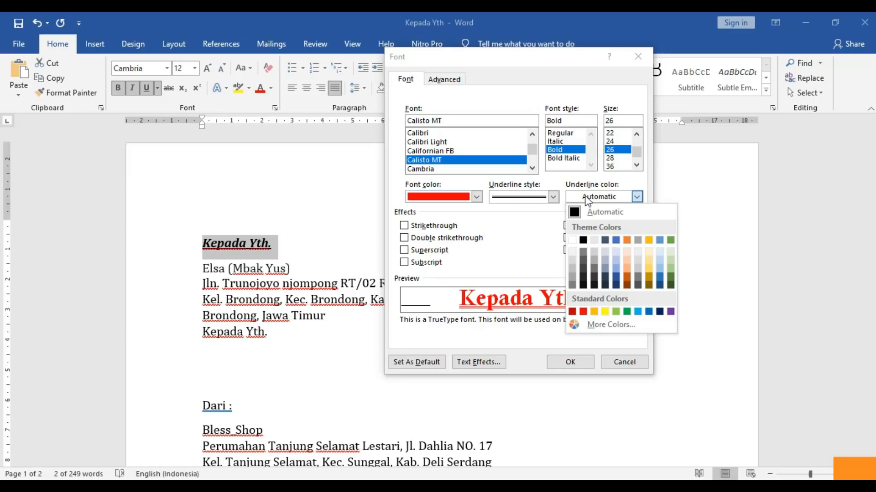
pyautogui.click(616, 279)
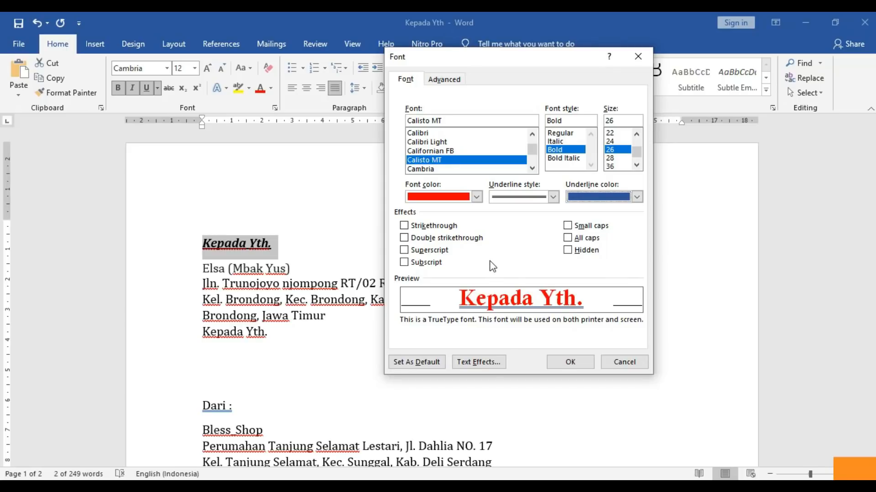
# - Clear all strikethrough, superscript and subscript effects, then apply the font settings
pyautogui.click(404, 226)
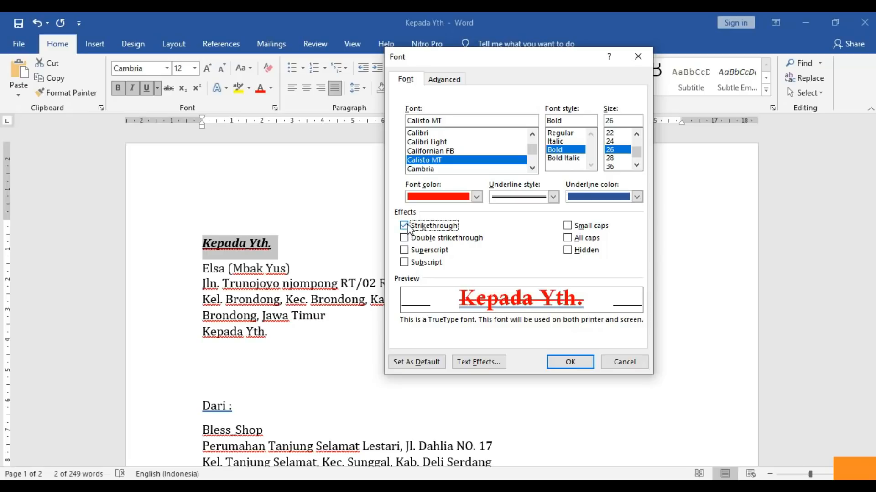
pyautogui.click(405, 226)
pyautogui.click(404, 238)
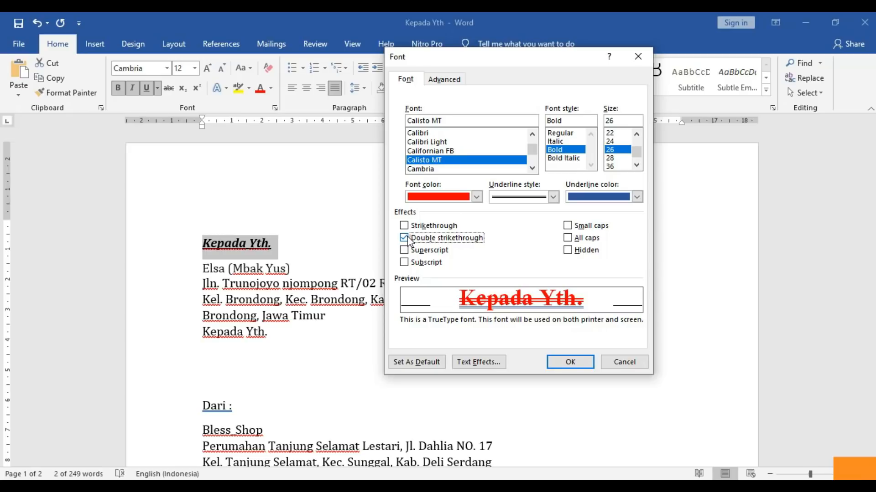
pyautogui.click(406, 239)
pyautogui.click(406, 251)
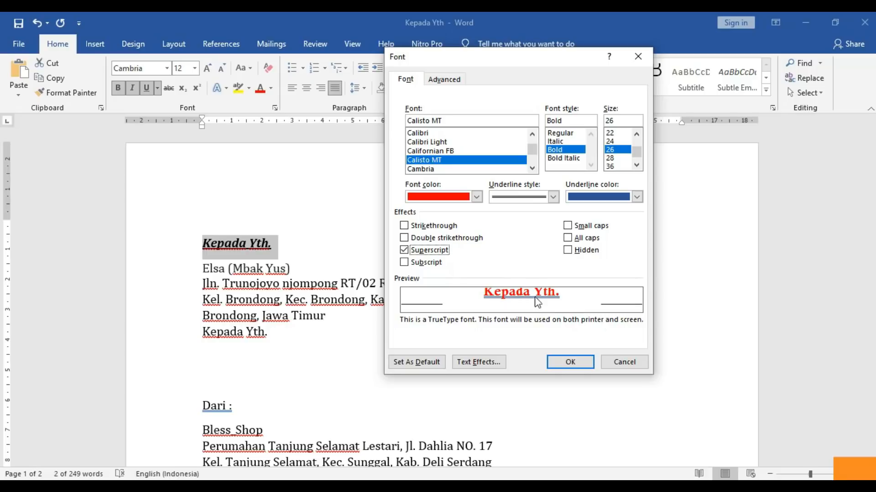
pyautogui.click(405, 262)
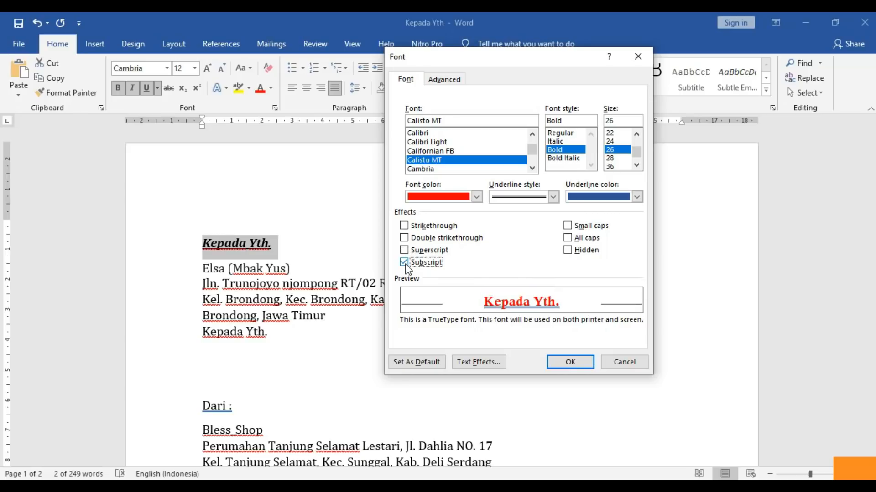
pyautogui.click(405, 264)
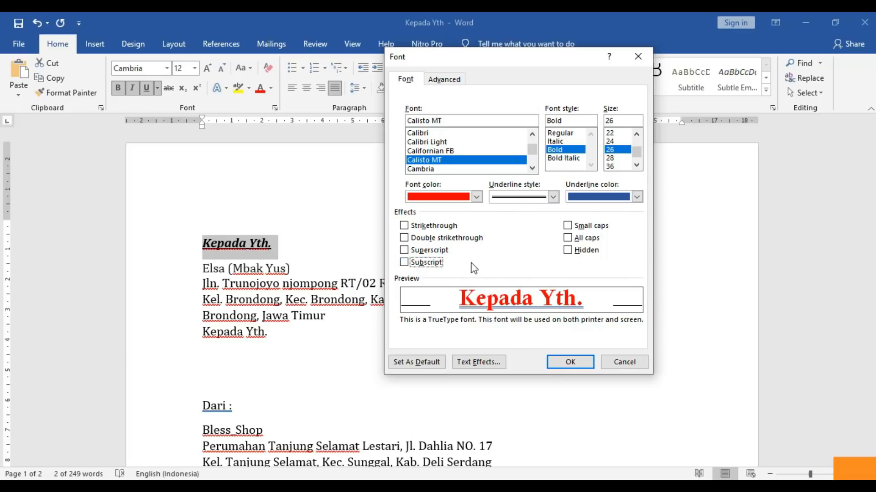
pyautogui.click(569, 363)
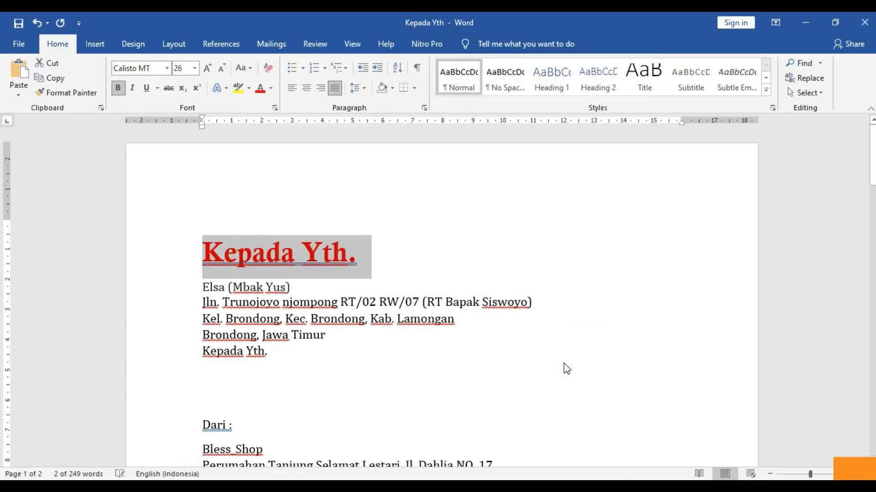
# - Resize the 'Kepada Yth.' title to 18 using the size list, then grow/shrink buttons to 16 pt
pyautogui.click(440, 280)
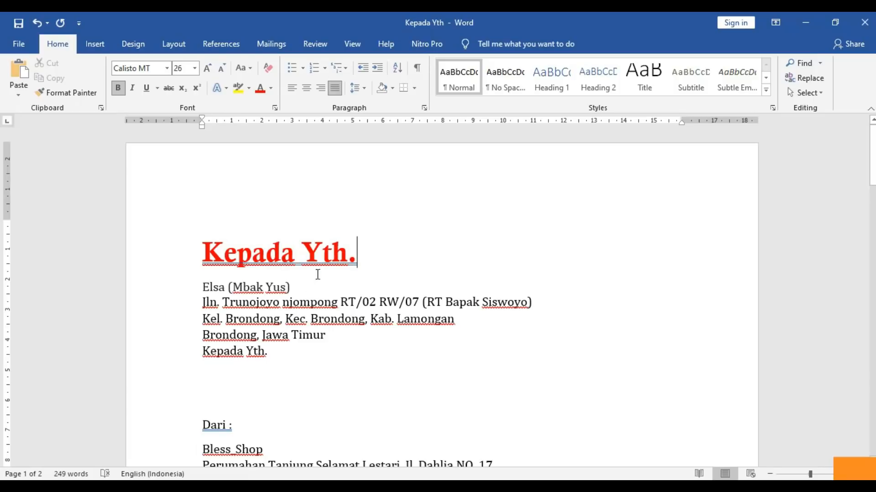
pyautogui.moveTo(358, 250); pyautogui.dragTo(201, 242)
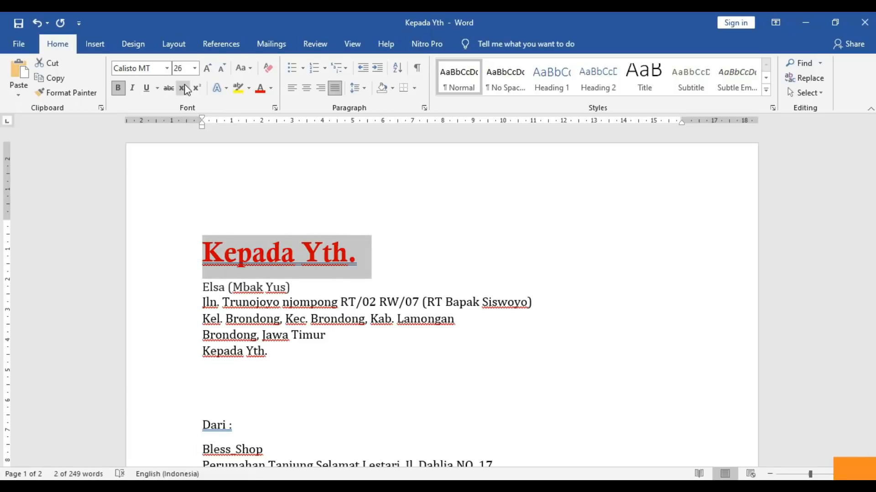
pyautogui.click(195, 68)
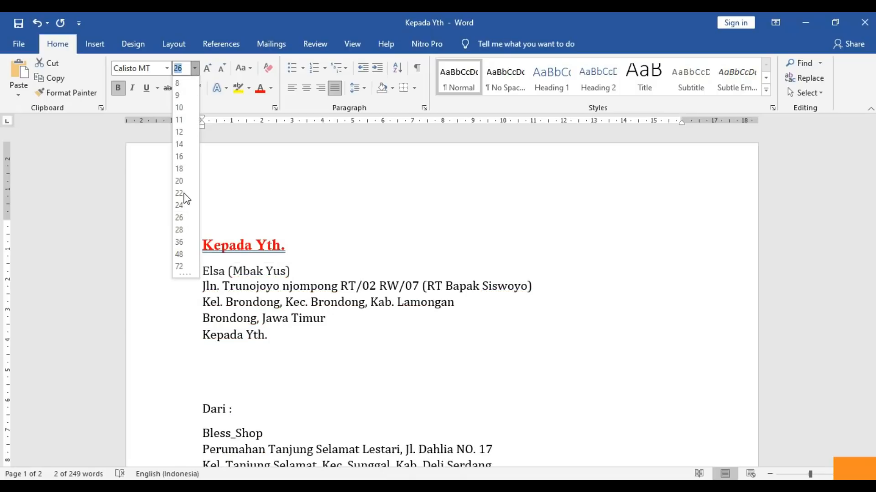
pyautogui.click(181, 172)
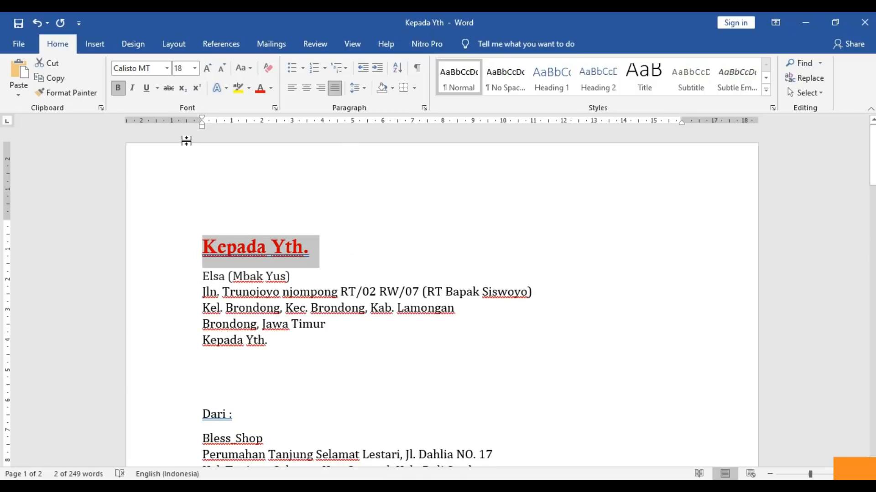
pyautogui.click(208, 72)
pyautogui.click(208, 72)
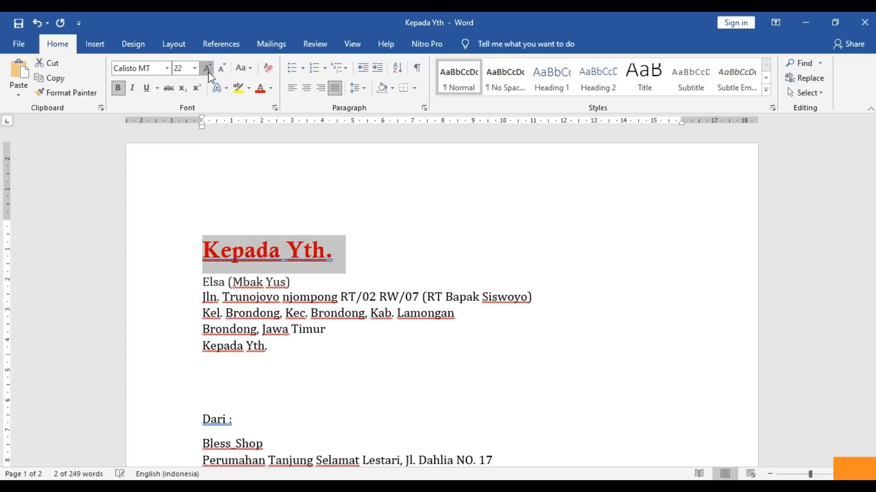
pyautogui.click(208, 72)
pyautogui.click(208, 72)
pyautogui.click(208, 72)
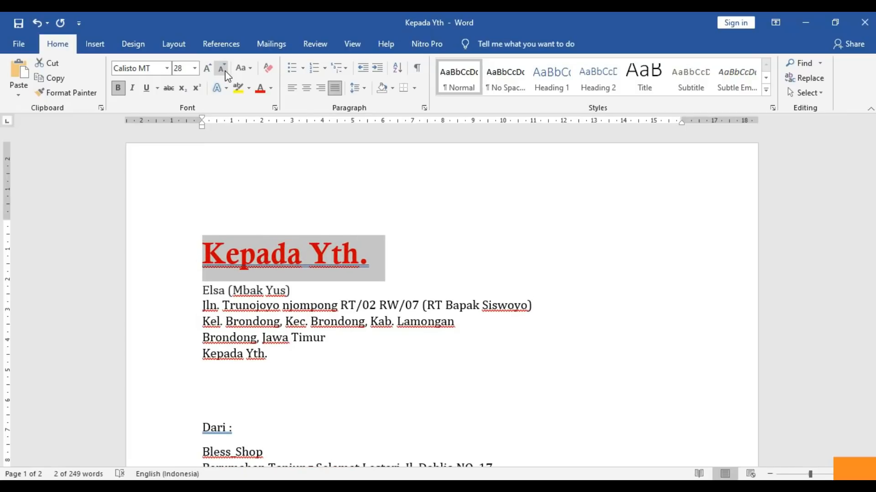
pyautogui.click(223, 71)
pyautogui.click(223, 71)
pyautogui.click(223, 72)
pyautogui.click(224, 71)
pyautogui.click(224, 72)
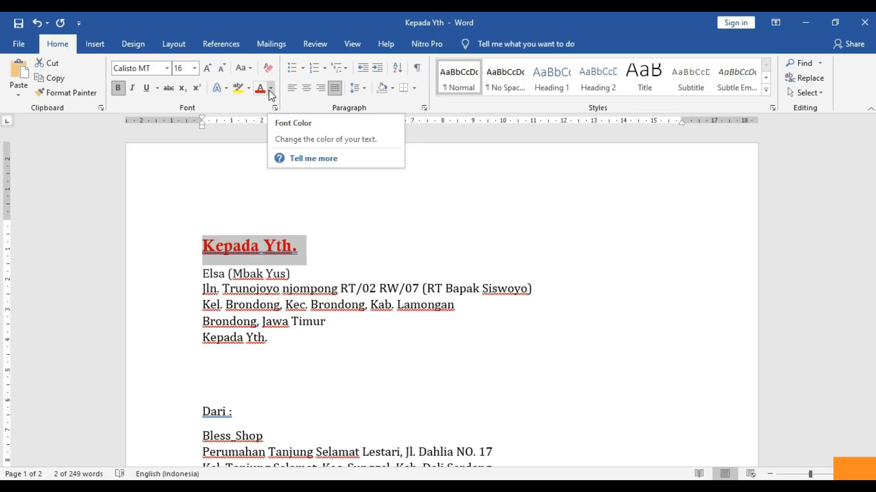
# - Try center and left alignment on the 'Kepada Yth.' heading, leave it right-aligned, then open View
pyautogui.click(310, 91)
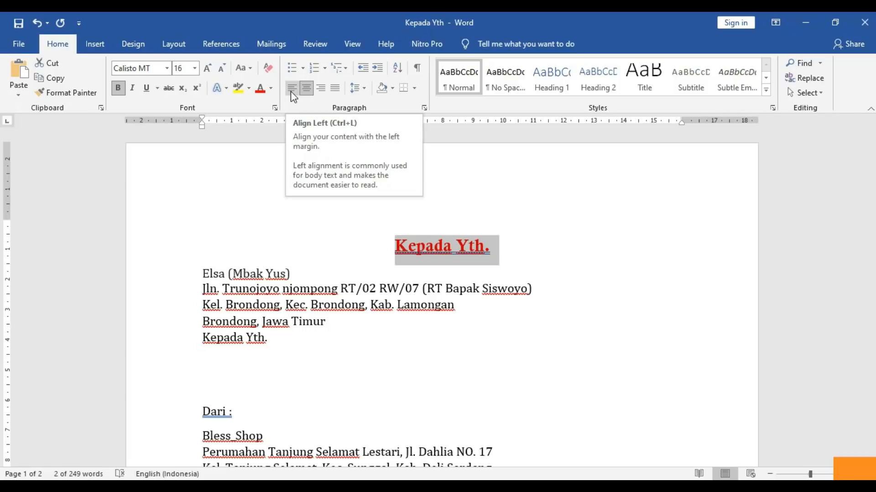
pyautogui.click(291, 92)
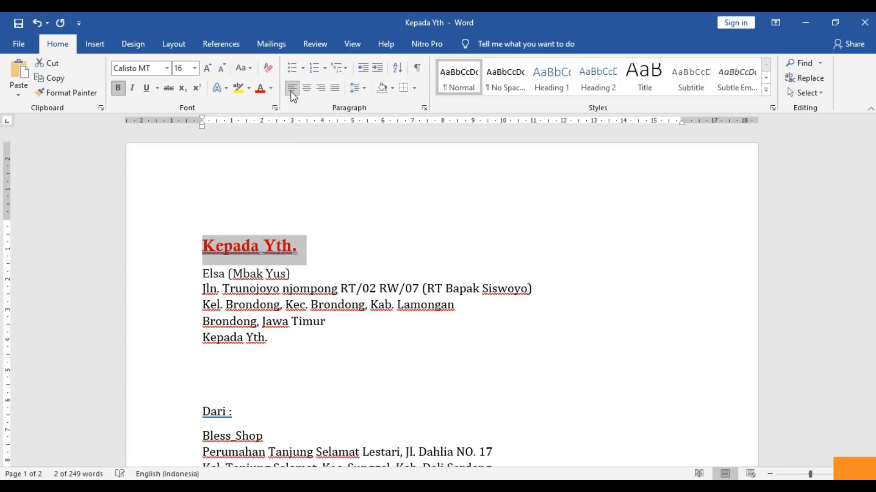
pyautogui.click(320, 89)
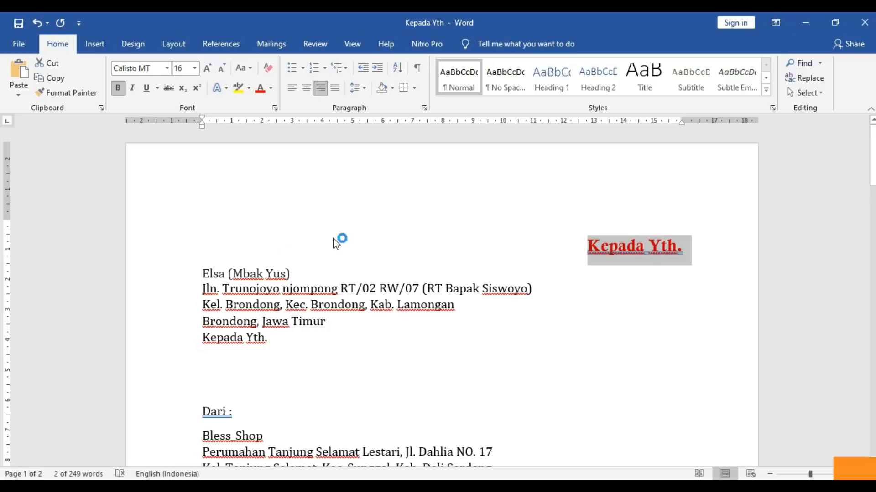
pyautogui.click(363, 47)
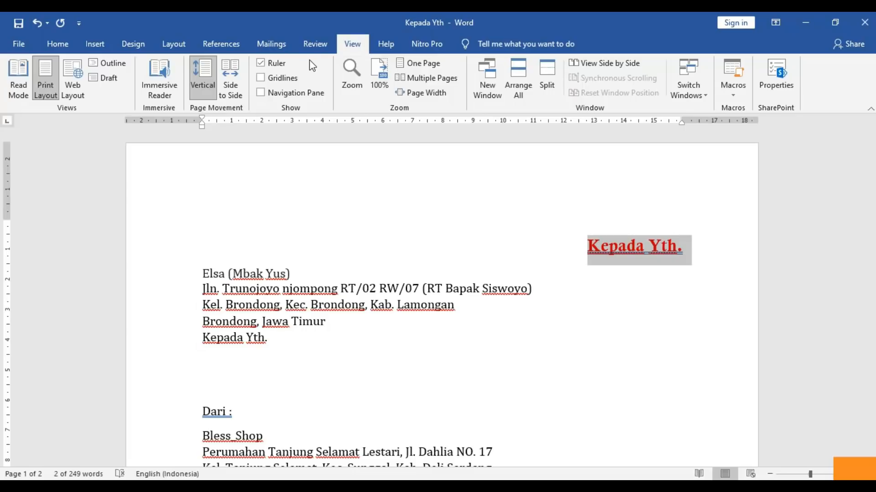
# - Browse the Mailings and Insert tabs, return to Home, and scroll down to page 2 ('Salam Sehat')
pyautogui.click(270, 48)
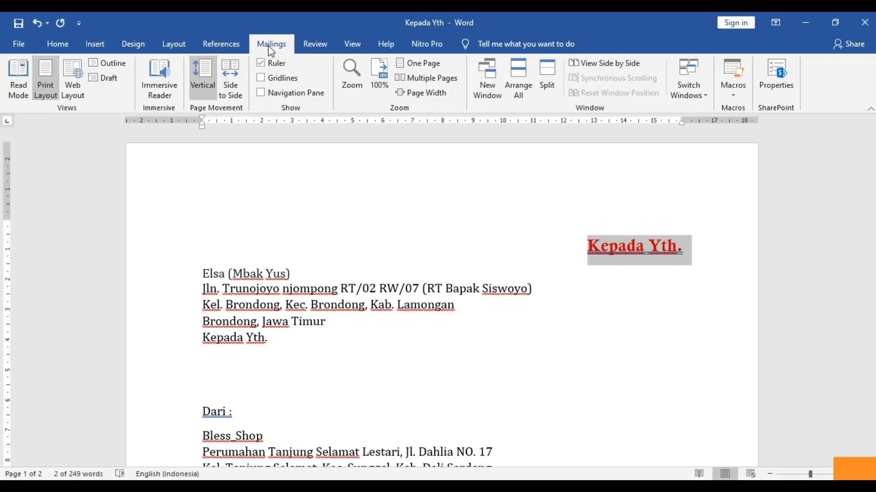
pyautogui.click(79, 40)
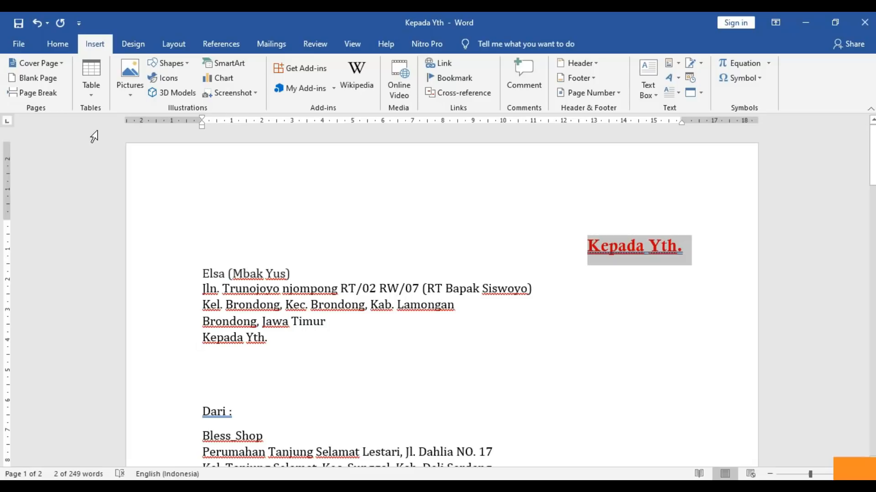
pyautogui.click(52, 46)
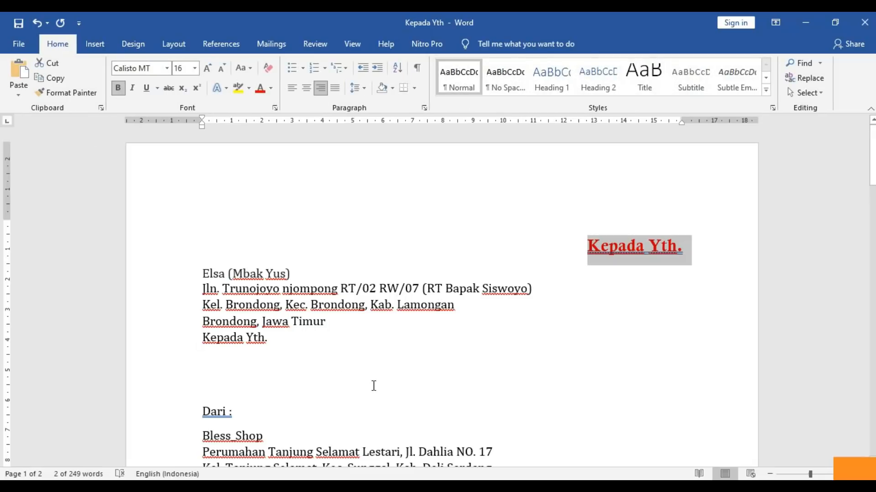
pyautogui.moveTo(871, 155); pyautogui.dragTo(857, 381)
# - Add the line 'Peserta Kegiatan Kebersihan :' below 'Salam Sehat', fixing typos along the way
pyautogui.click(582, 299)
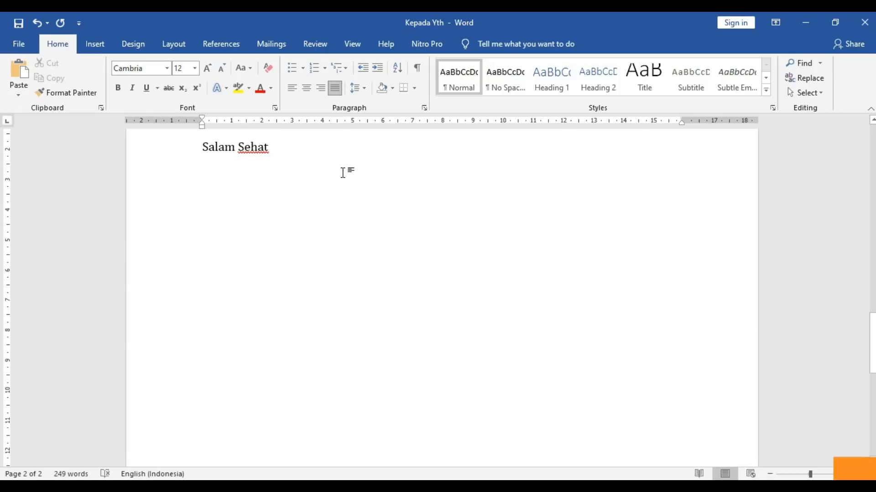
pyautogui.press('Return')
pyautogui.write('P')
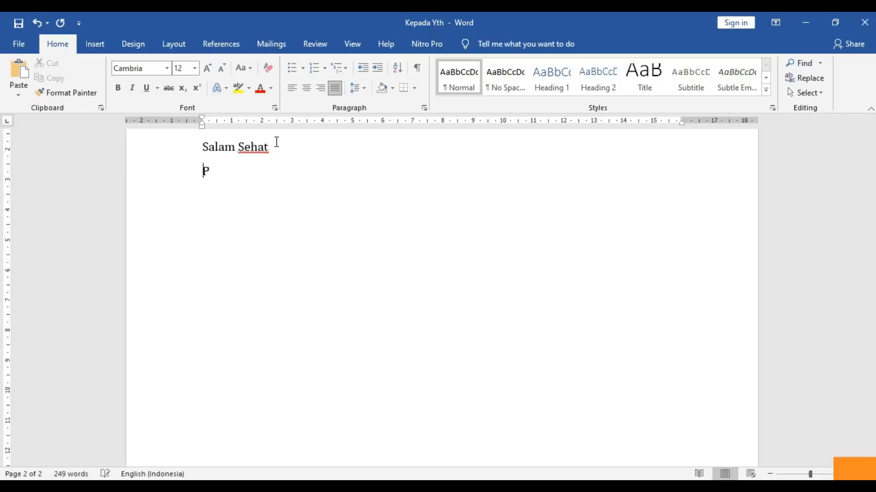
pyautogui.write('eserta ')
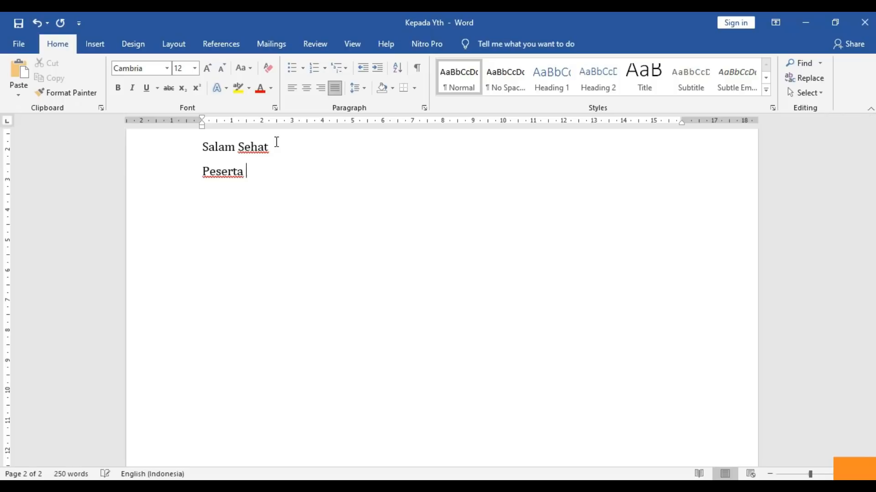
pyautogui.write('Kegiatan kE')
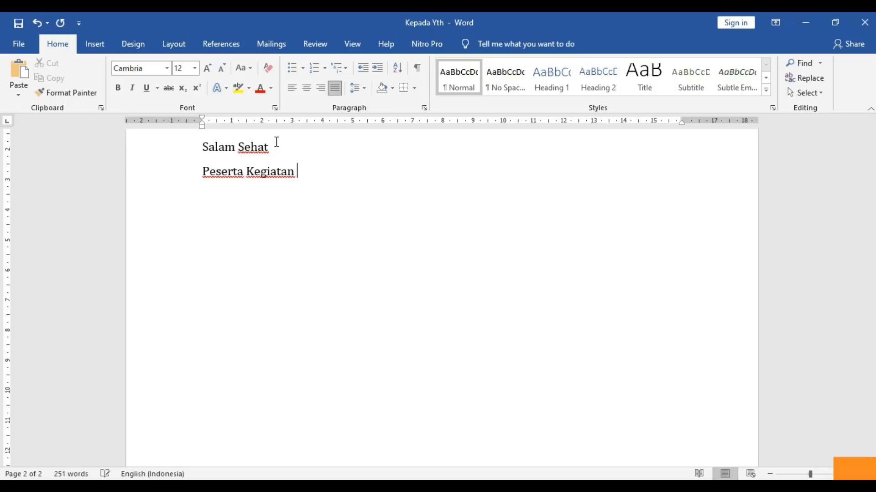
pyautogui.press('BackSpace')
pyautogui.press('Left')
pyautogui.write('EB')
pyautogui.press('BackSpace')
pyautogui.press('BackSpace')
pyautogui.press('BackSpace')
pyautogui.write('Kebersihan')
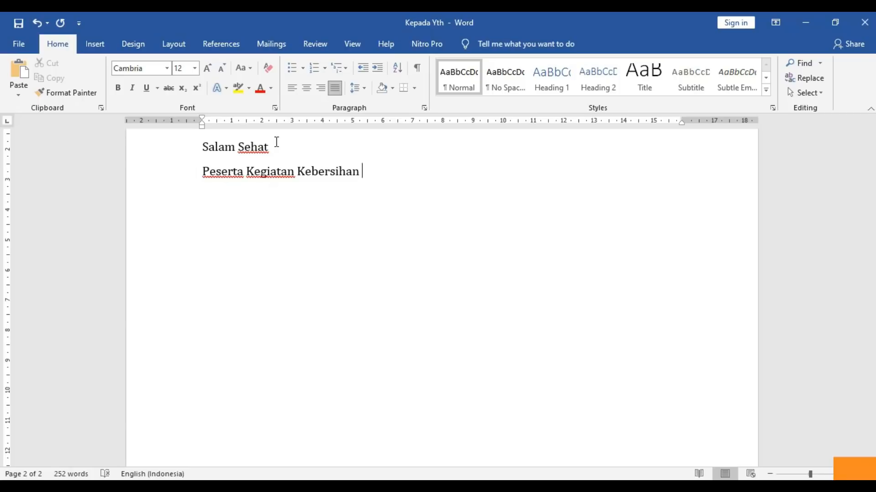
pyautogui.write(' :')
pyautogui.press('Return')
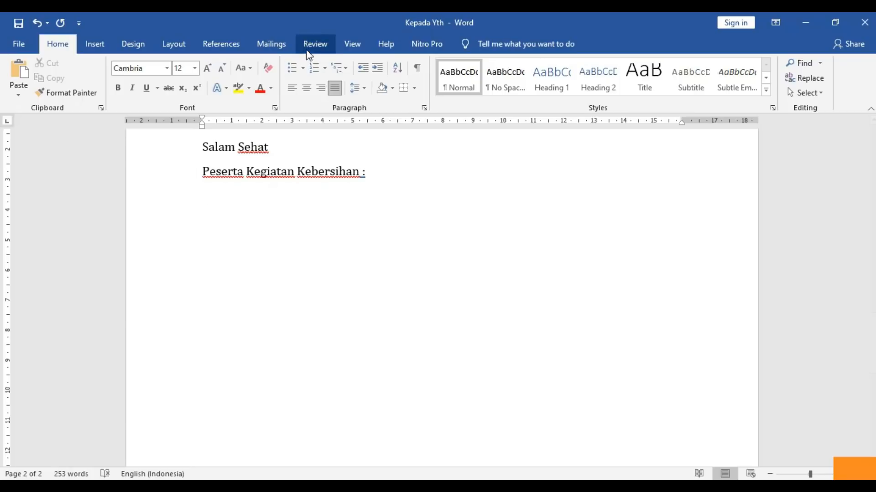
# - Start a numbered list under it and enter the four participant names
pyautogui.click(314, 69)
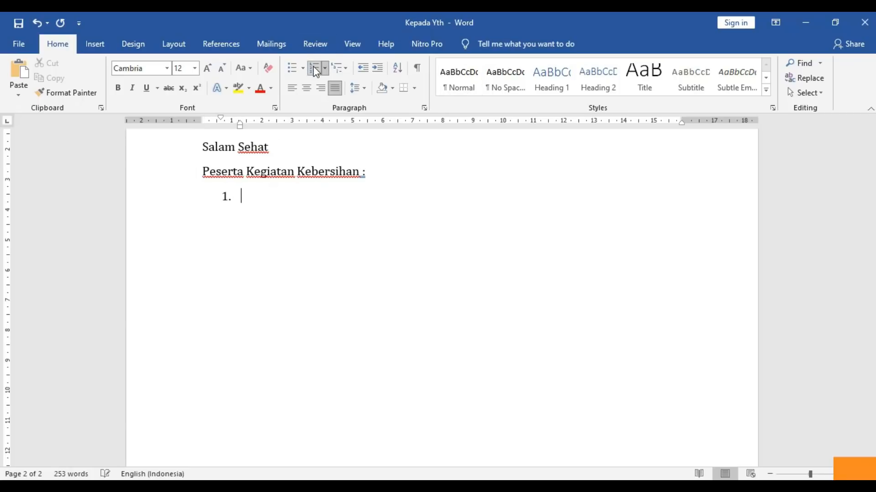
pyautogui.write('Budi')
pyautogui.press('Return')
pyautogui.write('Abdul')
pyautogui.press('Return')
pyautogui.write('Siti')
pyautogui.press('Return')
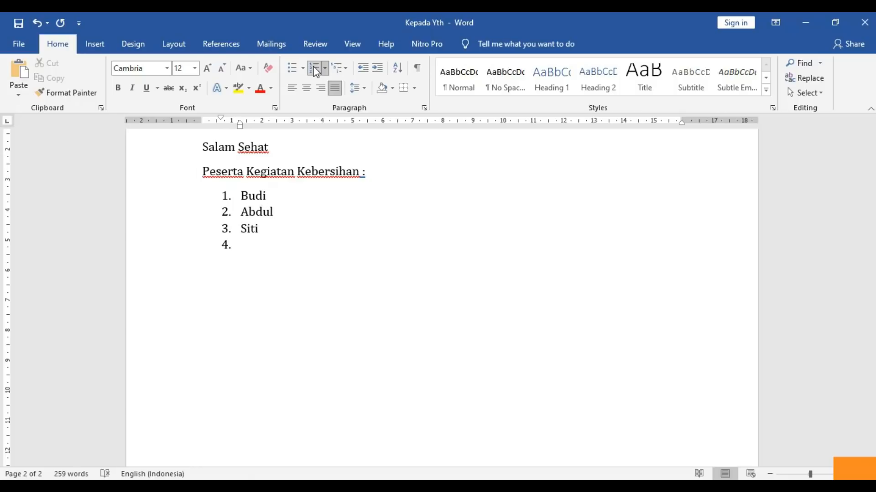
pyautogui.write('Ahmad')
pyautogui.press('Return')
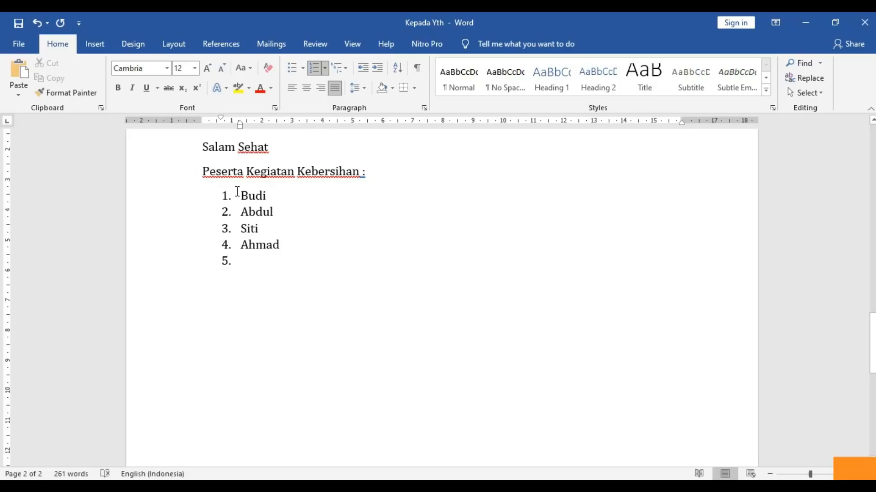
# - Change the four list items to the 1) numbering style, then reselect them
pyautogui.moveTo(240, 194); pyautogui.dragTo(285, 245)
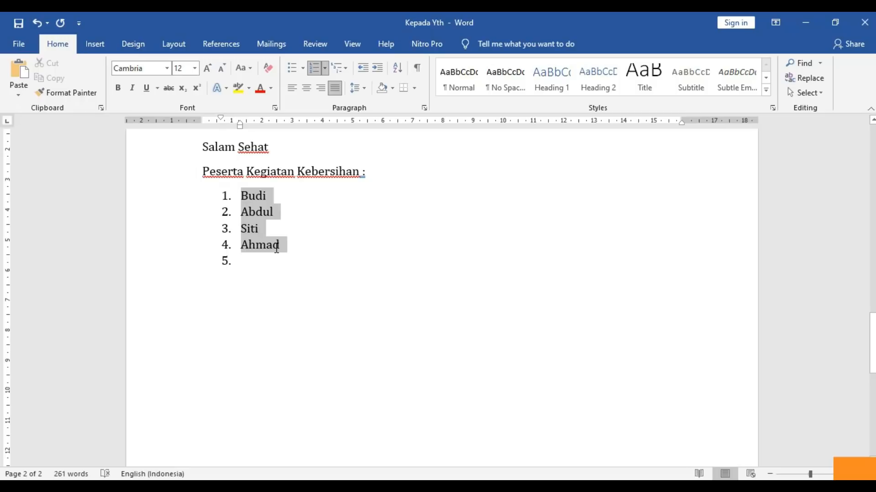
pyautogui.click(326, 66)
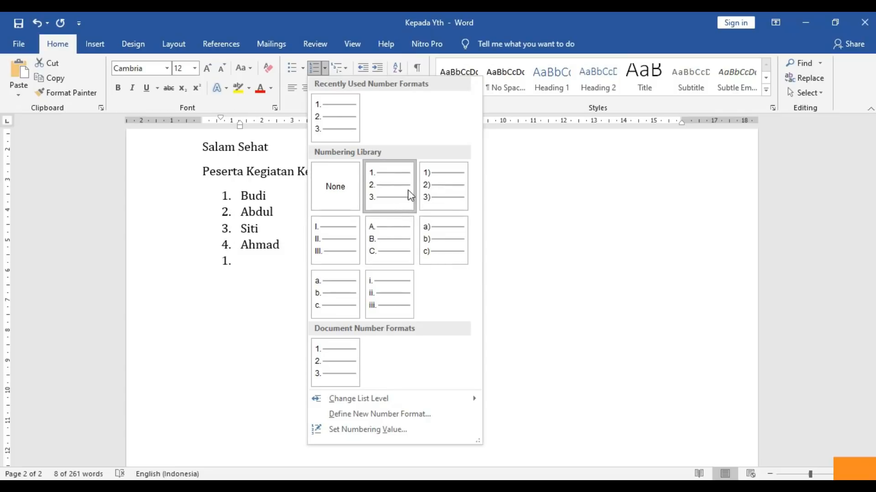
pyautogui.click(431, 191)
pyautogui.click(342, 253)
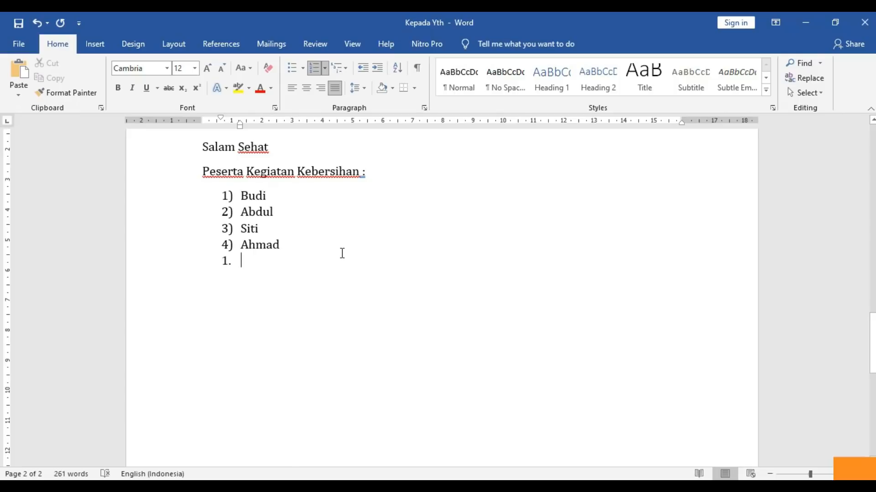
pyautogui.click(285, 246)
pyautogui.moveTo(286, 246); pyautogui.dragTo(243, 195)
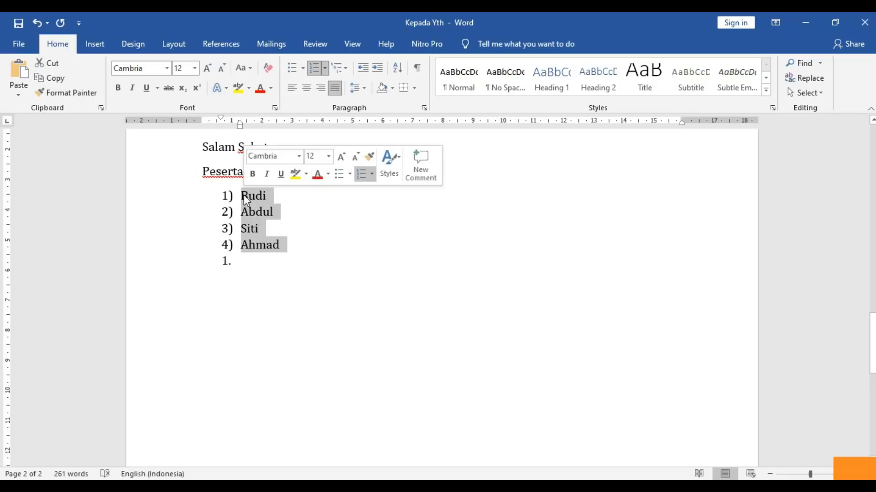
# - Define a new bullet from the Webdings headphones symbol and apply it to the four items
pyautogui.click(302, 71)
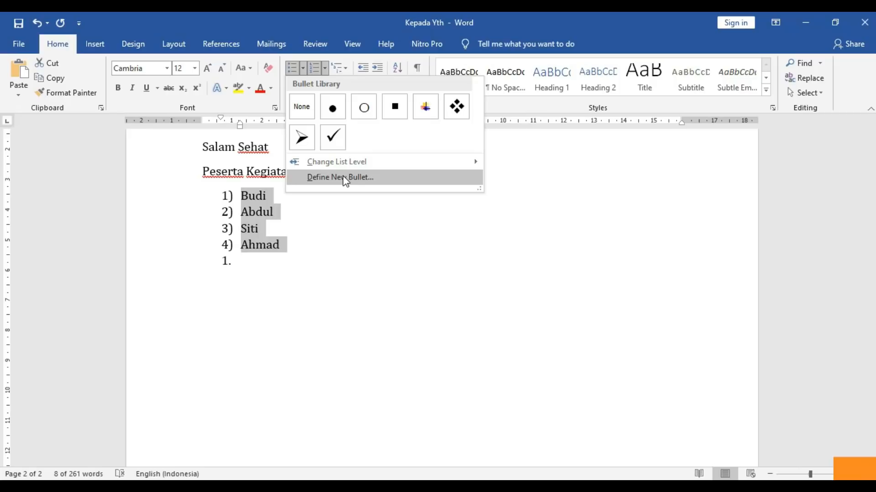
pyautogui.click(345, 178)
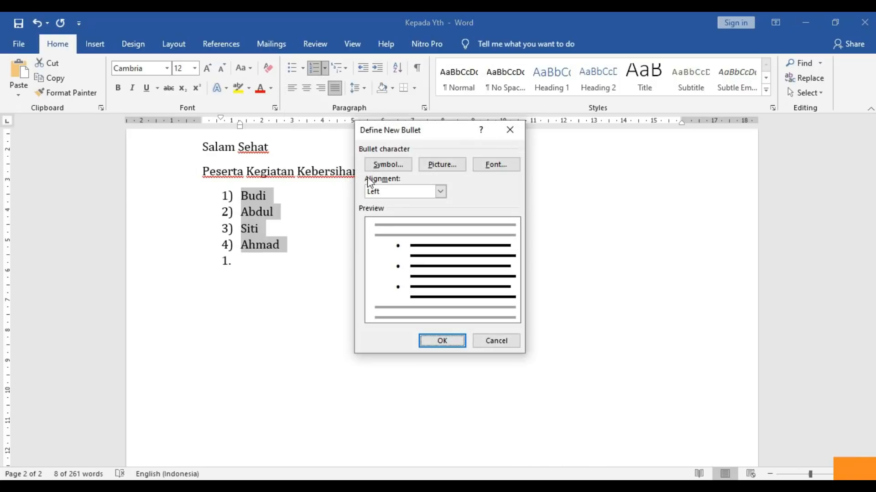
pyautogui.click(387, 167)
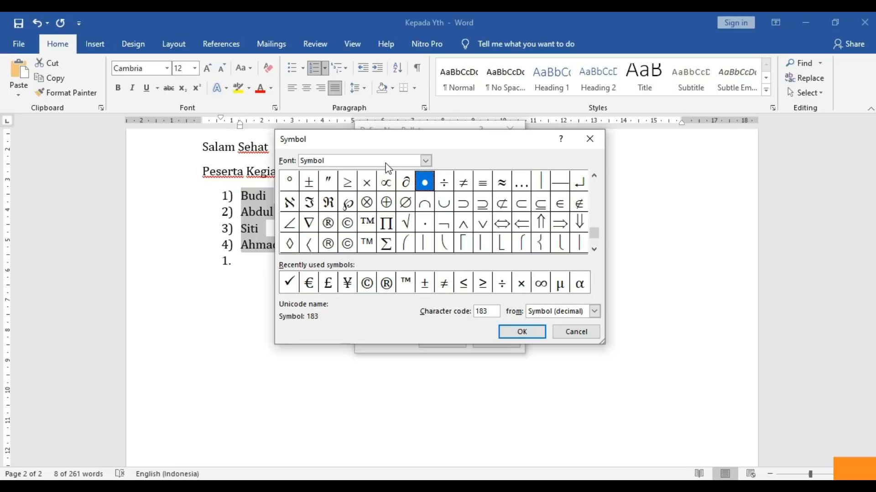
pyautogui.click(426, 160)
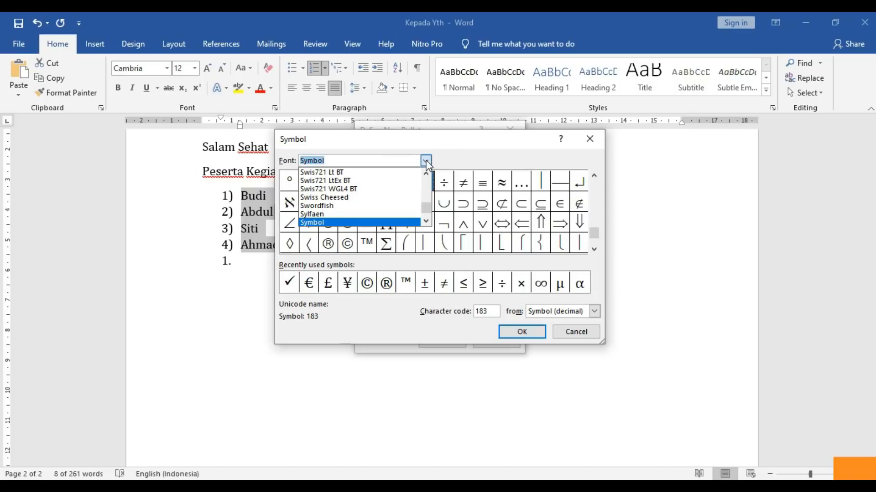
pyautogui.write('w')
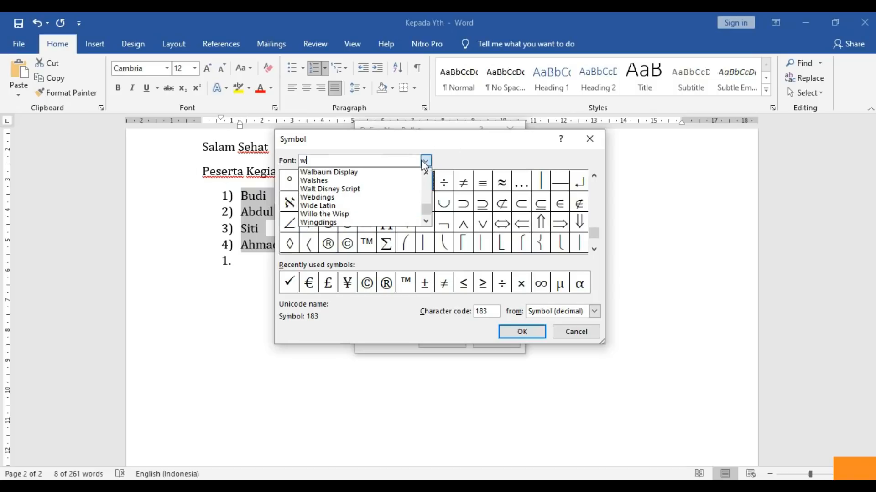
pyautogui.write('eb')
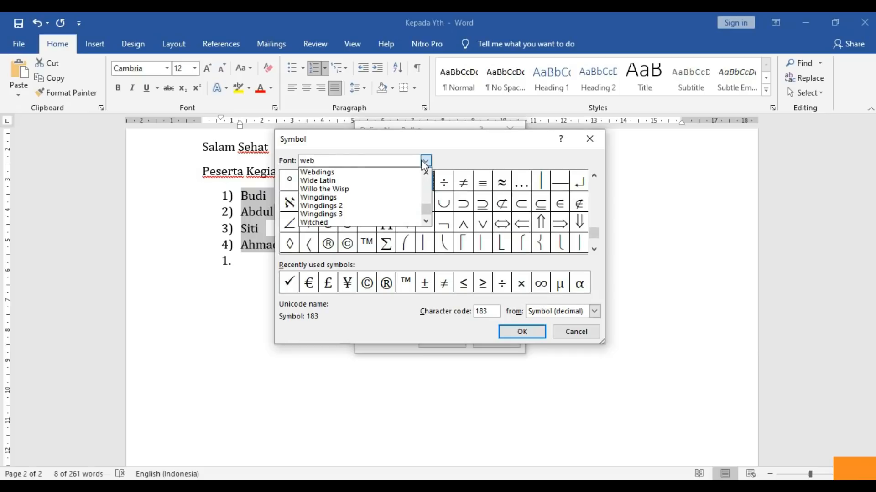
pyautogui.click(316, 173)
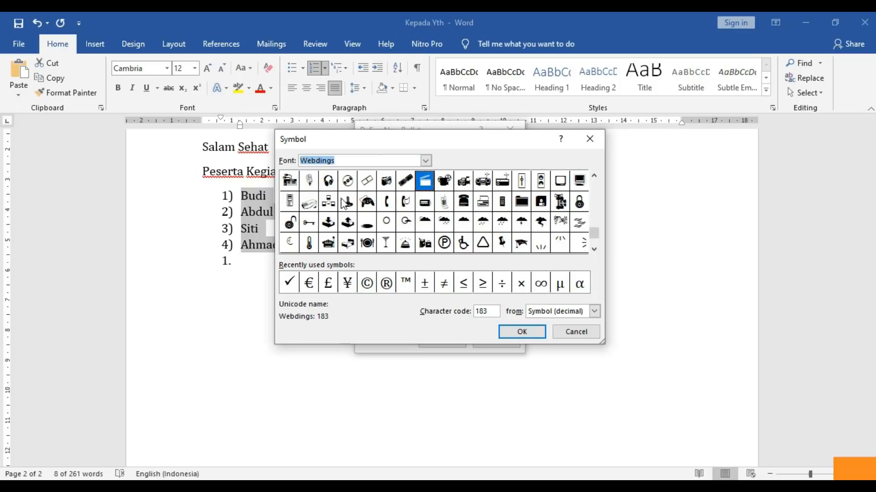
pyautogui.click(330, 186)
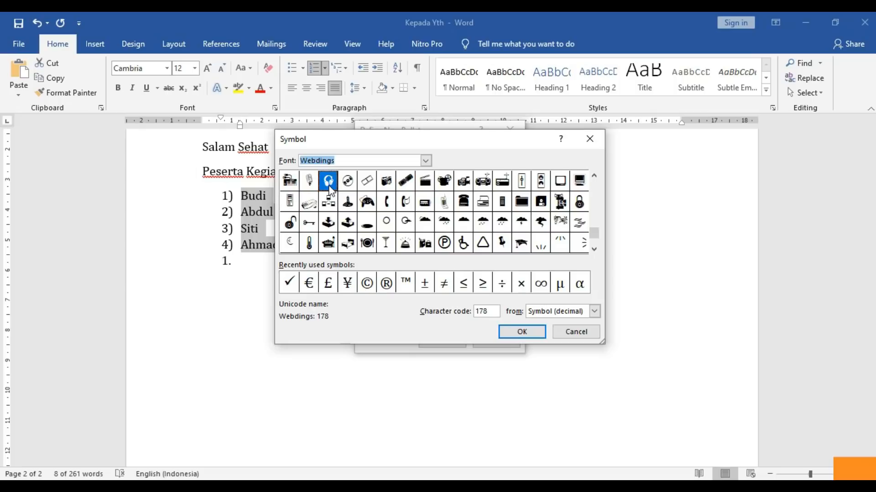
pyautogui.click(527, 332)
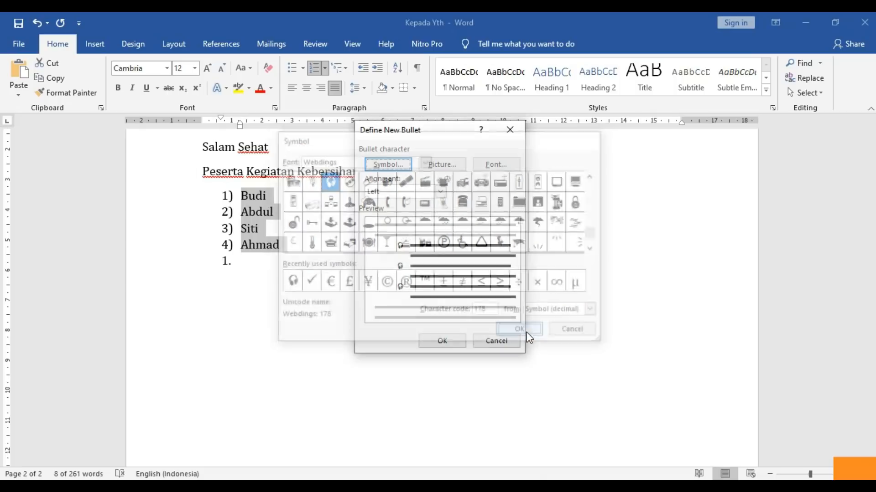
pyautogui.click(448, 340)
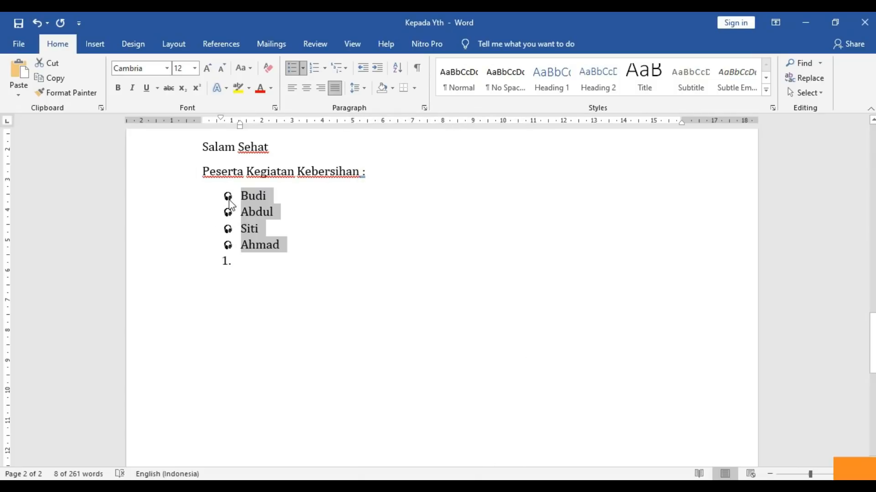
# - Replace the headphone bullets with the Webdings circled-P symbol, then deselect the list
pyautogui.click(303, 69)
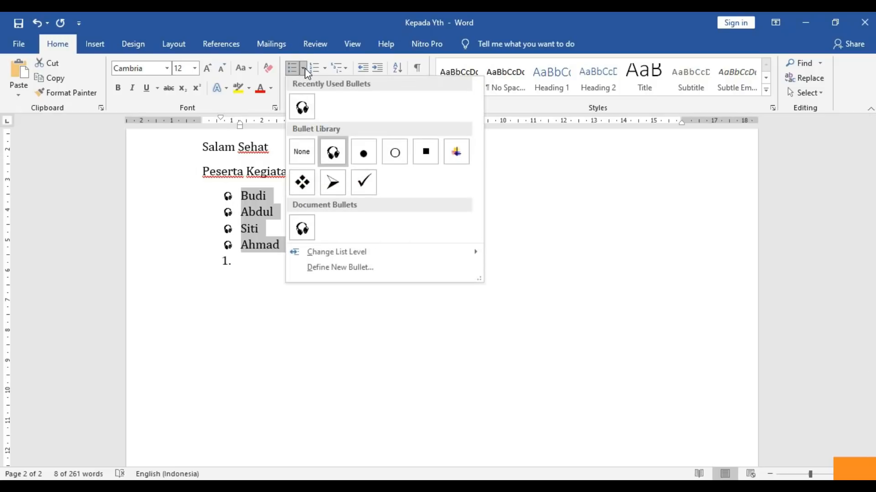
pyautogui.click(325, 272)
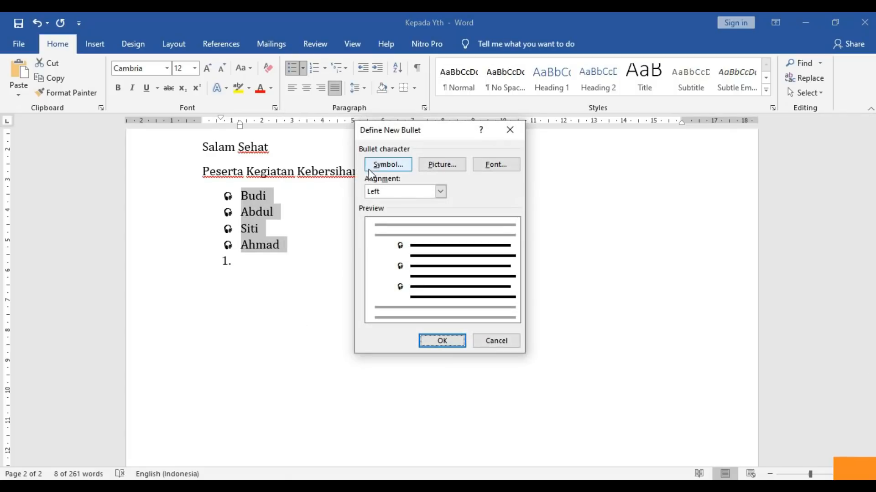
pyautogui.click(387, 164)
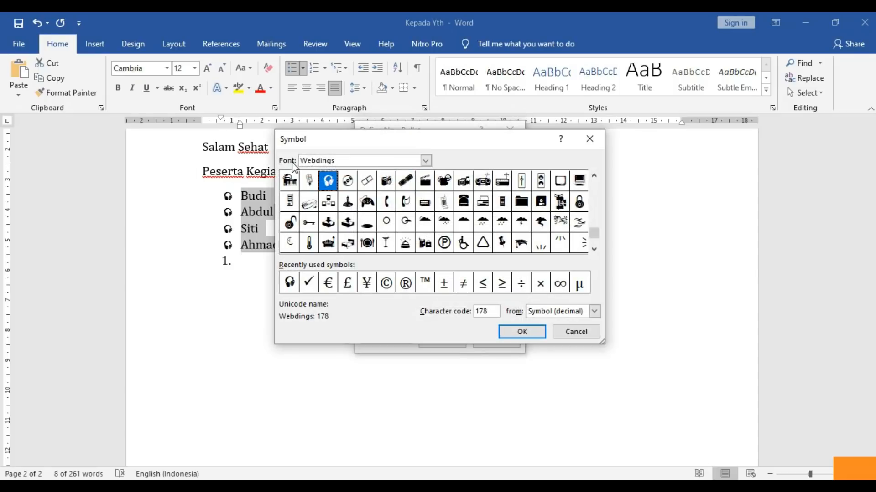
pyautogui.click(425, 162)
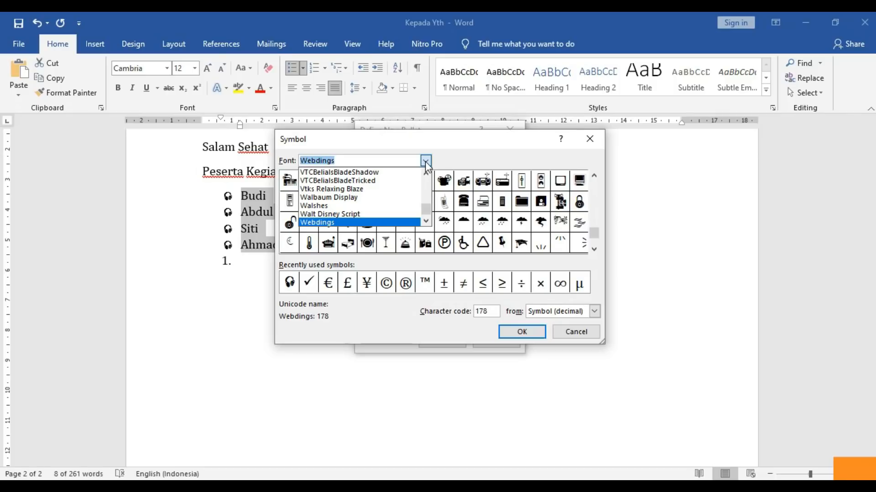
pyautogui.click(425, 161)
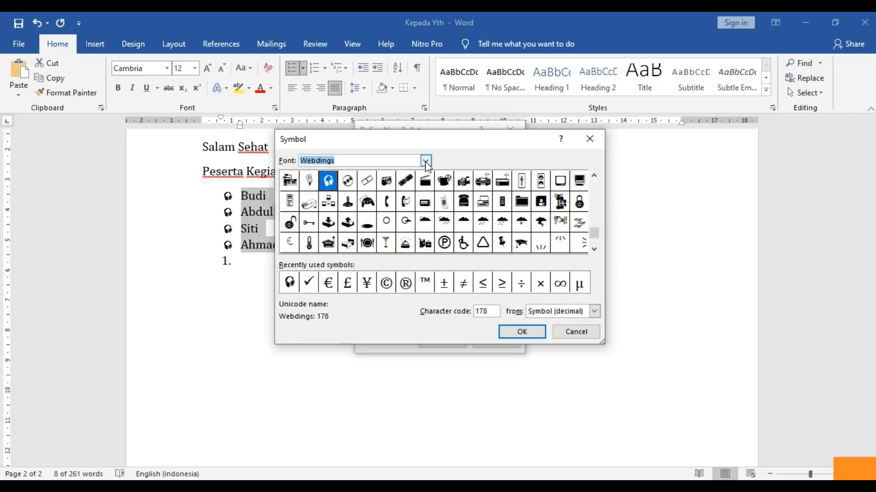
pyautogui.click(447, 246)
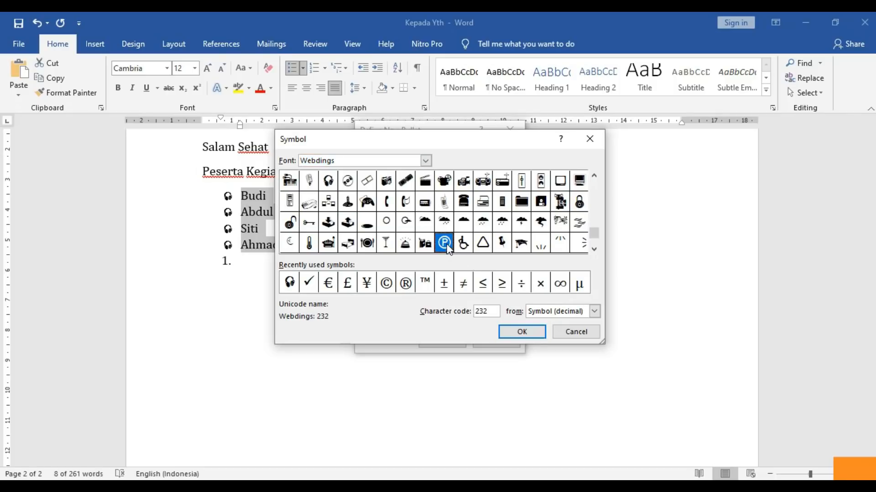
pyautogui.click(520, 333)
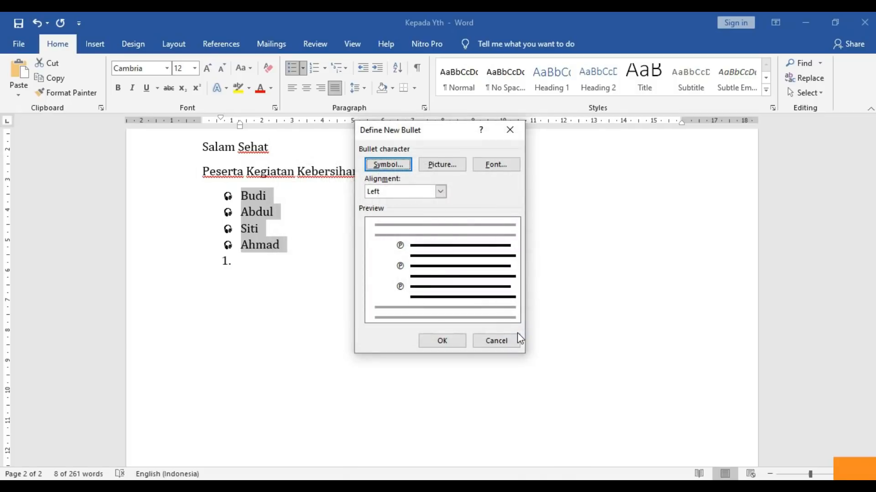
pyautogui.click(448, 342)
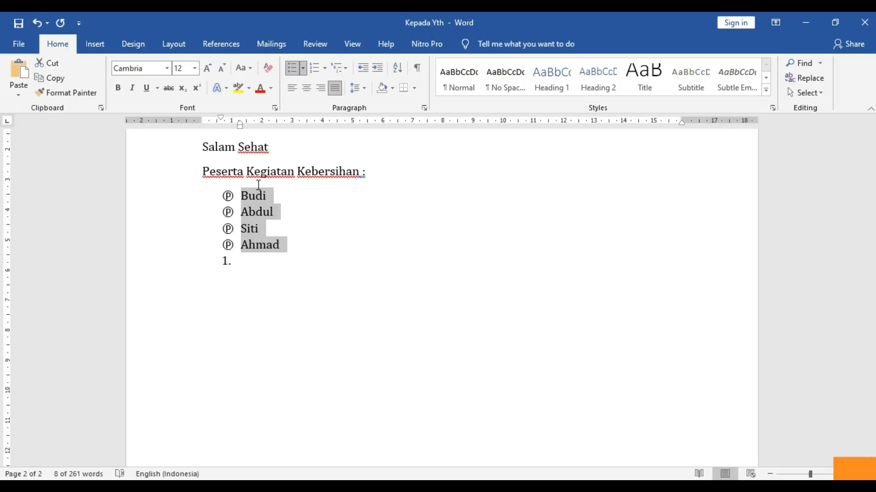
pyautogui.click(270, 229)
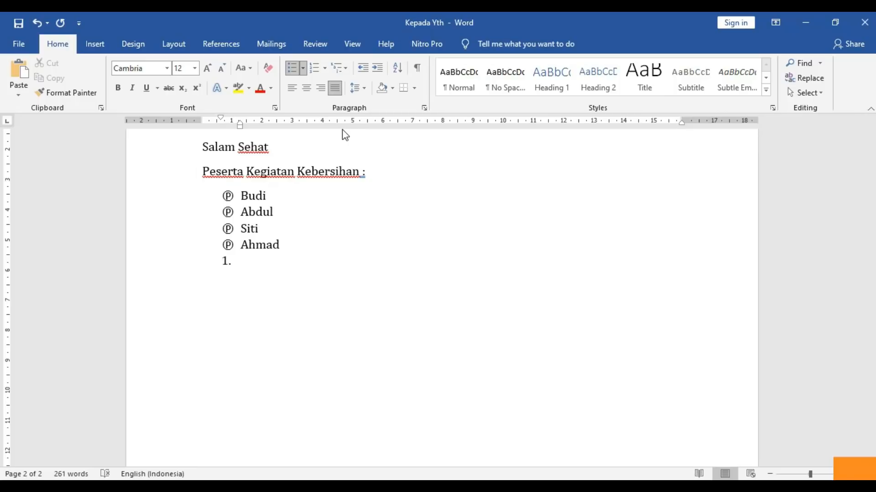
# - Select from the participants heading to the last list item, then launch Chrome
pyautogui.moveTo(240, 260); pyautogui.dragTo(201, 120)
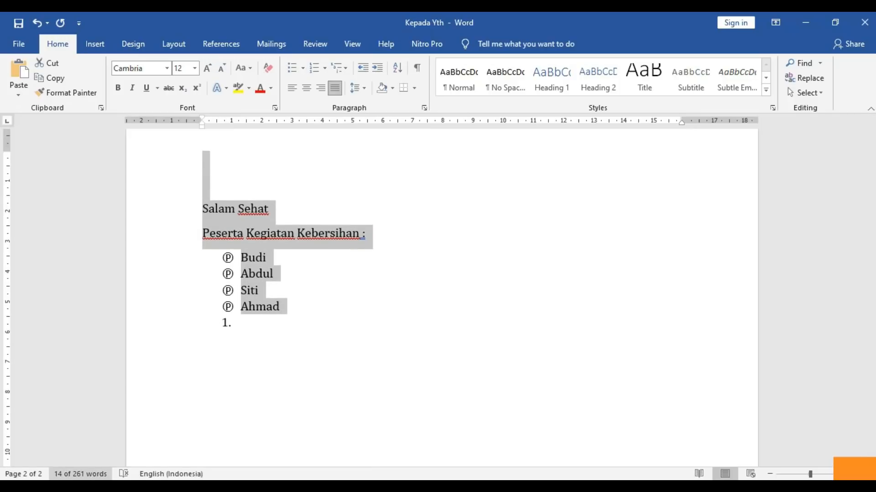
pyautogui.moveTo(873, 330); pyautogui.dragTo(831, 357)
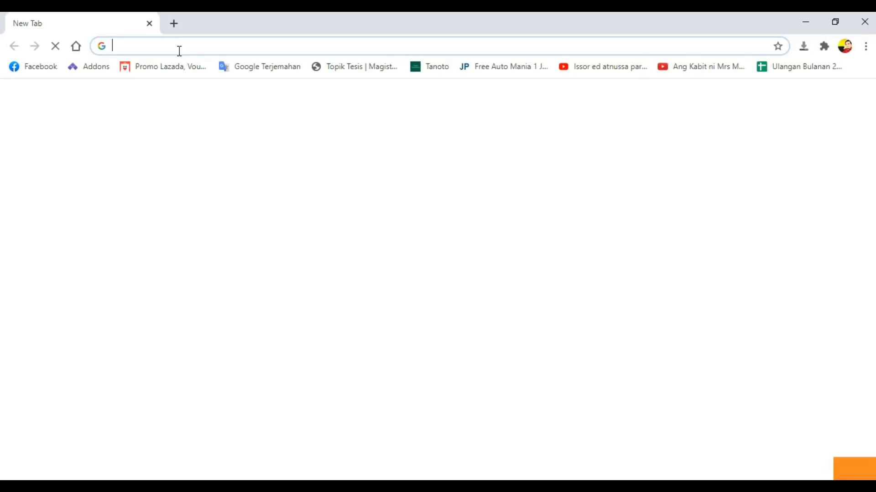
# - Search 'Pengertian paragraph', open the Wikipedia Paragraf article, select its definition, and return to Word
pyautogui.write('Pengert')
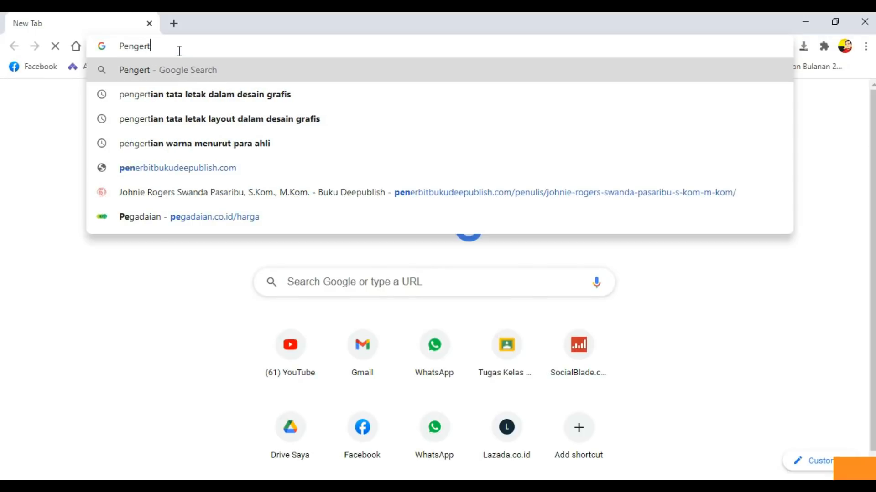
pyautogui.write('ian para')
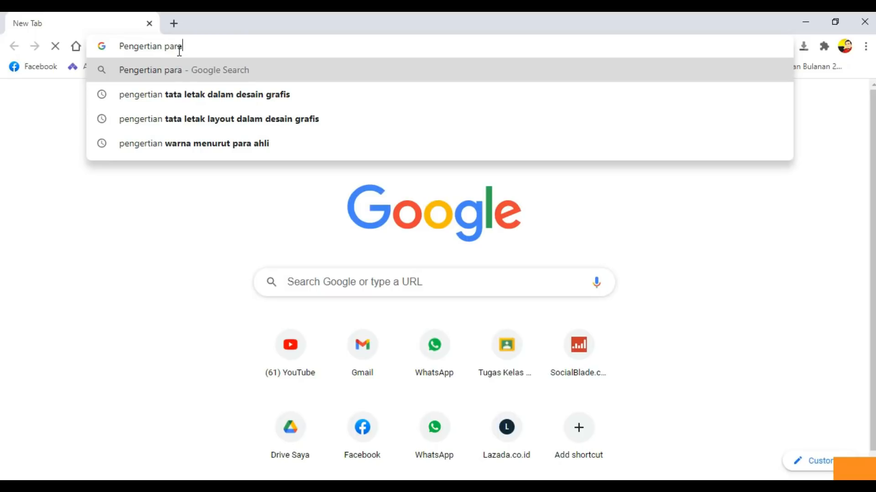
pyautogui.write('graph')
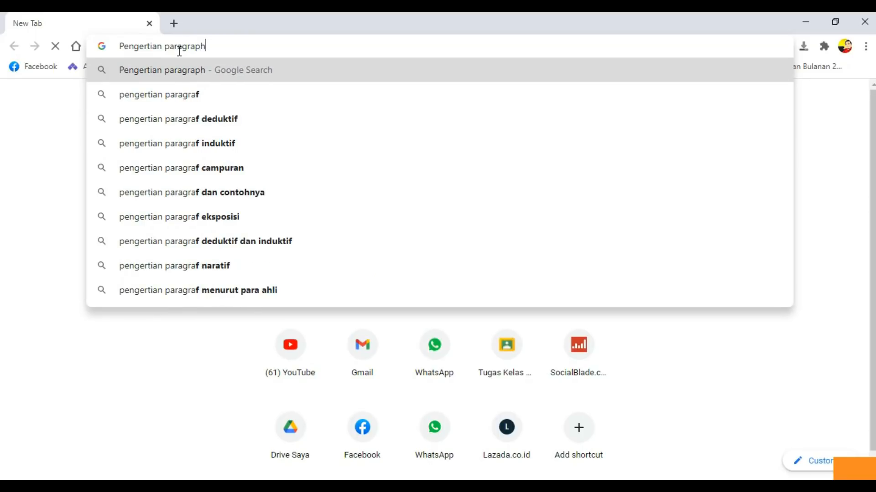
pyautogui.press('Return')
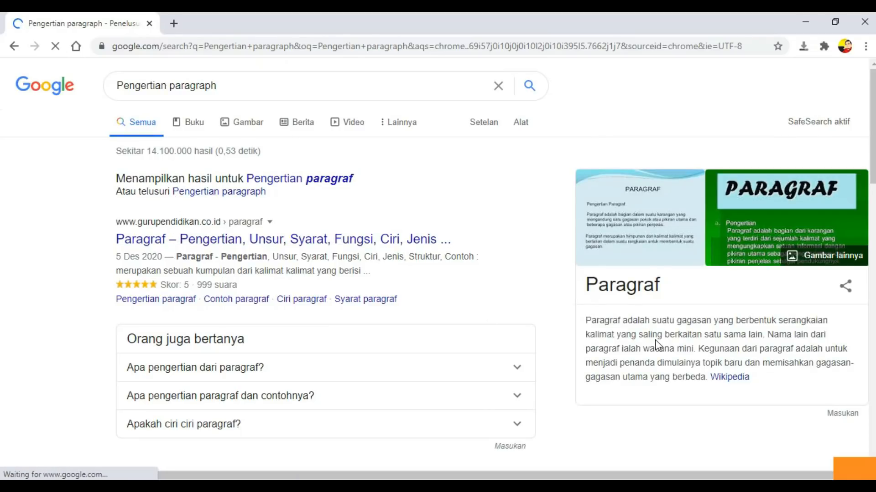
pyautogui.click(739, 380)
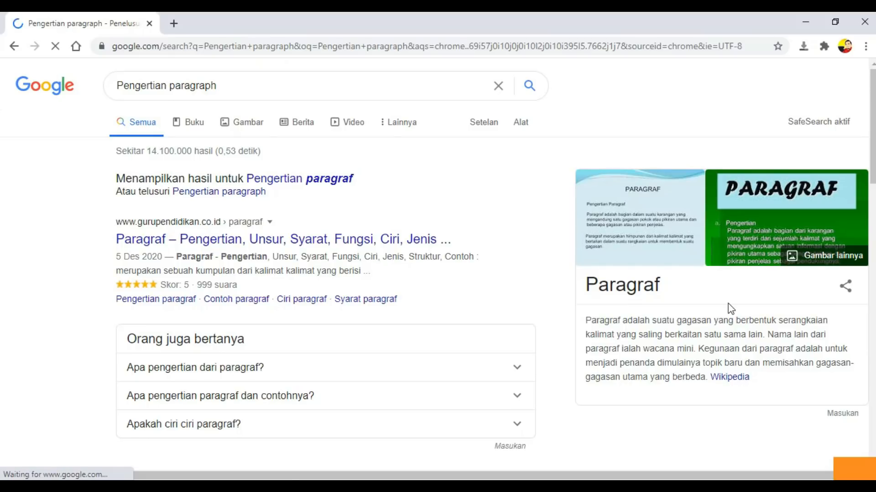
pyautogui.moveTo(870, 134)
pyautogui.mouseDown()
pyautogui.moveTo(872, 179)
pyautogui.moveTo(872, 128)
pyautogui.mouseUp()
pyautogui.moveTo(585, 321); pyautogui.dragTo(708, 385)
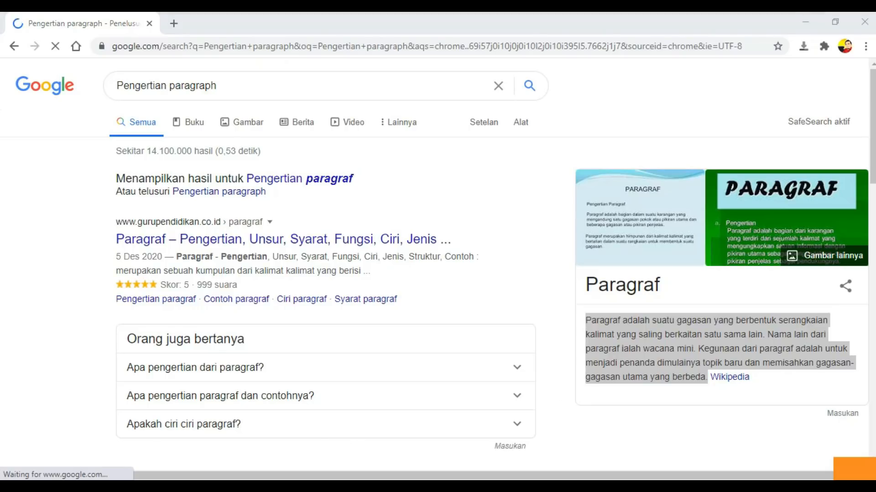
pyautogui.click(211, 423)
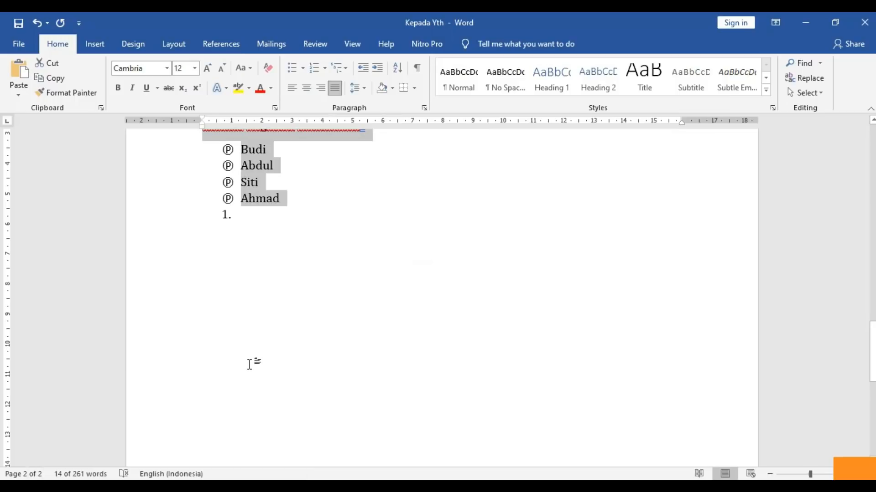
# - Create a new blank document with Ctrl+N, then get back to the Wikipedia Paragraf article
pyautogui.click(18, 44)
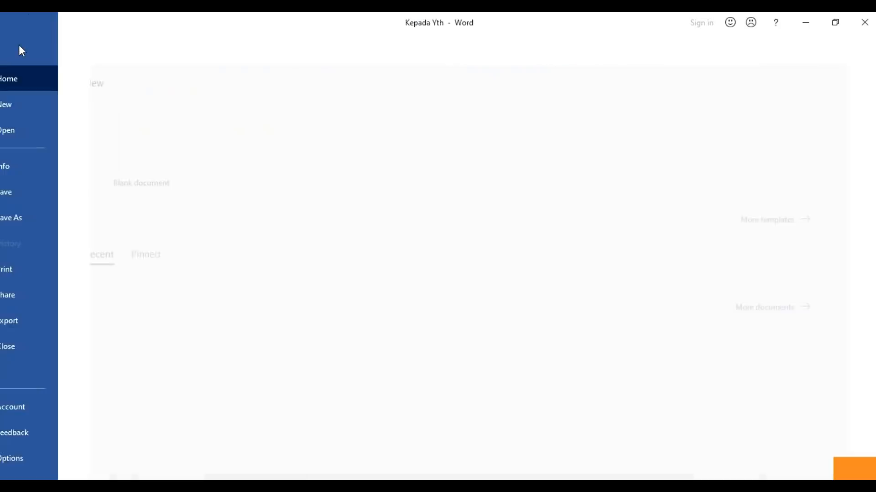
pyautogui.click(18, 50)
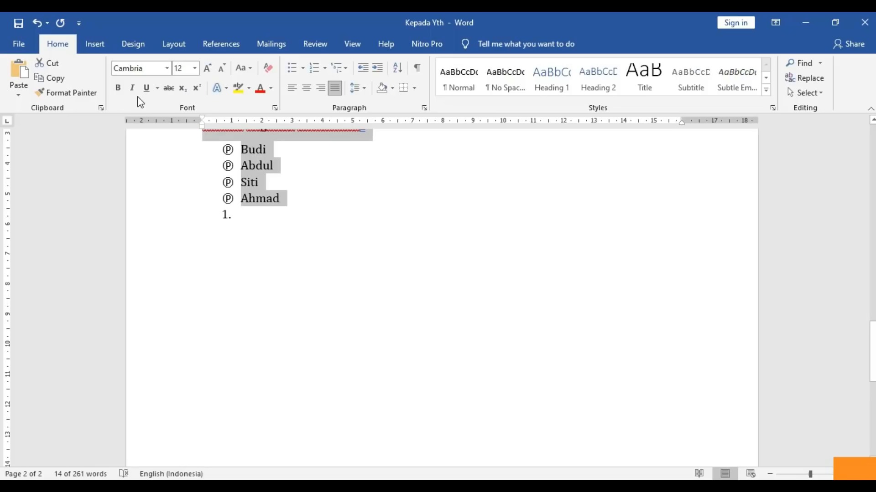
pyautogui.hotkey('ctrl', 'n')
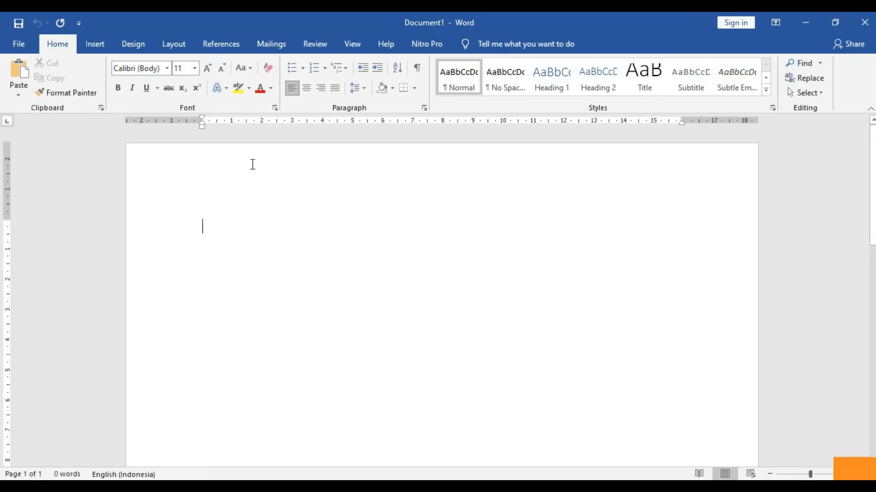
pyautogui.hotkey('ctrl', 'w')
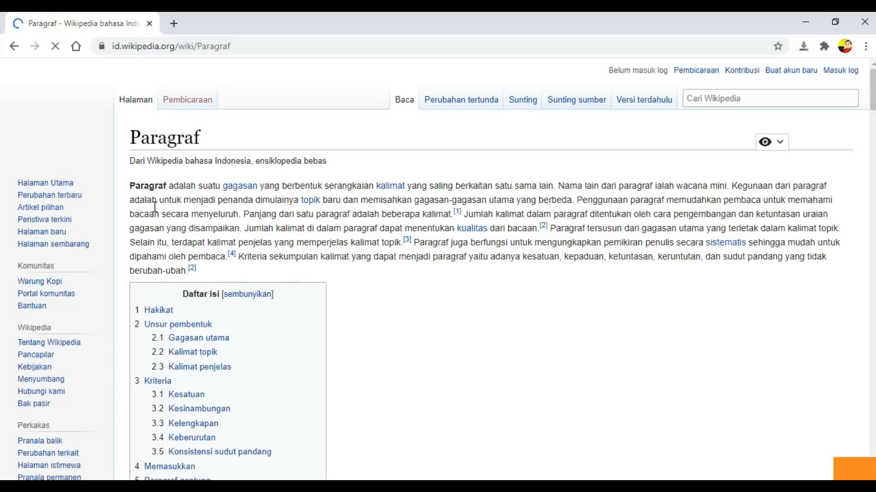
# - Copy the Paragraf article's opening paragraph and bring the blank Word Document1 to the front
pyautogui.moveTo(137, 186); pyautogui.dragTo(188, 271)
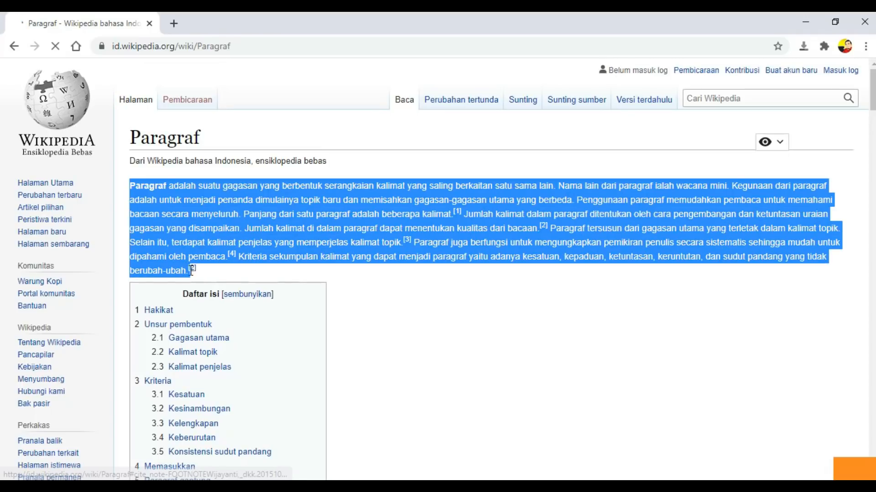
pyautogui.rightClick(174, 235)
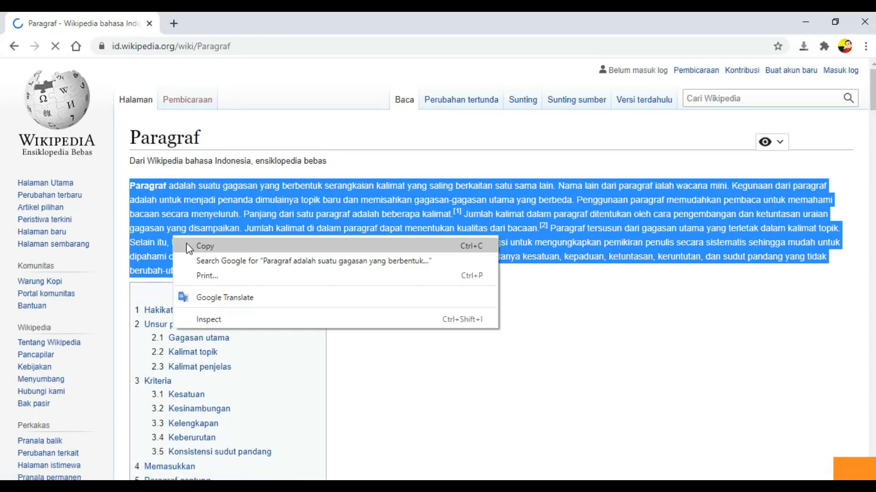
pyautogui.click(188, 245)
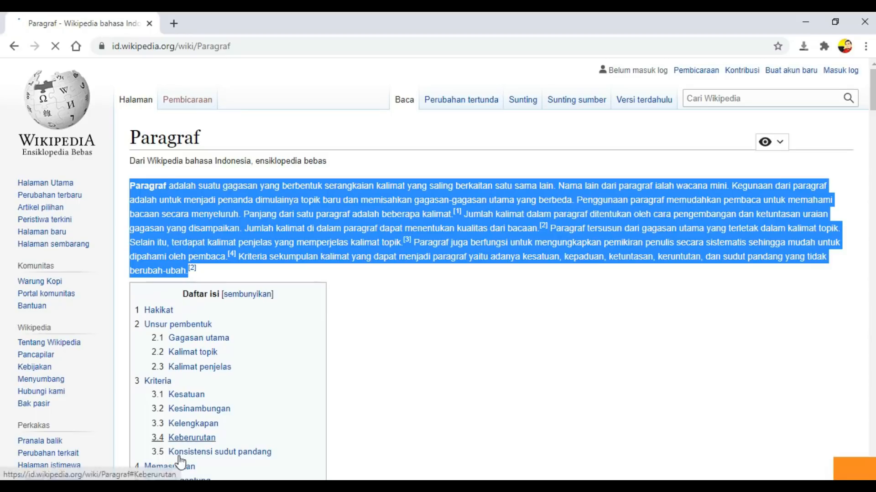
pyautogui.click(210, 479)
pyautogui.click(337, 420)
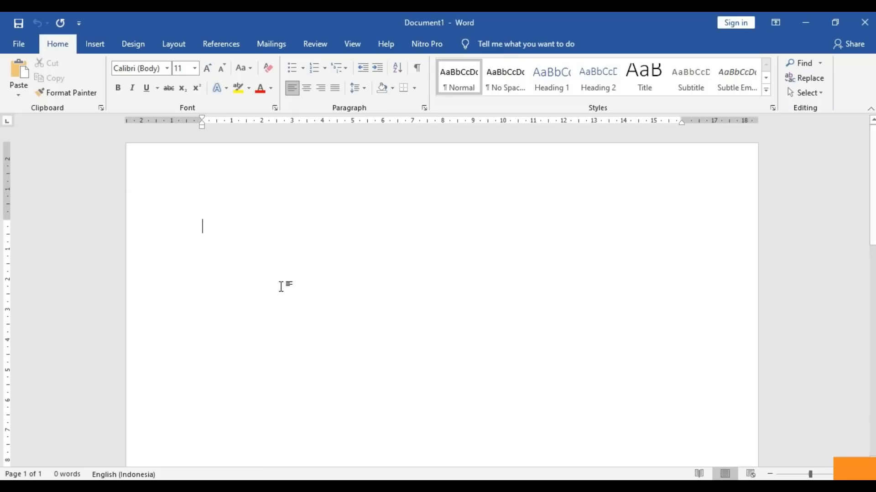
# - Paste the copied Paragraf paragraph and justify it to both margins
pyautogui.hotkey('ctrl', 'v')
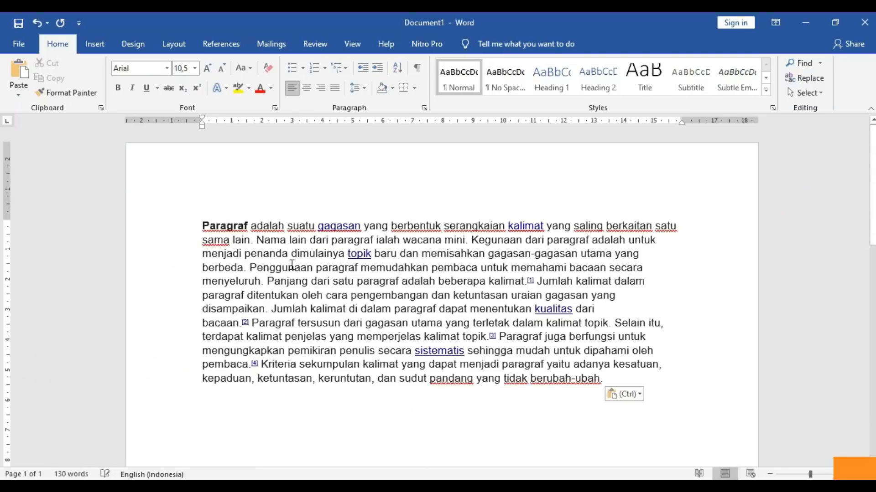
pyautogui.moveTo(277, 224); pyautogui.dragTo(361, 363)
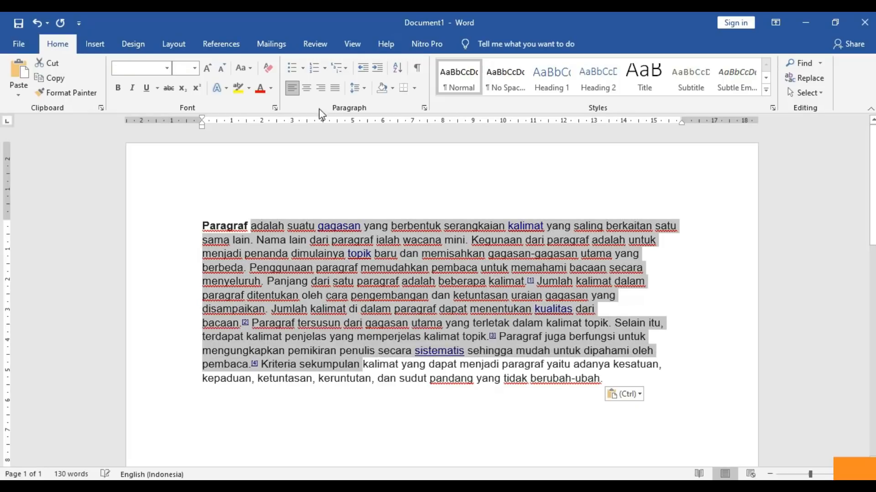
pyautogui.click(339, 91)
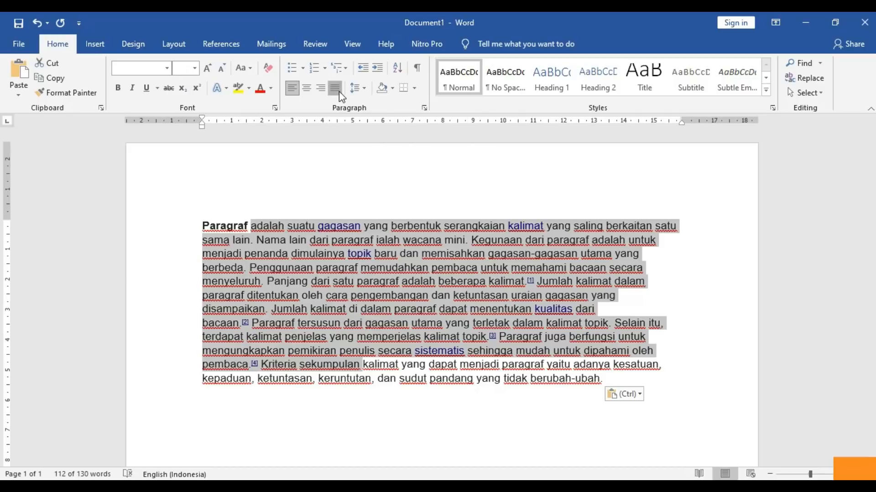
pyautogui.click(307, 225)
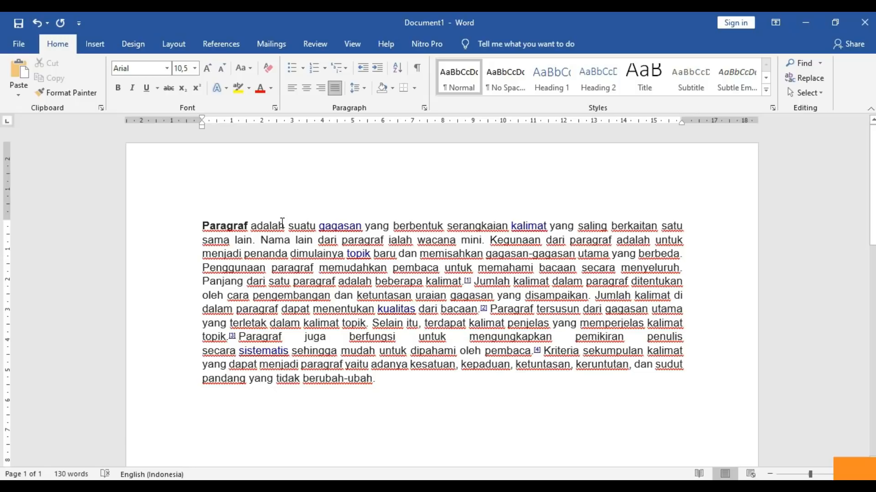
# - Add a 'DropCap' title line above the paragraph
pyautogui.click(203, 223)
pyautogui.press('Return')
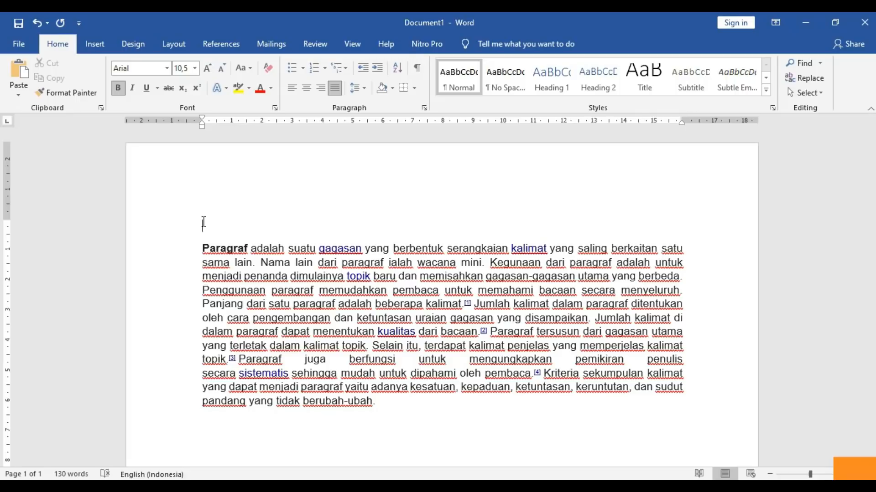
pyautogui.write('DropCap')
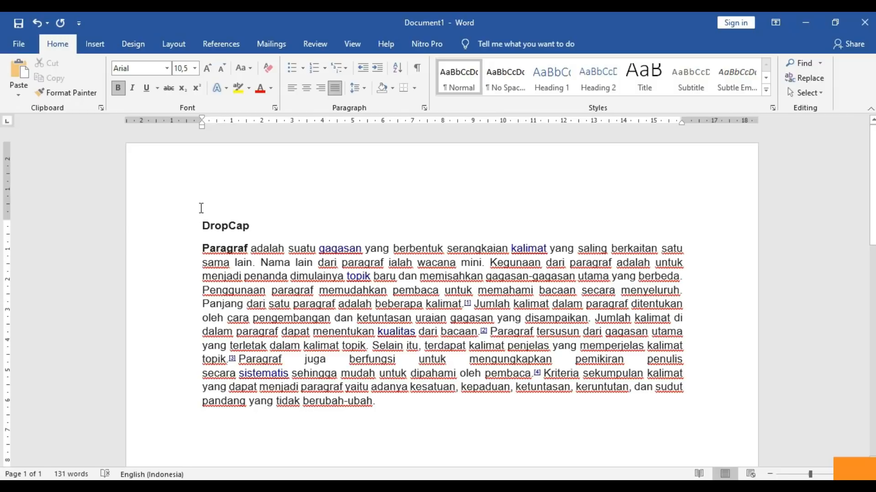
# - Make the first letter P of Paragraf a Dropped capital spanning three lines
pyautogui.click(204, 249)
pyautogui.moveTo(203, 248); pyautogui.dragTo(209, 249)
pyautogui.click(95, 44)
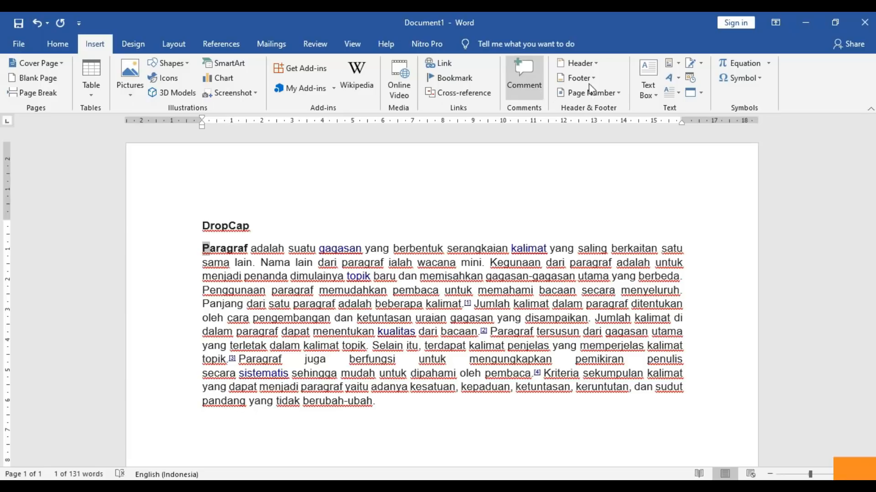
pyautogui.click(680, 94)
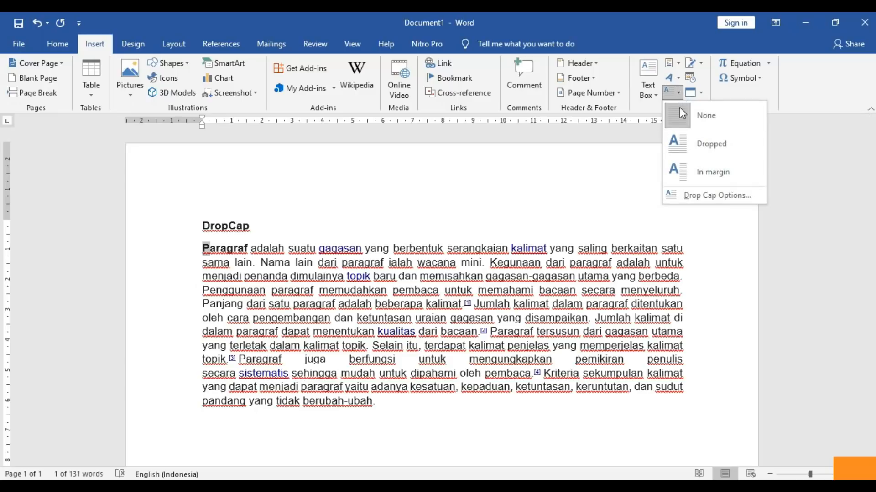
pyautogui.click(688, 145)
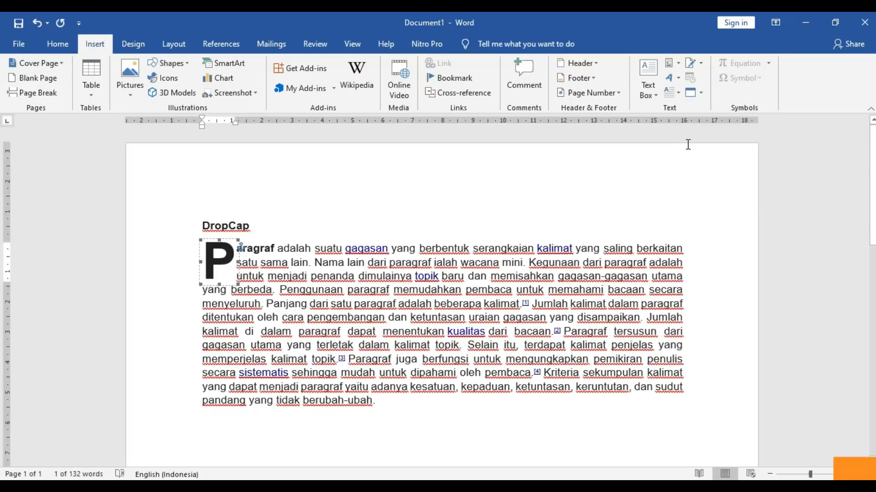
pyautogui.click(334, 245)
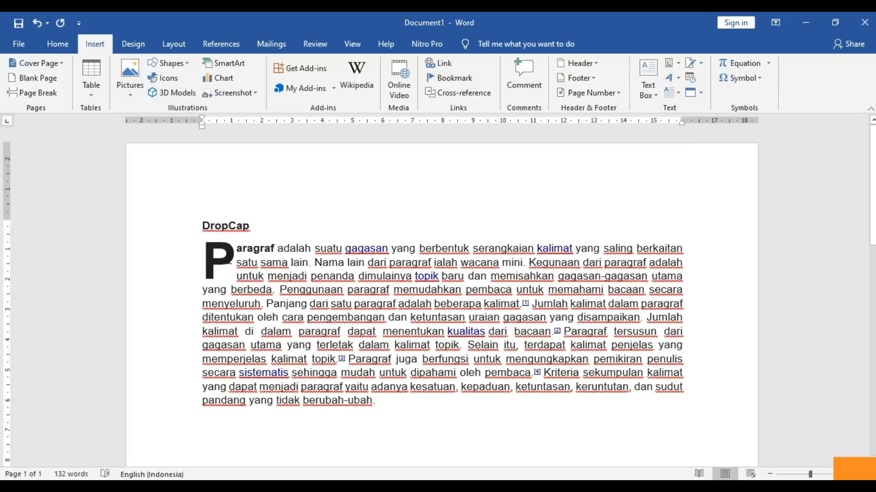
pyautogui.click(231, 272)
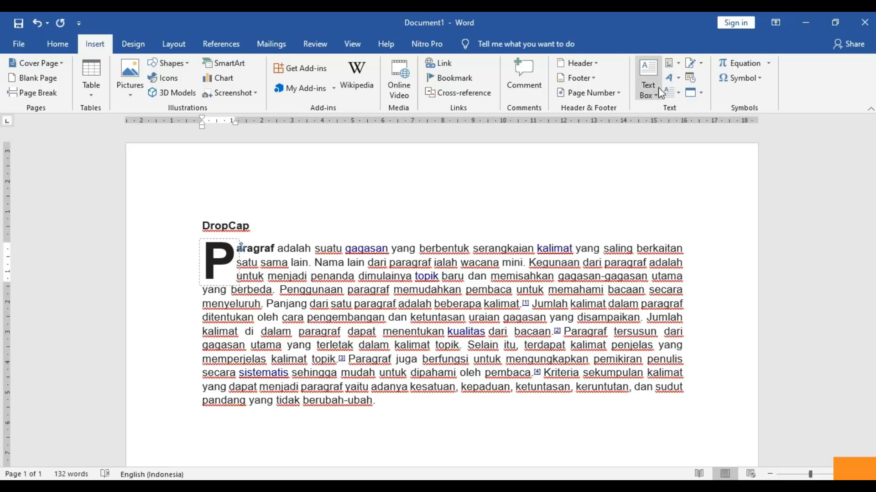
pyautogui.click(677, 79)
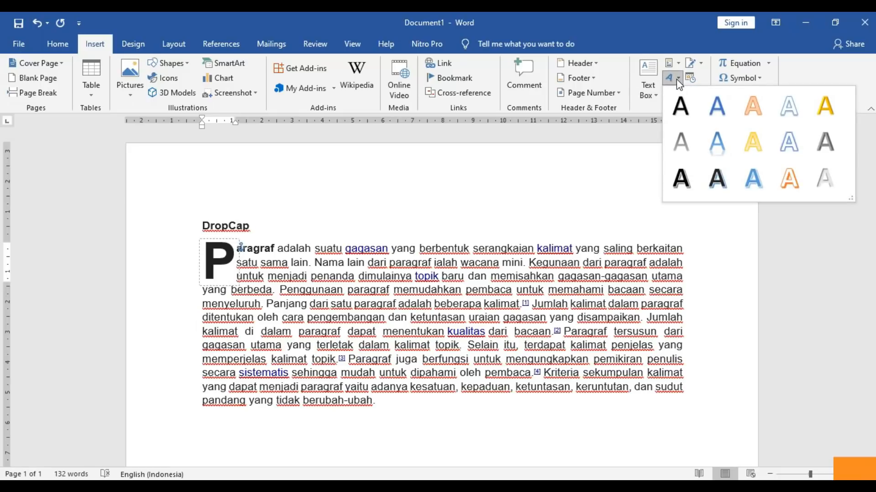
pyautogui.click(764, 116)
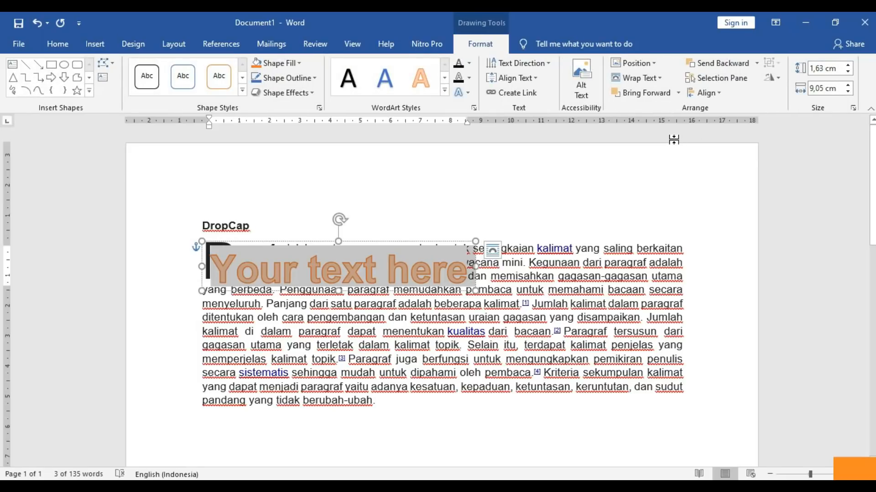
pyautogui.hotkey('ctrl', 'z')
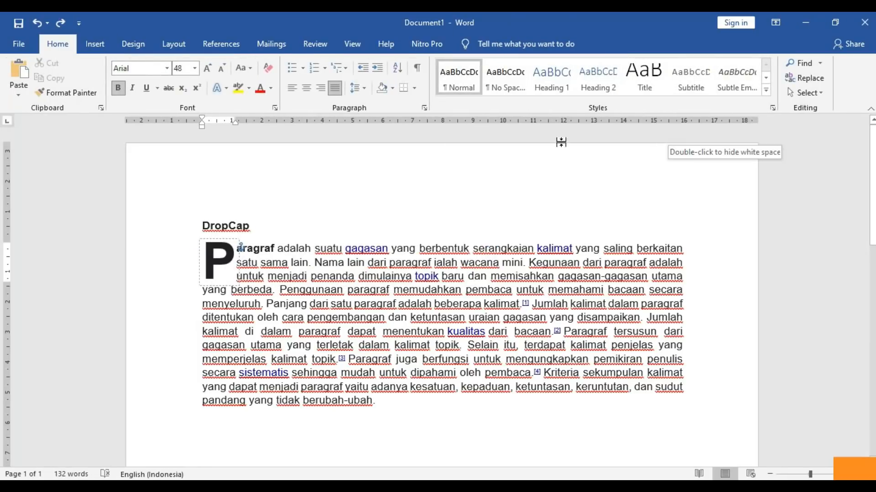
# - Change the drop cap style to In margin
pyautogui.click(306, 276)
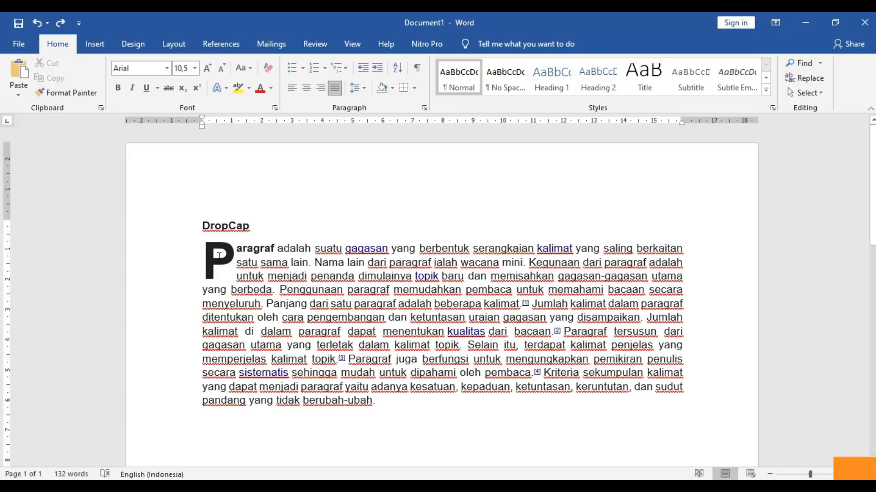
pyautogui.click(219, 255)
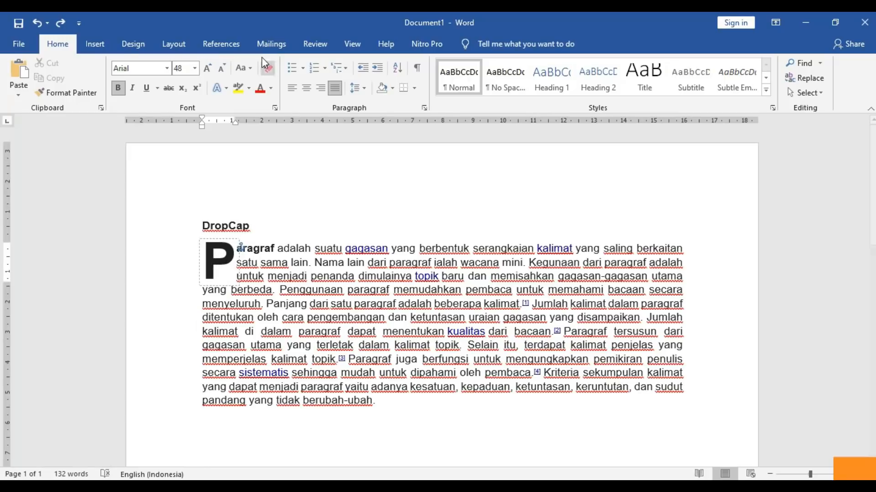
pyautogui.click(94, 44)
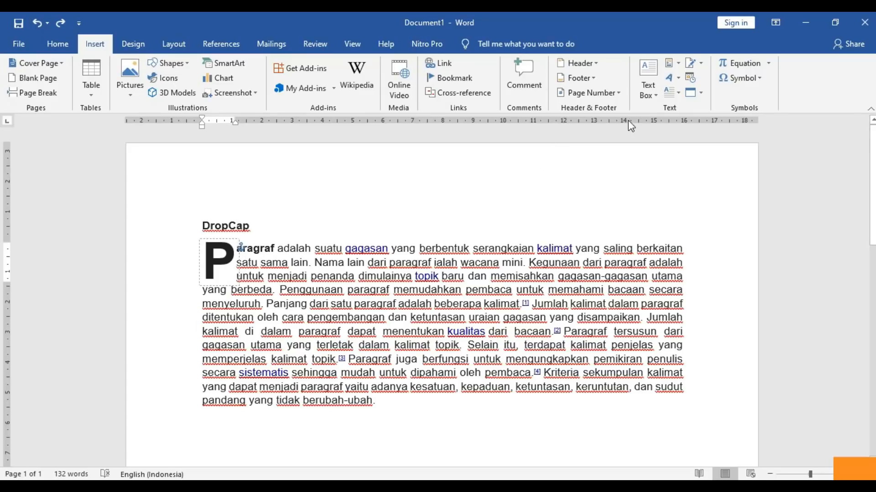
pyautogui.click(677, 93)
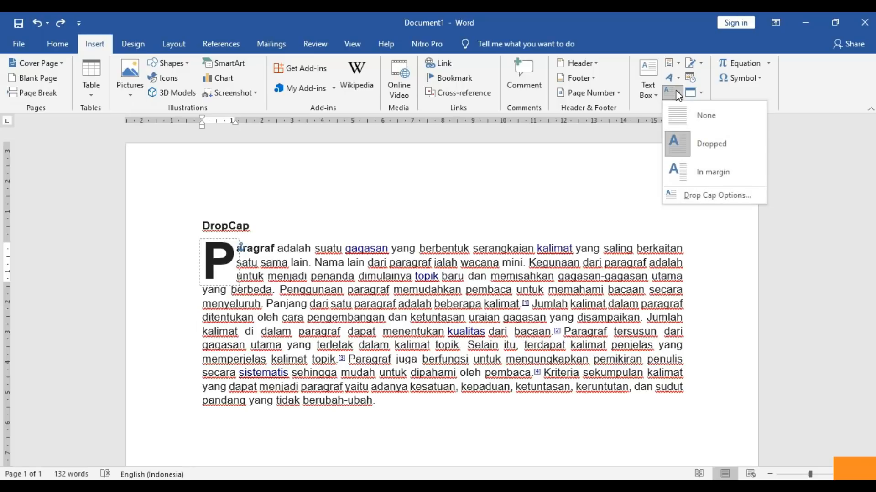
pyautogui.click(700, 174)
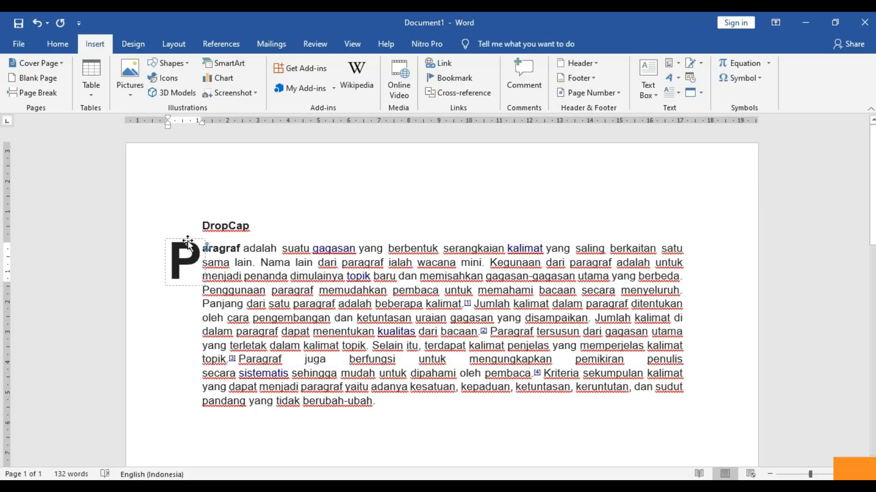
# - Move and resize the dropped P frame, then undo until the drop cap is removed
pyautogui.moveTo(189, 240); pyautogui.dragTo(225, 243)
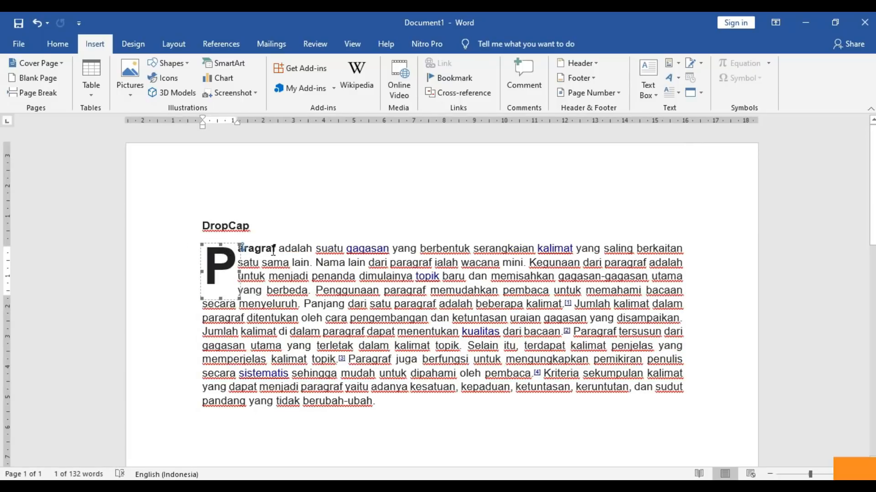
pyautogui.moveTo(240, 298); pyautogui.dragTo(295, 345)
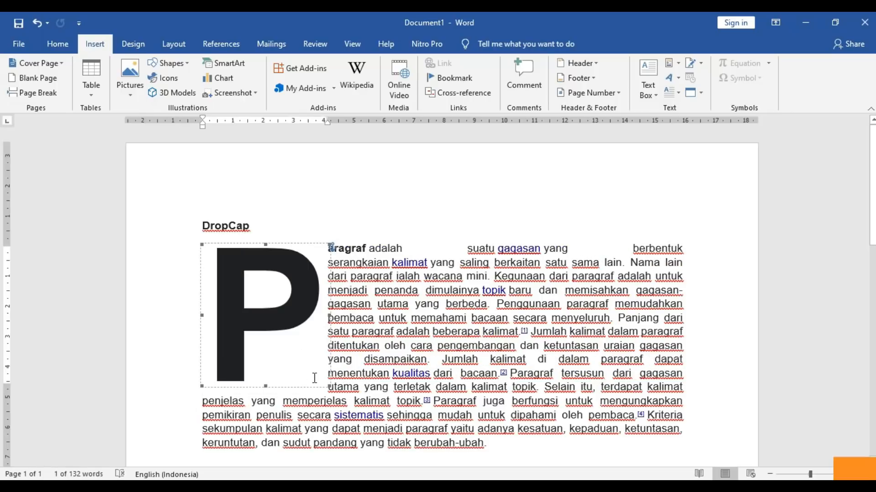
pyautogui.moveTo(327, 385); pyautogui.dragTo(286, 361)
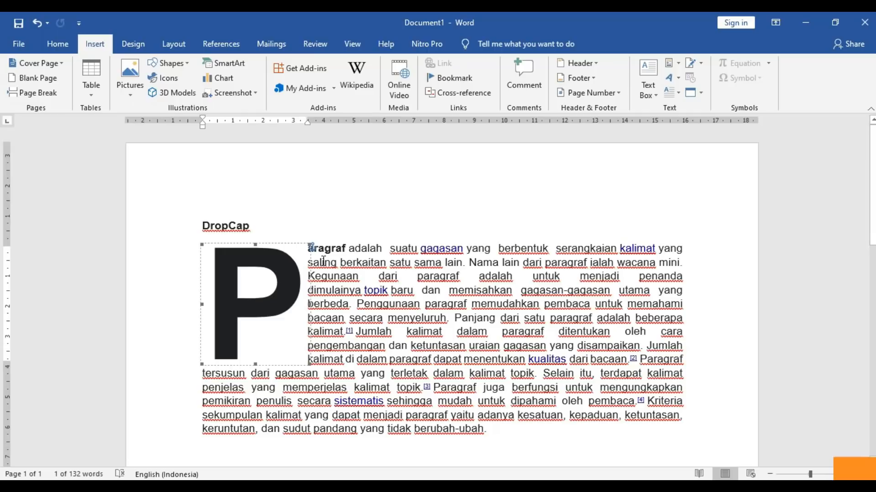
pyautogui.hotkey('ctrl', 'z')
pyautogui.hotkey('ctrl', 'z')
pyautogui.hotkey('ctrl', 'z')
pyautogui.hotkey('ctrl', 'z')
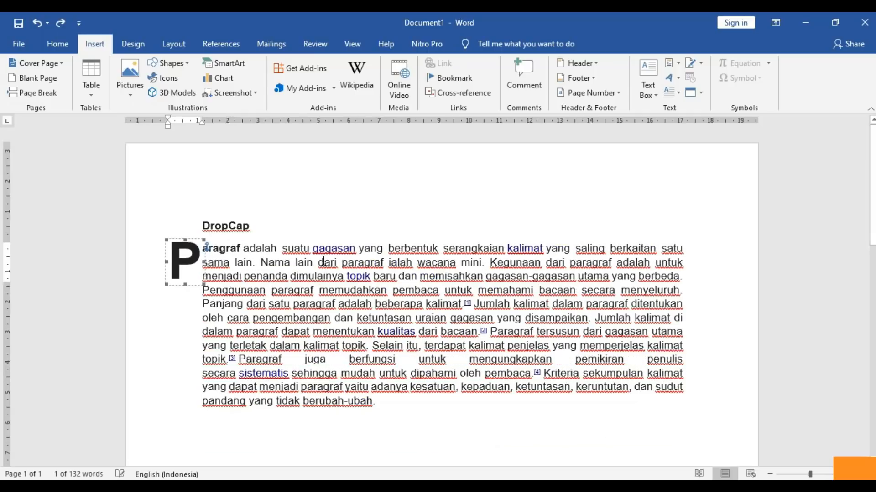
pyautogui.hotkey('ctrl', 'z')
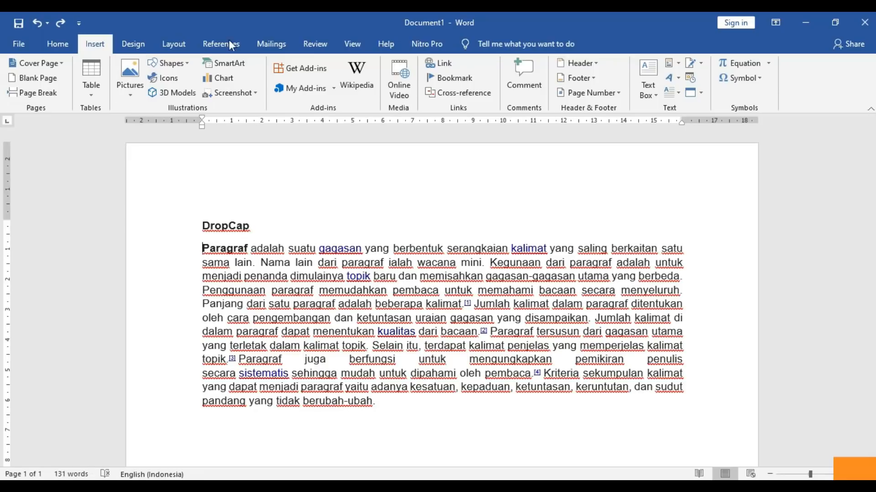
# - Reapply the Dropped drop cap so the P again spans three lines
pyautogui.click(674, 92)
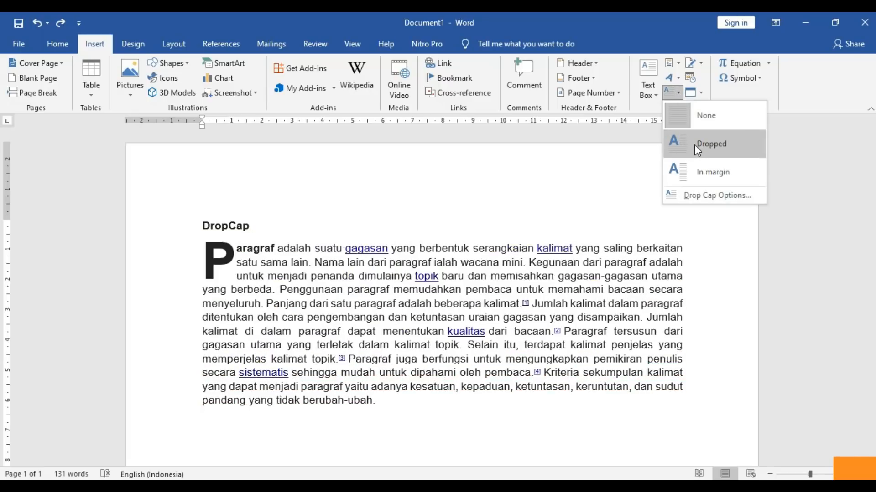
pyautogui.click(694, 144)
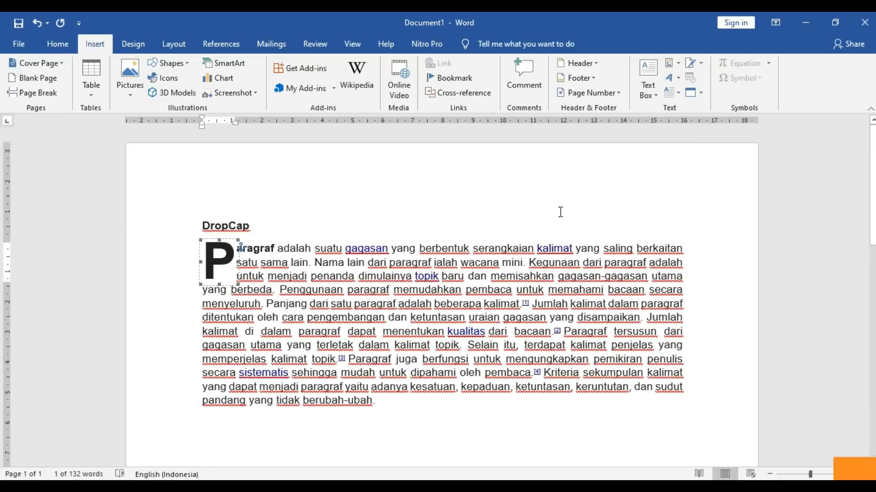
pyautogui.click(430, 283)
pyautogui.moveTo(313, 251); pyautogui.dragTo(344, 386)
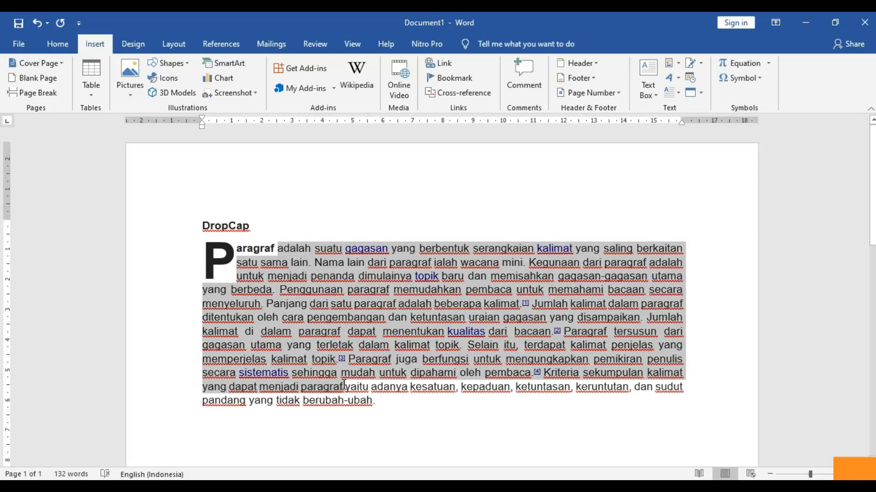
pyautogui.click(332, 288)
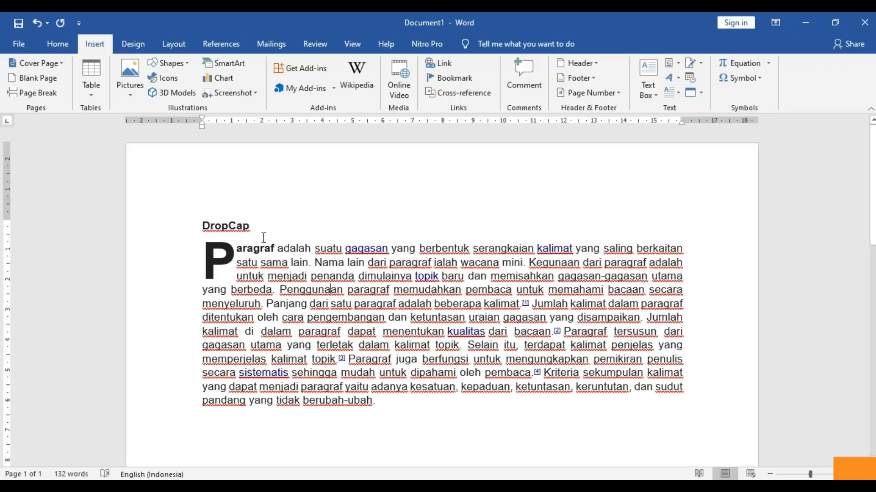
pyautogui.click(253, 251)
# - Select the whole document and try single, 1.5, then double line spacing (Ctrl+1, Ctrl+5, Ctrl+2)
pyautogui.tripleClick(354, 401)
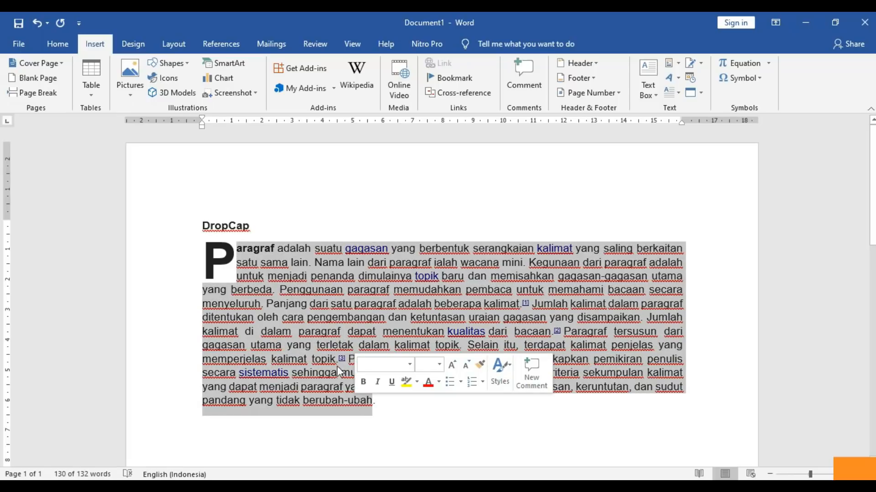
pyautogui.hotkey('ctrl', 'a')
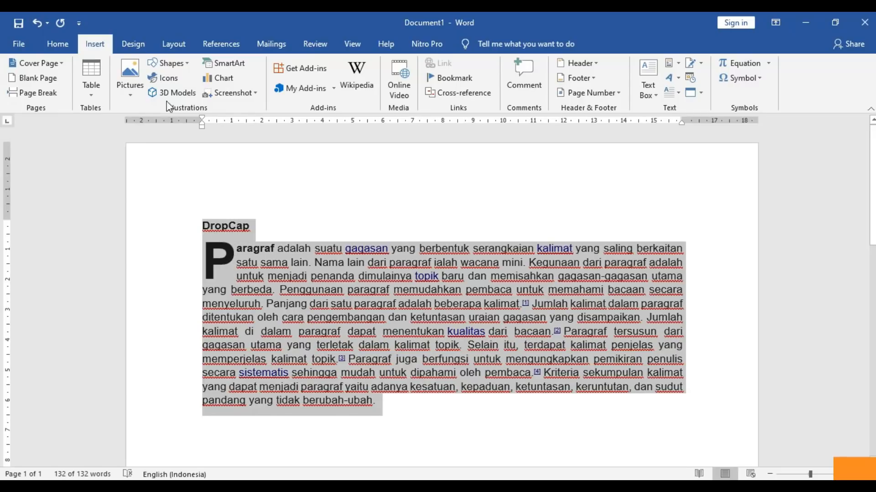
pyautogui.click(58, 44)
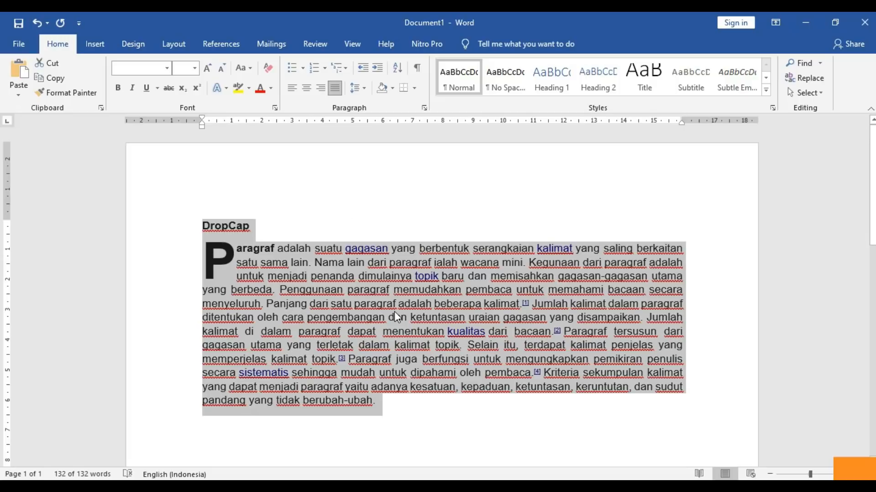
pyautogui.hotkey('ctrl', '1')
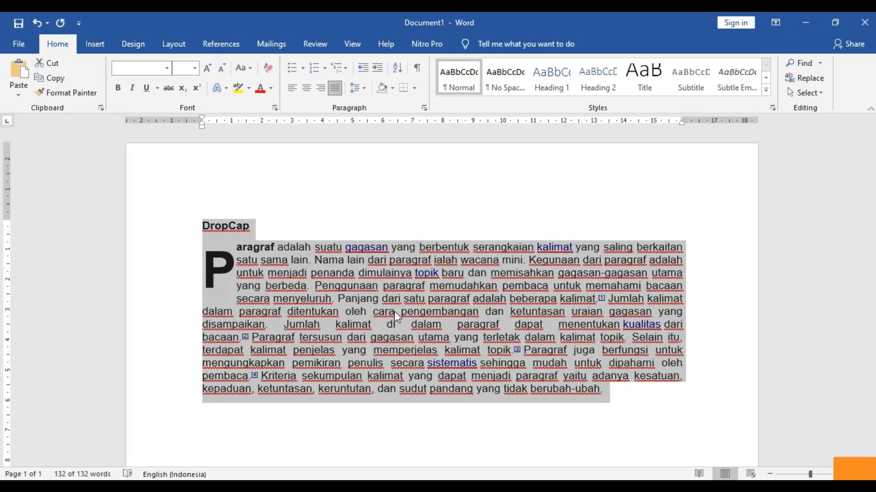
pyautogui.hotkey('ctrl', '5')
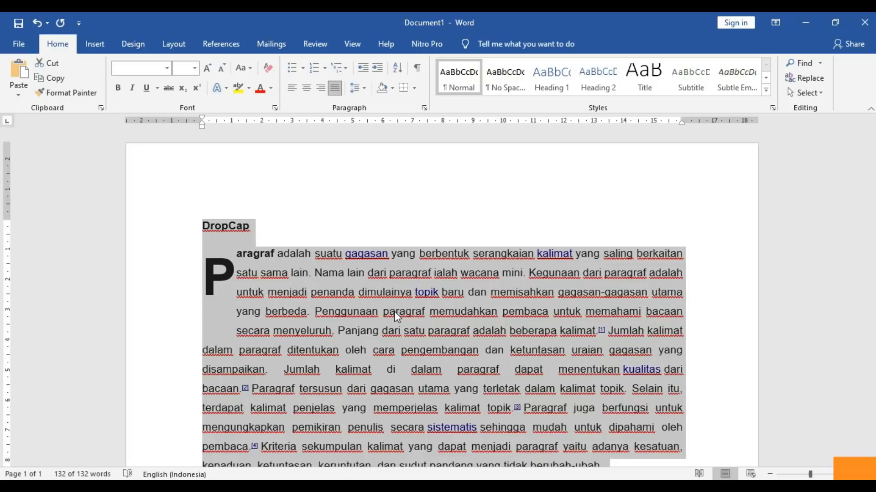
pyautogui.hotkey('ctrl', '2')
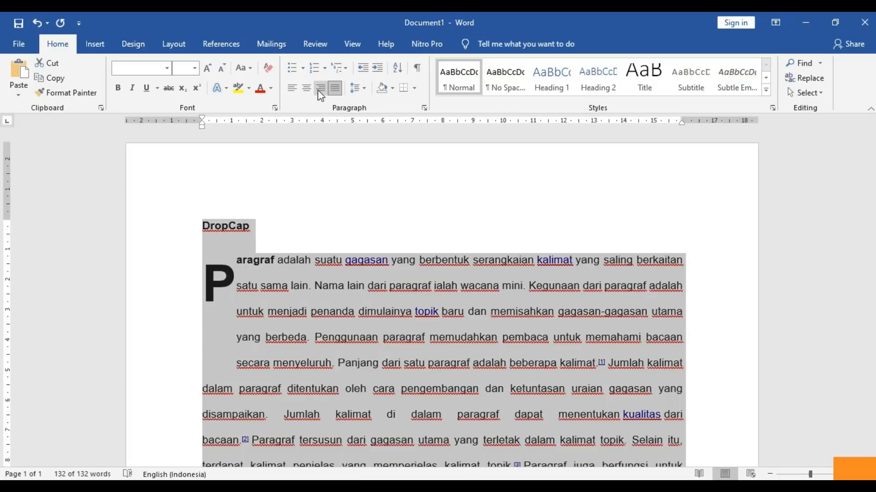
# - In Paragraph settings, apply a 1,27 cm first-line indent with 1.5 line spacing
pyautogui.click(425, 108)
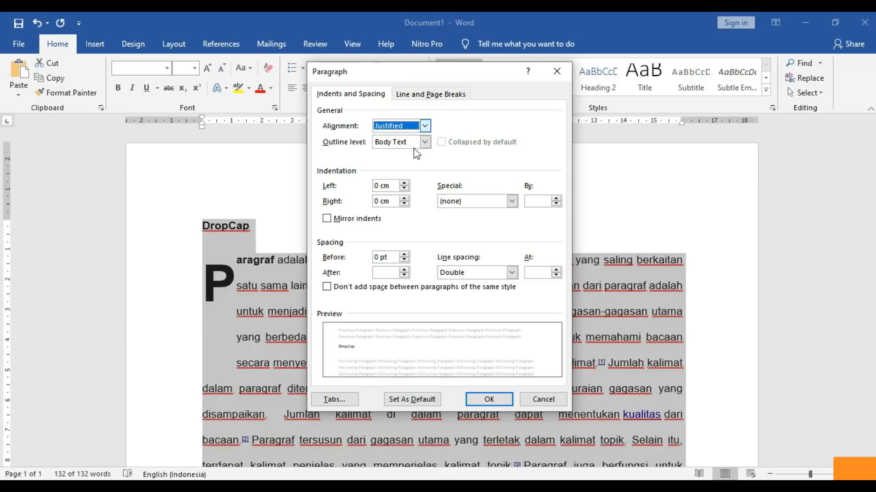
pyautogui.click(484, 202)
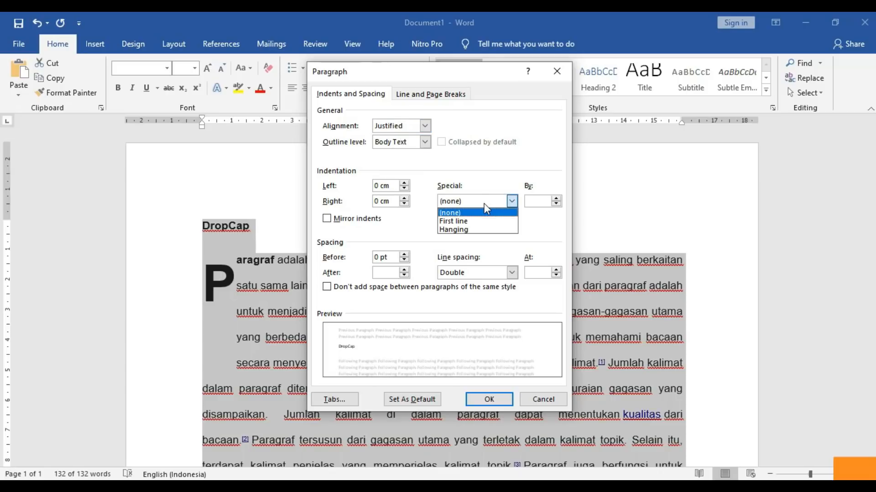
pyautogui.click(478, 218)
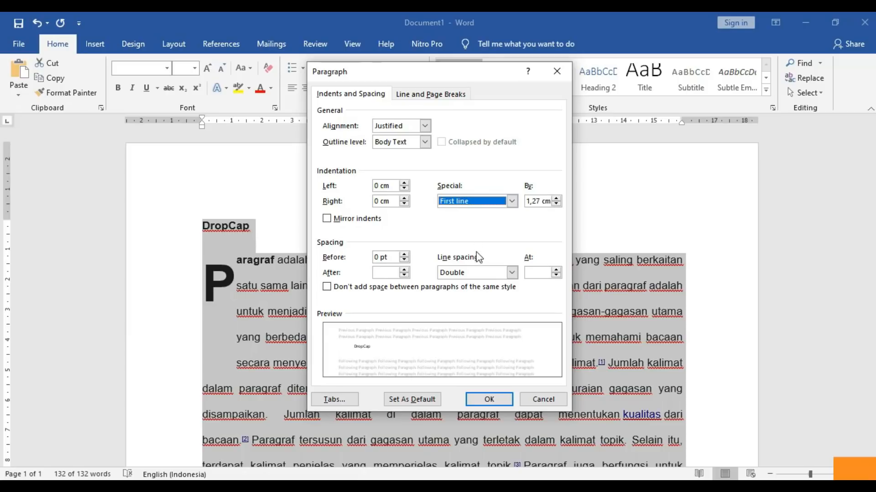
pyautogui.click(478, 272)
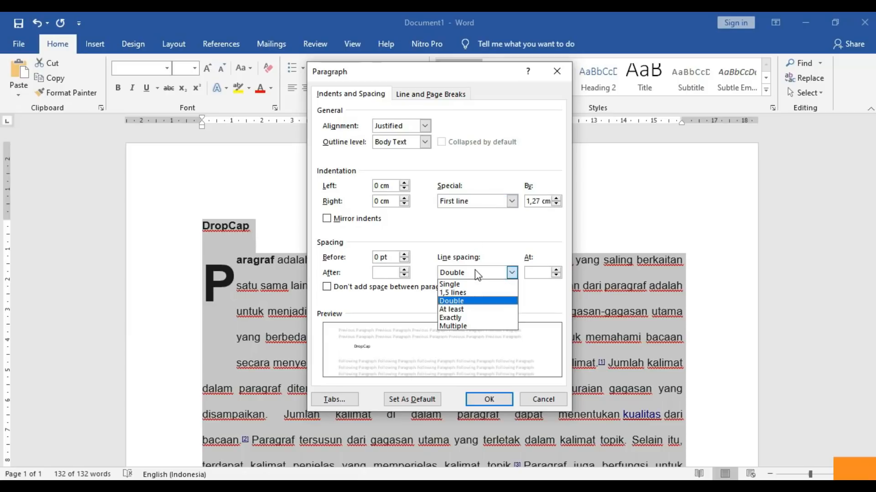
pyautogui.click(460, 295)
pyautogui.click(478, 401)
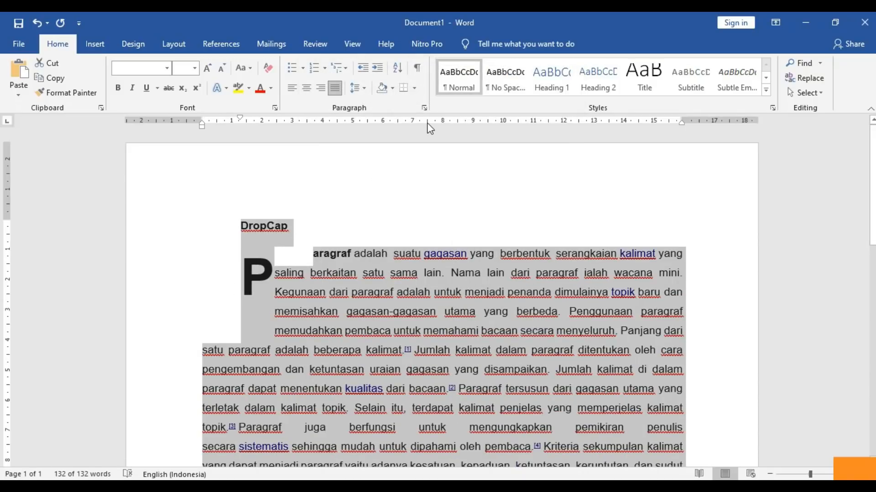
# - Set Special indent to (none) while keeping 1.5 line spacing
pyautogui.click(423, 108)
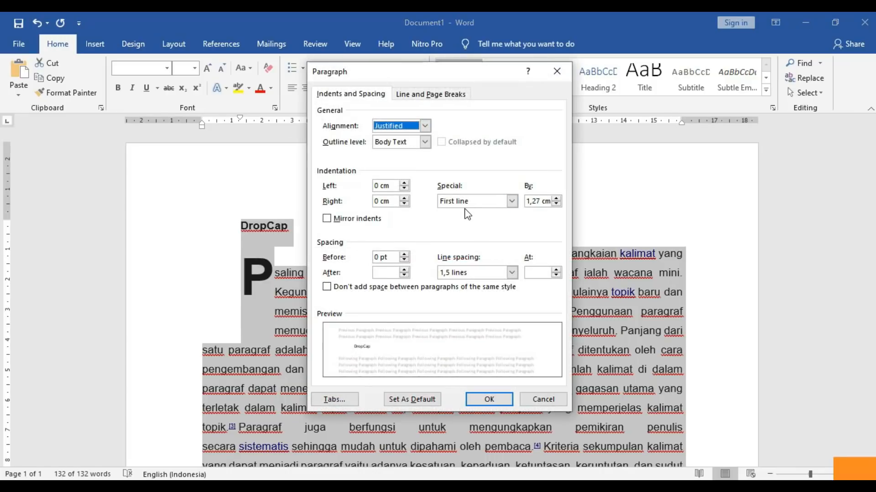
pyautogui.click(511, 201)
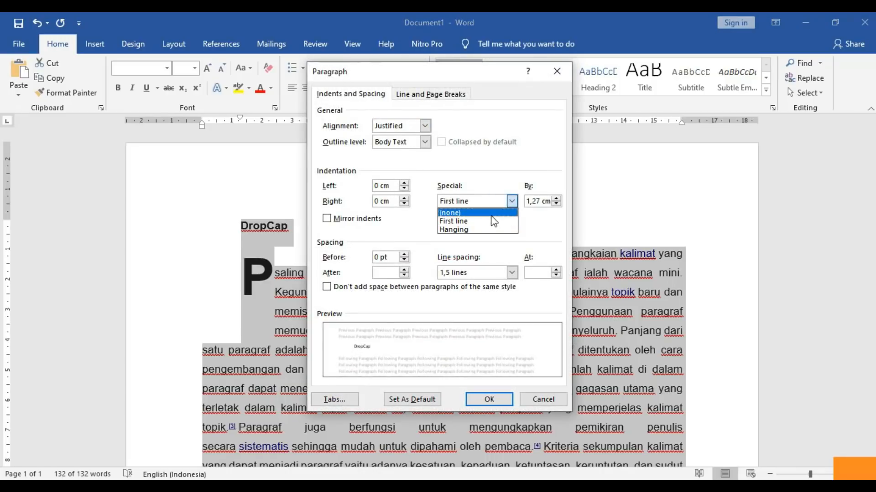
pyautogui.press('Return')
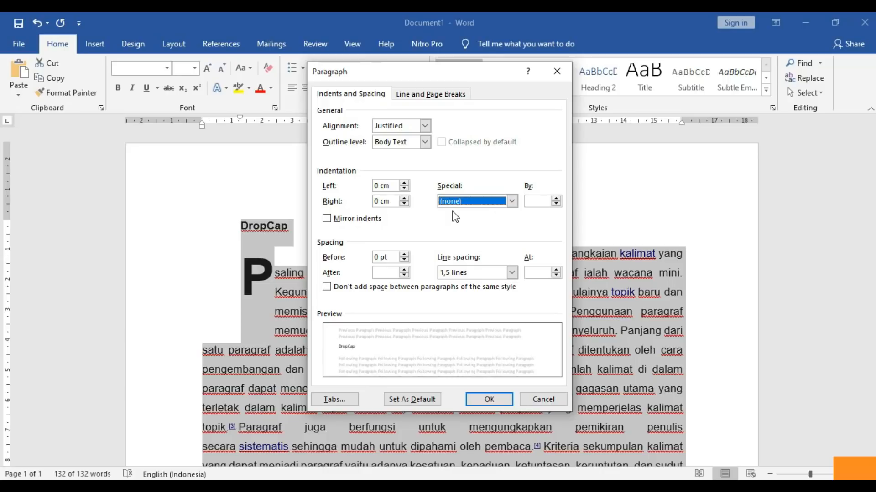
pyautogui.click(511, 274)
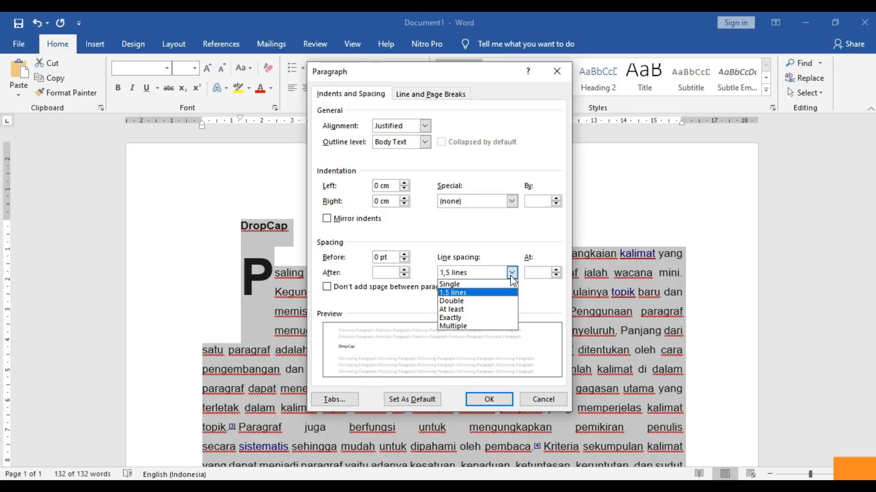
pyautogui.click(486, 295)
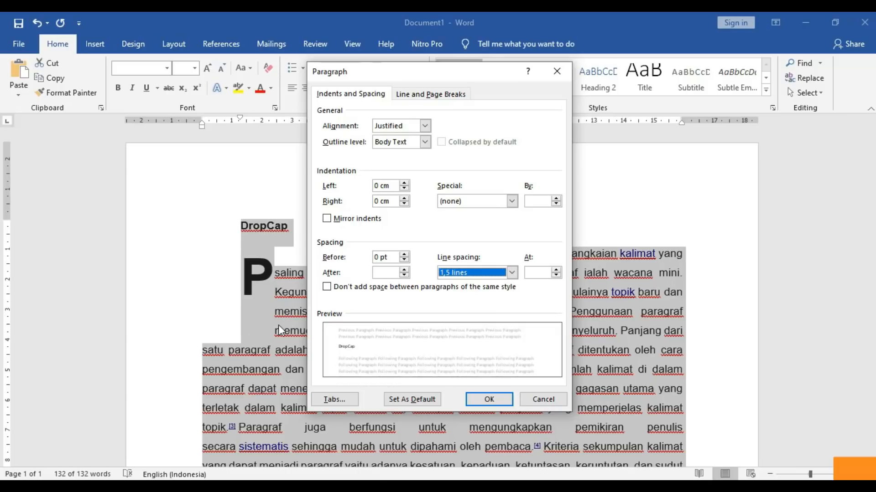
pyautogui.click(478, 399)
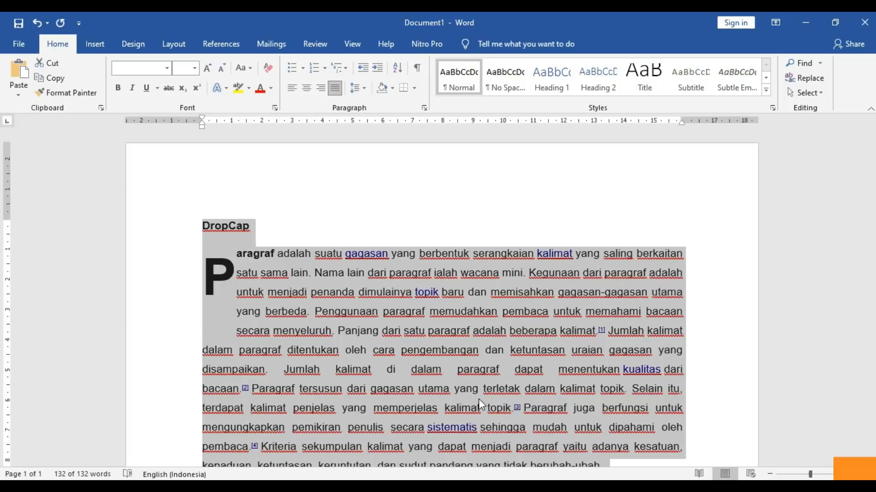
# - Add new lines 'sebagai' and 'ee' below the paragraph, then select the entire document
pyautogui.click(497, 380)
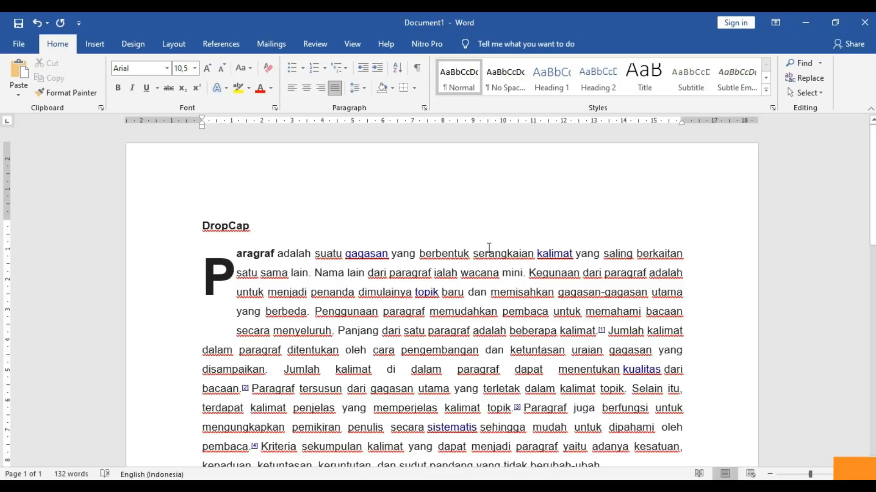
pyautogui.scroll(-1, 854, 272)
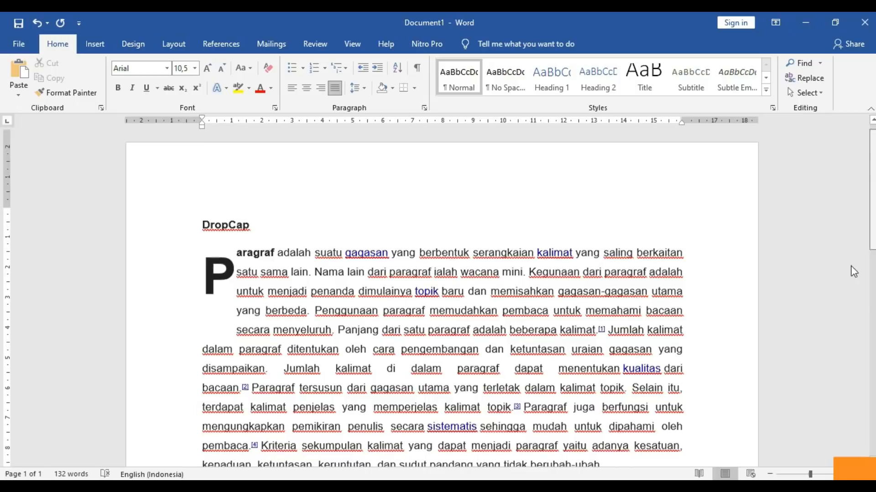
pyautogui.scroll(-3, 854, 272)
pyautogui.click(677, 292)
pyautogui.press('Return')
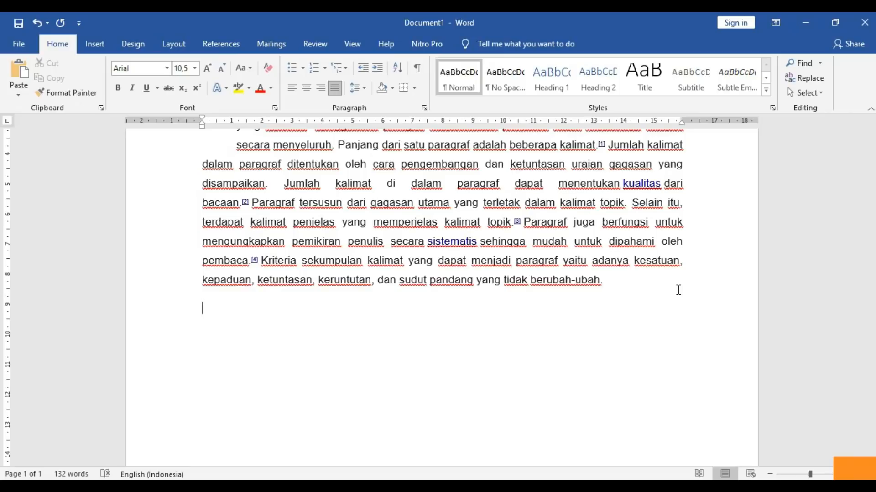
pyautogui.write('sebagai')
pyautogui.press('Return')
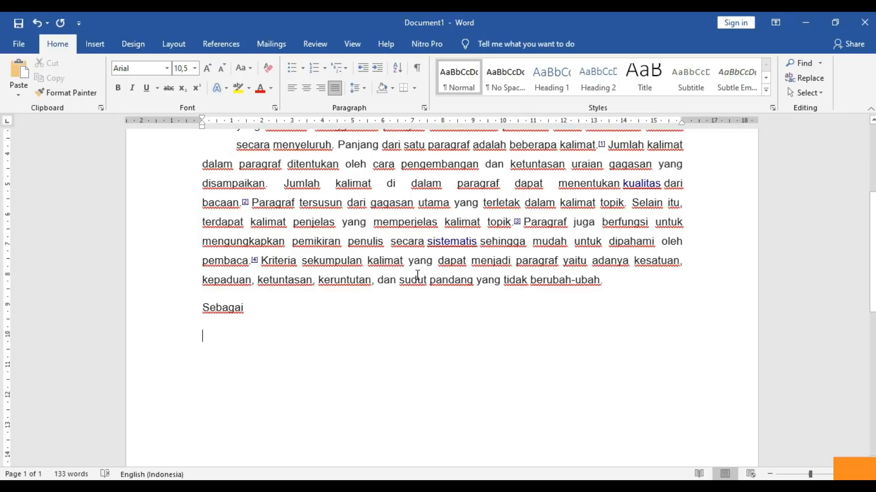
pyautogui.write('ee')
pyautogui.doubleClick(212, 317)
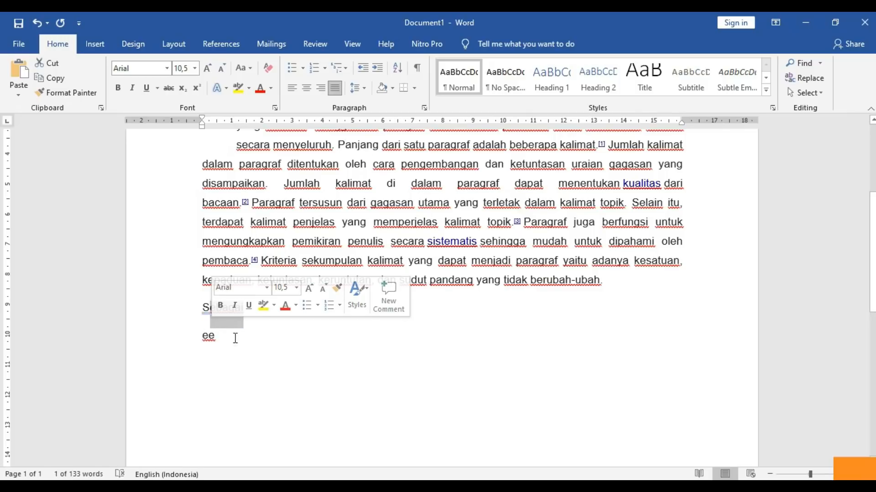
pyautogui.click(236, 339)
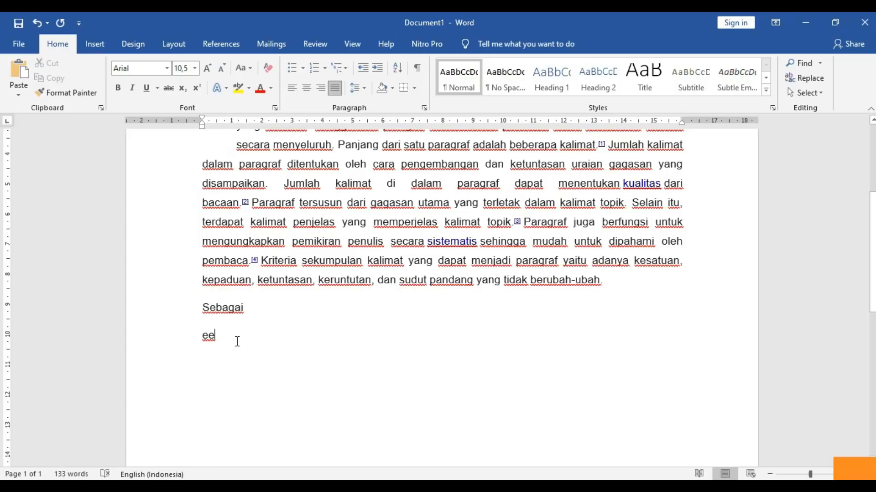
pyautogui.hotkey('ctrl', 'a')
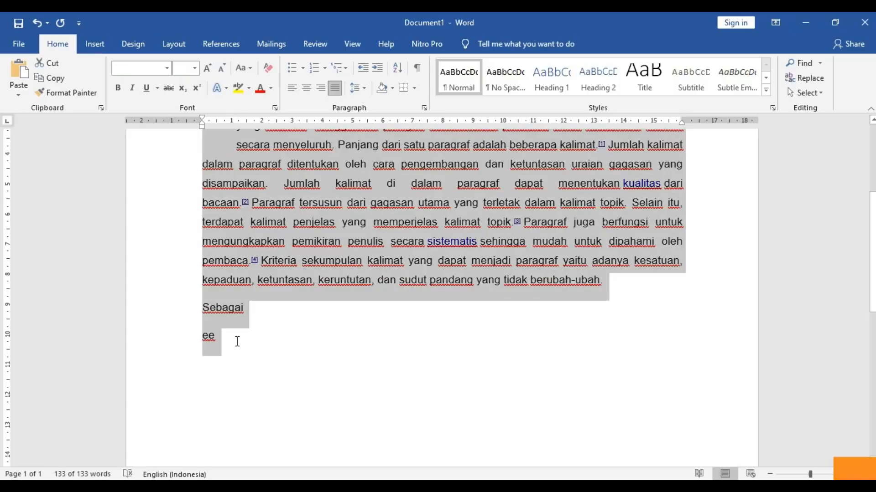
# - Set paragraph Spacing After to 0 pt on the Layout tab
pyautogui.click(128, 43)
pyautogui.click(174, 44)
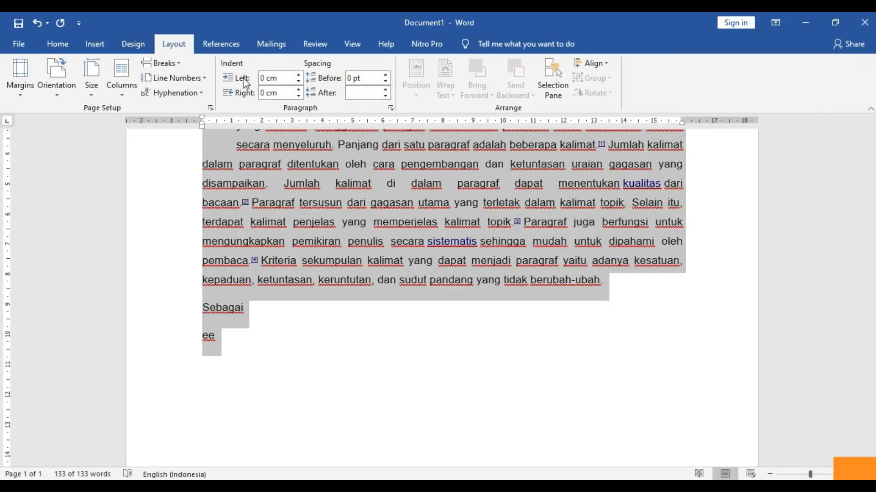
pyautogui.click(367, 93)
pyautogui.write('0')
pyautogui.press('Return')
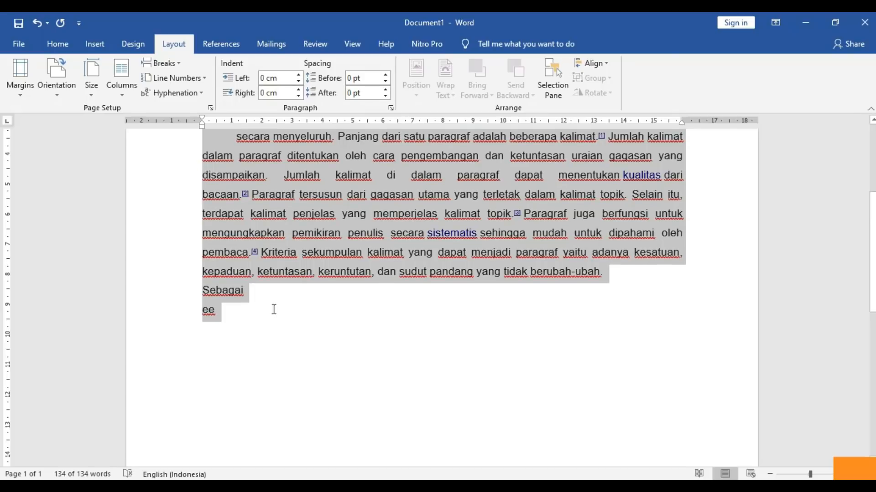
# - Add further lines 'ee' and 'ree' after the existing ee line
pyautogui.click(273, 309)
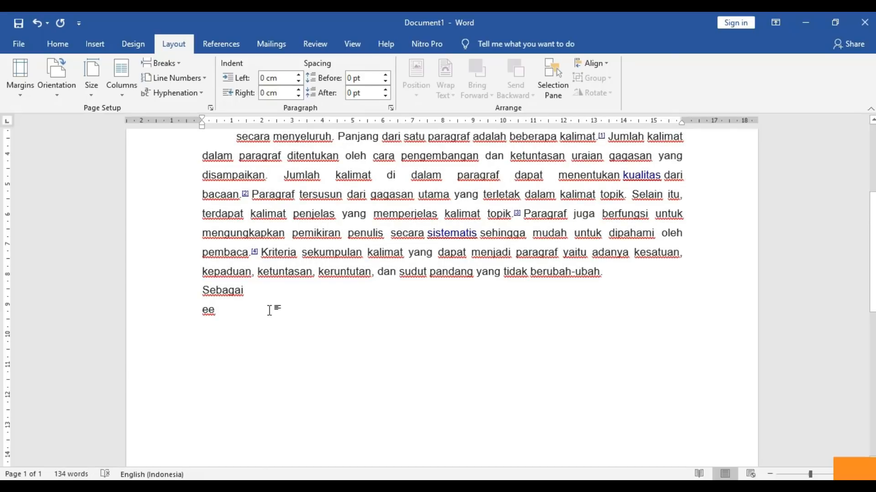
pyautogui.press('Return')
pyautogui.write('ee')
pyautogui.press('Return')
pyautogui.write('ree')
pyautogui.press('Return')
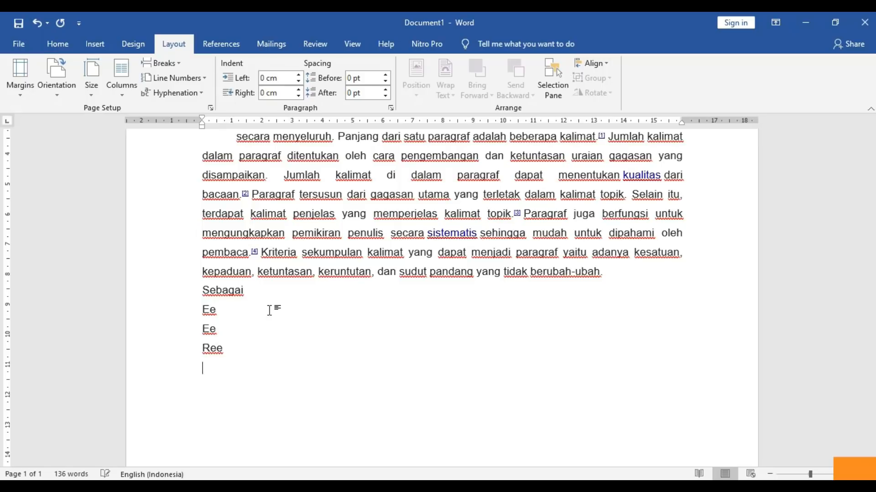
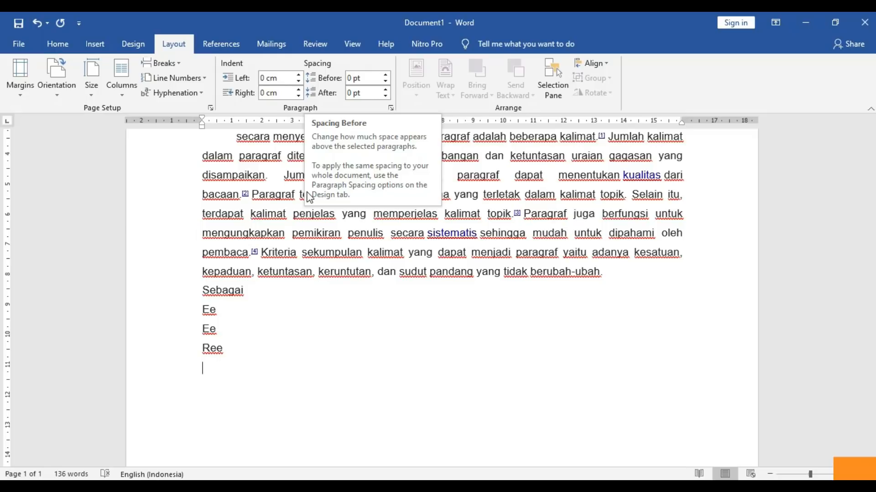
# - Put the cursor in the Kriteria sentence and switch to the Wikipedia Paragraf article
pyautogui.click(276, 253)
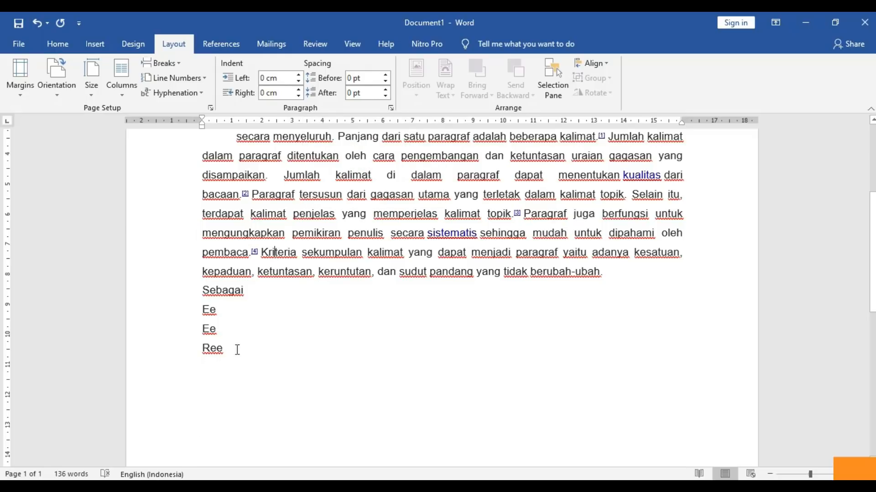
pyautogui.moveTo(874, 234)
pyautogui.mouseDown()
pyautogui.moveTo(873, 215)
pyautogui.moveTo(861, 230)
pyautogui.mouseUp()
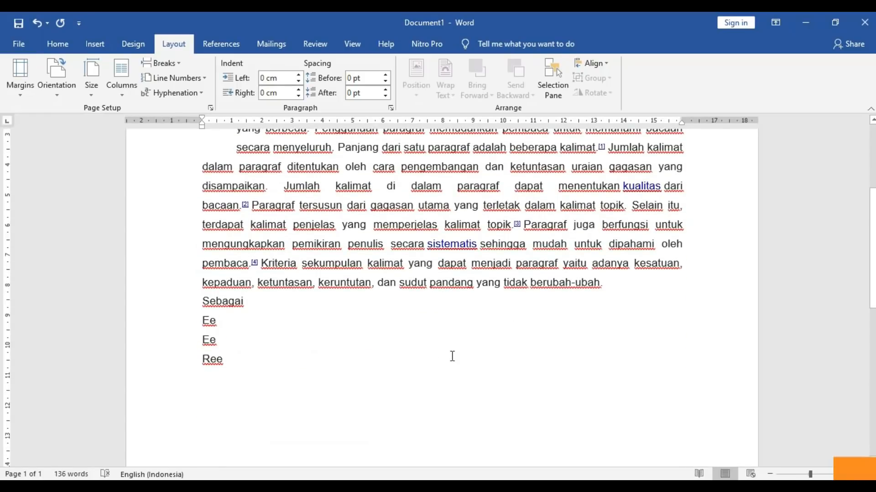
pyautogui.hotkey('alt', 'Tab')
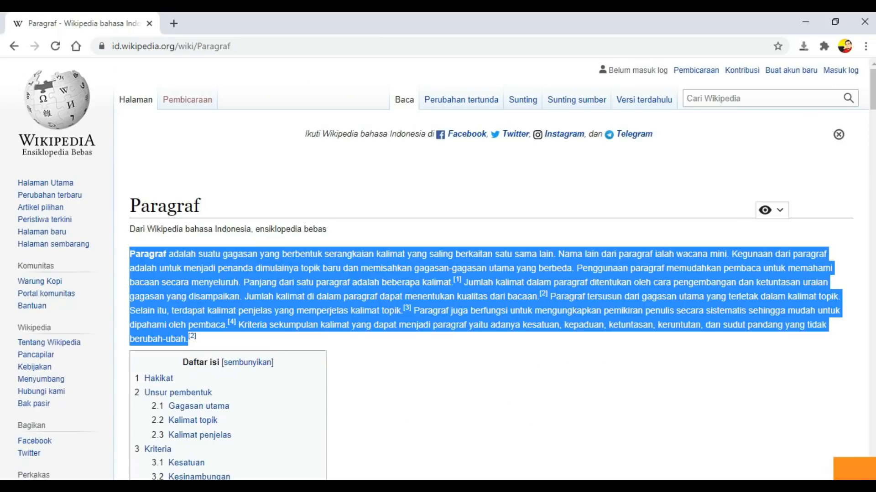
# - Copy the paragraph under Hakikat from the Wikipedia article and return to Document1
pyautogui.scroll(-10, 150, 290)
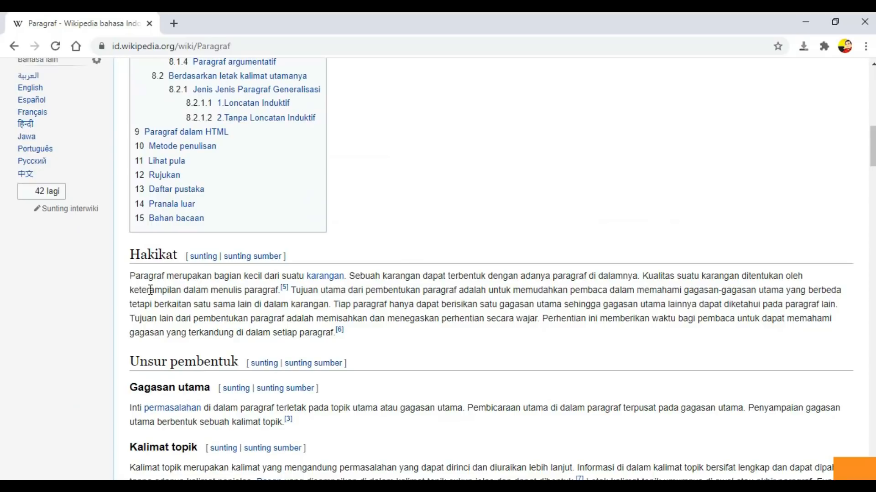
pyautogui.moveTo(130, 275); pyautogui.dragTo(350, 338)
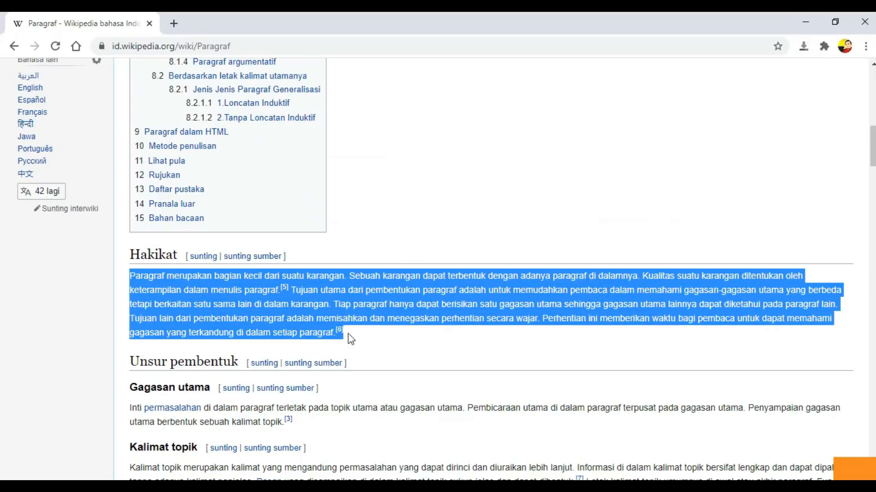
pyautogui.rightClick(304, 318)
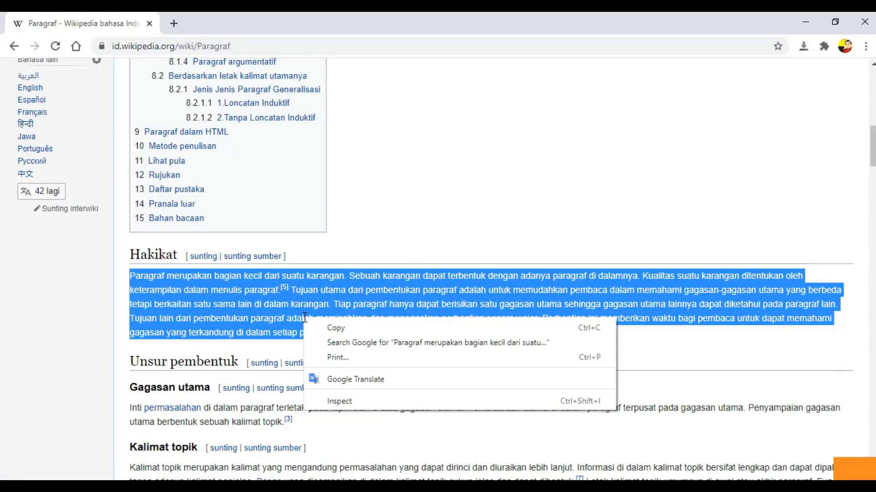
pyautogui.click(322, 326)
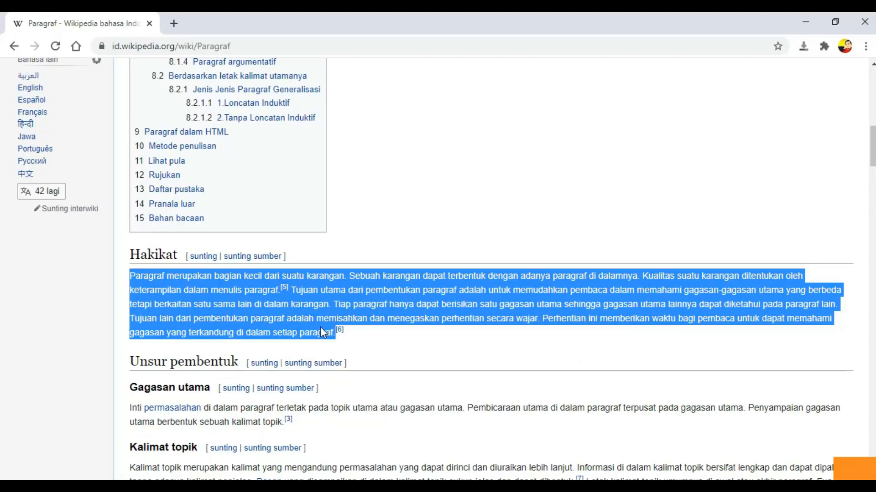
pyautogui.click(209, 486)
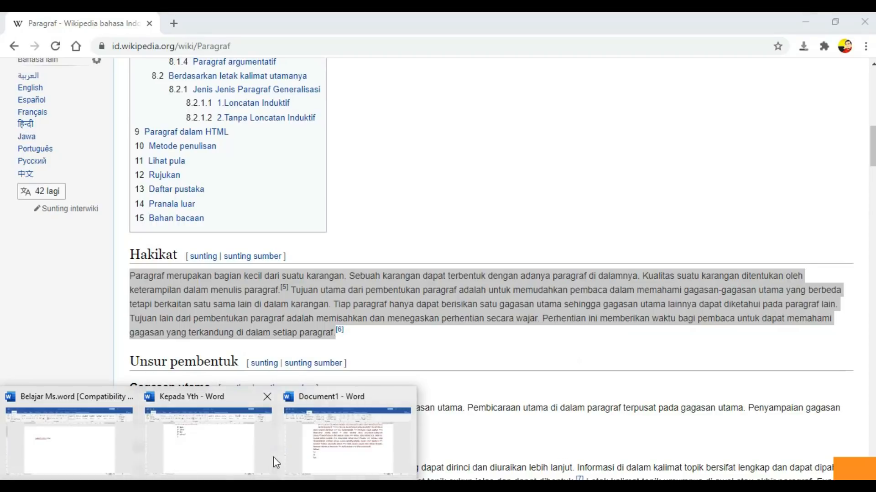
pyautogui.click(305, 438)
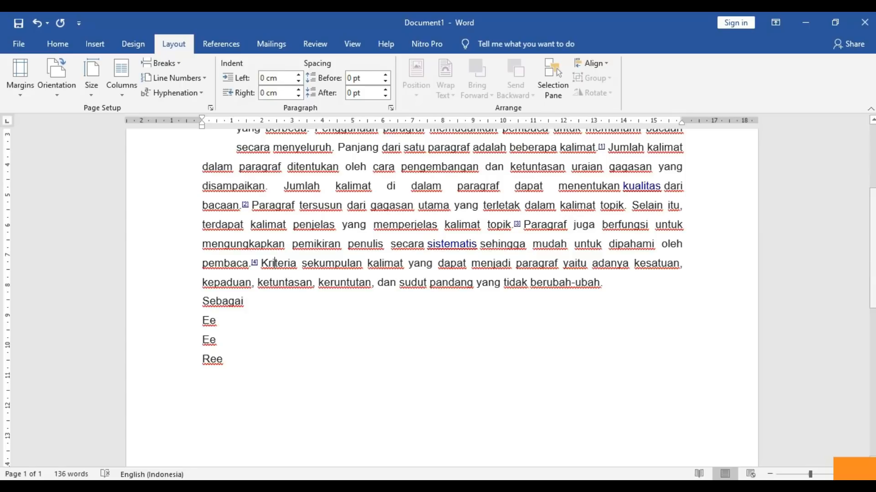
# - Paste the Hakikat paragraph a few blank lines below 'Ree', then go back to the article
pyautogui.moveTo(873, 268); pyautogui.dragTo(872, 355)
pyautogui.click(565, 304)
pyautogui.press('Return')
pyautogui.press('Return')
pyautogui.press('Return')
pyautogui.press('Return')
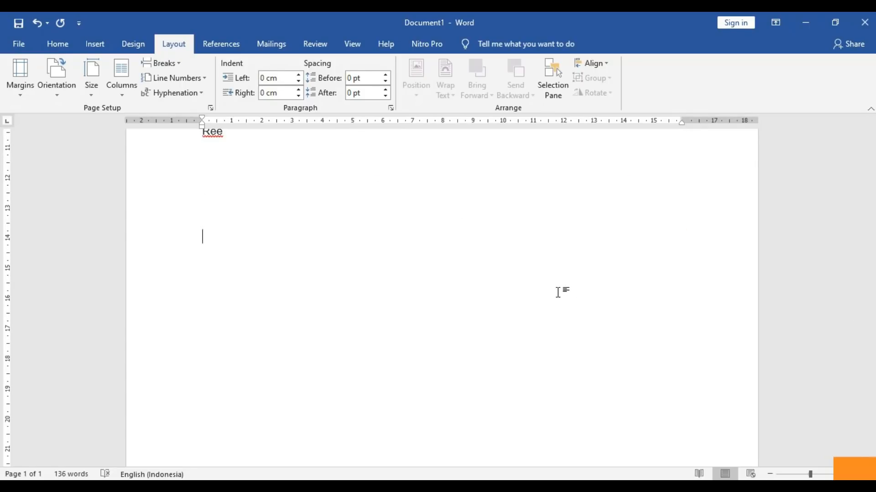
pyautogui.hotkey('ctrl', 'v')
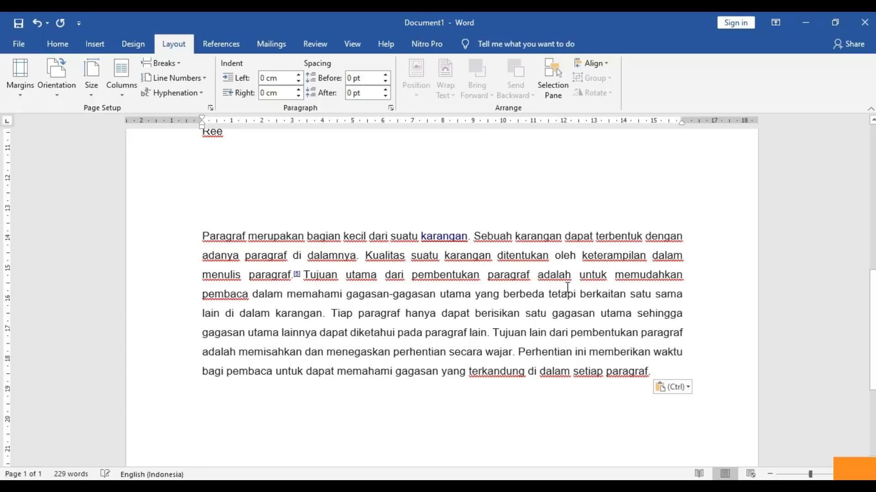
pyautogui.hotkey('alt', 'Tab')
# - Select the article text from the Keberurutan heading to the end of the Memasukkan paragraph
pyautogui.click(873, 108)
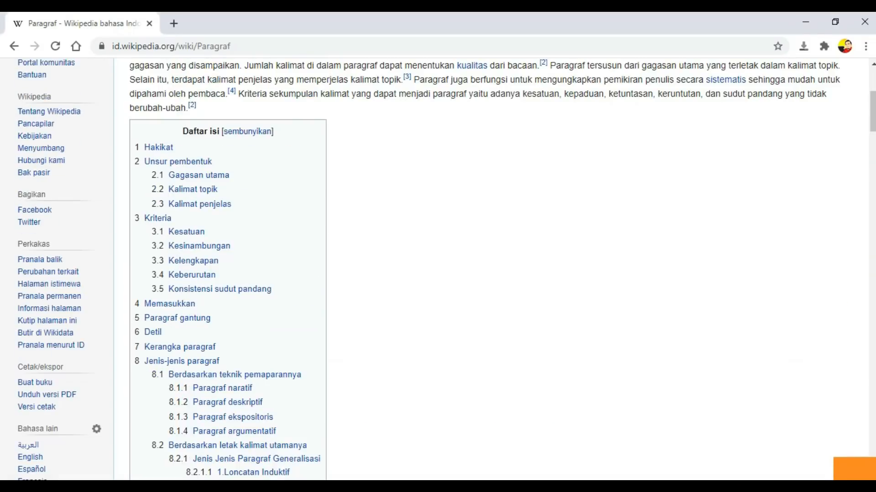
pyautogui.moveTo(873, 123); pyautogui.dragTo(869, 231)
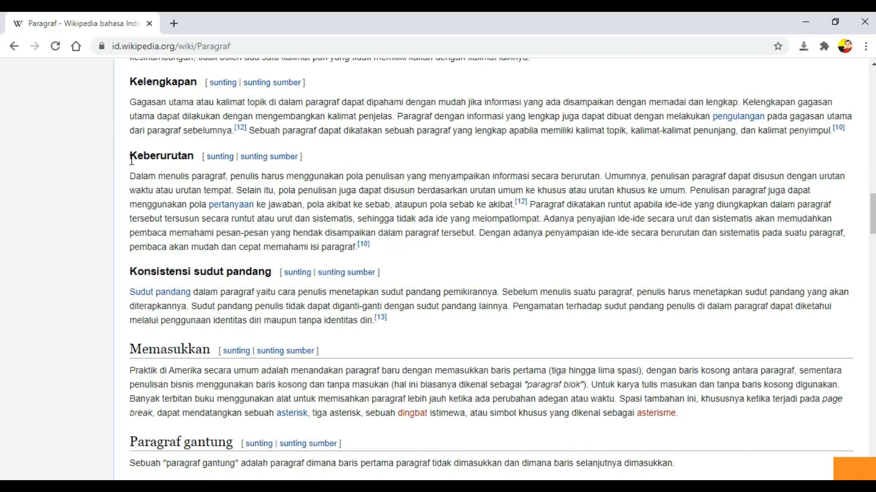
pyautogui.moveTo(130, 156); pyautogui.dragTo(682, 416)
# - Paste the copied Keberurutan through Memasukkan sections below the Hakikat paragraph, reaching 501 words
pyautogui.hotkey('alt', 'Tab')
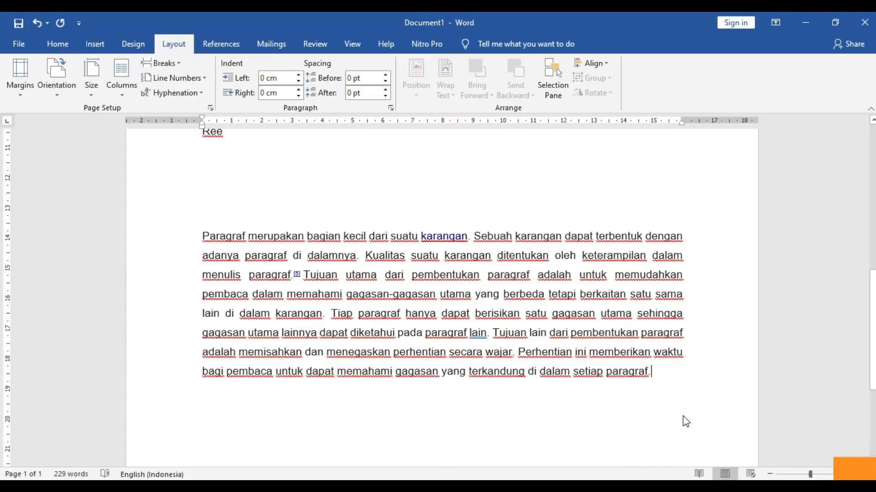
pyautogui.press('Return')
pyautogui.press('Return')
pyautogui.press('Return')
pyautogui.hotkey('ctrl', 'v')
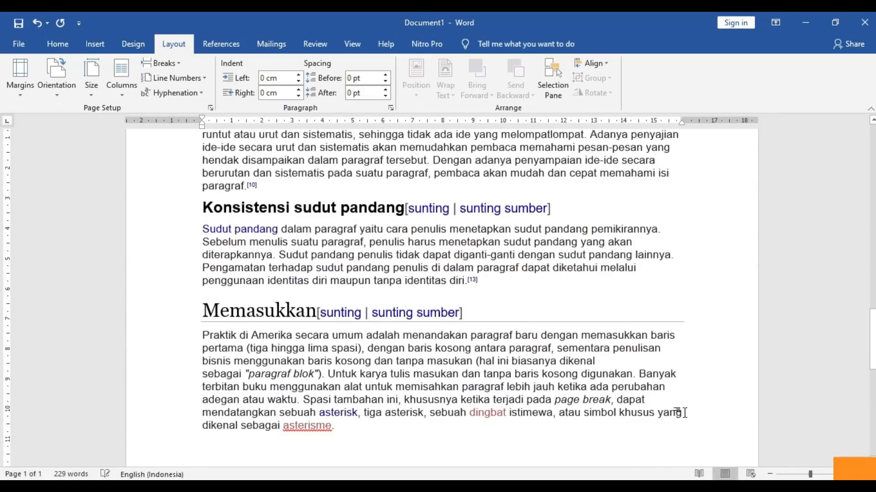
pyautogui.moveTo(872, 352); pyautogui.dragTo(871, 208)
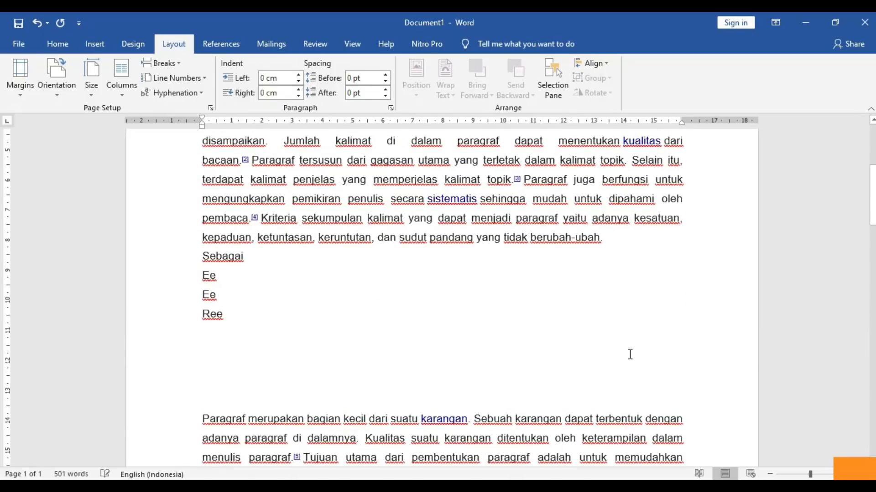
# - Set the whole document's font to Cambria, size 12
pyautogui.hotkey('ctrl', 'a')
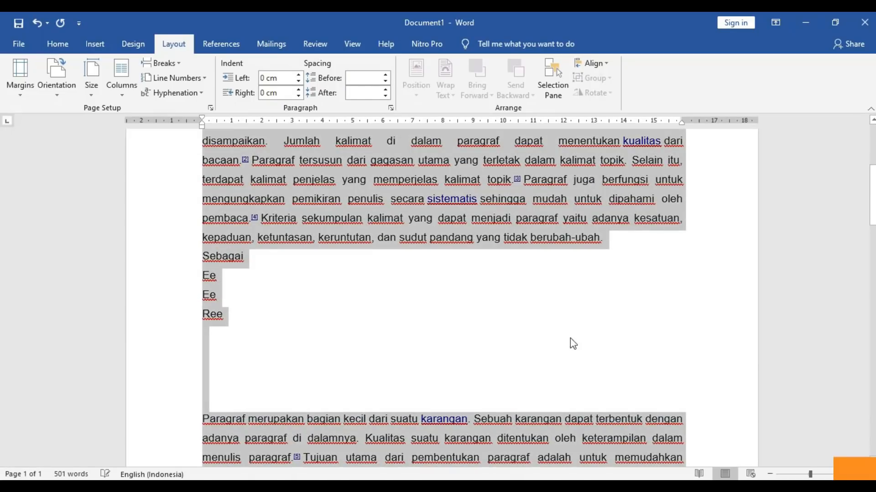
pyautogui.click(57, 44)
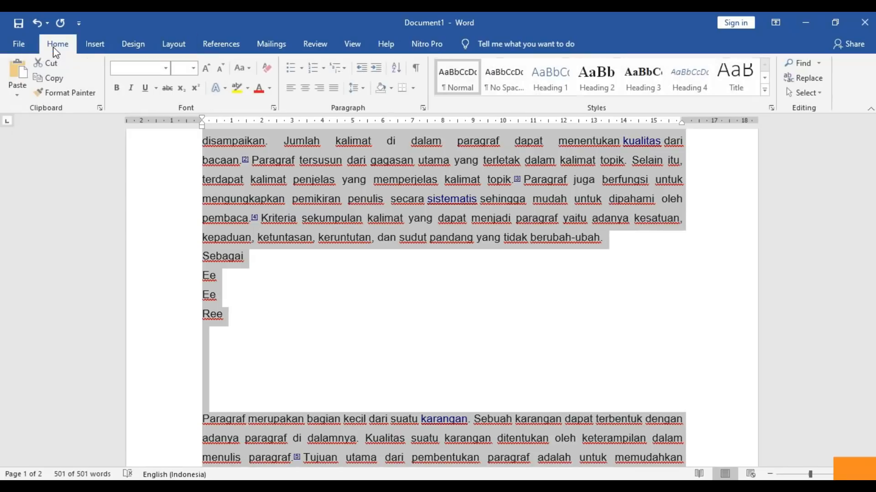
pyautogui.click(167, 69)
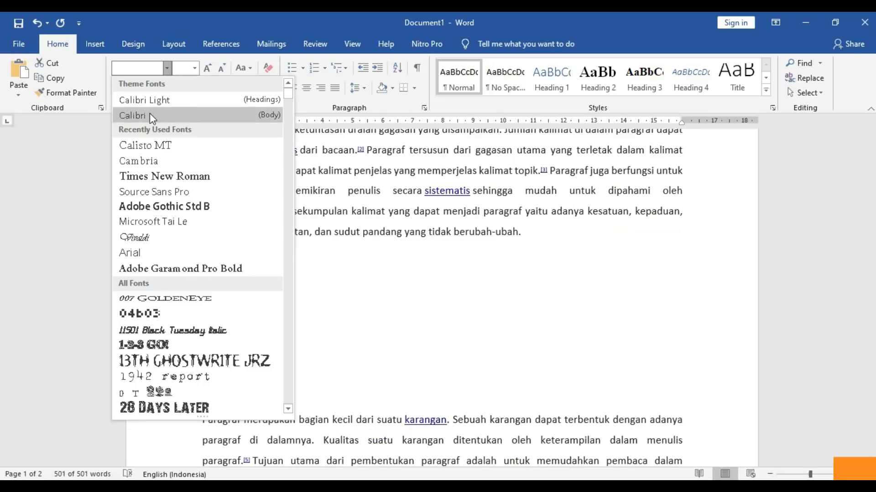
pyautogui.click(147, 161)
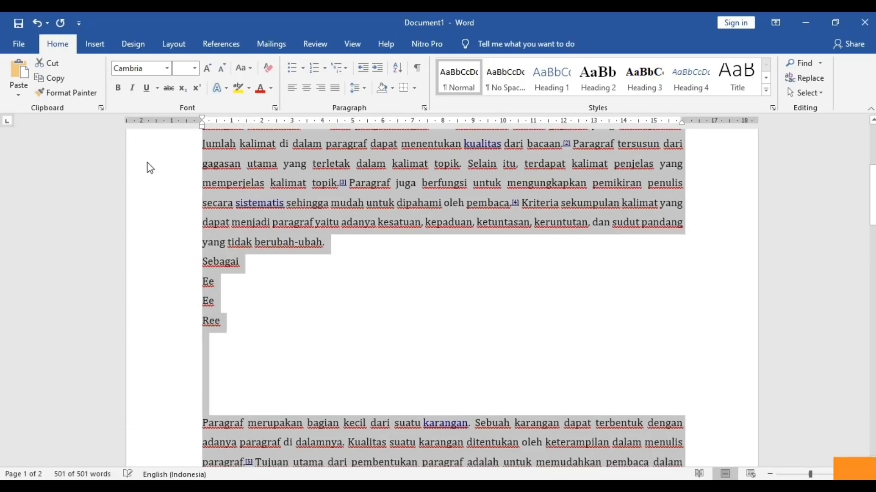
pyautogui.click(194, 68)
pyautogui.click(181, 132)
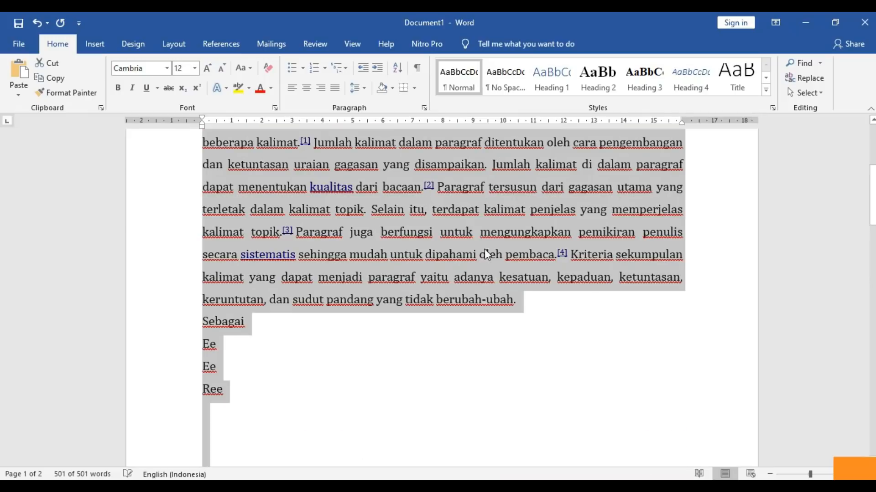
pyautogui.click(578, 288)
# - Justify the Keberurutan, Sudut pandang and Praktik di Amerika paragraphs
pyautogui.moveTo(872, 258); pyautogui.dragTo(859, 358)
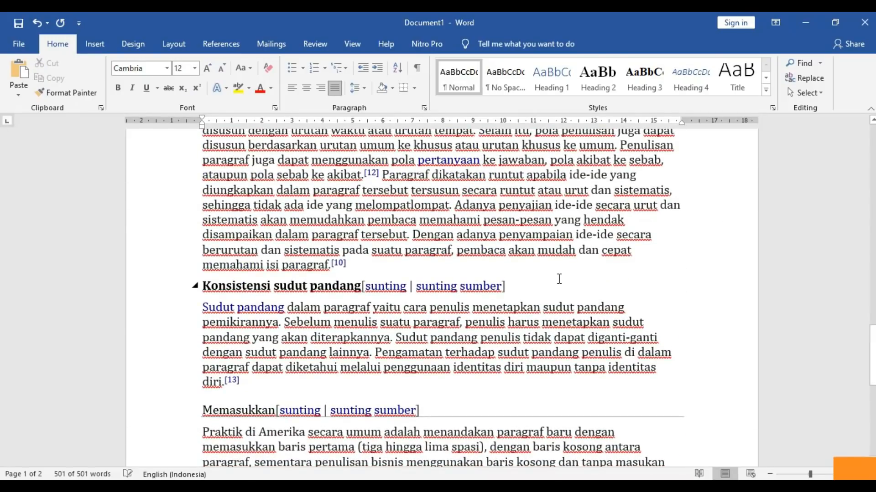
pyautogui.click(526, 234)
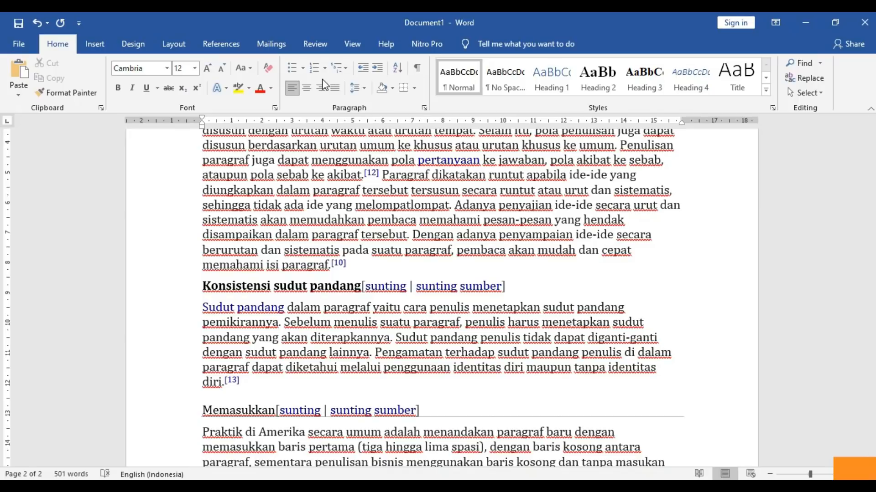
pyautogui.click(334, 87)
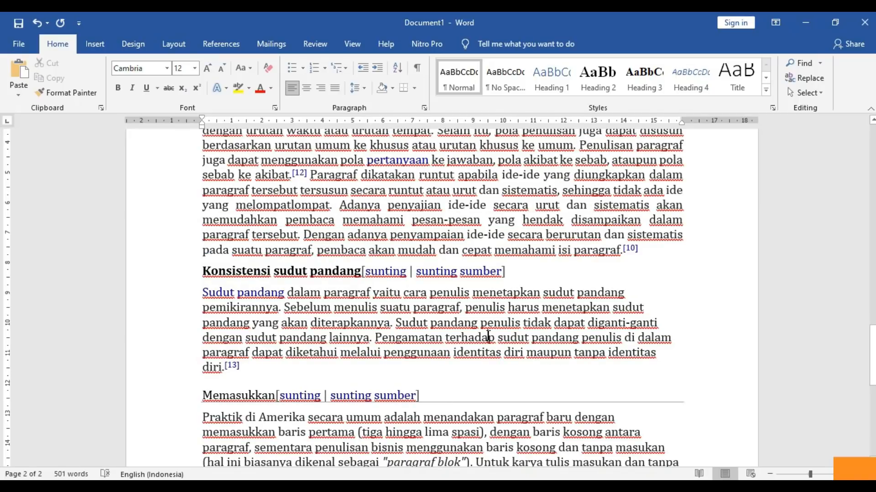
pyautogui.click(334, 89)
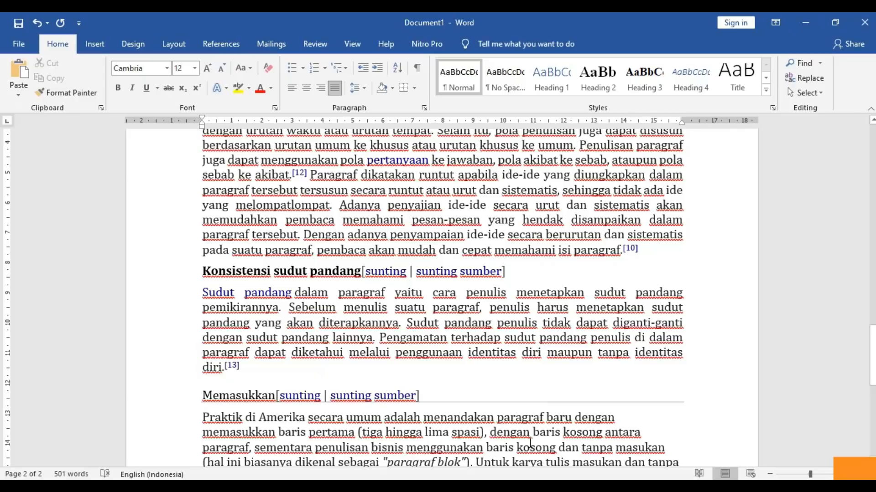
pyautogui.click(531, 443)
pyautogui.click(334, 88)
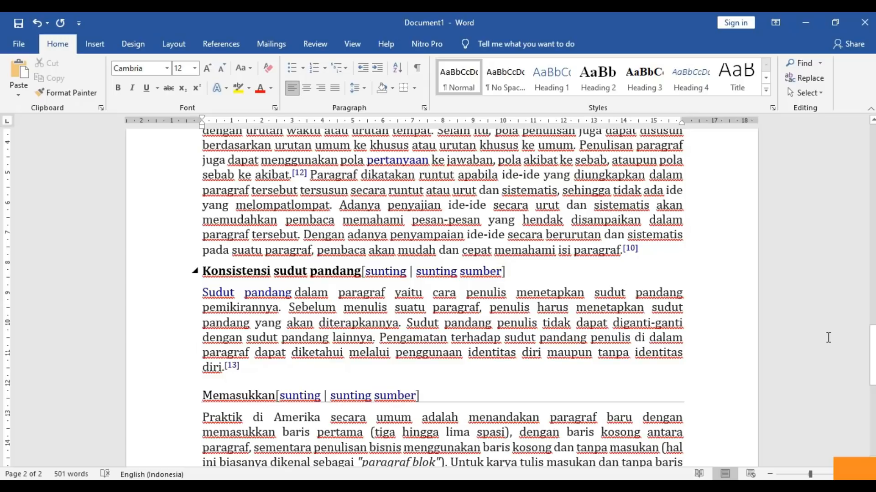
# - Look over the Design, Home and Insert ribbons, then show the Layout tab's Margins presets
pyautogui.moveTo(871, 356); pyautogui.dragTo(827, 185)
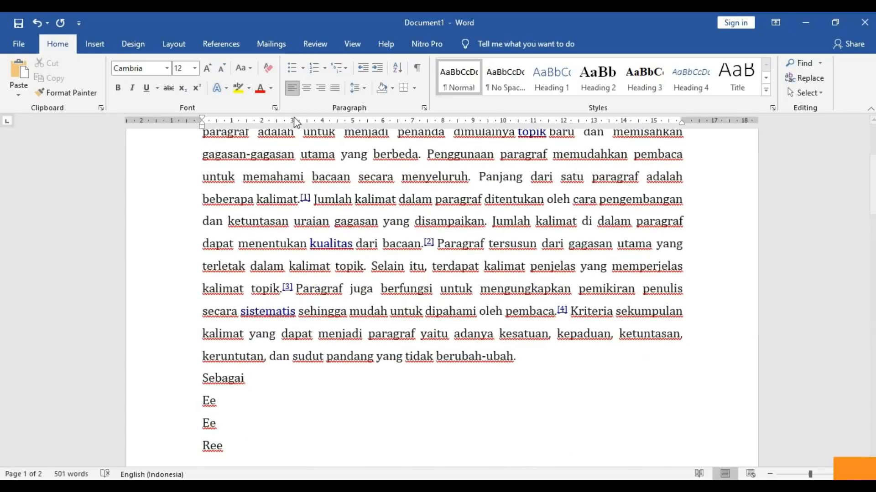
pyautogui.click(125, 45)
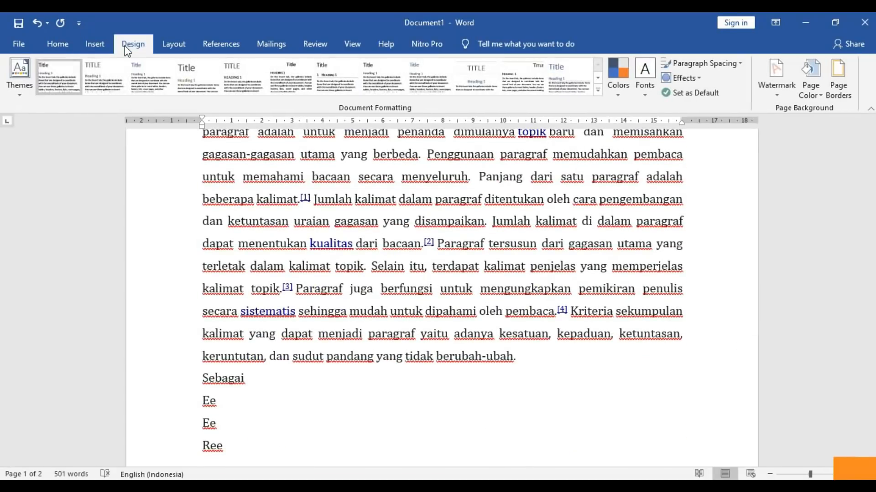
pyautogui.click(69, 45)
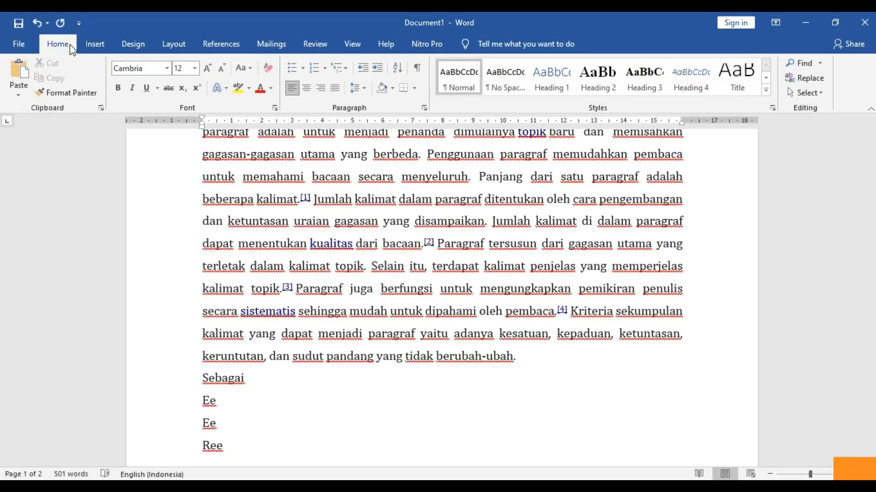
pyautogui.click(91, 45)
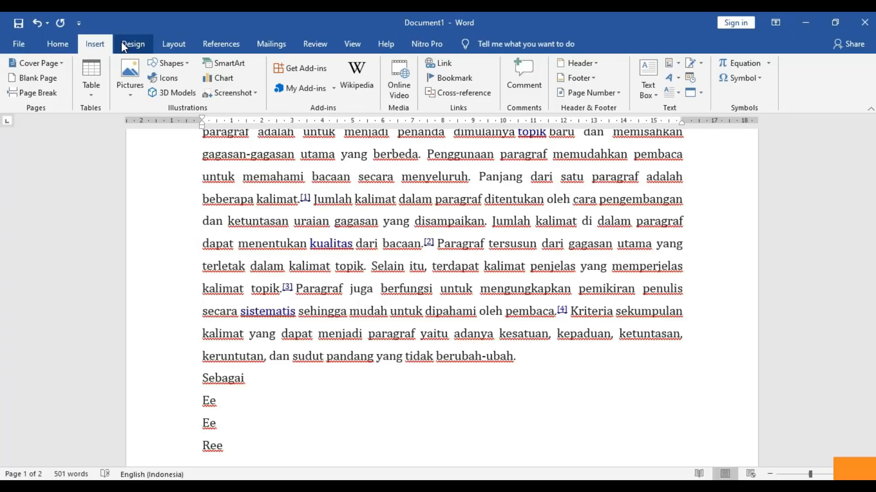
pyautogui.click(167, 43)
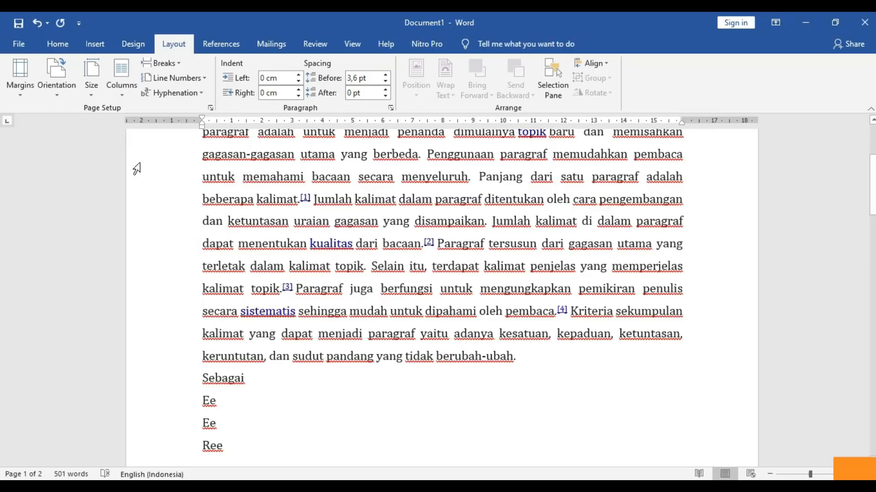
pyautogui.click(19, 98)
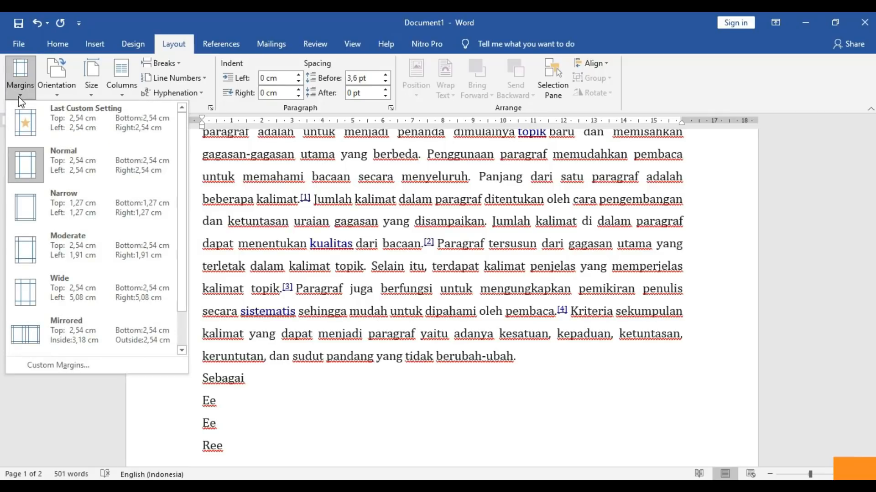
# - Set custom margins of 2 cm top, 3 cm left, 2 cm bottom and 2 cm right
pyautogui.click(57, 364)
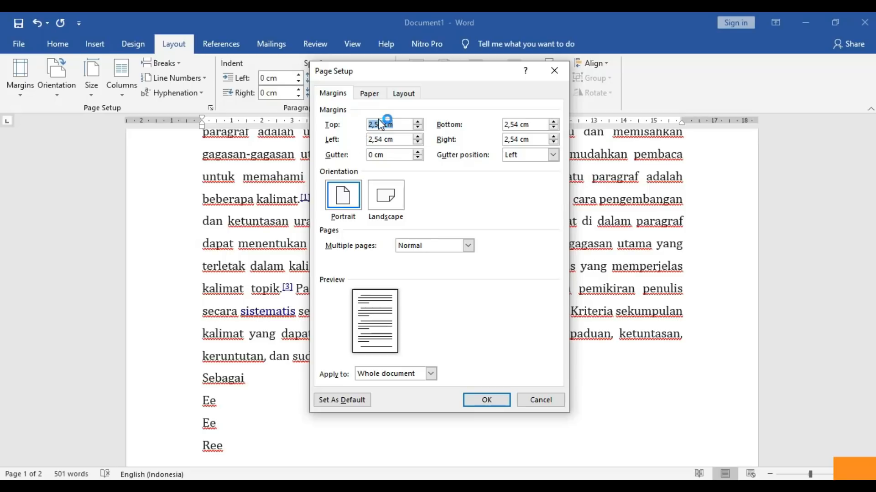
pyautogui.click(377, 126)
pyautogui.moveTo(386, 126); pyautogui.dragTo(365, 127)
pyautogui.write('2')
pyautogui.moveTo(385, 139); pyautogui.dragTo(366, 141)
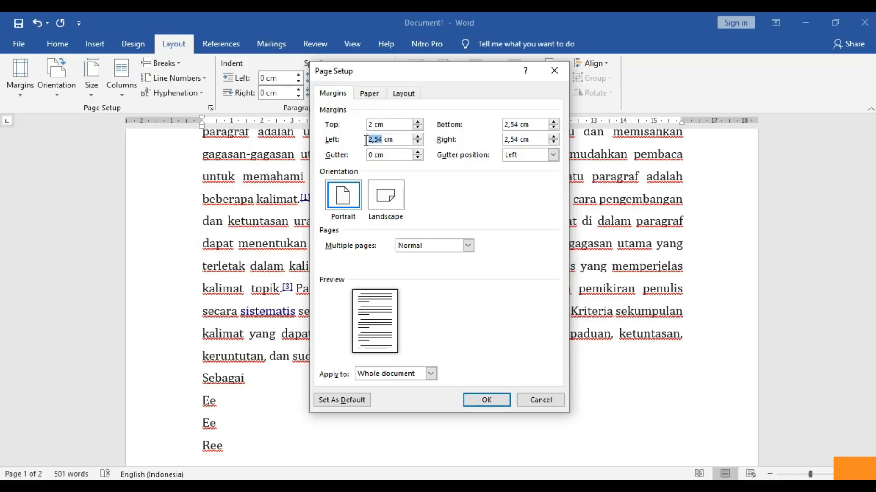
pyautogui.write('3')
pyautogui.doubleClick(511, 126)
pyautogui.write('2')
pyautogui.moveTo(516, 138); pyautogui.dragTo(509, 139)
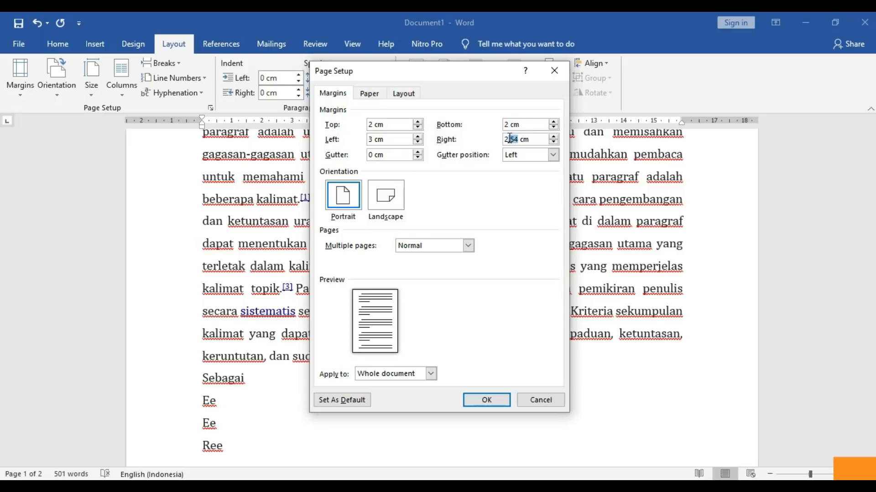
pyautogui.press('BackSpace')
pyautogui.click(471, 397)
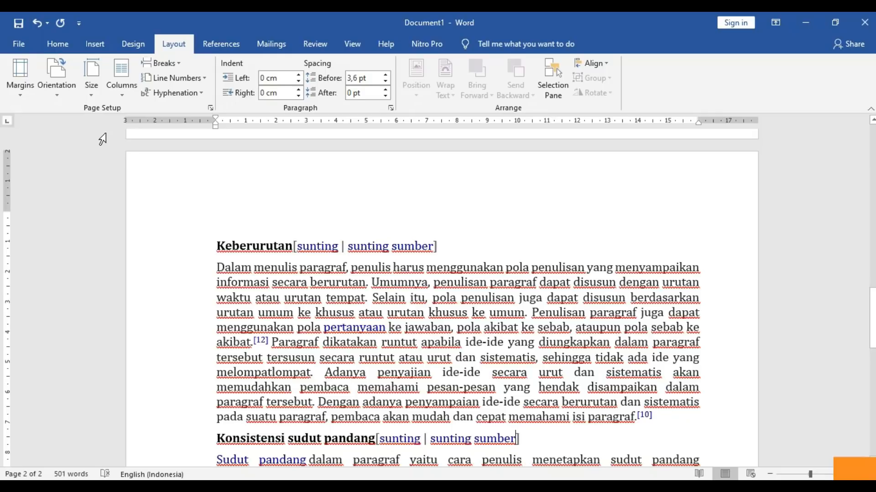
# - Scroll back to page 1 and zoom out to show two pages side by side
pyautogui.moveTo(872, 319); pyautogui.dragTo(862, 137)
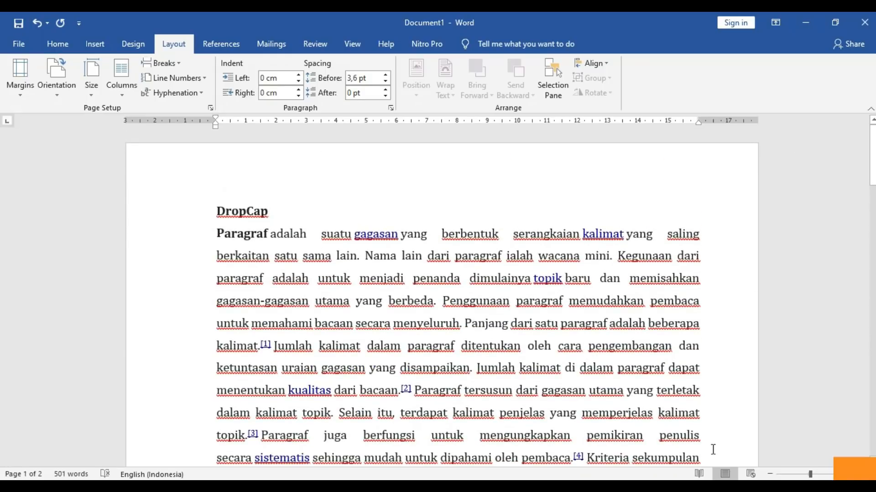
pyautogui.moveTo(814, 472); pyautogui.dragTo(802, 474)
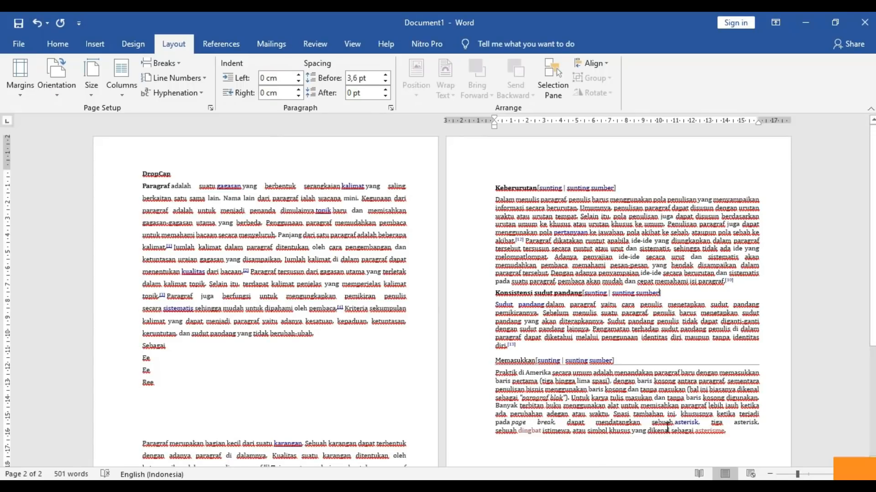
# - Change the page orientation to Landscape and adjust the zoom to view the pages
pyautogui.click(53, 95)
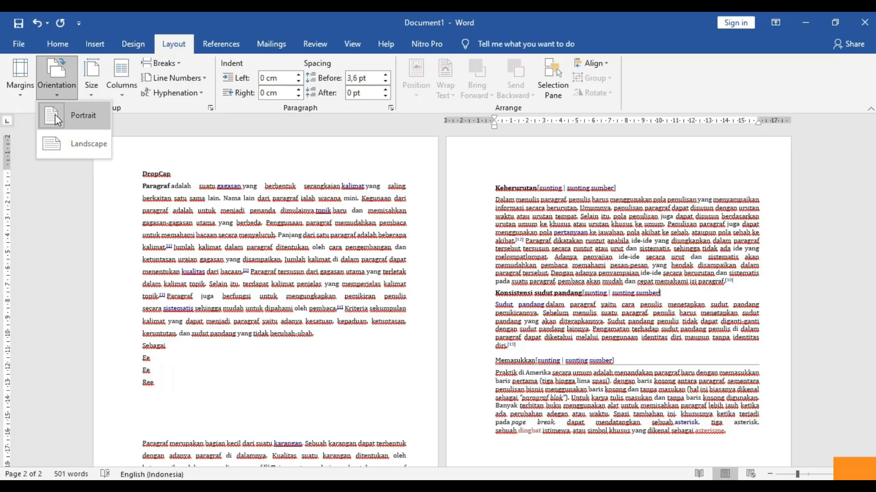
pyautogui.click(62, 139)
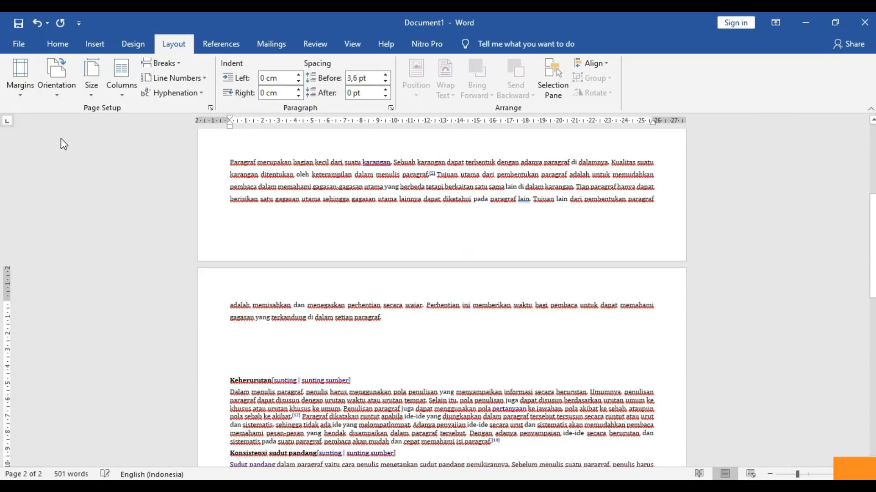
pyautogui.moveTo(866, 236); pyautogui.dragTo(869, 164)
pyautogui.moveTo(798, 476); pyautogui.dragTo(794, 476)
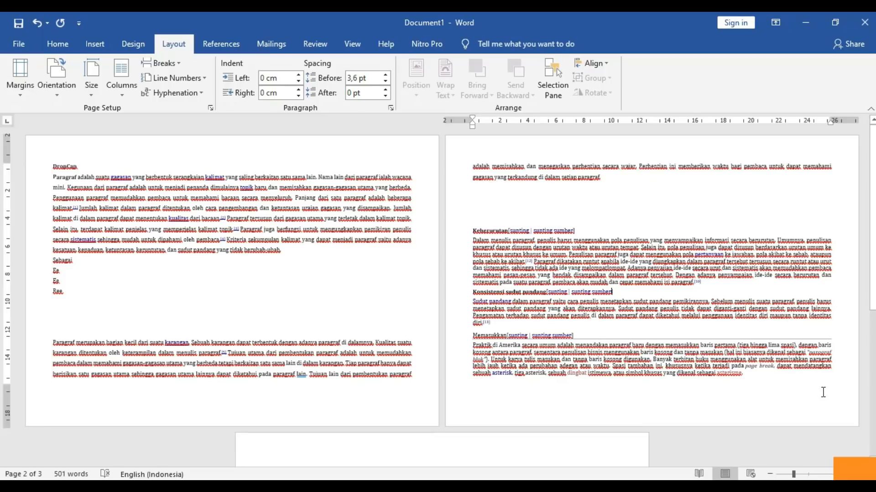
pyautogui.moveTo(794, 475); pyautogui.dragTo(790, 477)
pyautogui.moveTo(873, 269); pyautogui.dragTo(873, 156)
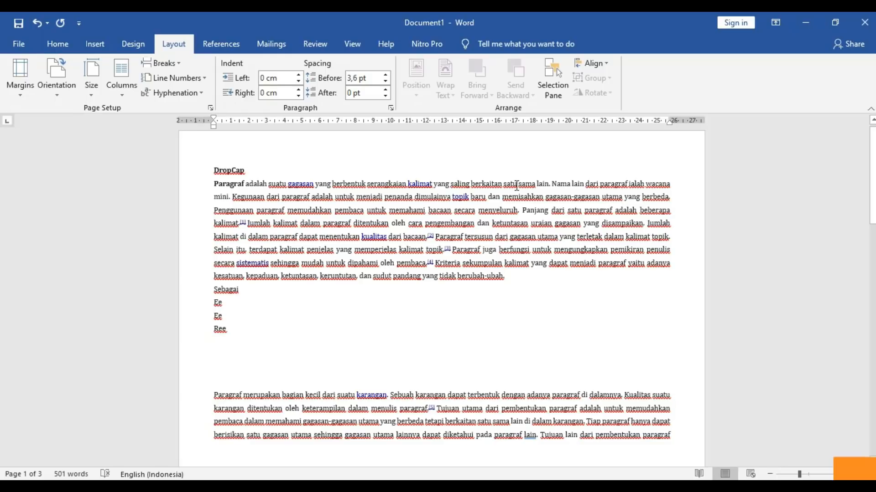
# - Zoom out to two pages and switch the document back to portrait orientation
pyautogui.moveTo(872, 151); pyautogui.dragTo(872, 239)
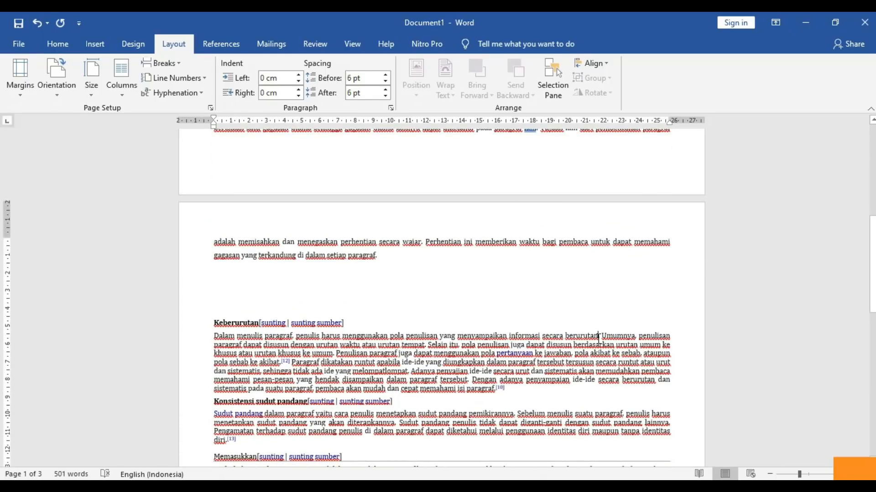
pyautogui.moveTo(799, 474); pyautogui.dragTo(792, 474)
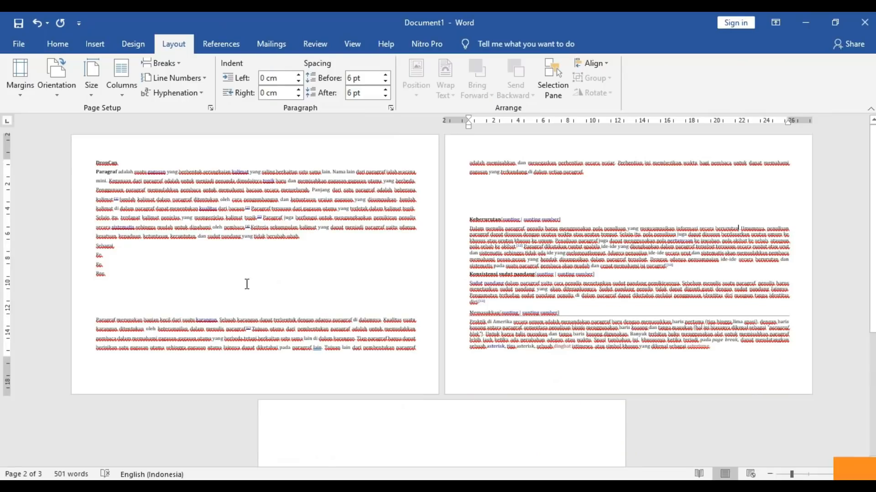
pyautogui.click(62, 91)
pyautogui.click(67, 122)
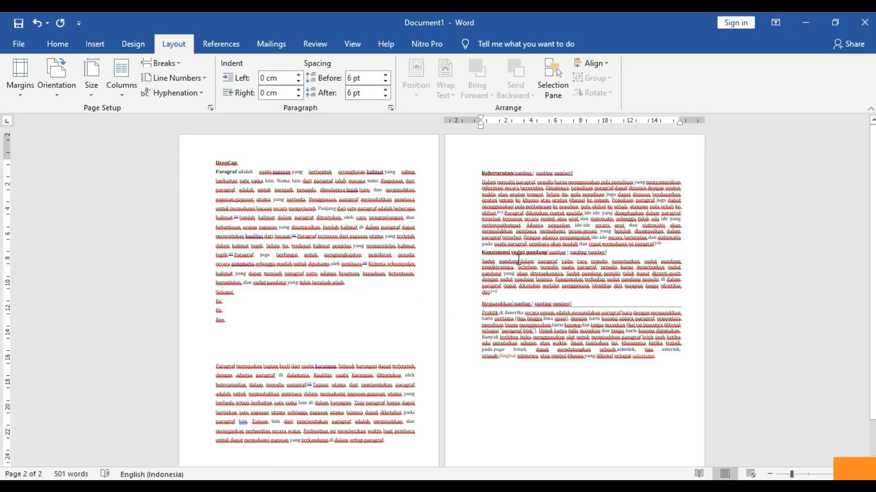
pyautogui.click(378, 352)
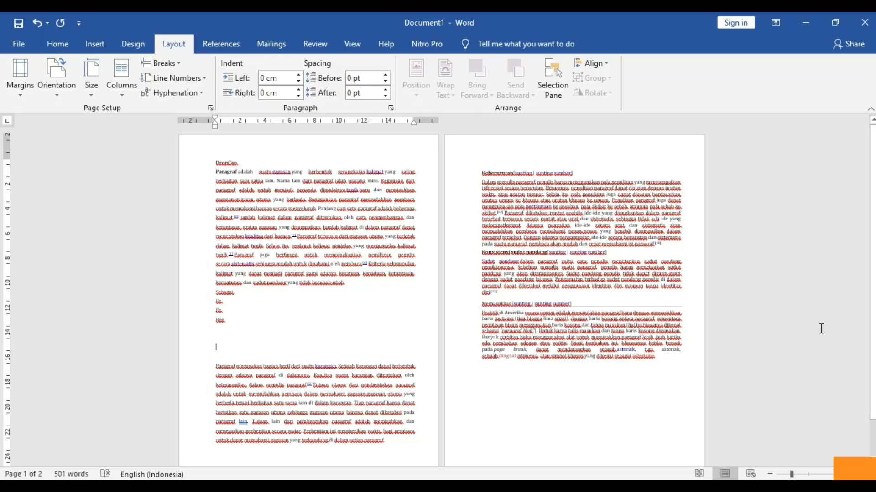
# - Insert a Next Page section break after the line ending with Ree
pyautogui.moveTo(871, 325); pyautogui.dragTo(869, 361)
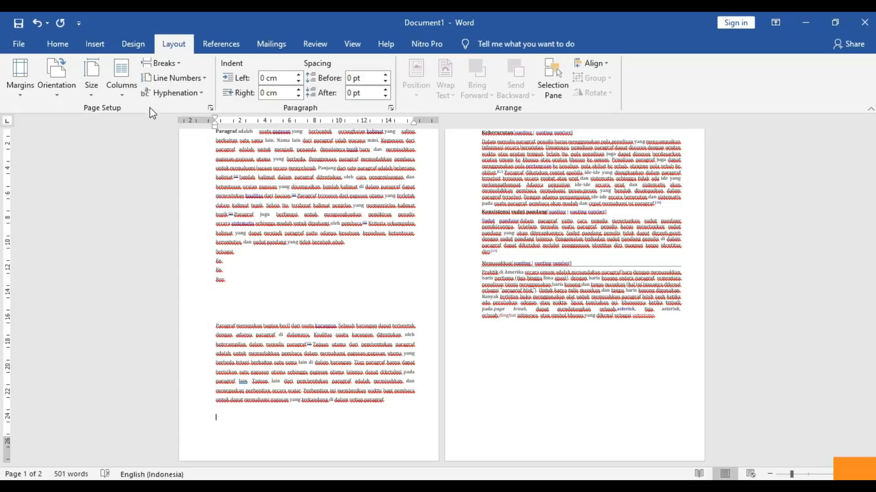
pyautogui.click(173, 68)
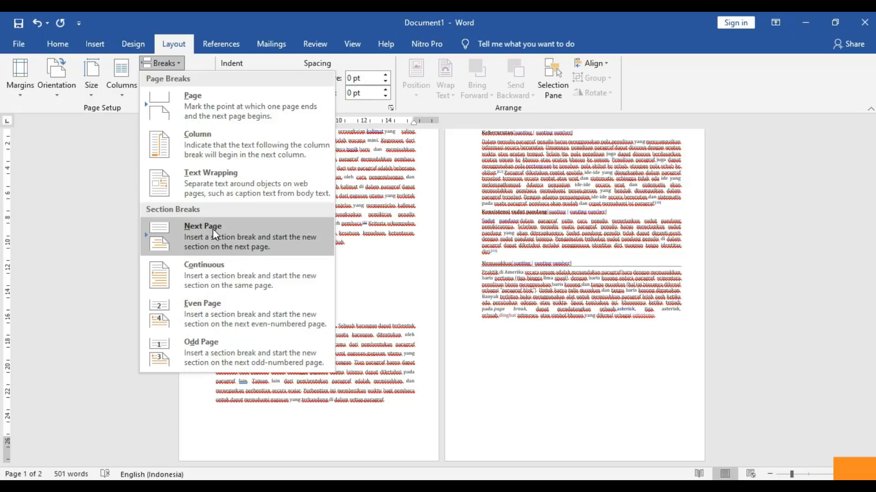
pyautogui.click(104, 188)
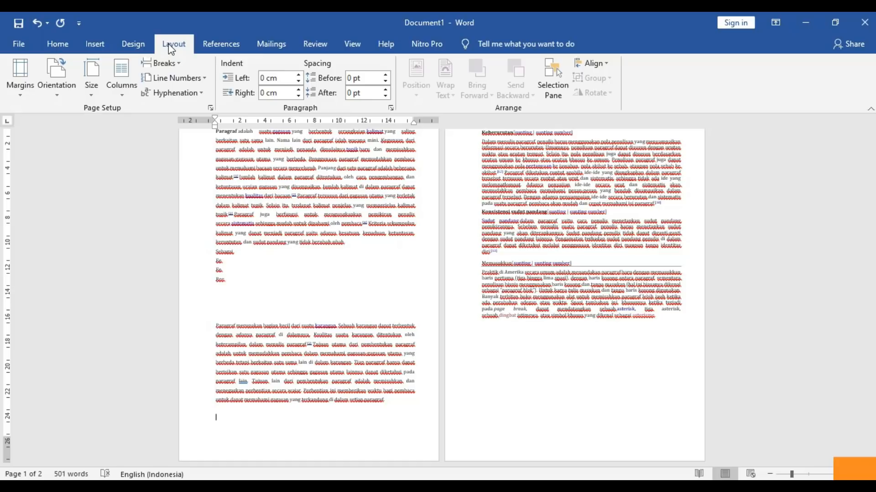
pyautogui.click(274, 289)
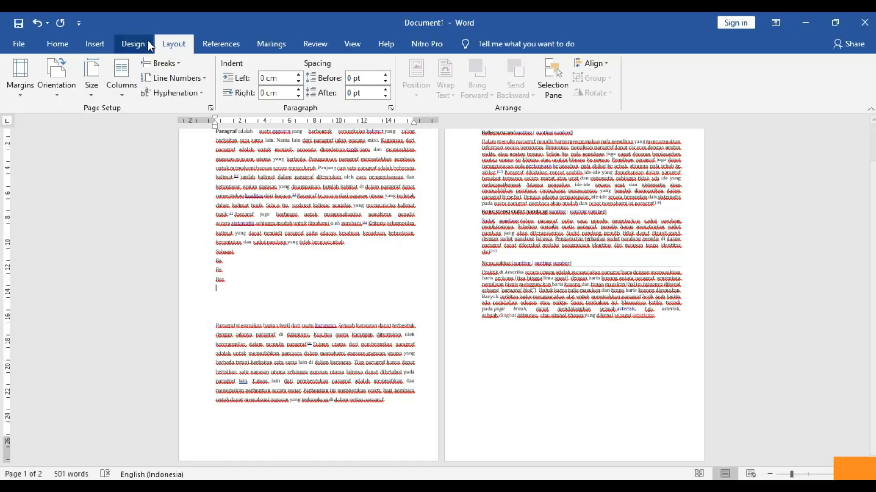
pyautogui.click(162, 62)
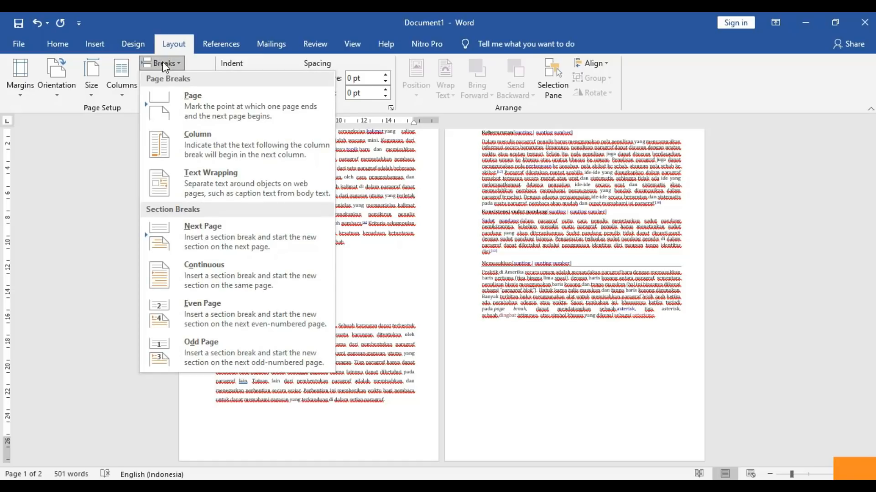
pyautogui.click(212, 239)
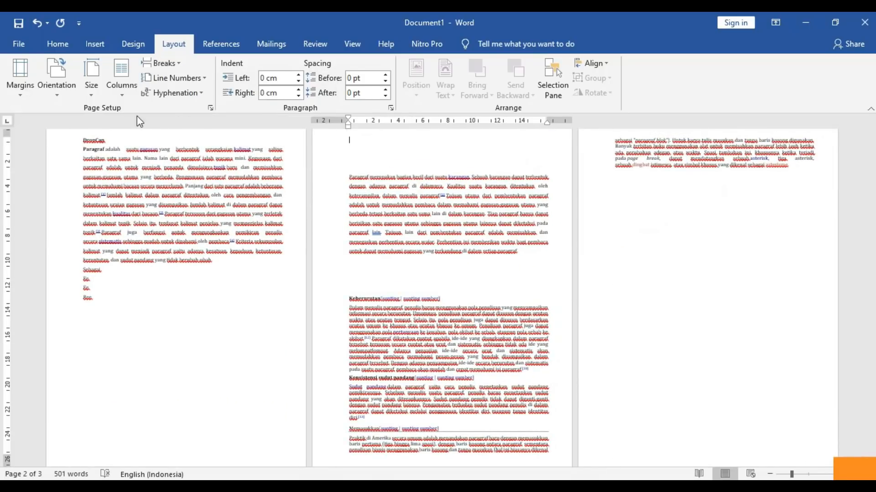
# - Make the new section landscape and zoom out to view all three pages
pyautogui.click(54, 98)
pyautogui.click(72, 145)
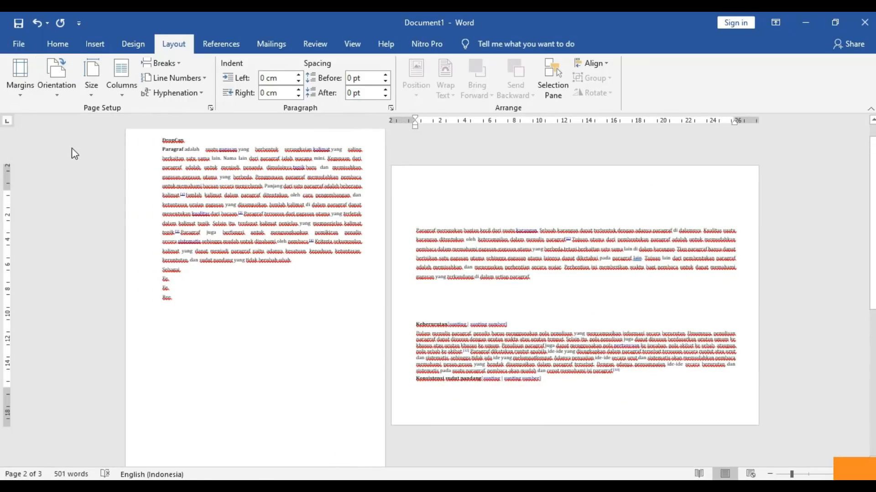
pyautogui.moveTo(872, 182); pyautogui.dragTo(833, 184)
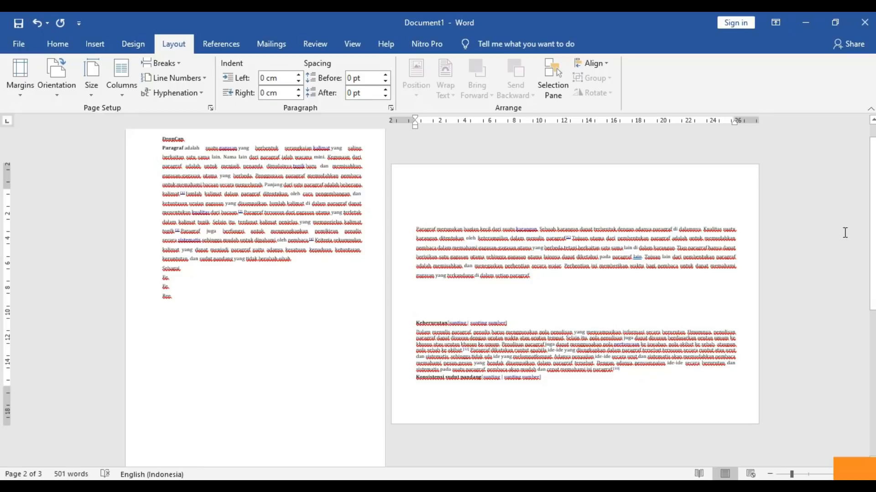
pyautogui.moveTo(872, 230); pyautogui.dragTo(852, 355)
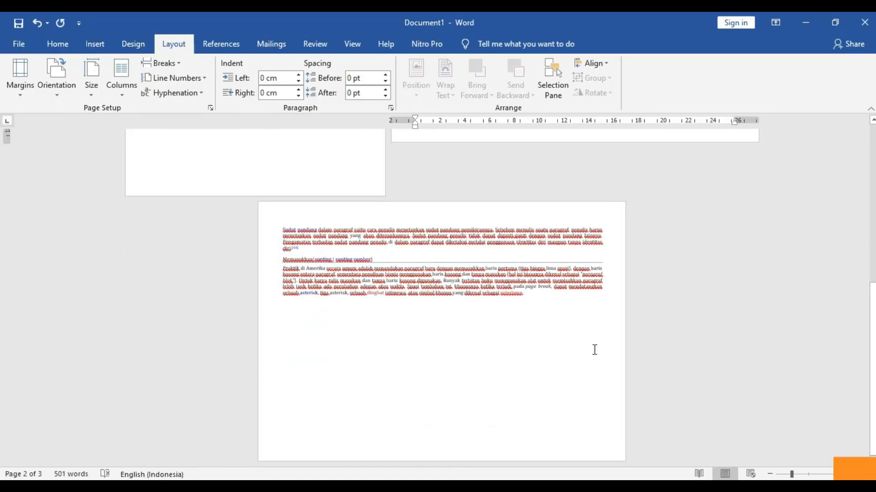
pyautogui.click(789, 476)
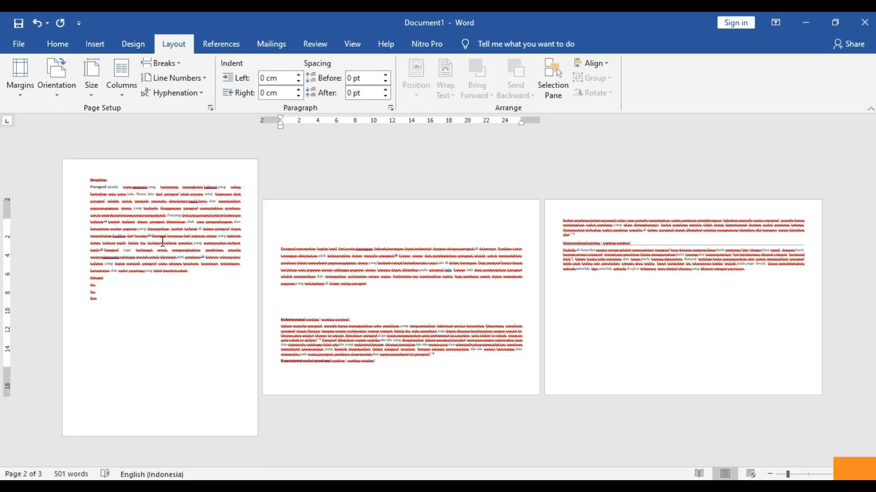
# - Add another portrait Next Page section, then undo with Ctrl+Z and zoom back in
pyautogui.click(167, 66)
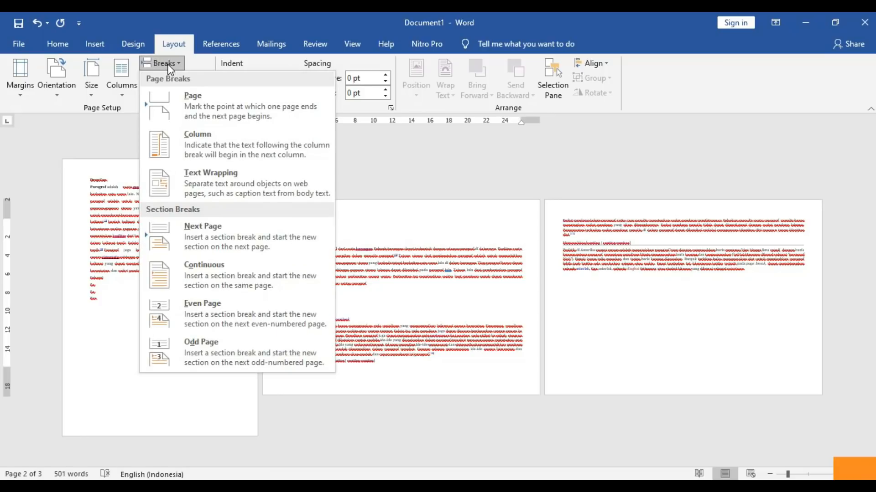
pyautogui.click(200, 232)
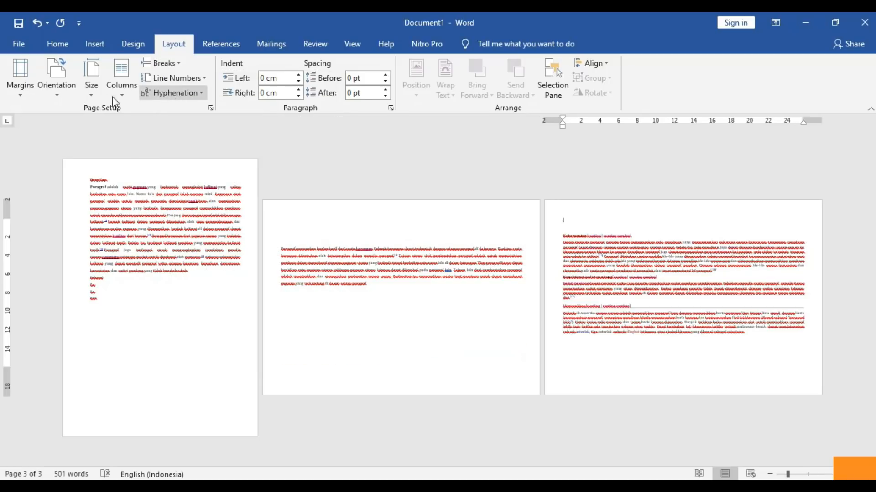
pyautogui.click(63, 94)
pyautogui.click(62, 114)
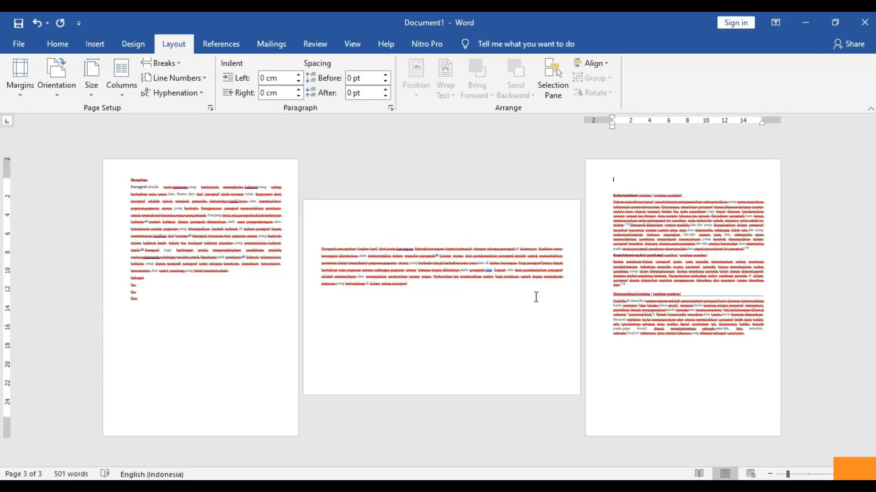
pyautogui.hotkey('ctrl', 'z')
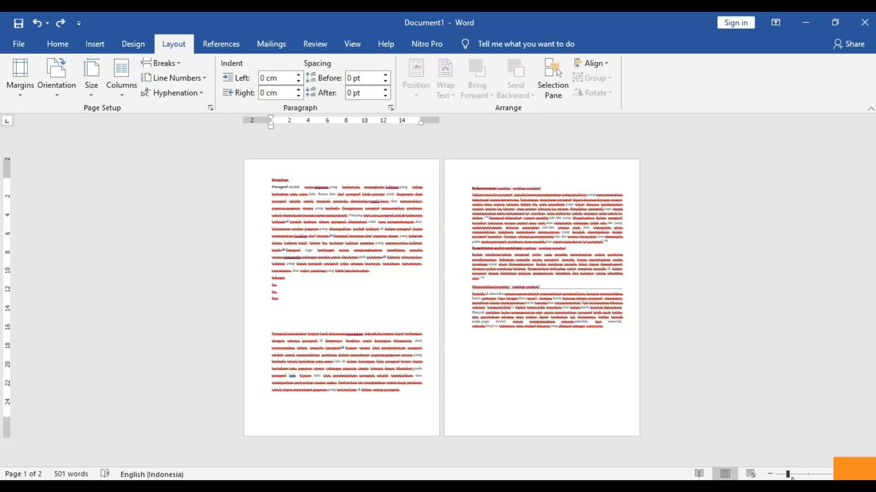
pyautogui.moveTo(788, 475); pyautogui.dragTo(796, 475)
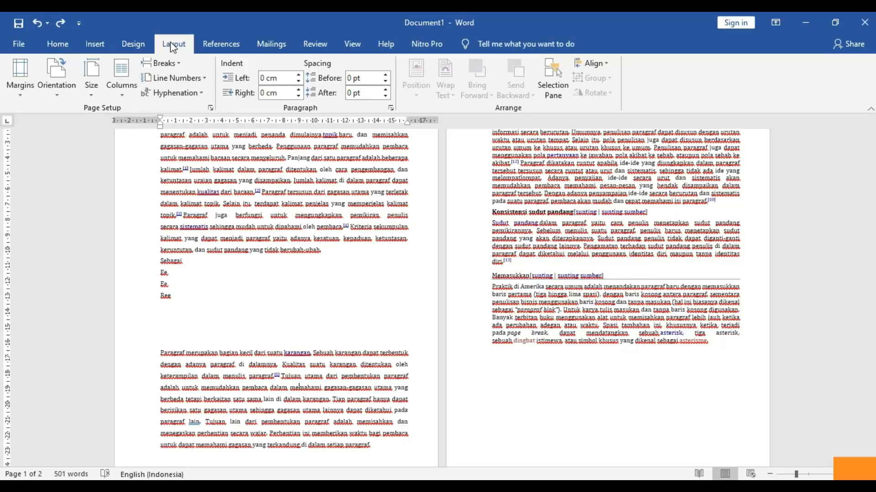
# - Start a new section on the next page and make it landscape
pyautogui.click(175, 67)
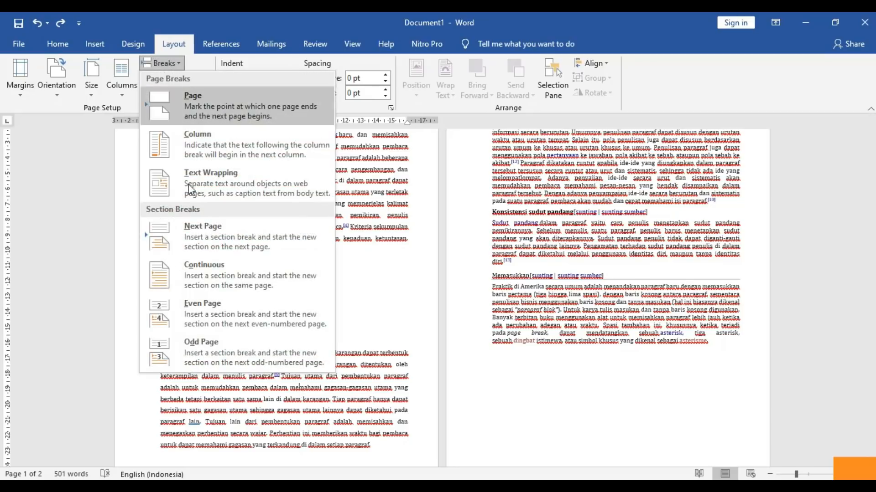
pyautogui.click(202, 226)
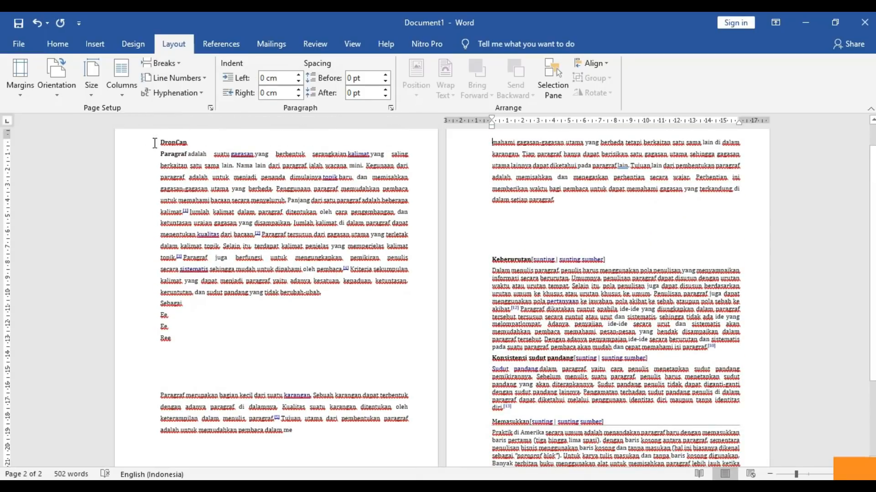
pyautogui.click(61, 96)
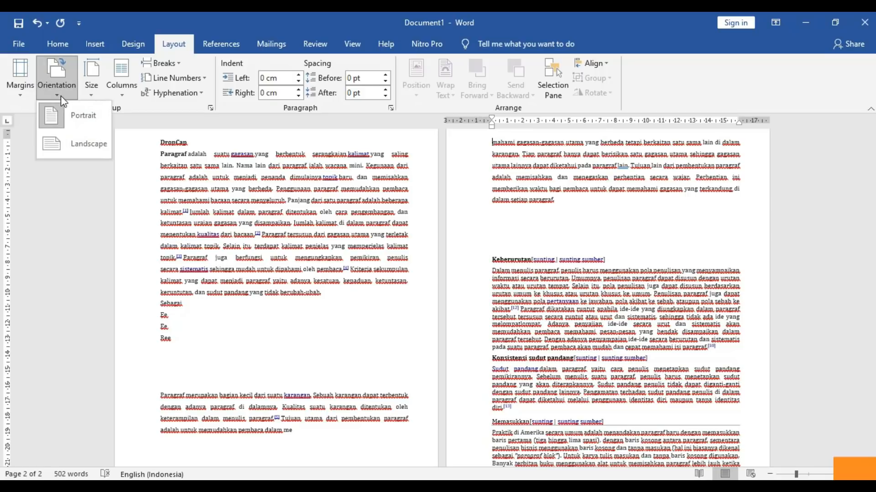
pyautogui.click(82, 145)
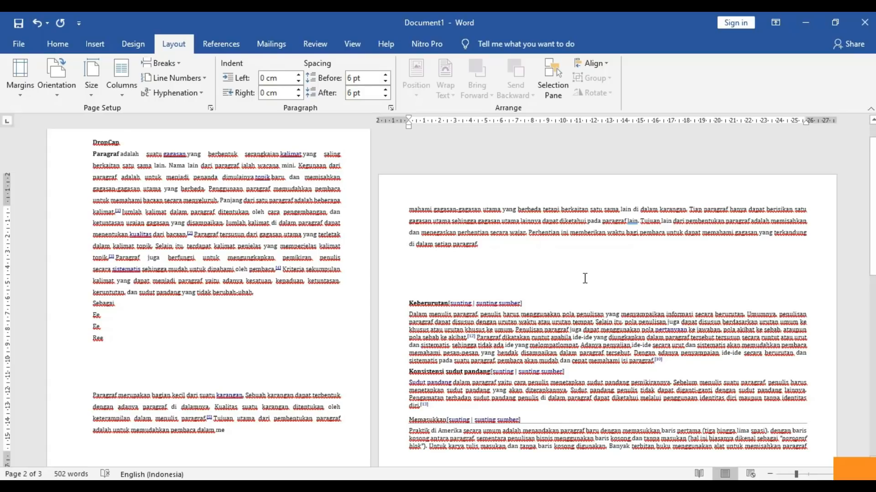
# - Add another Next Page section and set the third page back to portrait
pyautogui.click(164, 63)
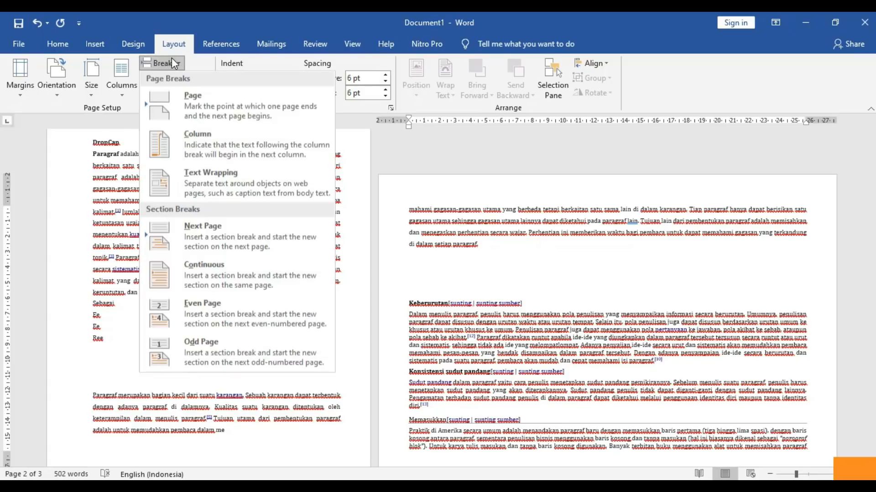
pyautogui.click(228, 231)
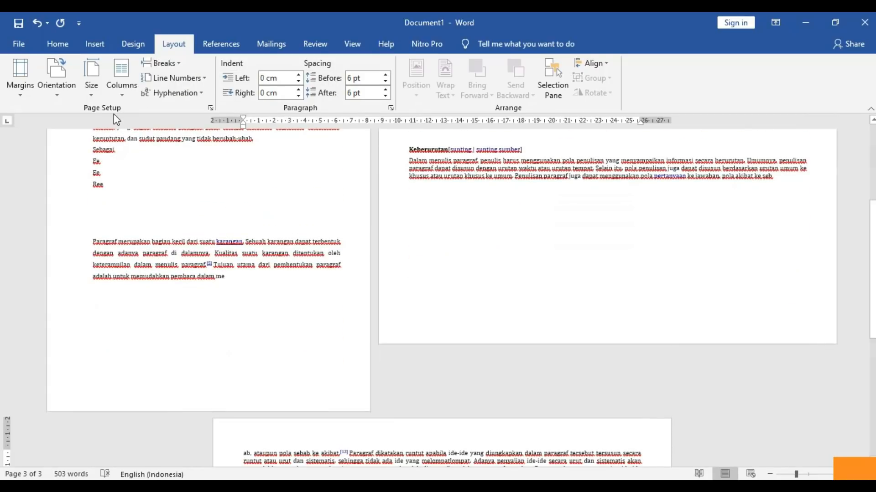
pyautogui.click(67, 94)
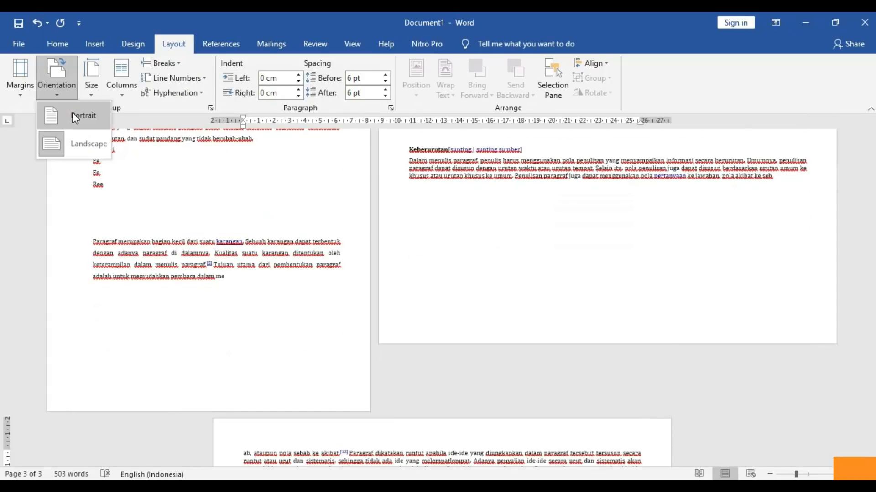
pyautogui.click(72, 114)
pyautogui.moveTo(872, 223); pyautogui.dragTo(836, 117)
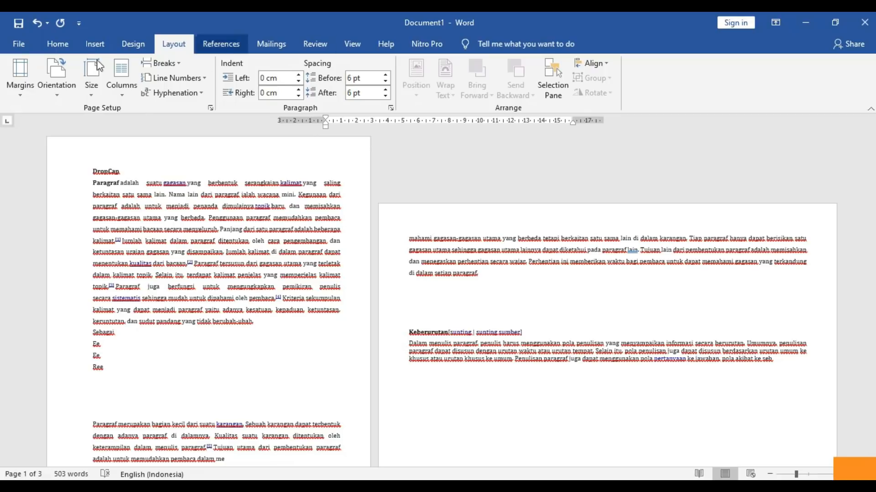
# - Save the document through Browse with the file name 'Latihan 1'
pyautogui.click(20, 25)
pyautogui.click(159, 251)
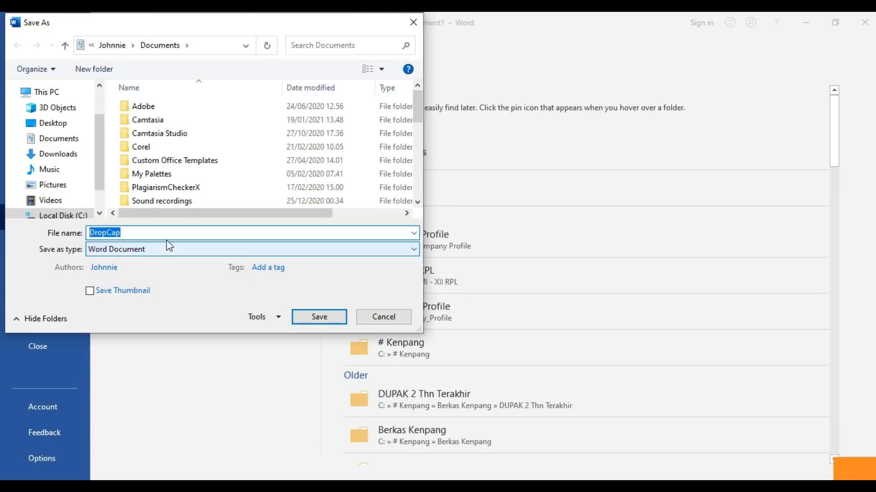
pyautogui.write('Latihan 1')
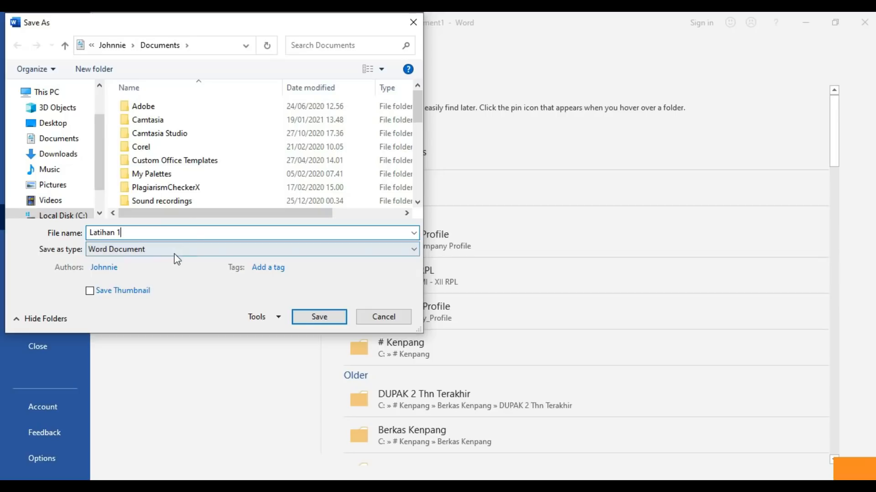
pyautogui.click(302, 319)
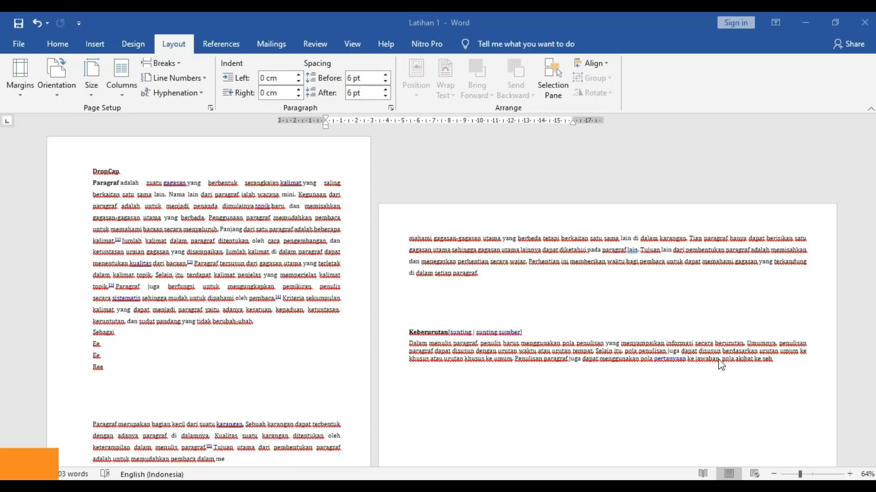
# - Zoom to 98% and insert an empty line above the DropCap heading
pyautogui.click(810, 475)
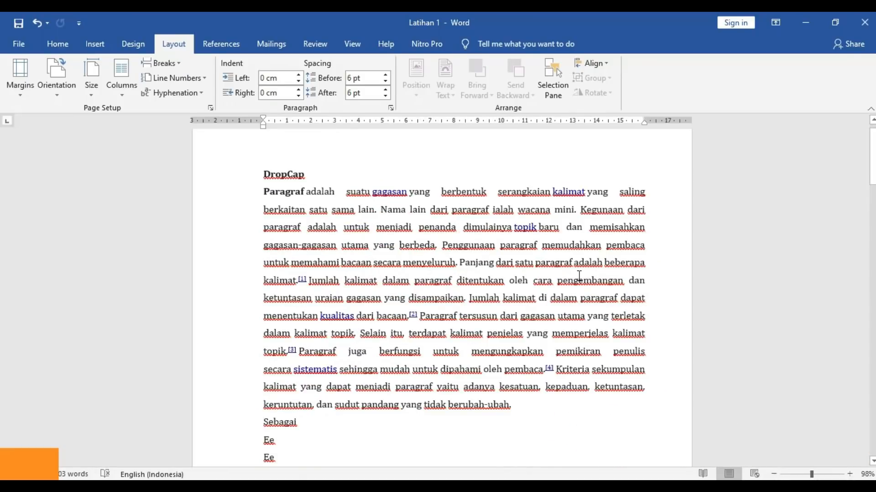
pyautogui.click(284, 158)
pyautogui.click(267, 162)
pyautogui.click(264, 163)
pyautogui.press('Return')
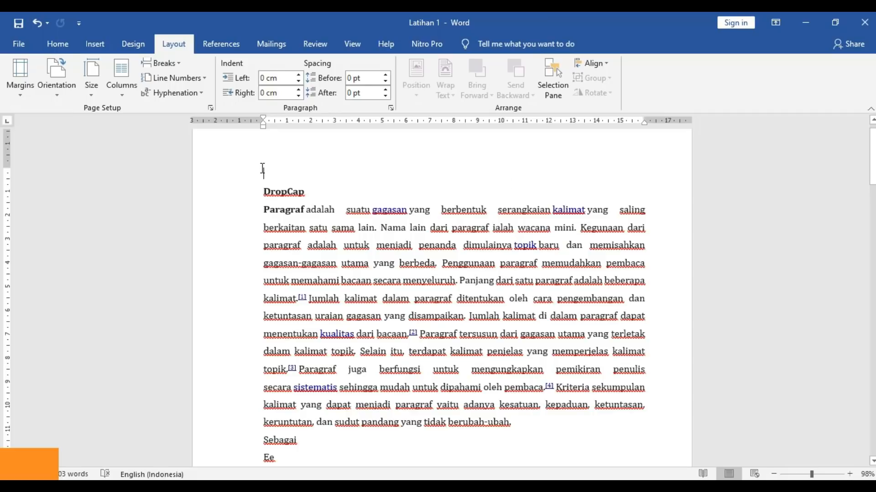
pyautogui.click(96, 42)
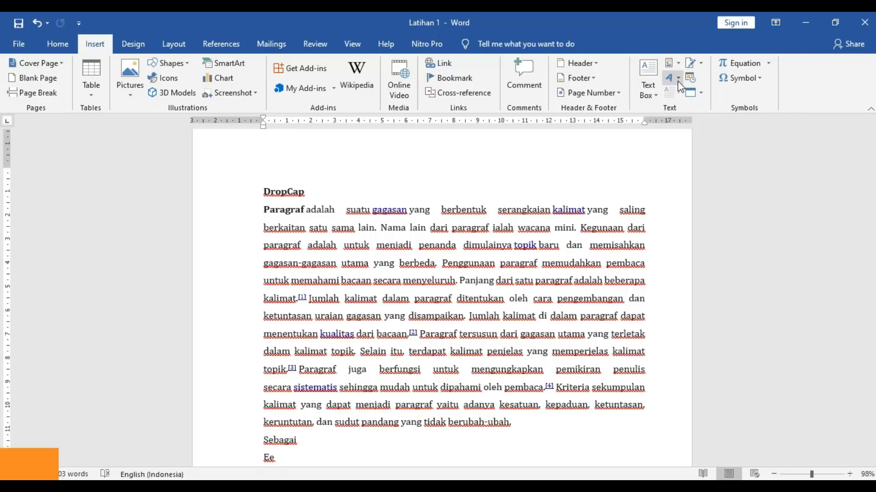
# - Insert the date 'Wednesday, 20 January 2021' in English (Indonesia) at the top
pyautogui.click(691, 76)
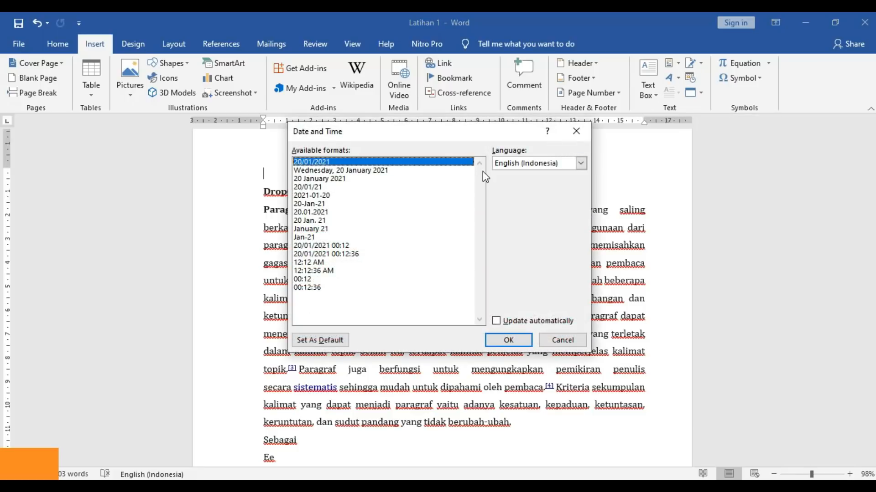
pyautogui.click(522, 164)
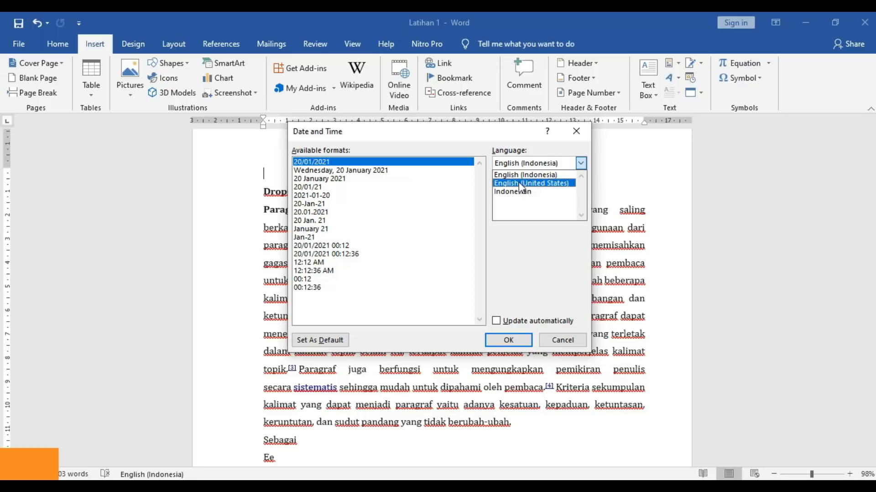
pyautogui.click(520, 175)
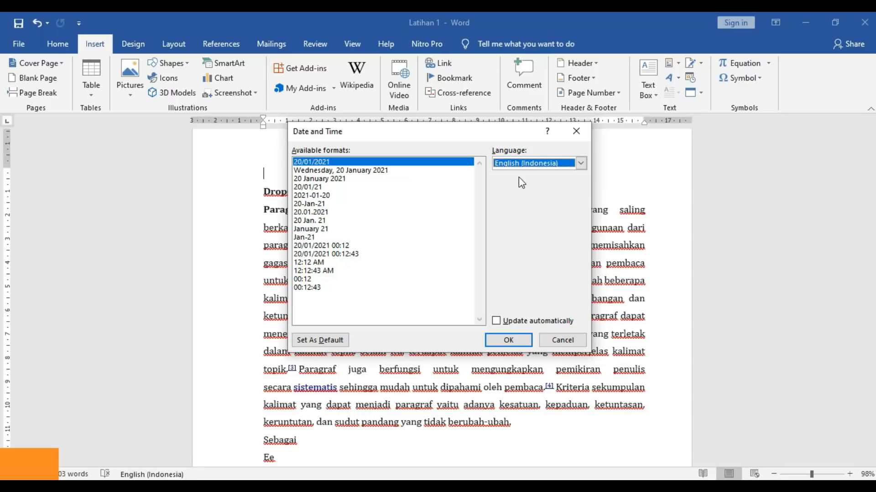
pyautogui.click(338, 181)
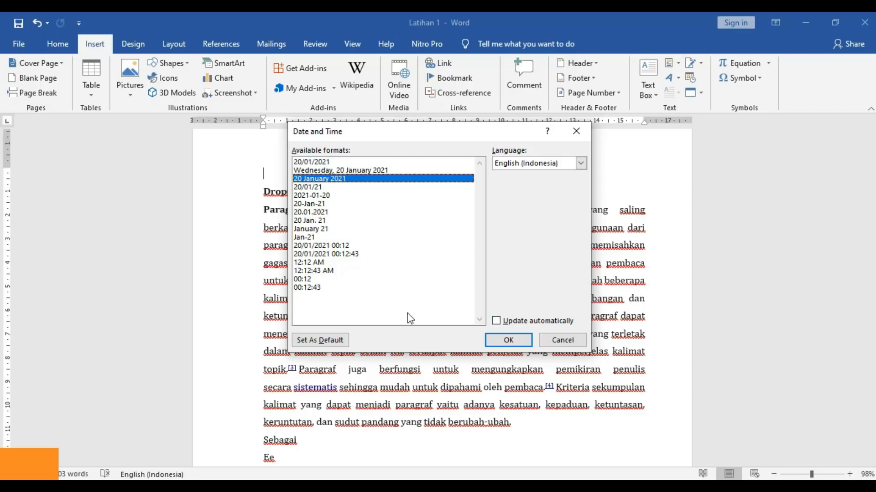
pyautogui.click(308, 163)
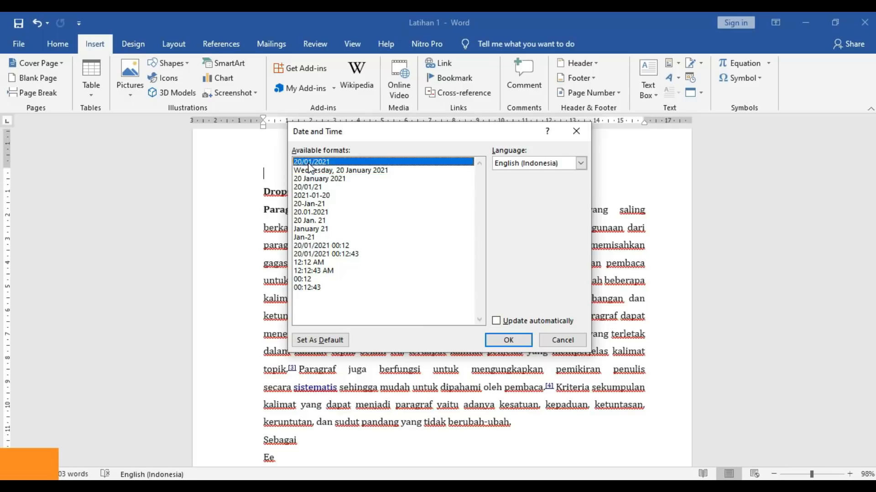
pyautogui.click(308, 181)
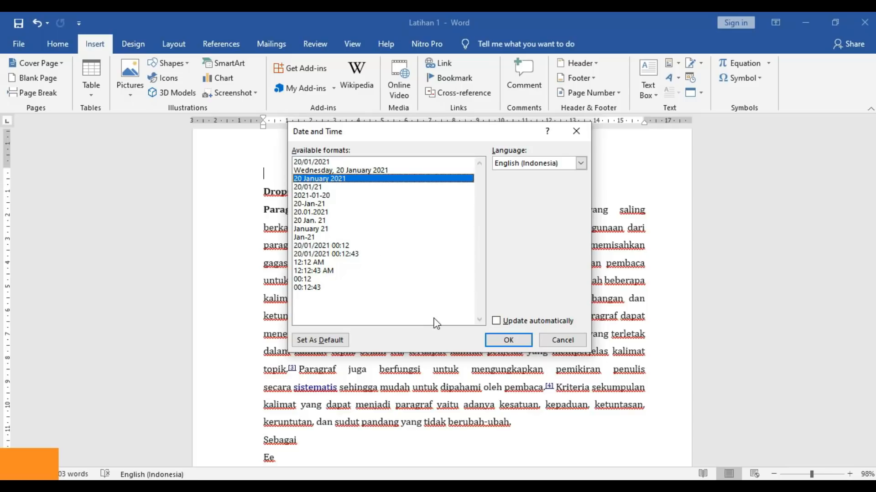
pyautogui.click(340, 170)
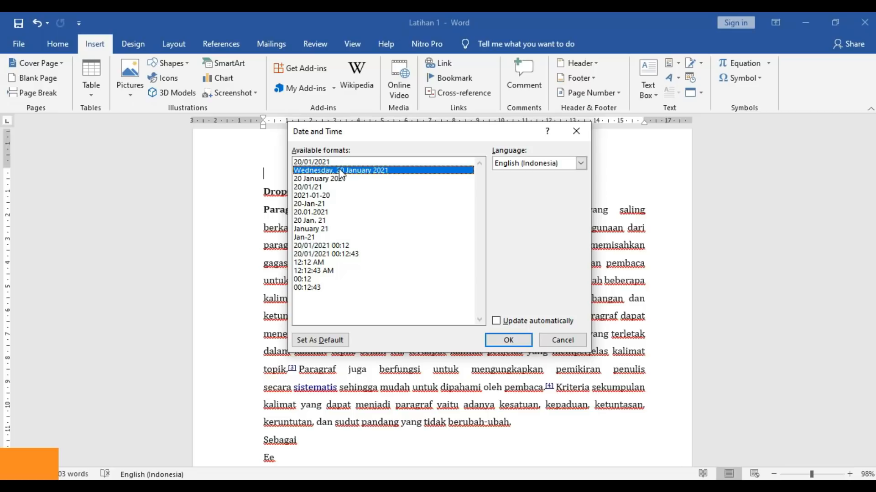
pyautogui.click(501, 343)
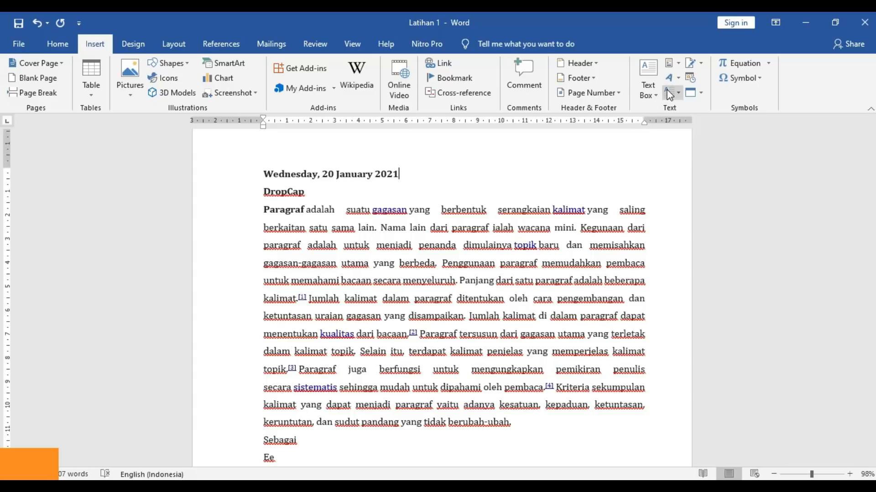
# - Reopen Date and Time without inserting, then start a new blank document
pyautogui.click(690, 78)
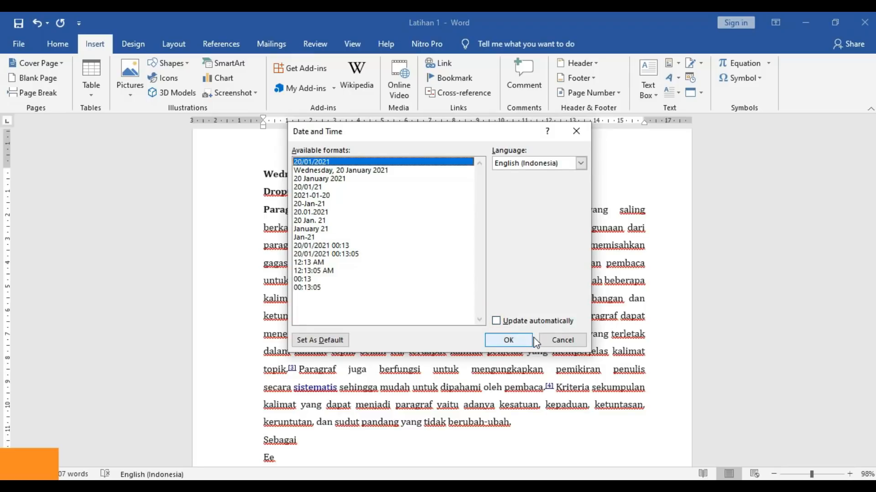
pyautogui.click(547, 340)
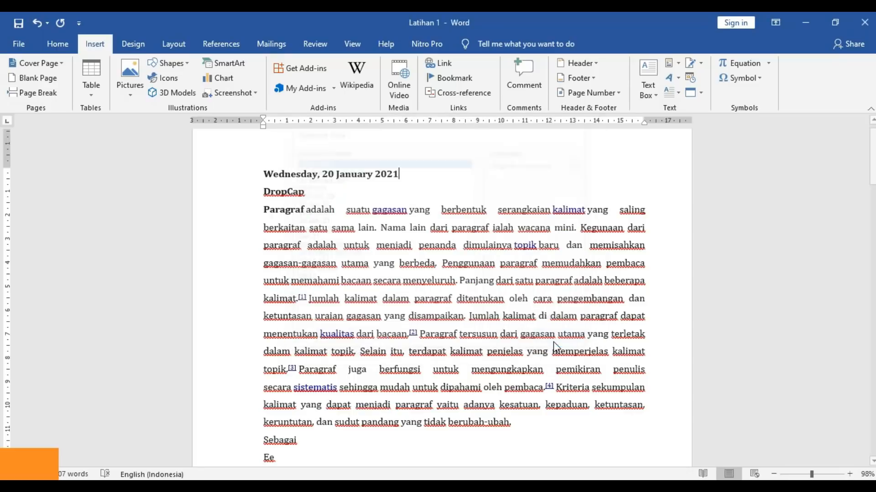
pyautogui.click(372, 174)
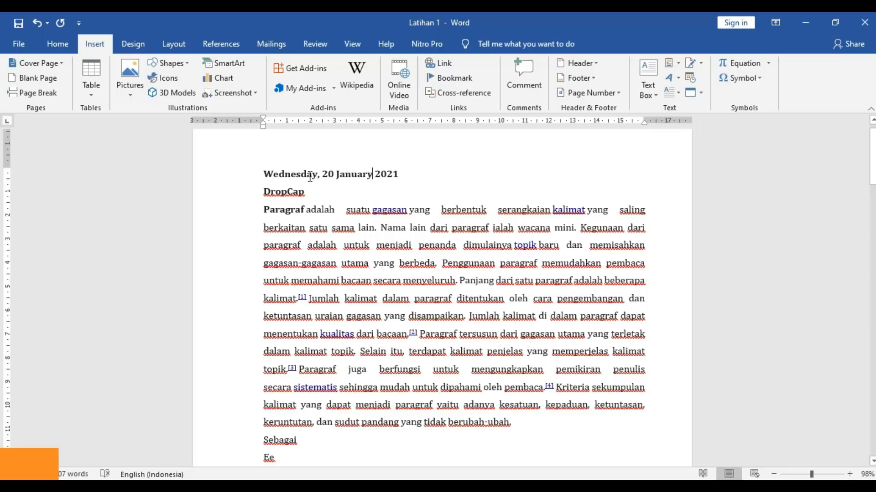
pyautogui.click(323, 228)
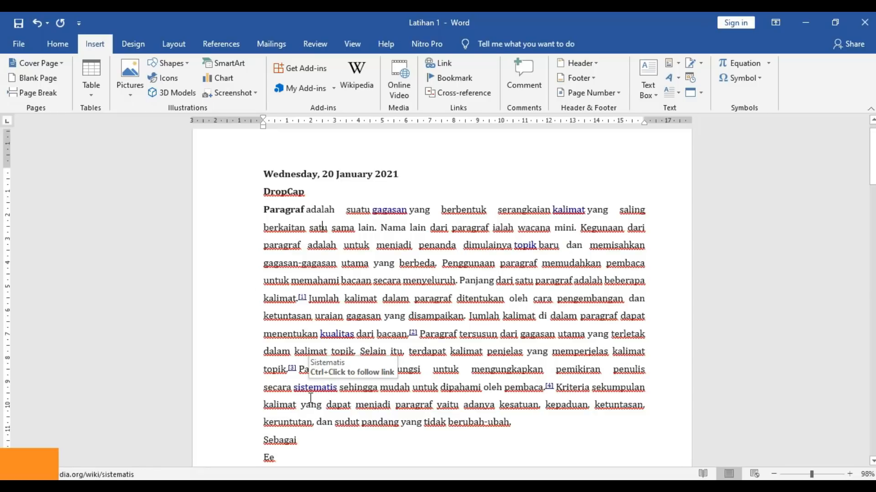
pyautogui.hotkey('ctrl', 'n')
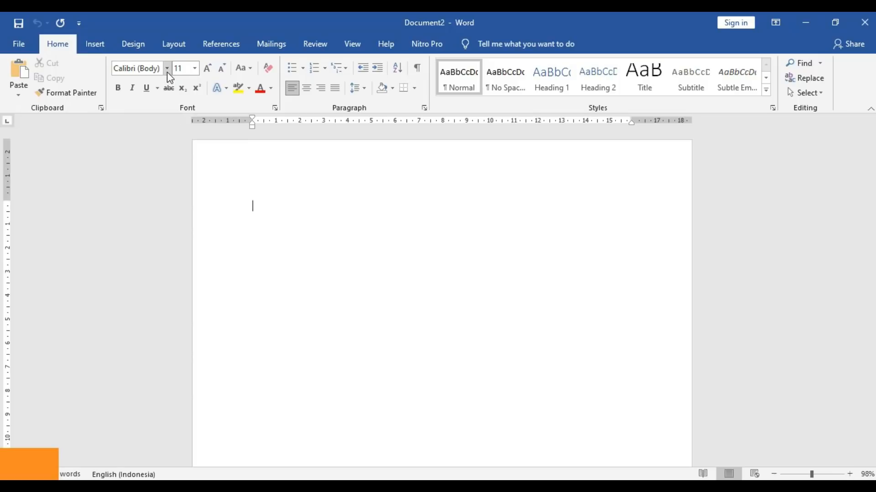
# - Set Document2's font to Cambria, size 12, with justified alignment
pyautogui.click(166, 69)
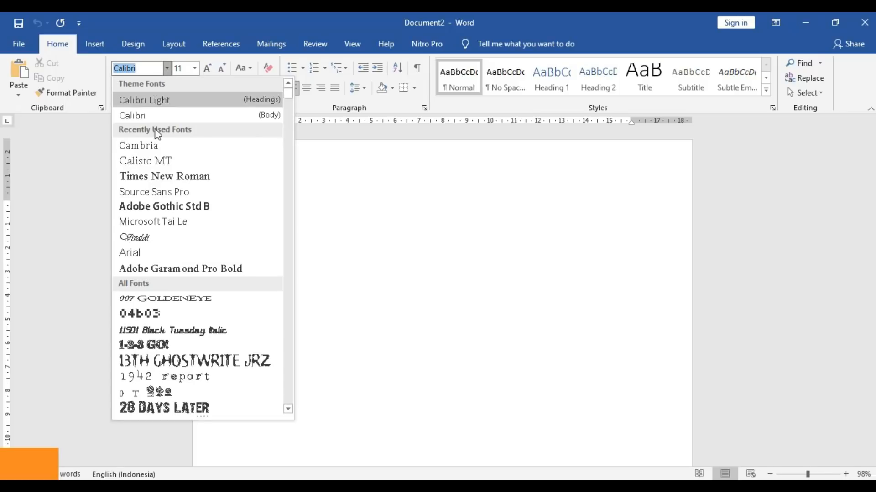
pyautogui.press('Escape')
pyautogui.write('Cambria')
pyautogui.press('Return')
pyautogui.click(194, 69)
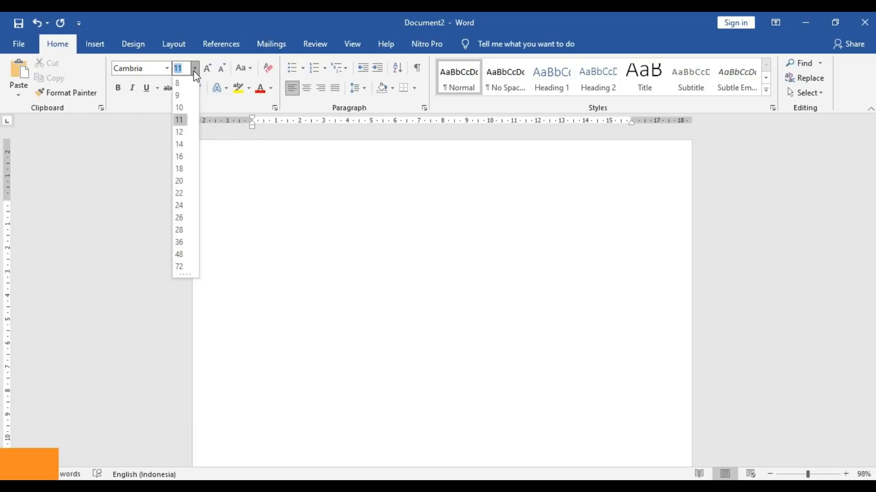
pyautogui.click(180, 132)
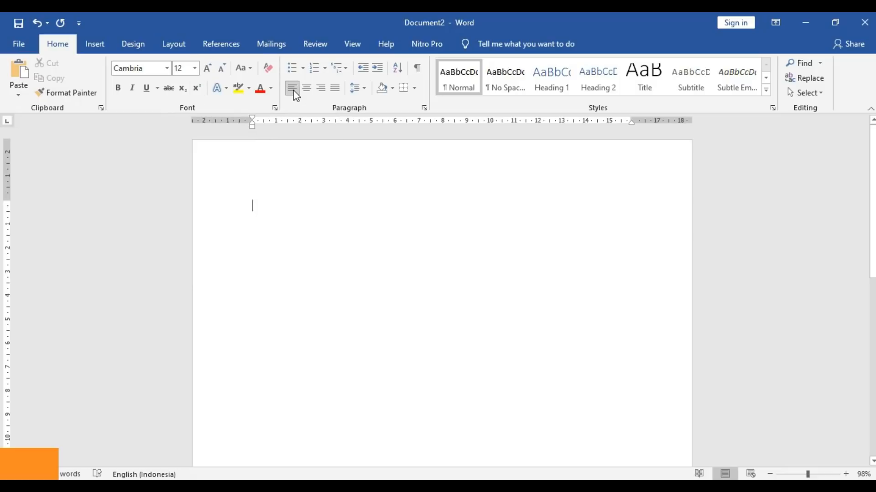
pyautogui.click(335, 88)
# - Set the paper size to A4 and keep the page in portrait orientation
pyautogui.click(142, 45)
pyautogui.click(102, 42)
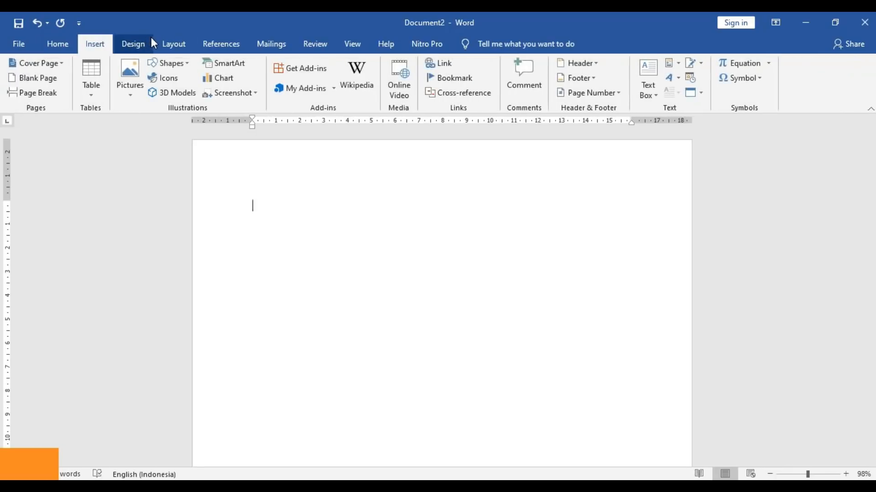
pyautogui.click(164, 47)
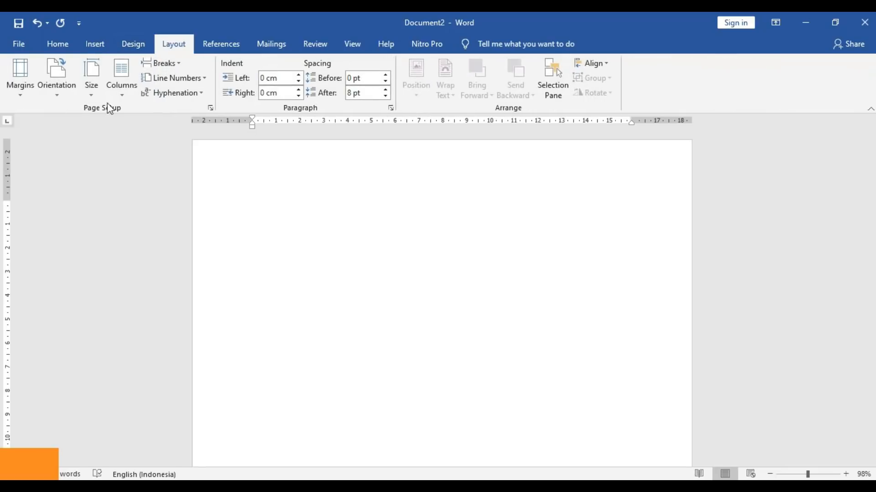
pyautogui.click(95, 95)
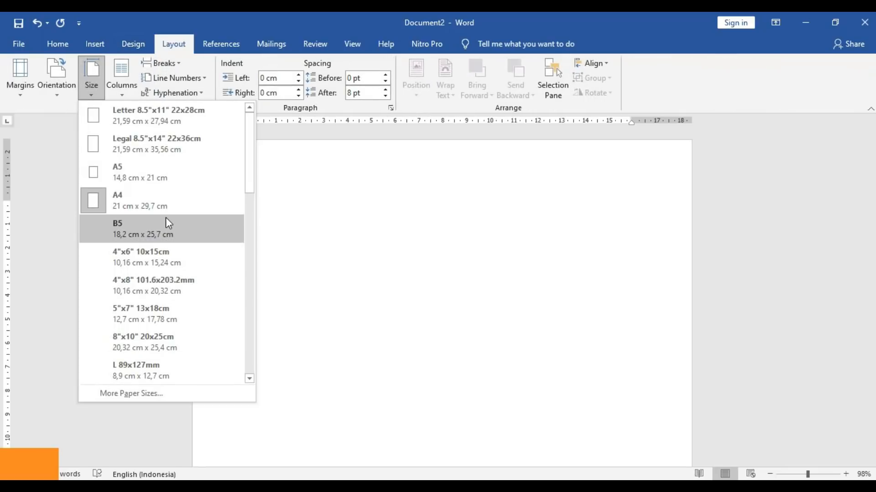
pyautogui.click(147, 204)
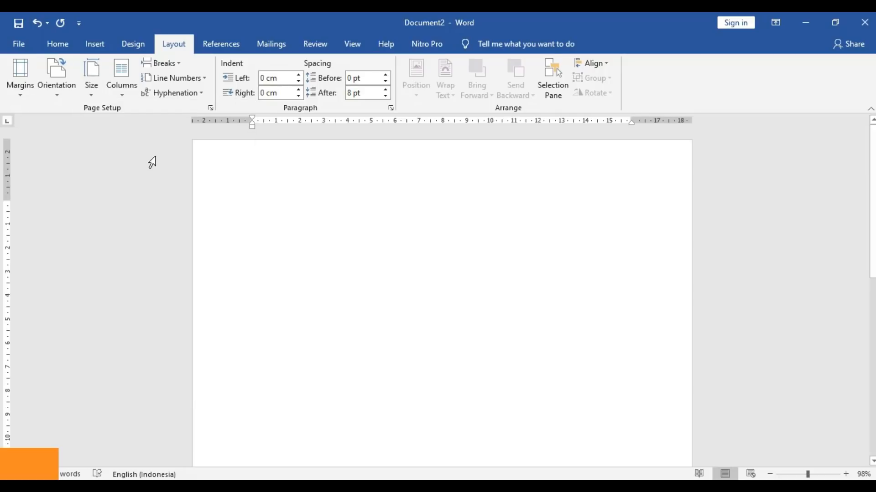
pyautogui.click(68, 96)
pyautogui.click(75, 120)
pyautogui.click(140, 47)
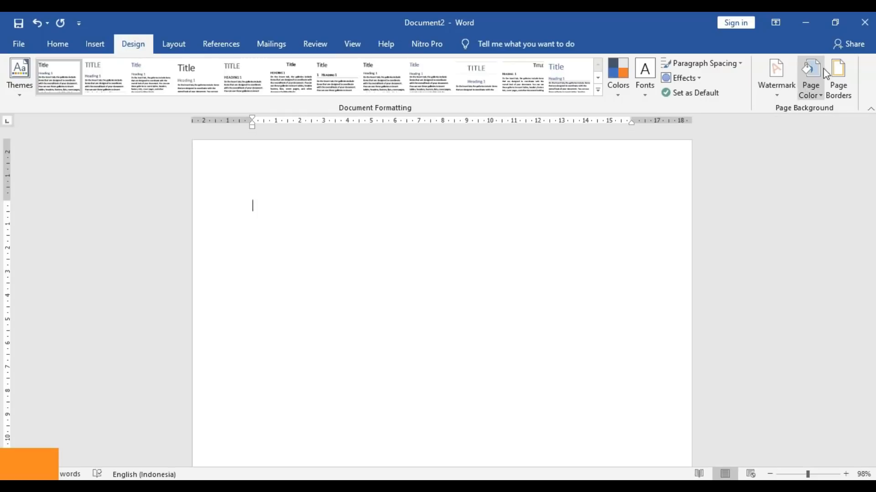
# - Apply a 10 pt dark blue meander-pattern art border around the page
pyautogui.click(838, 75)
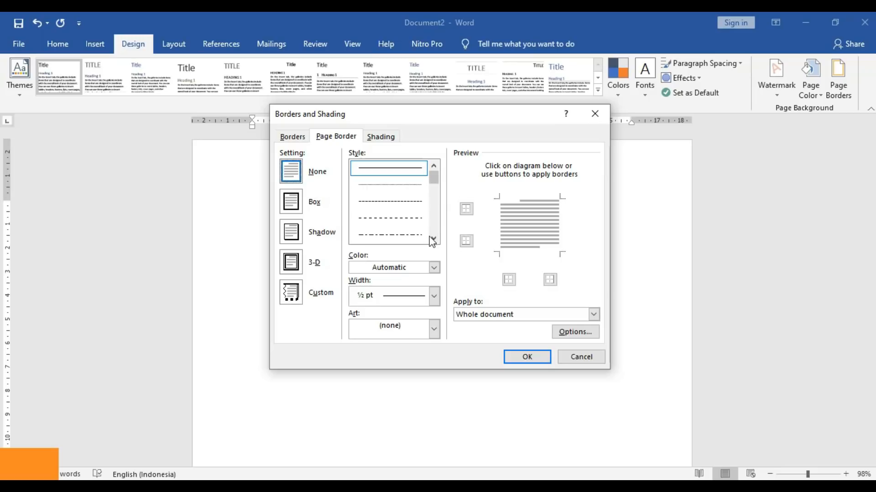
pyautogui.click(420, 331)
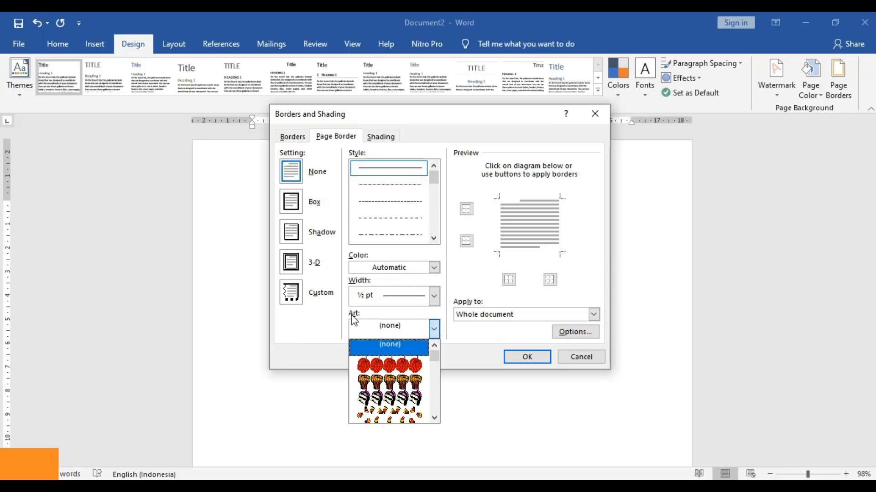
pyautogui.moveTo(434, 353); pyautogui.dragTo(435, 376)
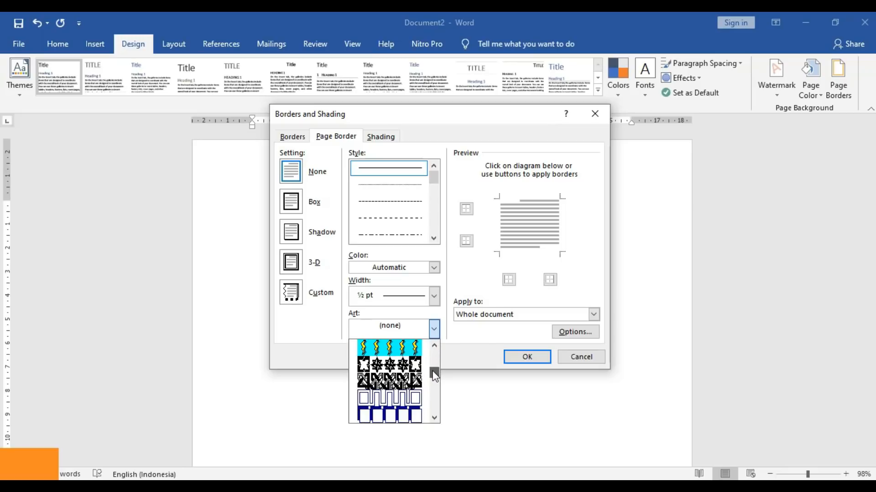
pyautogui.click(412, 396)
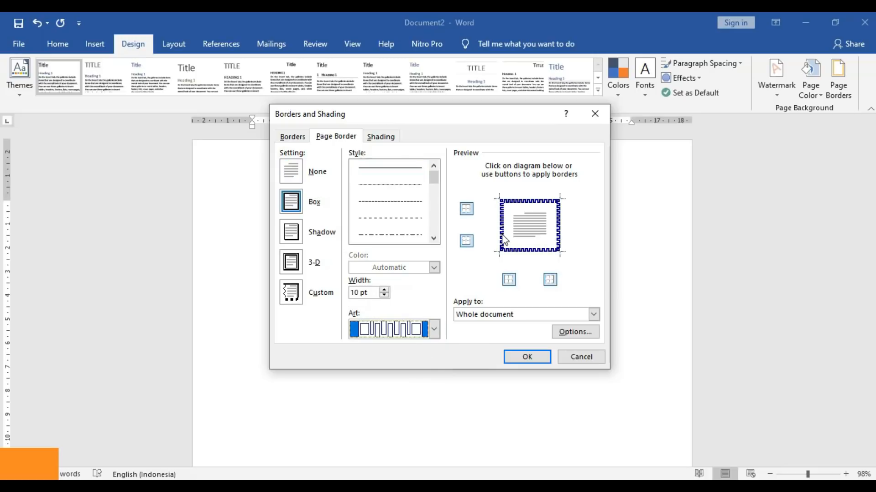
pyautogui.click(528, 356)
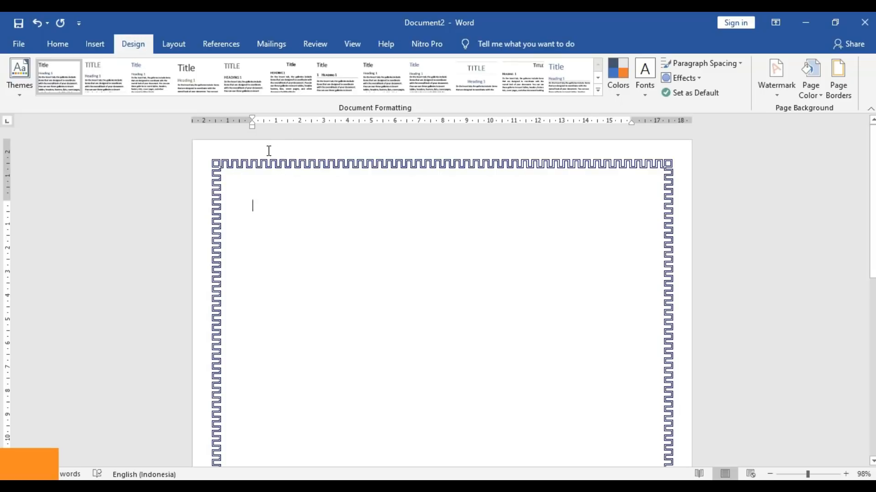
# - Measure the meander page border from the text, with 1 pt top/bottom and 4 pt side margins
pyautogui.click(838, 78)
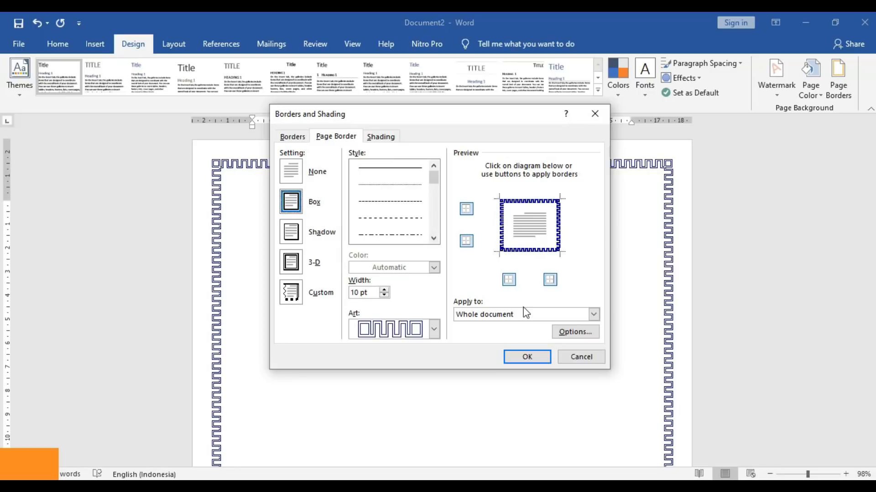
pyautogui.click(564, 334)
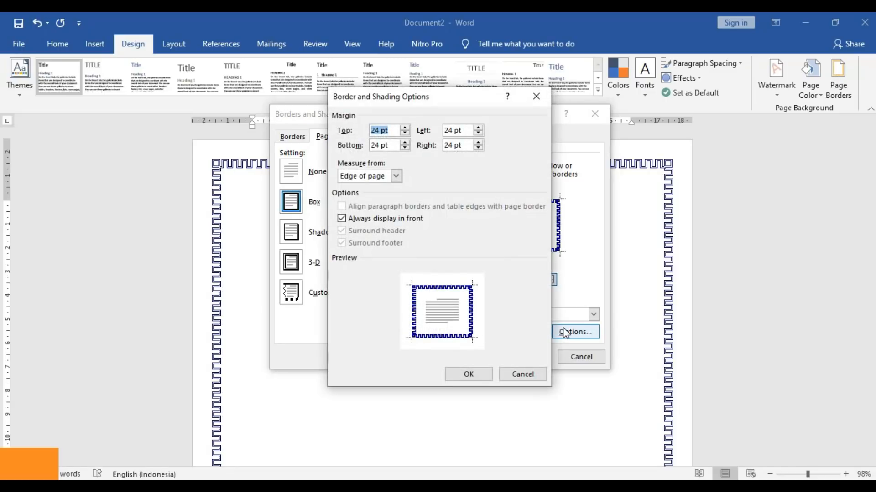
pyautogui.click(395, 176)
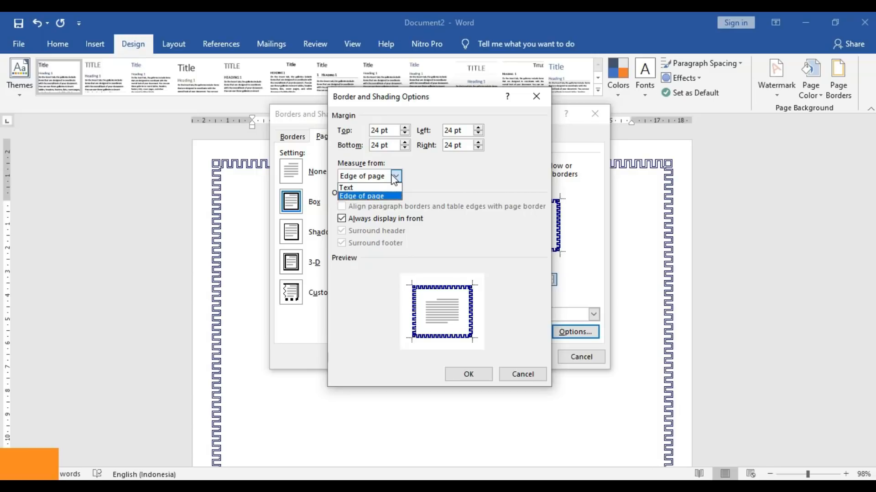
pyautogui.click(383, 188)
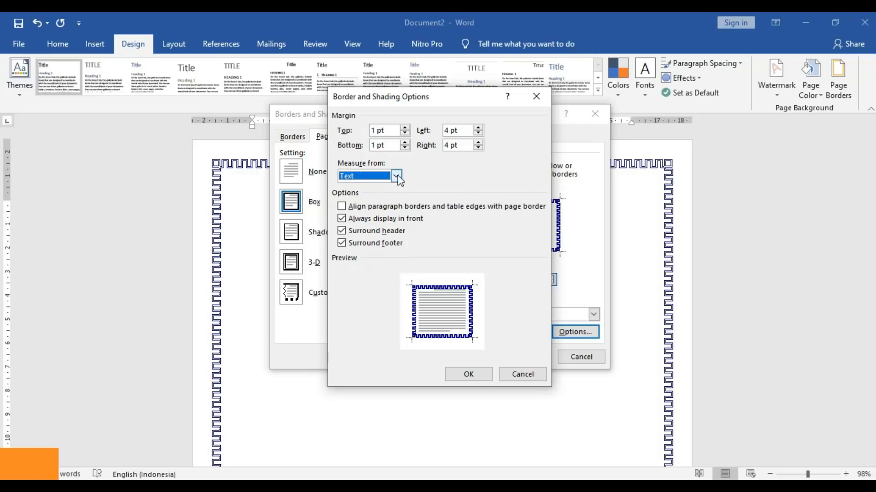
pyautogui.click(469, 376)
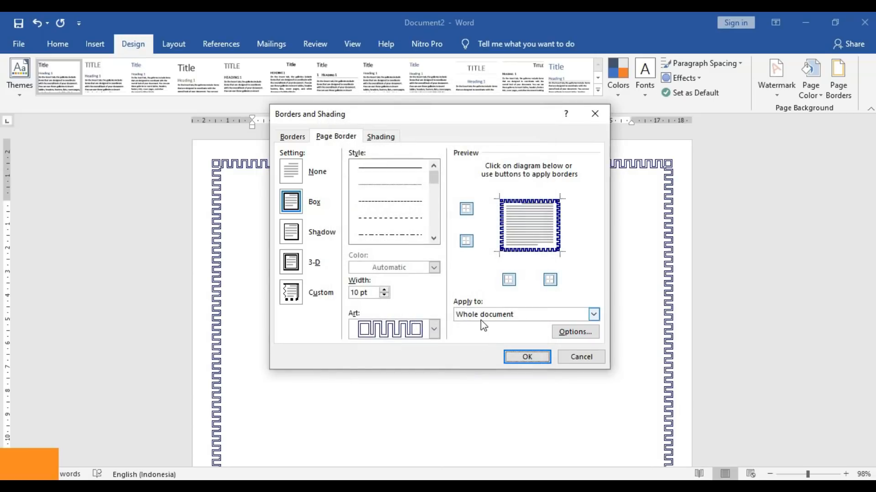
pyautogui.click(572, 336)
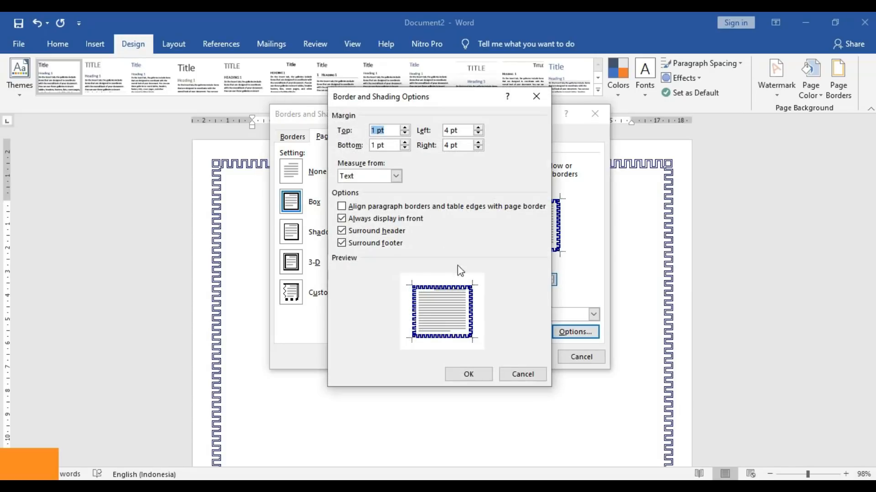
pyautogui.click(394, 176)
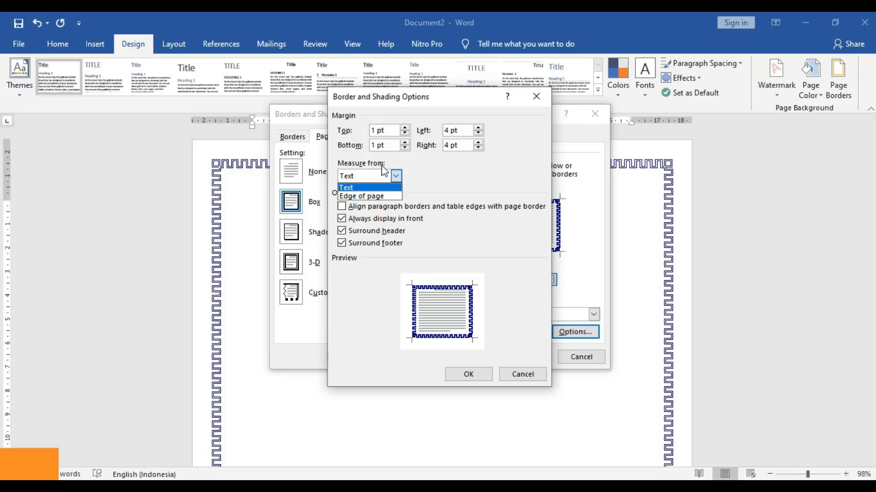
pyautogui.click(362, 187)
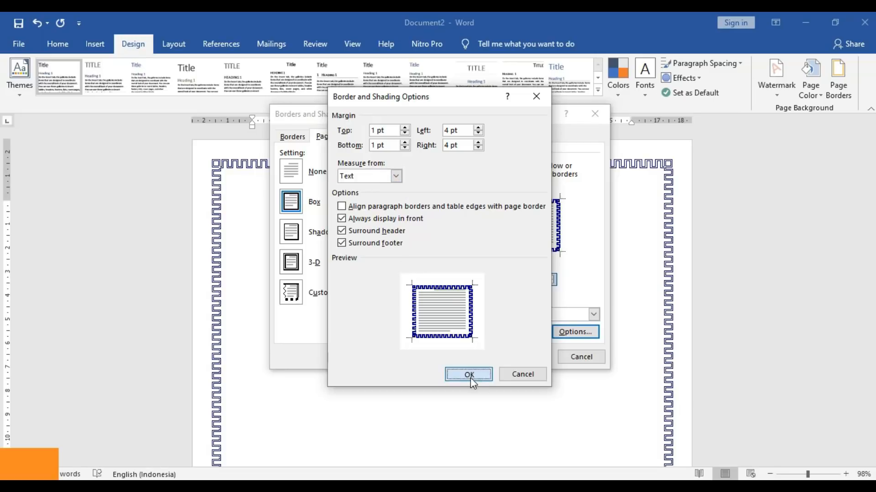
pyautogui.click(469, 374)
pyautogui.click(515, 357)
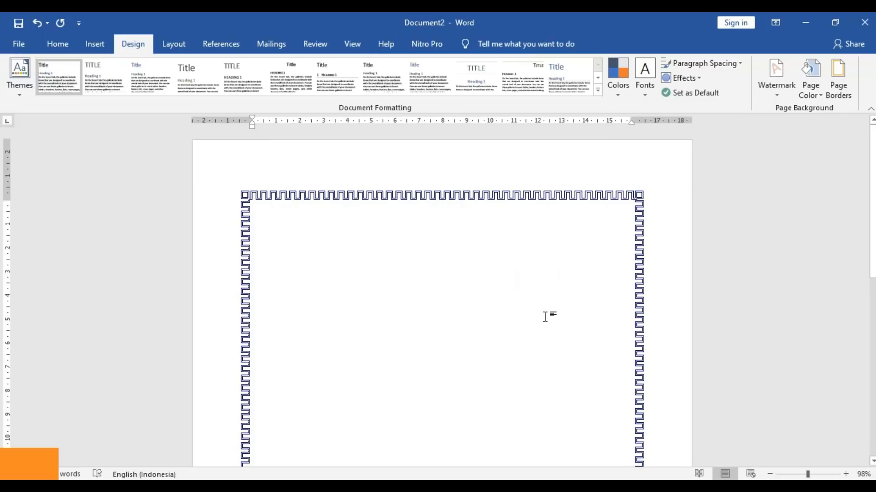
# - Add blank lines until a second page appears, then return to the page border settings
pyautogui.press('Return')
pyautogui.press('Return')
pyautogui.press('Return')
pyautogui.press('Return')
pyautogui.press('Return')
pyautogui.press('Return')
pyautogui.press('Return')
pyautogui.press('Return')
pyautogui.press('Return')
pyautogui.press('Return')
pyautogui.press('Return')
pyautogui.press('Return')
pyautogui.press('Return')
pyautogui.press('Return')
pyautogui.press('Return')
pyautogui.press('Return')
pyautogui.press('Return')
pyautogui.press('Return')
pyautogui.press('Return')
pyautogui.press('Return')
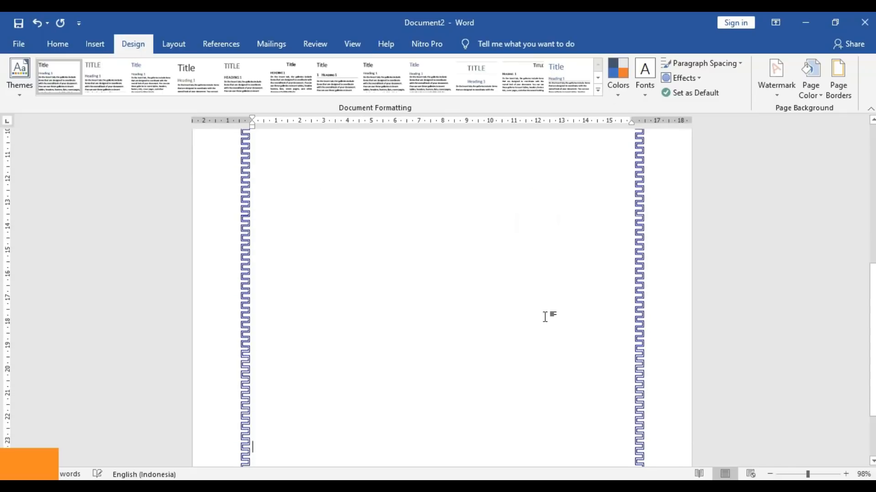
pyautogui.press('Return')
pyautogui.press('Return')
pyautogui.press('Return')
pyautogui.press('Return')
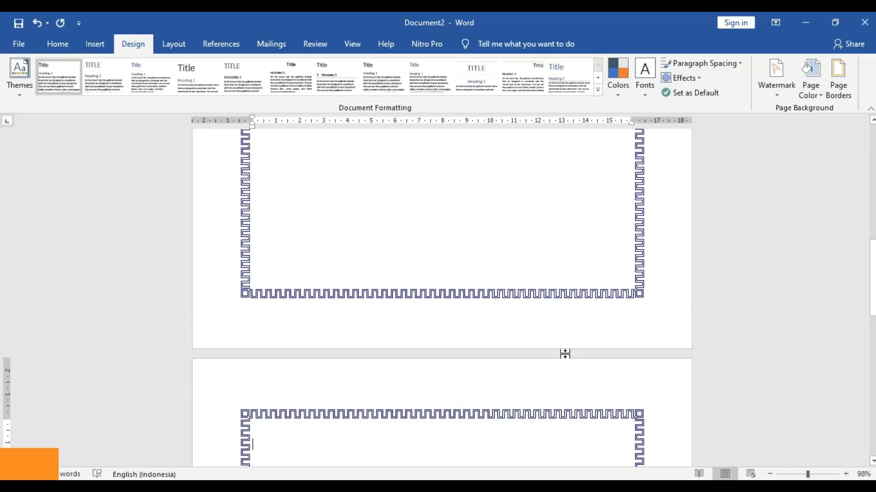
pyautogui.moveTo(873, 269); pyautogui.dragTo(872, 159)
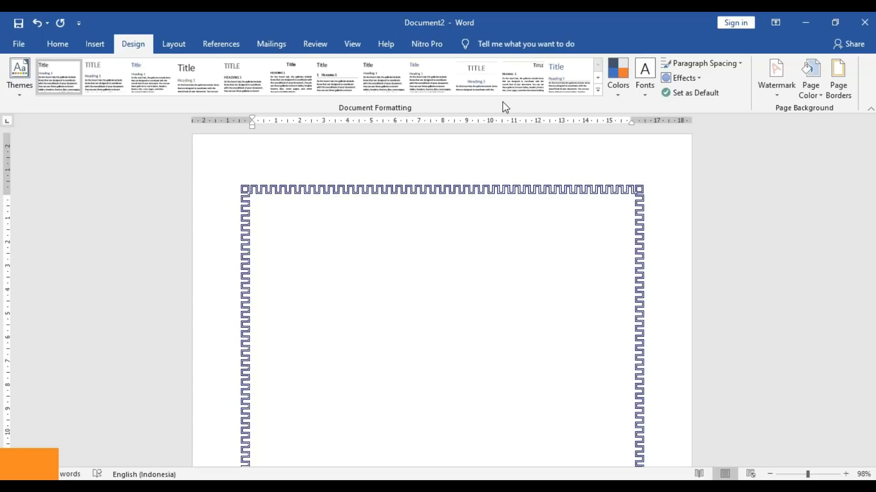
pyautogui.click(838, 89)
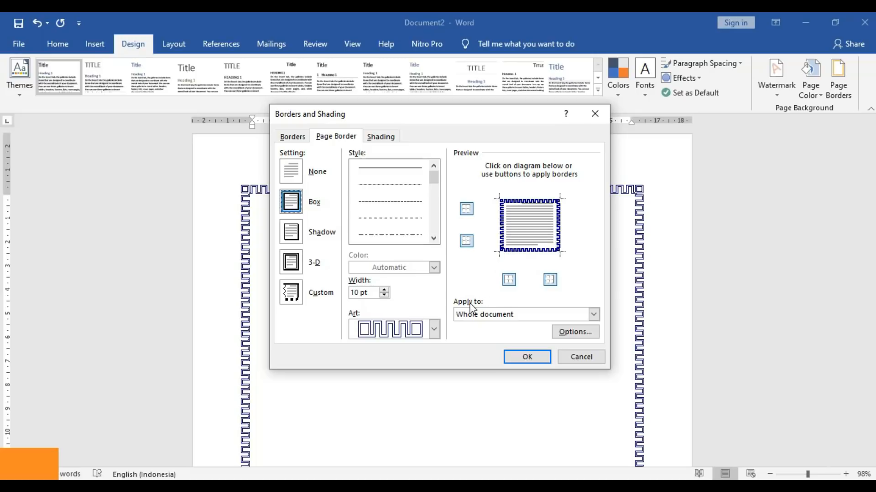
# - Apply the art border to 'This section - First page only', leaving page 2 plain
pyautogui.click(484, 317)
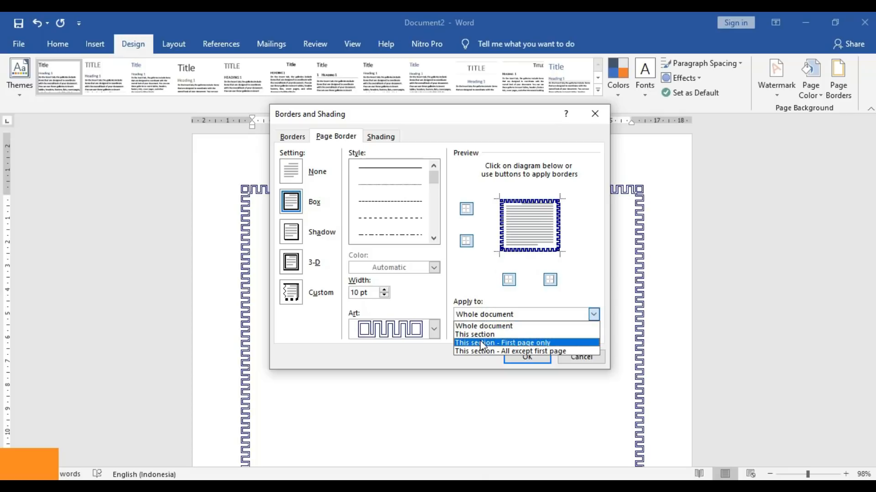
pyautogui.click(539, 346)
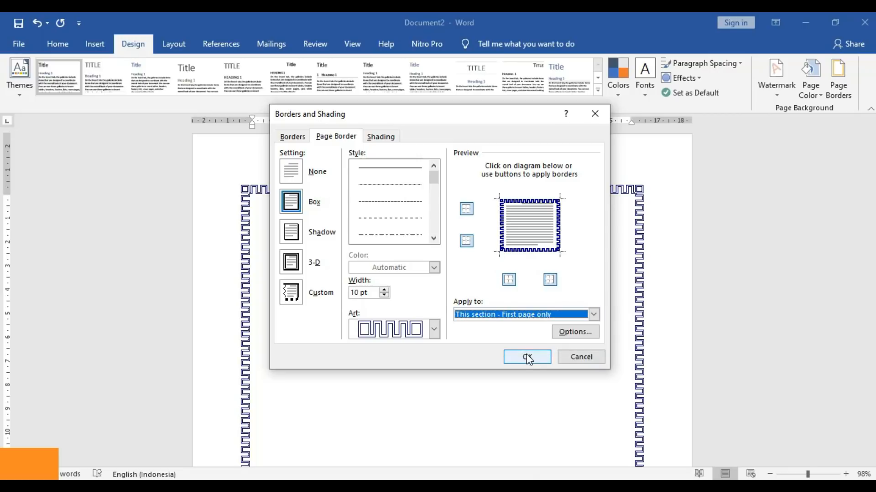
pyautogui.click(528, 356)
pyautogui.moveTo(873, 180); pyautogui.dragTo(859, 310)
pyautogui.click(556, 287)
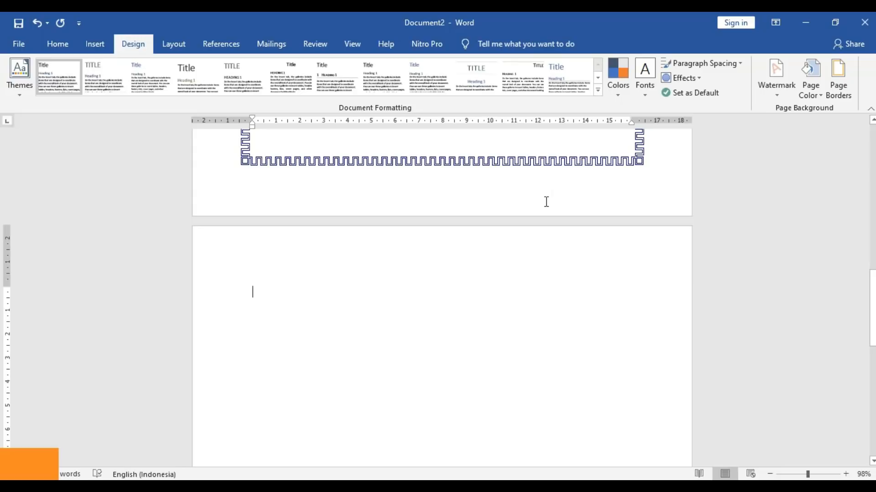
# - Type the title 'PANDUAN MICROSOFT OFFICE WORD 2019' on the bordered page
pyautogui.moveTo(872, 310); pyautogui.dragTo(872, 171)
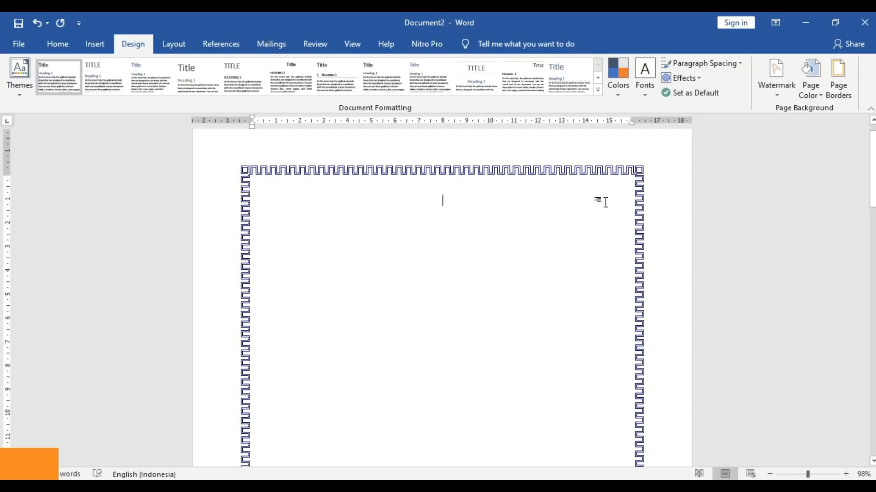
pyautogui.write('PANDUAN MS')
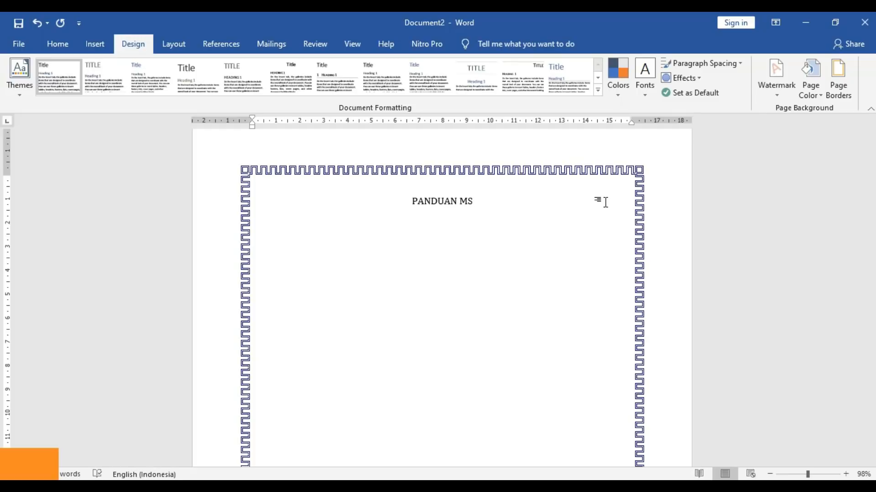
pyautogui.press('BackSpace')
pyautogui.press('BackSpace')
pyautogui.write('MICROSO')
pyautogui.press('BackSpace')
pyautogui.press('BackSpace')
pyautogui.write('SOFT ')
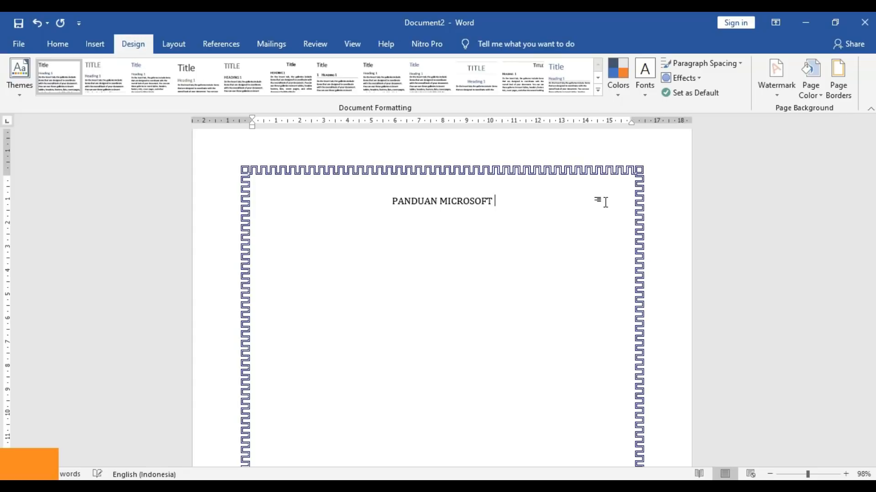
pyautogui.write('OFF')
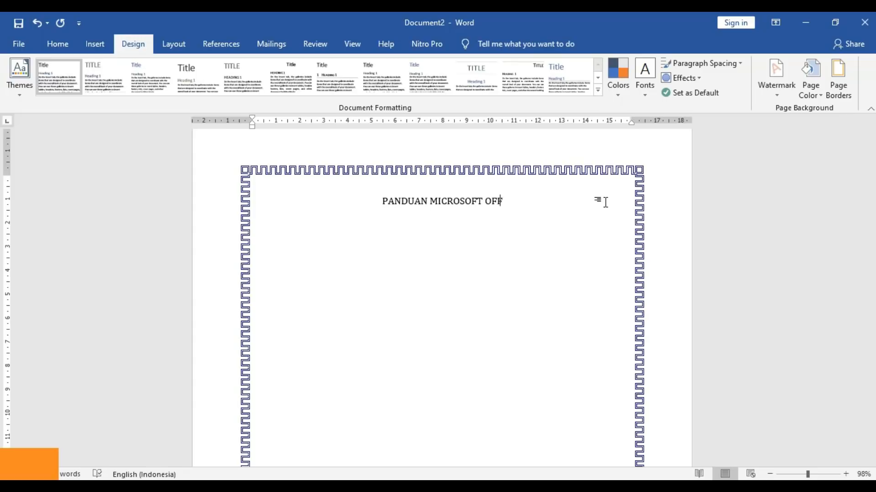
pyautogui.write('ICE WORD ')
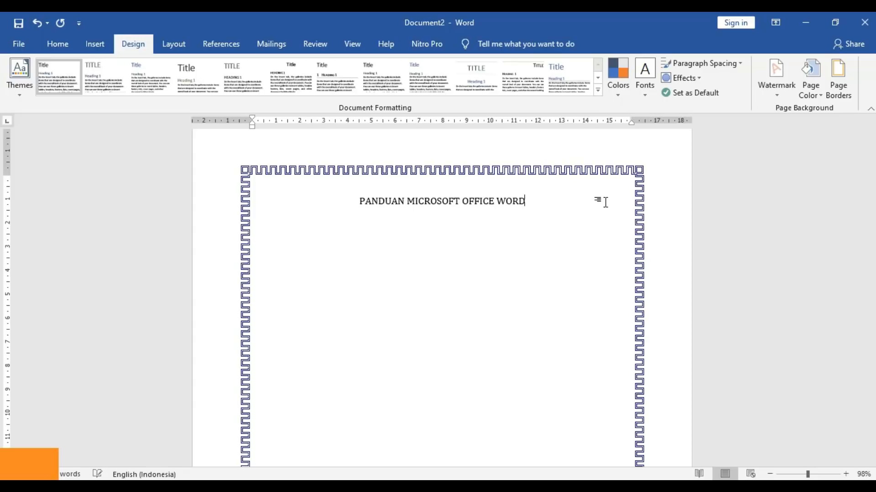
pyautogui.write('2019')
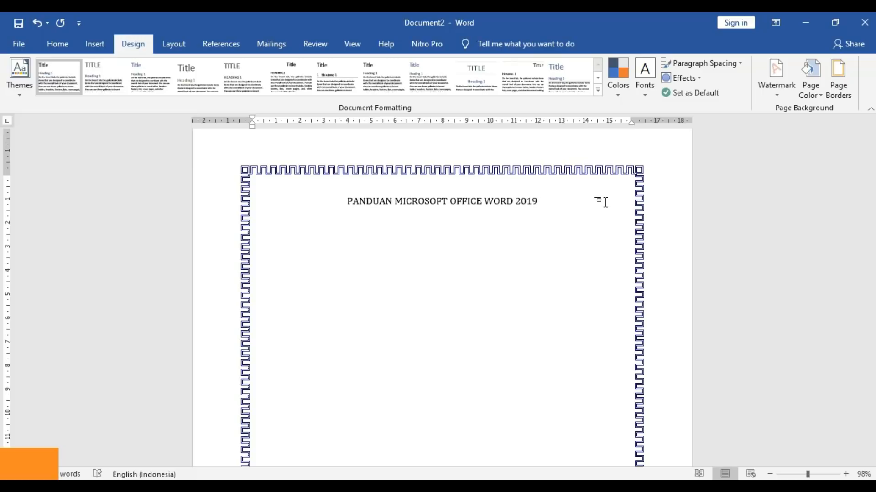
# - Make the title bold and one size larger
pyautogui.moveTo(549, 203); pyautogui.dragTo(356, 201)
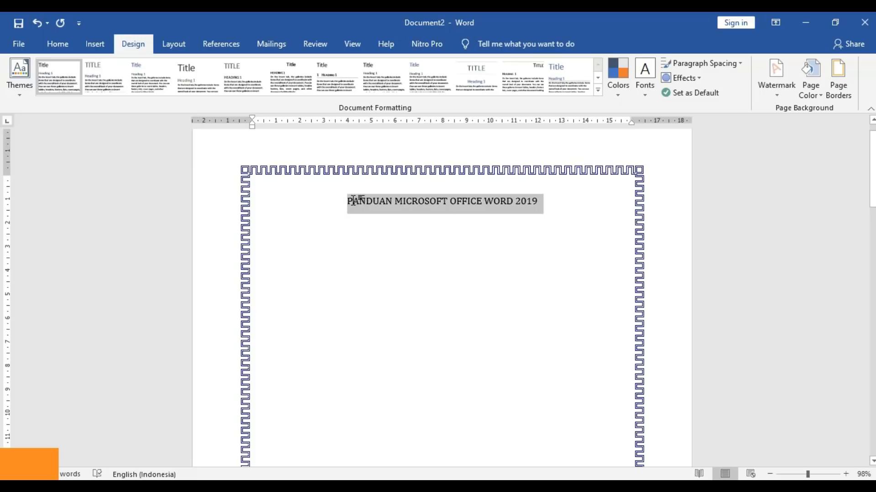
pyautogui.hotkey('ctrl', 'b')
pyautogui.hotkey('ctrl', ']')
pyautogui.hotkey('ctrl', ']')
pyautogui.hotkey('ctrl', ']')
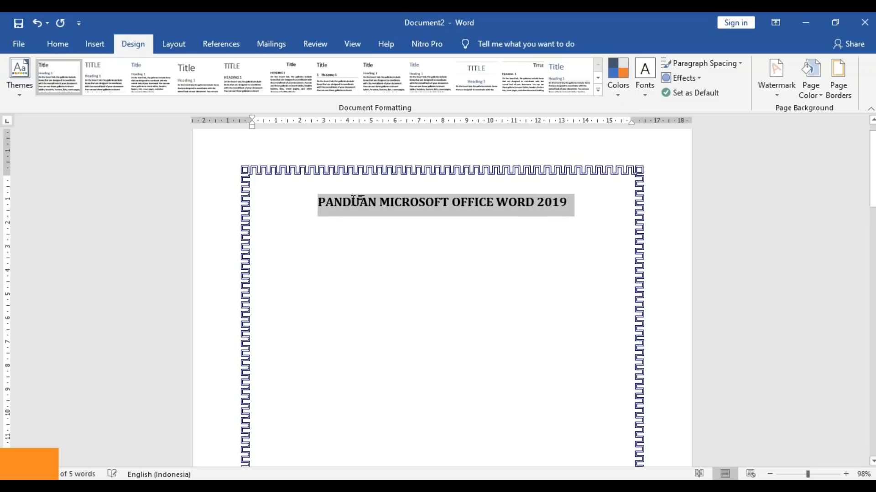
pyautogui.click(370, 227)
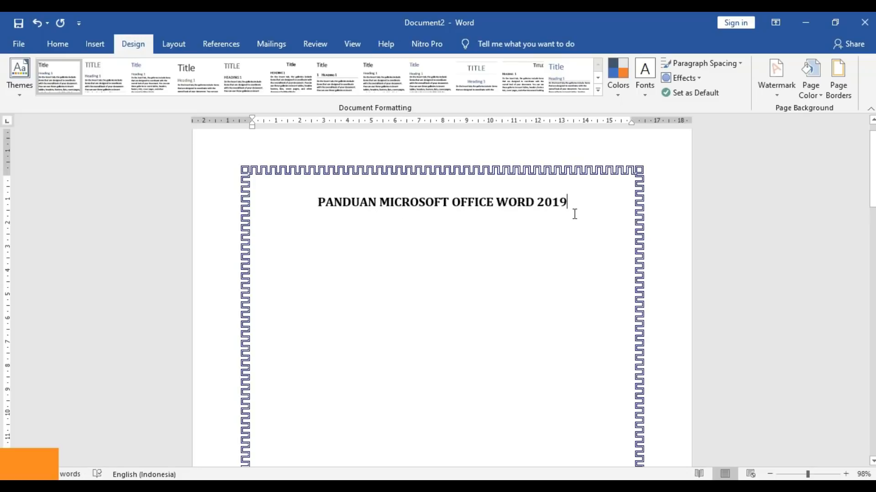
# - Add centred lines 'DISUSUN OLEH :' and the author's name with student number below
pyautogui.press('Return')
pyautogui.write('DIS')
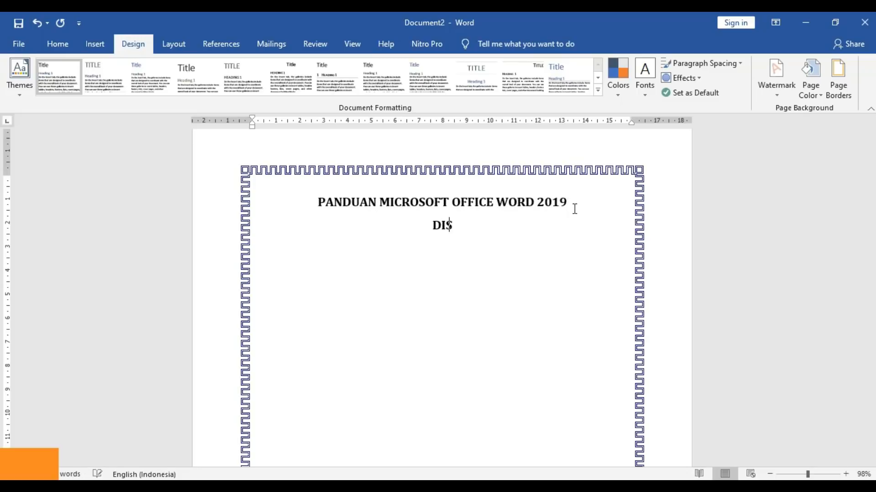
pyautogui.write('USUN OLEH :')
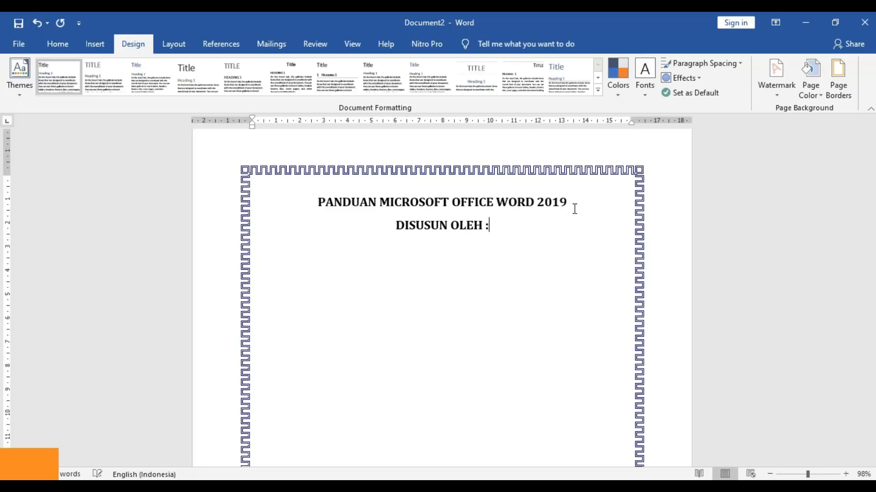
pyautogui.press('Return')
pyautogui.write('ALBERT ')
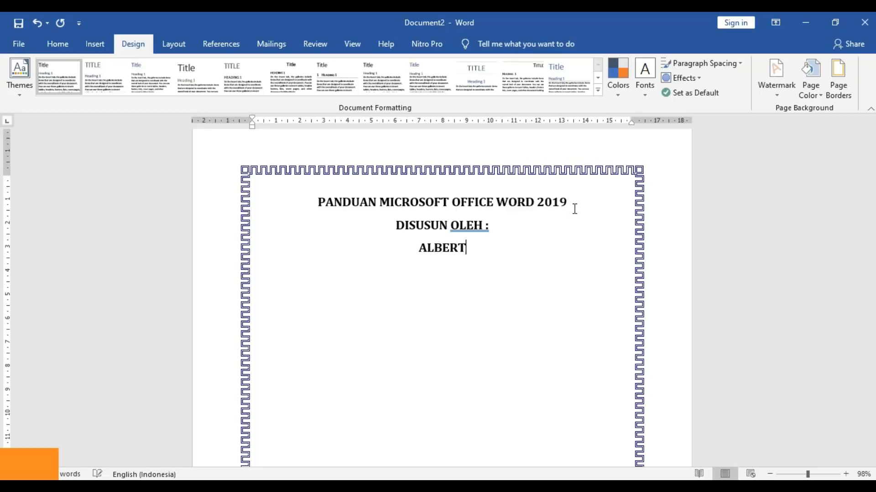
pyautogui.write('NIS')
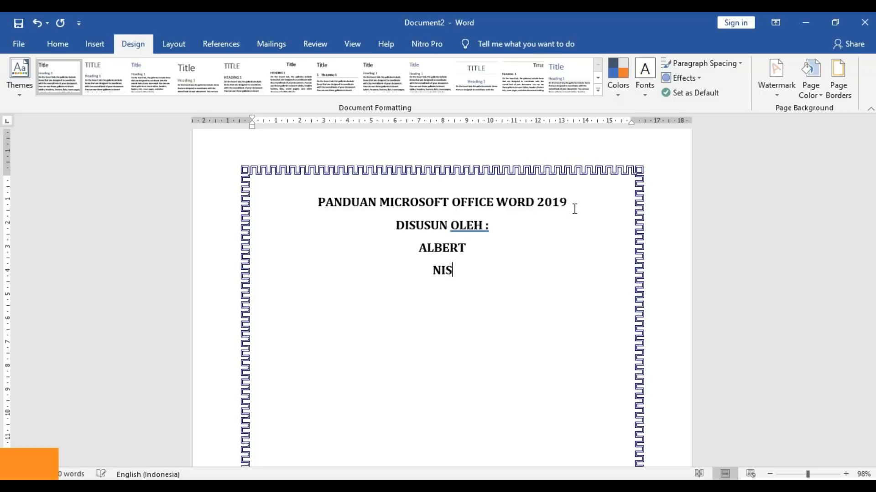
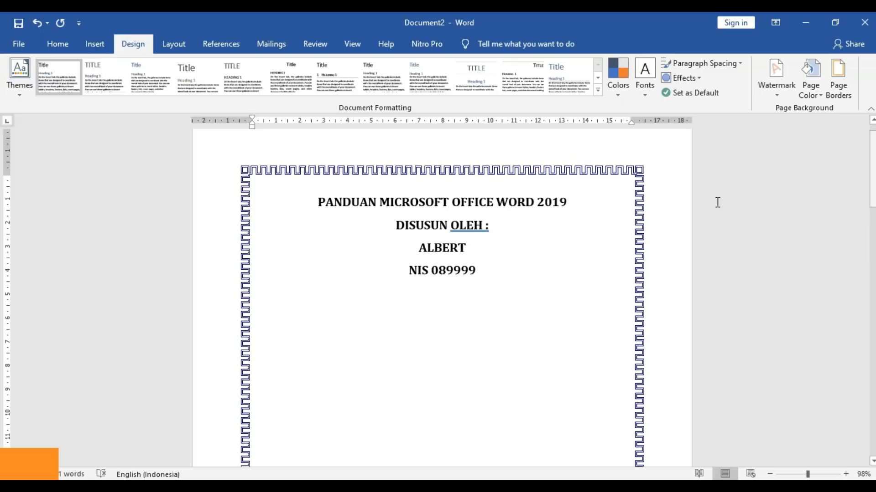
# - Save the bordered cover page as 'Border' and start a new blank document
pyautogui.click(17, 23)
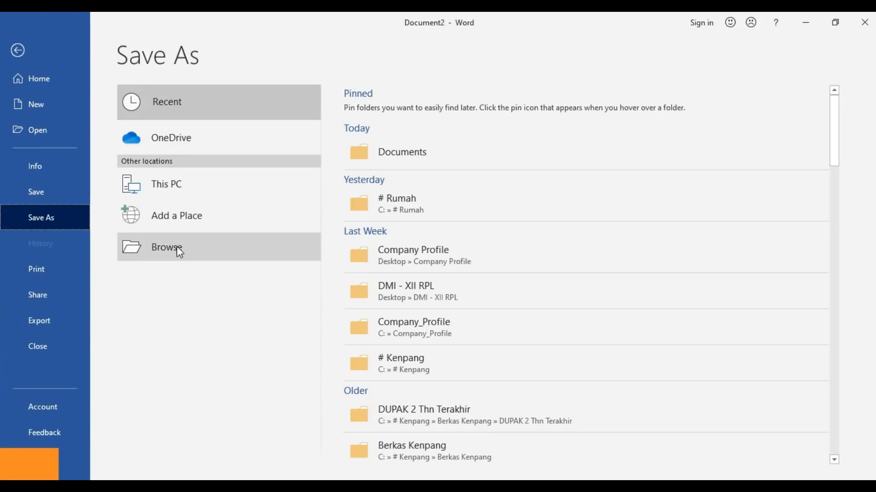
pyautogui.click(177, 251)
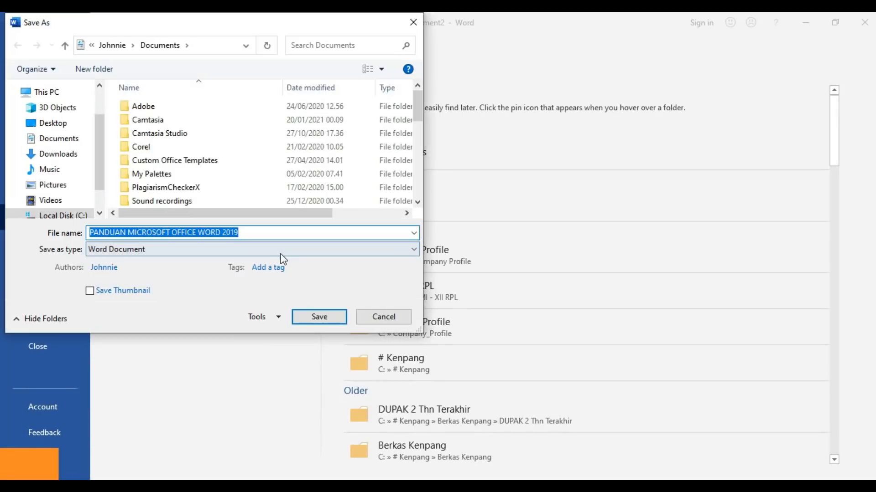
pyautogui.write('sA')
pyautogui.press('BackSpace')
pyautogui.press('BackSpace')
pyautogui.write('BOr')
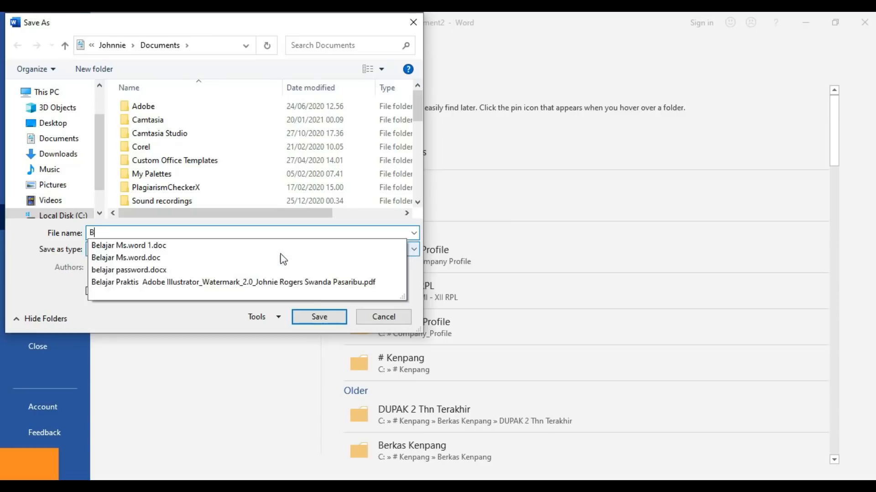
pyautogui.press('BackSpace')
pyautogui.press('BackSpace')
pyautogui.write('or')
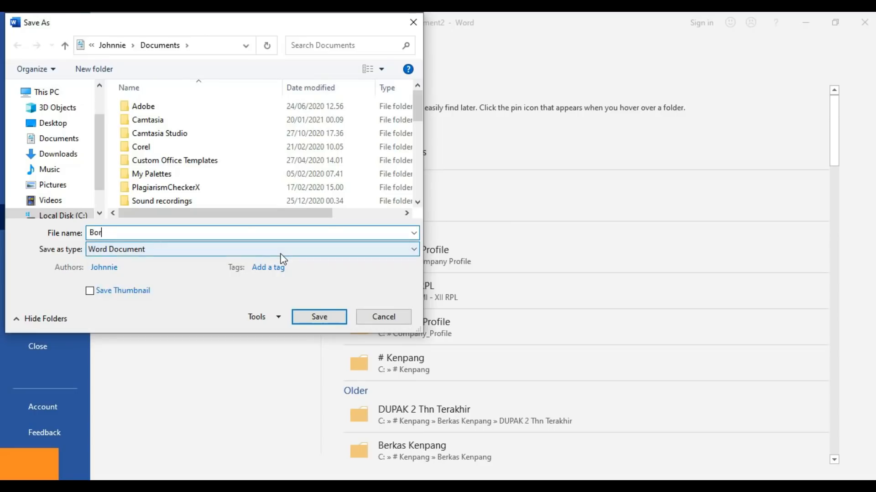
pyautogui.write('der')
pyautogui.click(319, 316)
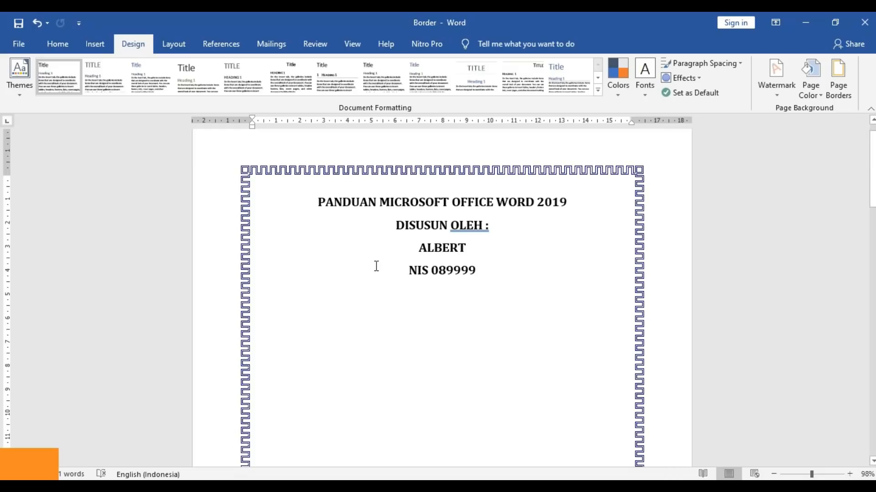
pyautogui.hotkey('ctrl', 'n')
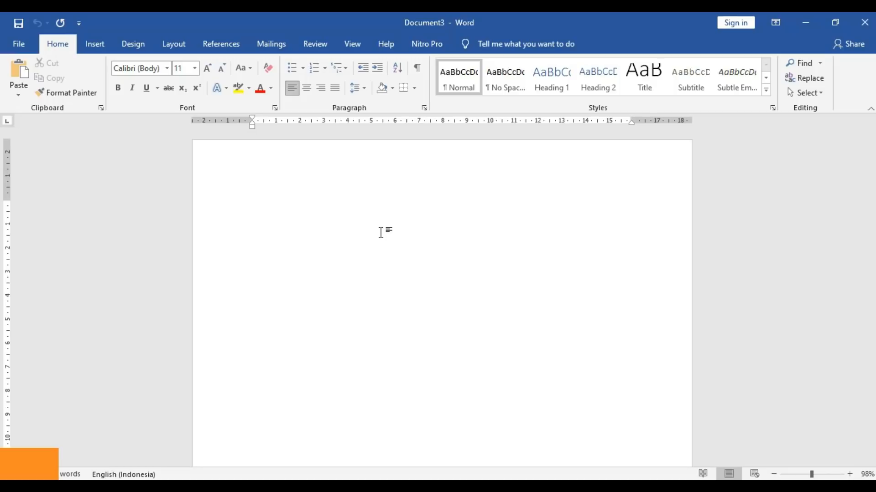
# - Switch to the Insert ribbon in the new blank document
pyautogui.click(95, 46)
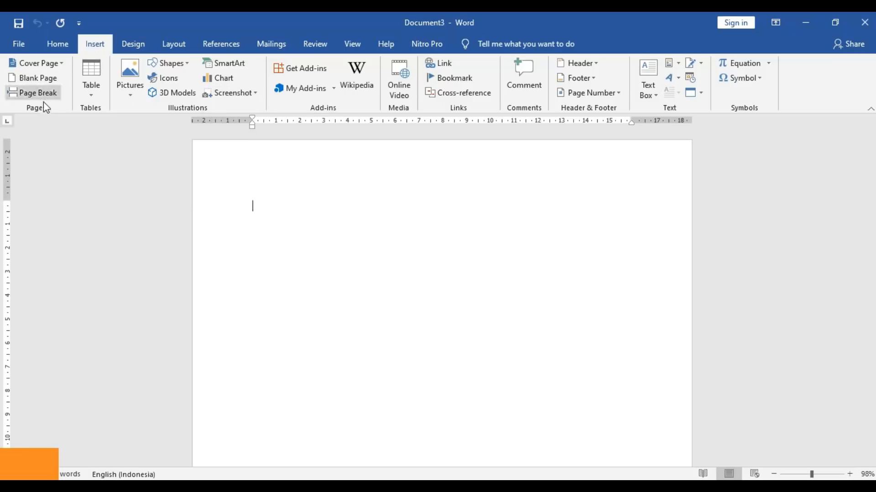
# - Insert the Integral cover page design into the blank document
pyautogui.click(44, 61)
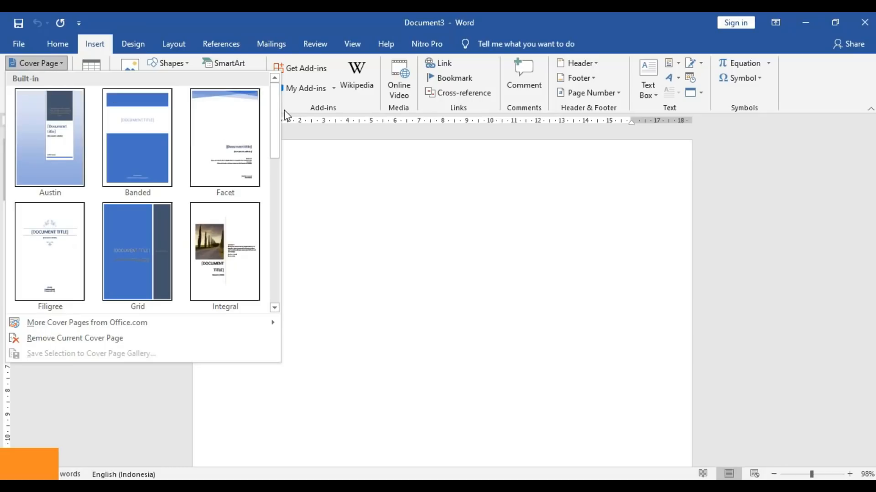
pyautogui.moveTo(276, 110); pyautogui.dragTo(277, 139)
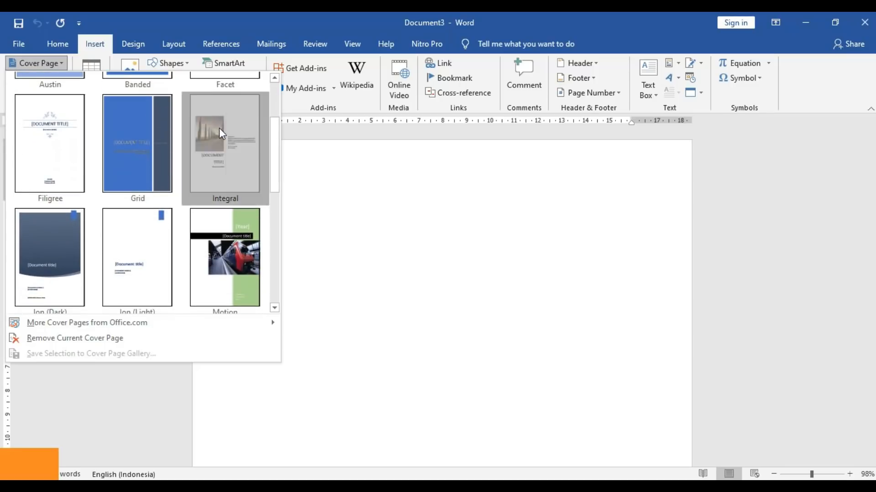
pyautogui.click(219, 129)
pyautogui.moveTo(871, 133); pyautogui.dragTo(866, 182)
# - Fill the cover title with 'PROPOSAL' and the subtitle with 'HUT RI'
pyautogui.click(421, 356)
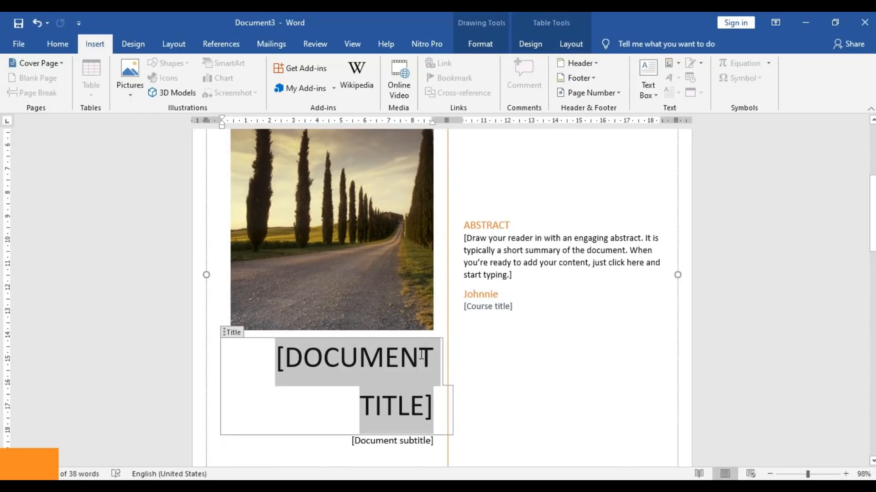
pyautogui.write('PRO')
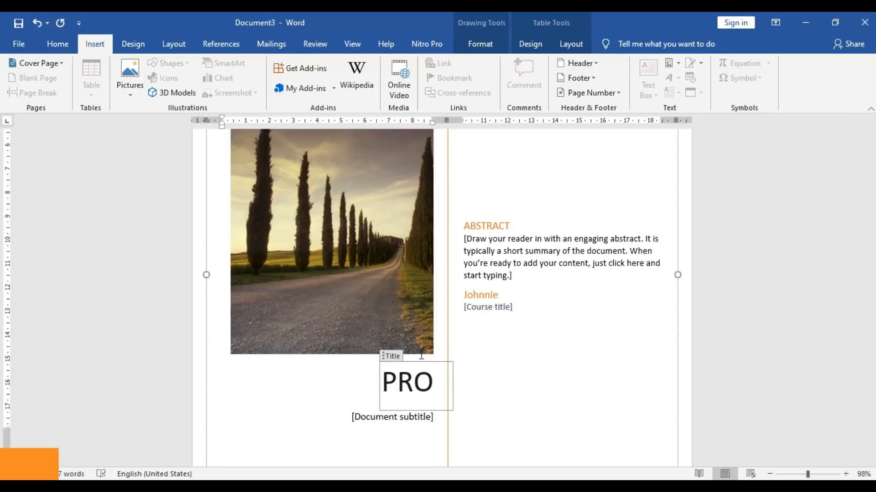
pyautogui.write('POSAN')
pyautogui.press('BackSpace')
pyautogui.write('L')
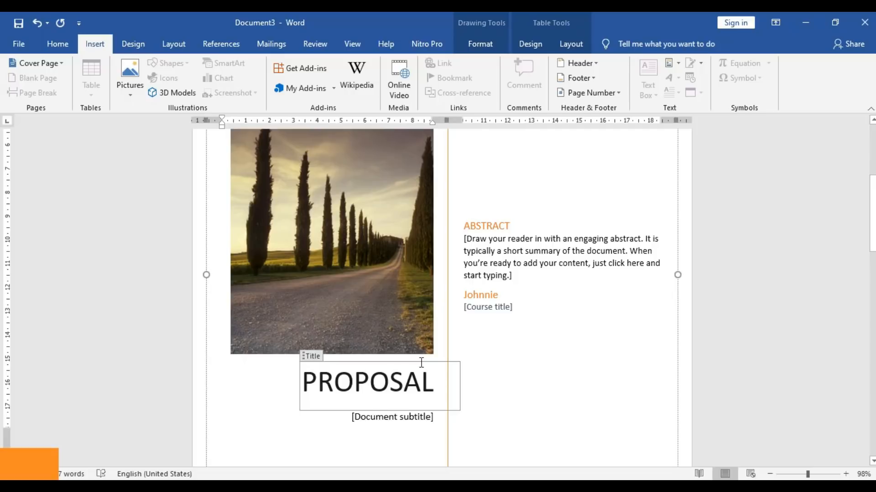
pyautogui.click(398, 415)
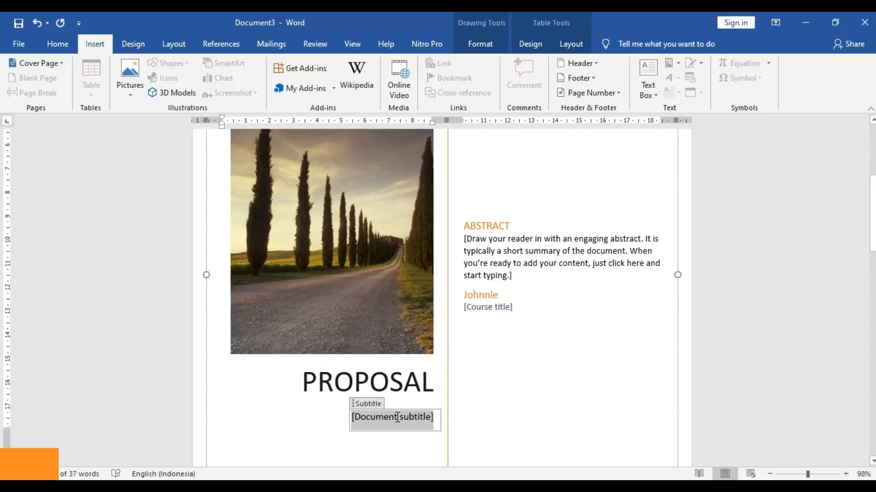
pyautogui.write('HUT RI')
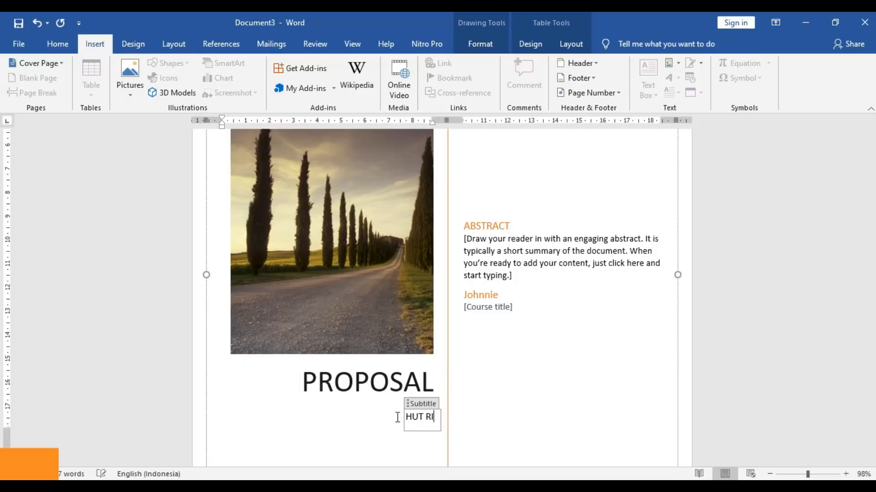
# - Type the abstract 'Berikut ini Proposal pelaksaan Kegiatan HUT RI ke 75' and select the course title placeholder
pyautogui.click(489, 238)
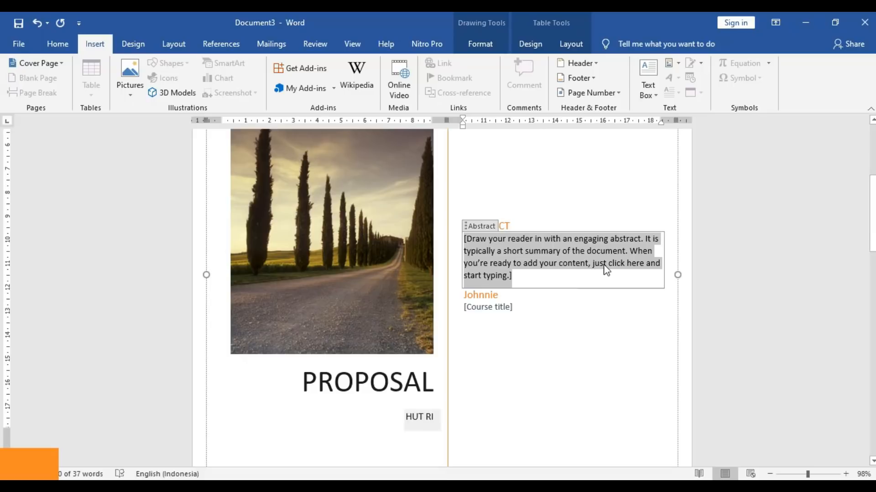
pyautogui.write('Berik')
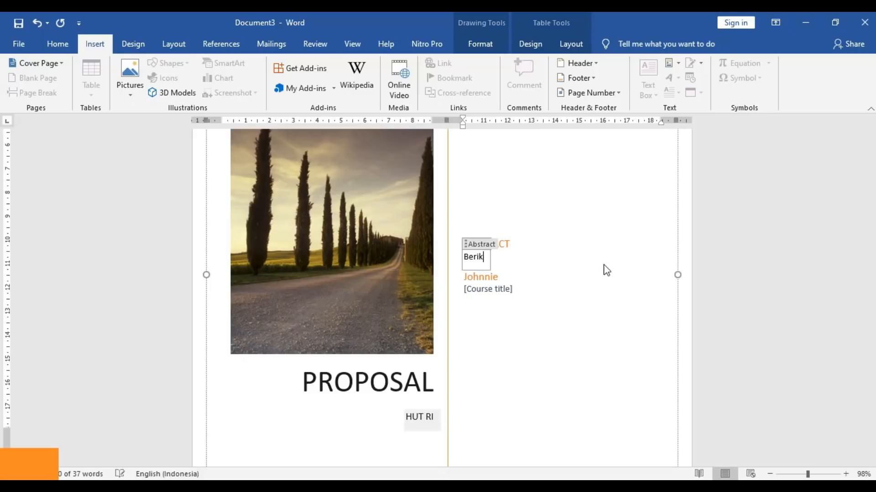
pyautogui.write('ut ini ')
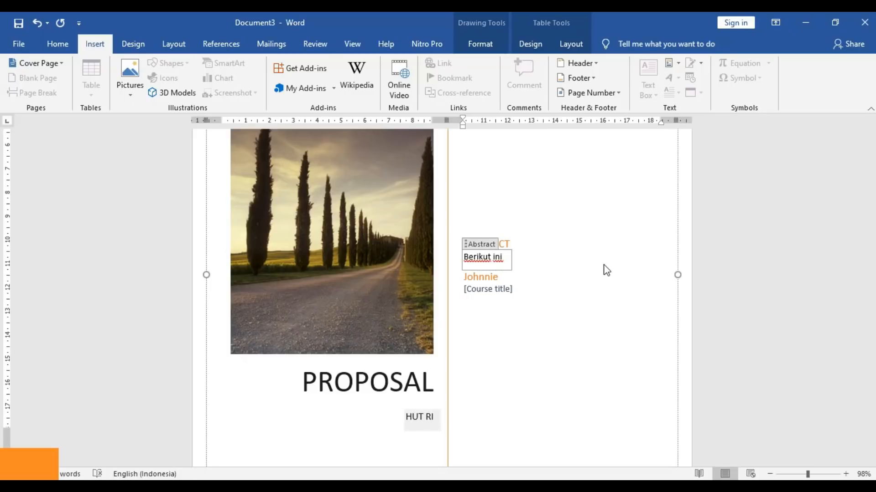
pyautogui.write('Propos')
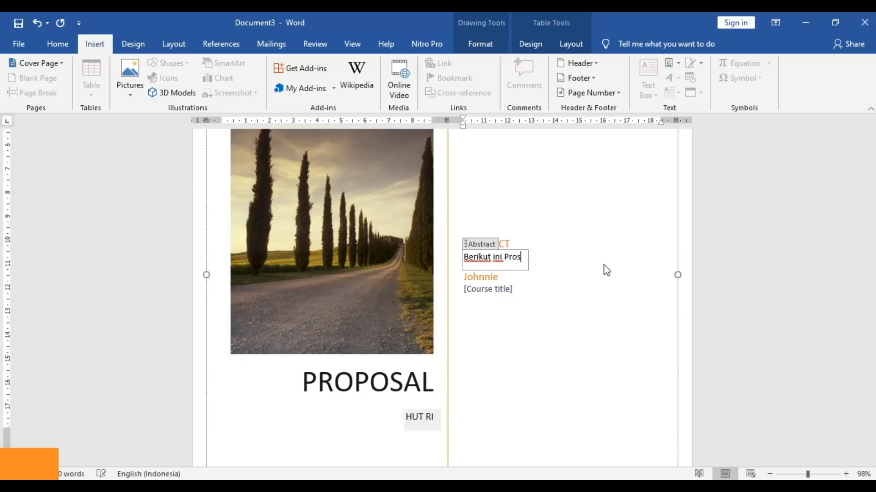
pyautogui.write('al')
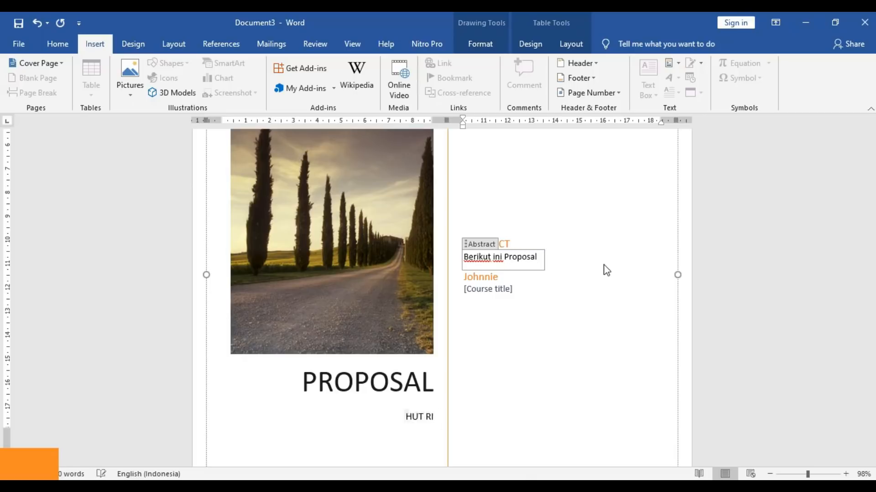
pyautogui.write(' pelaksaa')
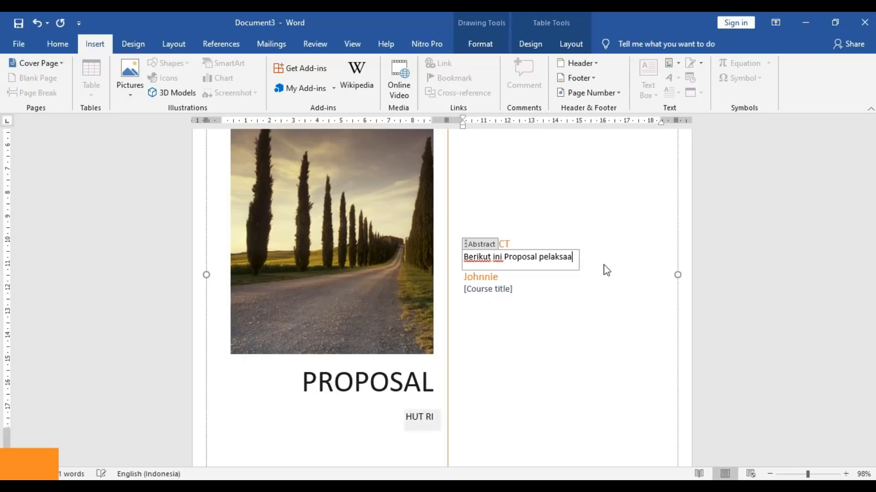
pyautogui.write('n Kegiatan HU')
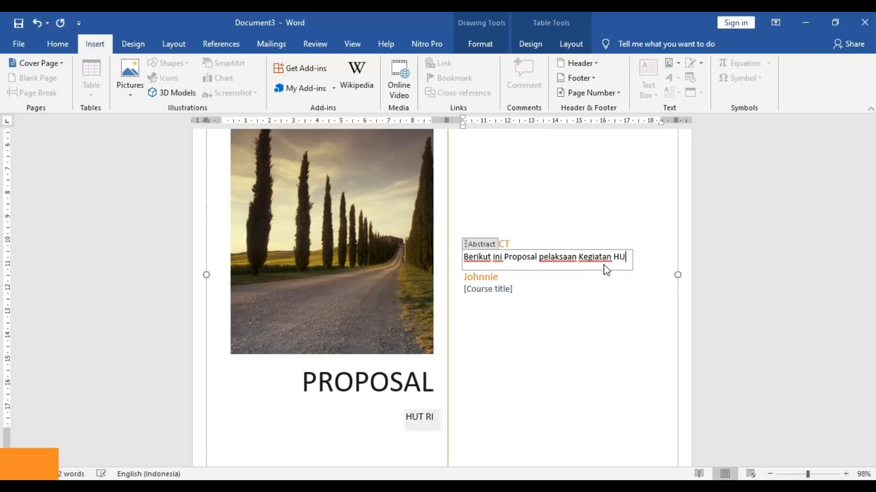
pyautogui.write('T RI ke 75')
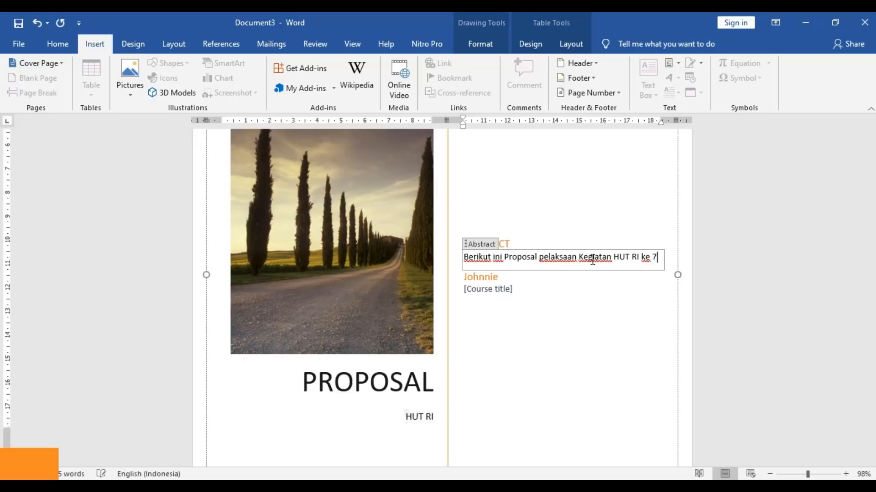
pyautogui.click(505, 292)
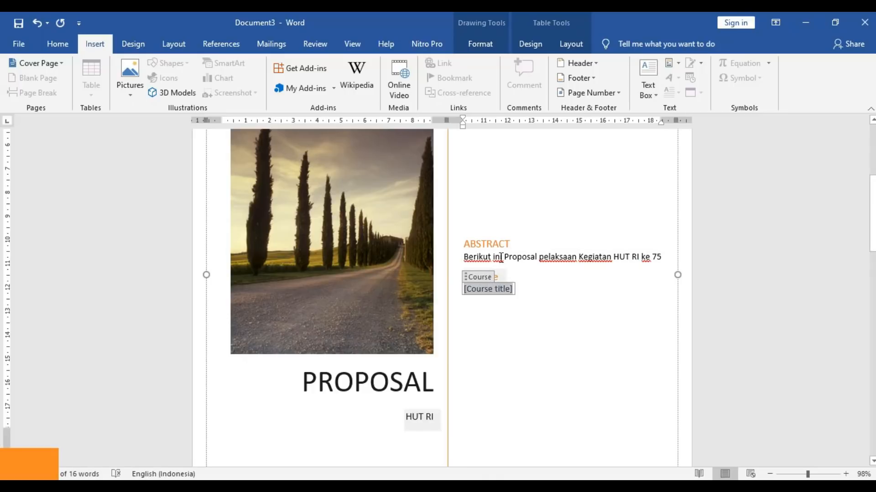
pyautogui.click(503, 237)
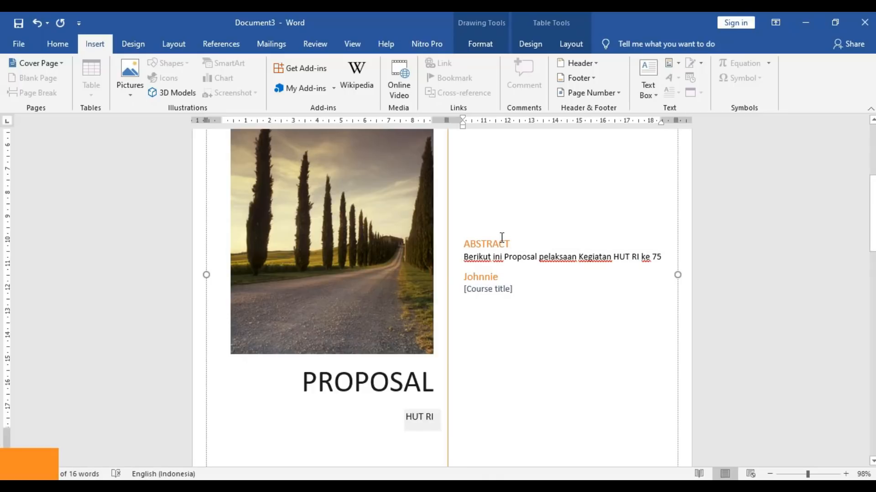
pyautogui.click(528, 300)
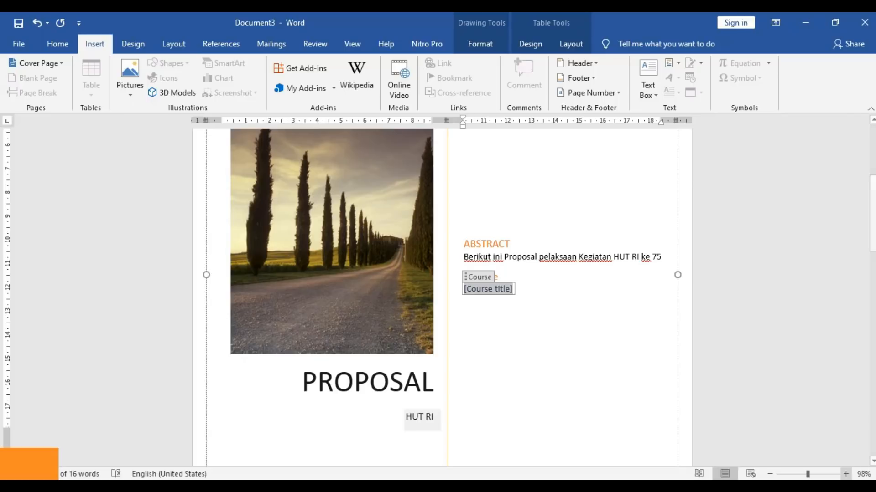
pyautogui.click(800, 475)
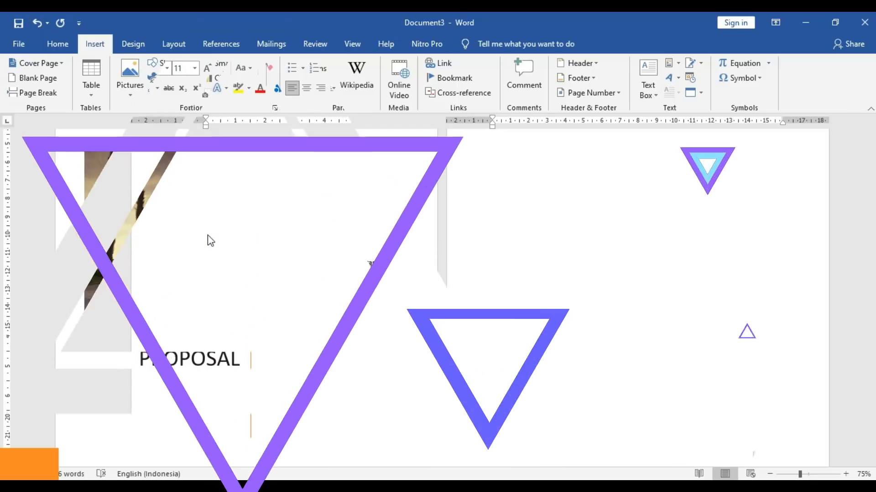
# - Make the blank Document1 active for typing
pyautogui.click(283, 220)
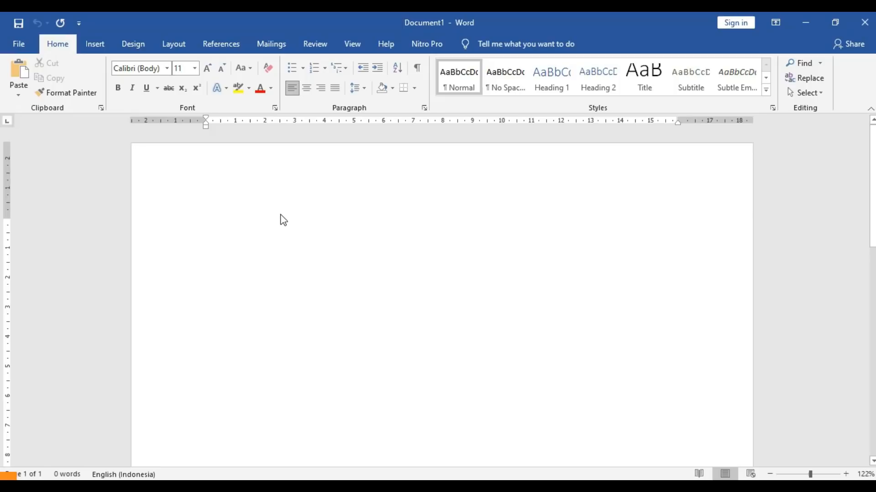
# - Type 'Pengaturan Tabulasi', then a centred 'Daftar Isi' line beneath it
pyautogui.write('Pengaturan')
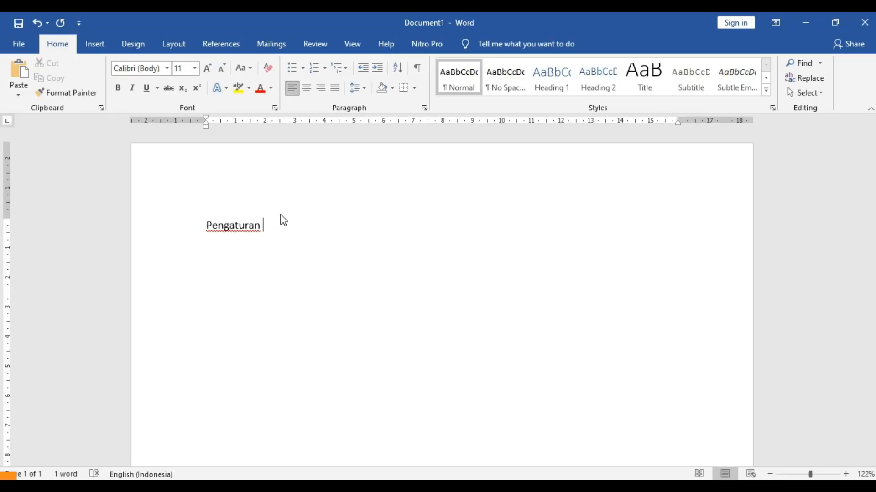
pyautogui.write(' Tabulasi')
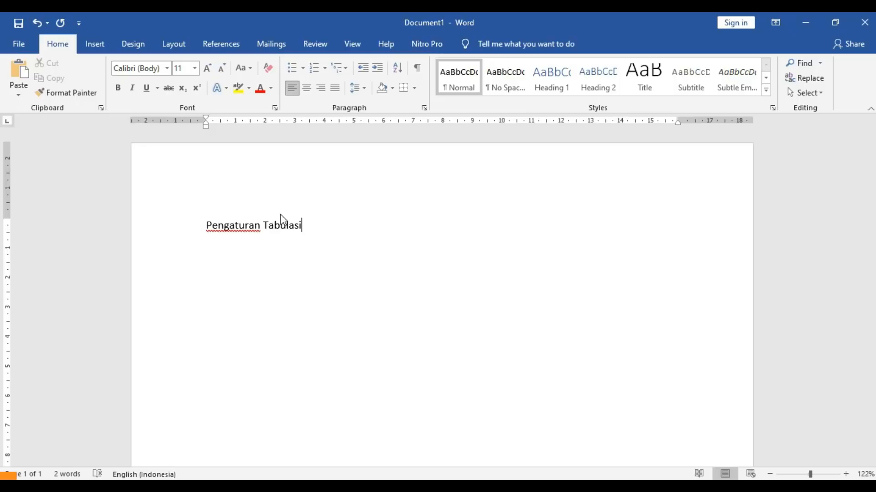
pyautogui.press('Return')
pyautogui.write('Daftar Isi')
pyautogui.hotkey('ctrl', 'e')
# - Add a left-aligned line below Daftar Isi and paste the uprint.id contents copied in Chrome
pyautogui.press('Return')
pyautogui.hotkey('ctrl', 'l')
pyautogui.click(98, 486)
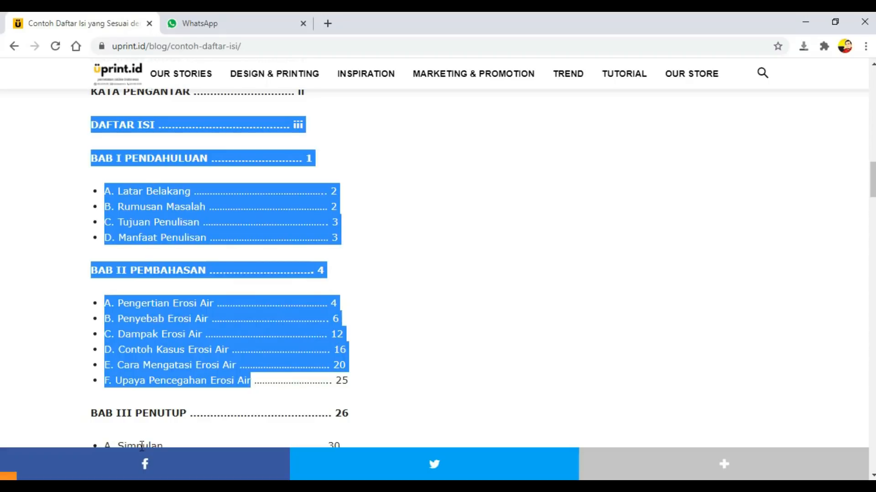
pyautogui.click(176, 486)
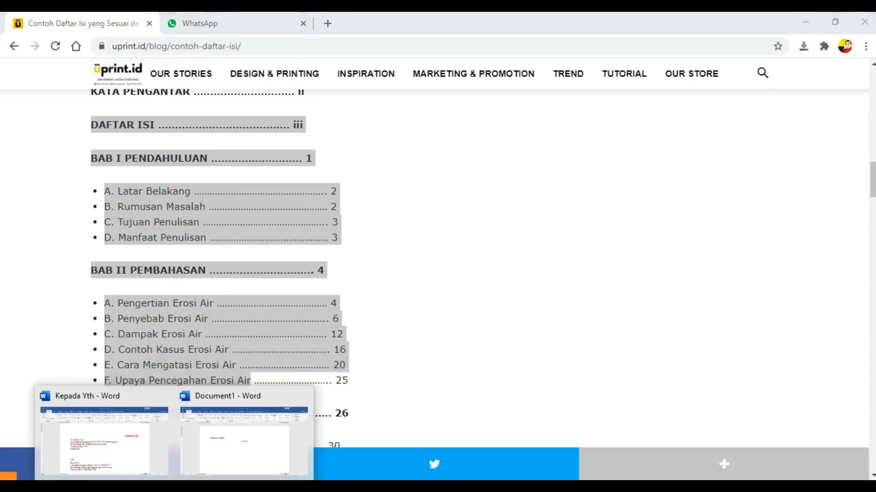
pyautogui.click(221, 453)
pyautogui.hotkey('ctrl', 'v')
# - Delete the page numbers from BAB I's entries A through D
pyautogui.scroll(-1, 241, 304)
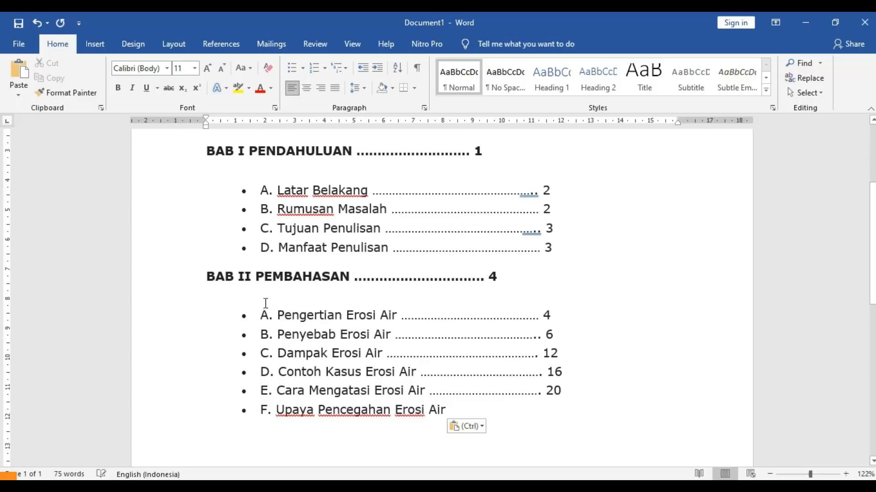
pyautogui.moveTo(529, 190); pyautogui.dragTo(559, 255)
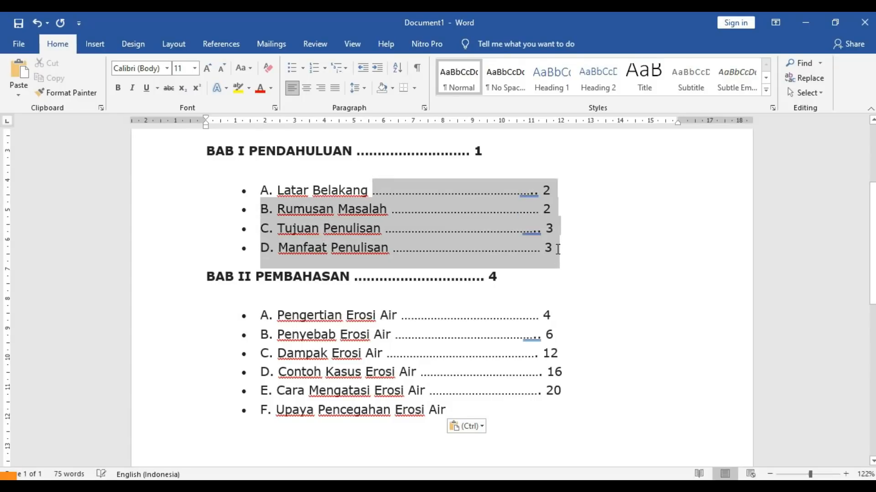
pyautogui.click(554, 187)
pyautogui.press('BackSpace')
pyautogui.press('BackSpace')
pyautogui.press('BackSpace')
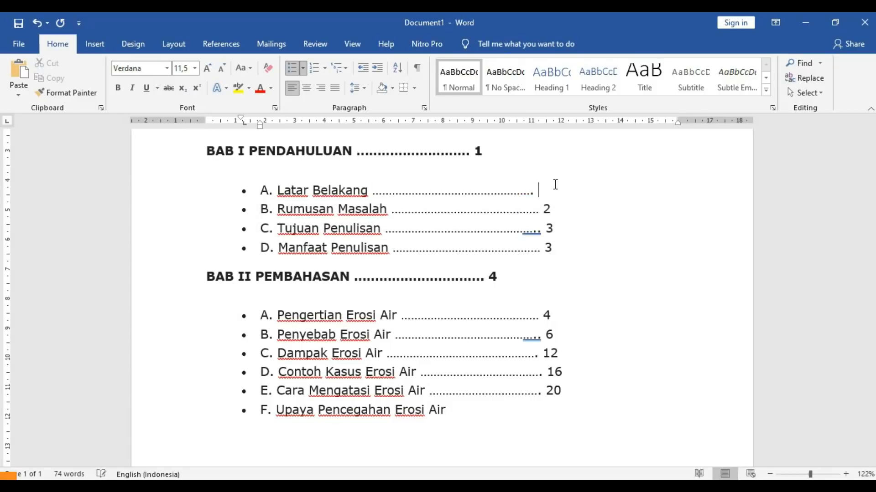
pyautogui.hotkey('shift', 'Right')
pyautogui.hotkey('shift', 'Right')
pyautogui.press('BackSpace')
pyautogui.press('Down')
pyautogui.hotkey('shift', 'End')
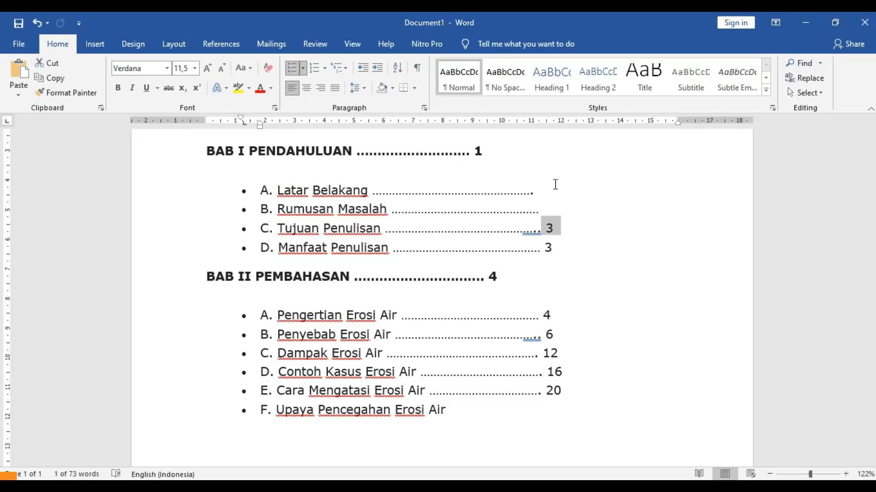
pyautogui.press('BackSpace')
pyautogui.press('Down')
pyautogui.hotkey('shift', 'Right')
pyautogui.hotkey('shift', 'Right')
pyautogui.hotkey('shift', 'Right')
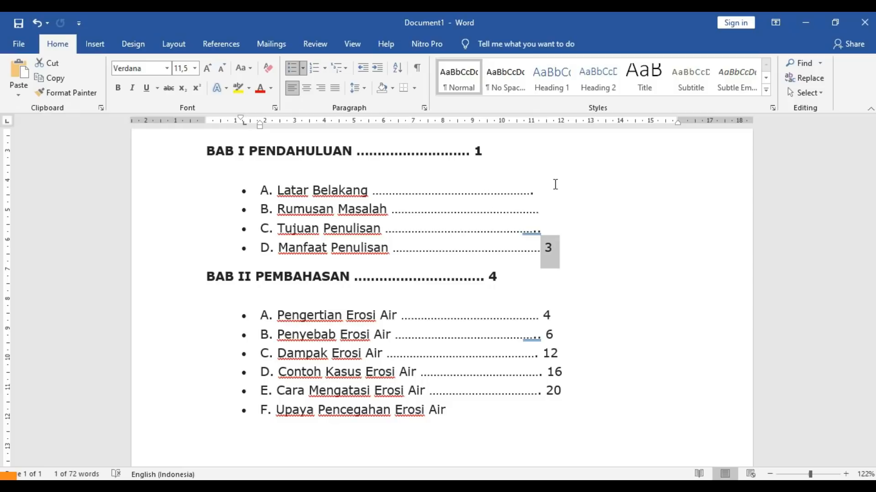
pyautogui.press('BackSpace')
# - Put BAB II back on its own line and delete the leftover dot leaders and numbers
pyautogui.press('Return')
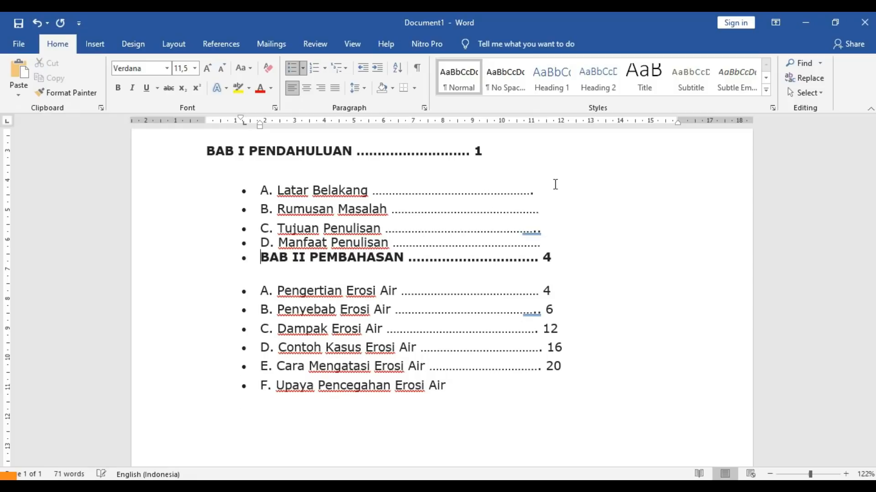
pyautogui.press('Return')
pyautogui.press('BackSpace')
pyautogui.press('Return')
pyautogui.click(519, 322)
pyautogui.press('BackSpace')
pyautogui.moveTo(571, 328); pyautogui.dragTo(580, 359)
pyautogui.press('BackSpace')
pyautogui.press('BackSpace')
pyautogui.moveTo(508, 375); pyautogui.dragTo(557, 376)
pyautogui.press('BackSpace')
pyautogui.moveTo(446, 245); pyautogui.dragTo(532, 237)
pyautogui.press('BackSpace')
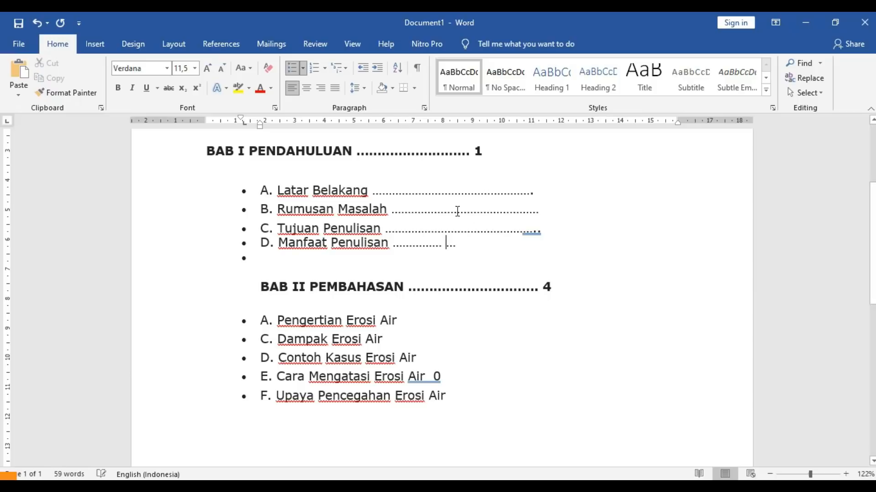
# - Apply bullets to entries A–F, then remove the bullets from BAB I's items and the empty line
pyautogui.moveTo(269, 190); pyautogui.dragTo(429, 397)
pyautogui.click(292, 67)
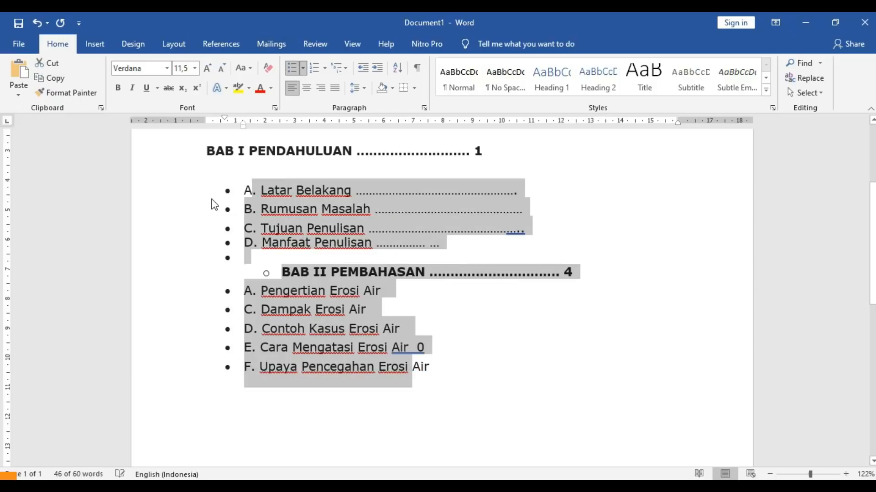
pyautogui.click(238, 196)
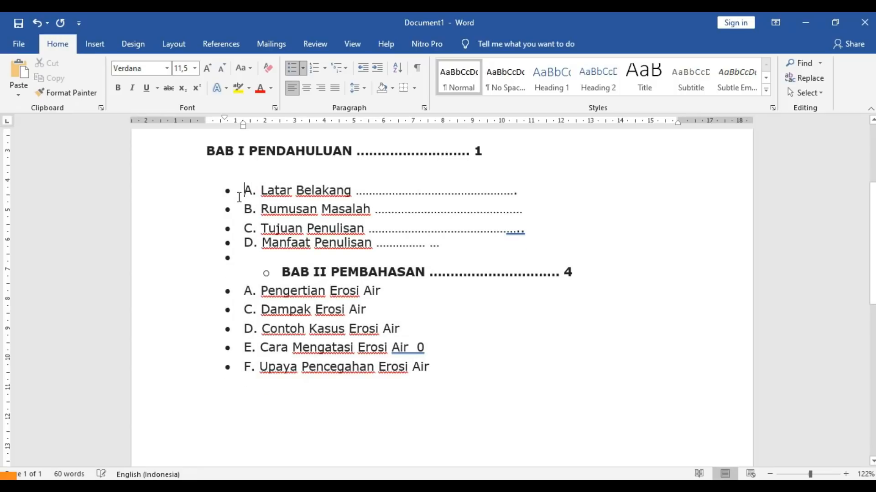
pyautogui.press('BackSpace')
pyautogui.press('Down')
pyautogui.press('BackSpace')
pyautogui.press('Down')
pyautogui.press('BackSpace')
pyautogui.press('Down')
pyautogui.press('BackSpace')
pyautogui.press('Down')
pyautogui.press('BackSpace')
# - Remove the bullets from BAB II's entries, A. Pengertian Erosi Air through F
pyautogui.press('Down')
pyautogui.press('Down')
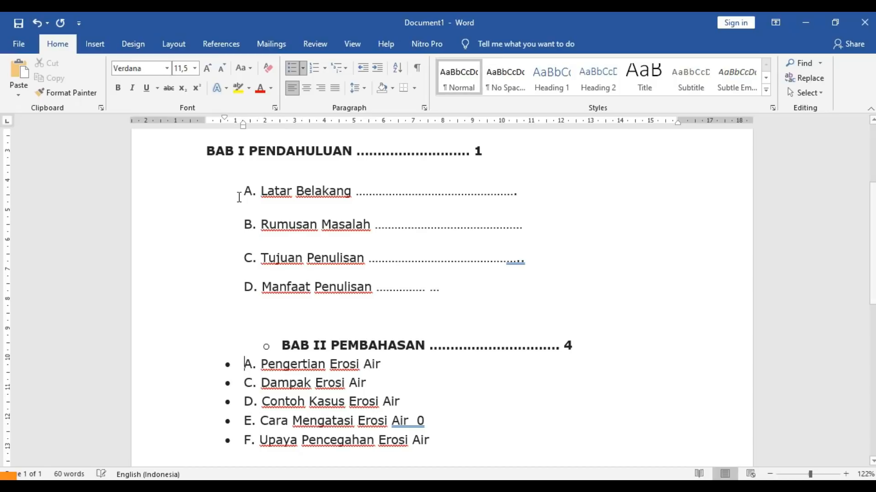
pyautogui.press('BackSpace')
pyautogui.press('Down')
pyautogui.press('BackSpace')
pyautogui.press('Down')
pyautogui.press('BackSpace')
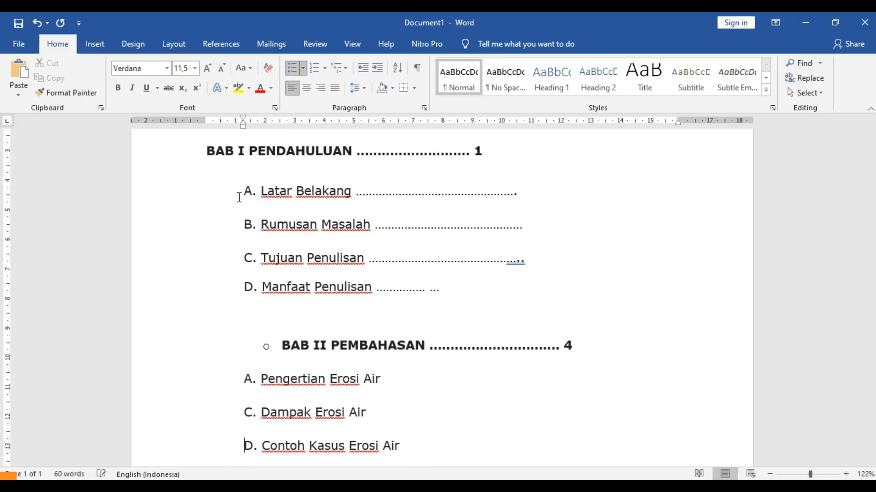
pyautogui.press('Down')
pyautogui.press('BackSpace')
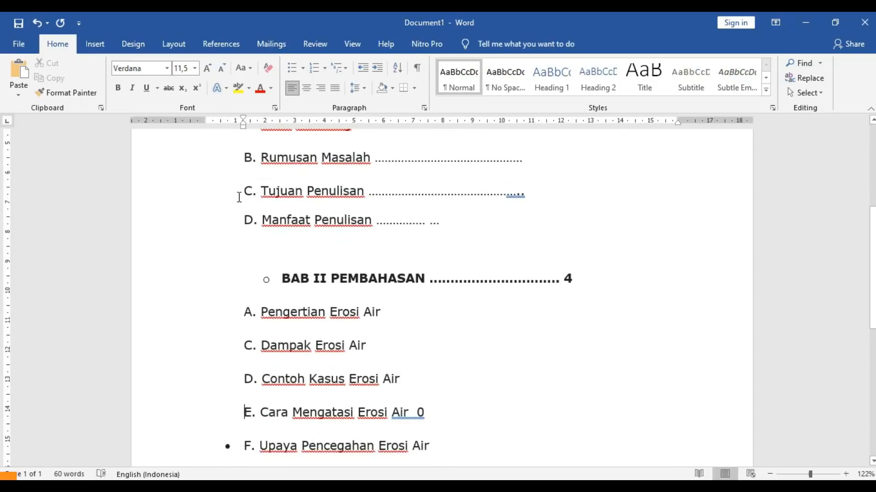
pyautogui.press('Down')
pyautogui.press('Down')
pyautogui.press('Up')
pyautogui.press('BackSpace')
pyautogui.press('Up')
pyautogui.press('Up')
pyautogui.press('Up')
pyautogui.press('Up')
# - Move BAB II PEMBAHASAN flush left, delete its page number 4, and select the whole document
pyautogui.press('Down')
pyautogui.press('Down')
pyautogui.press('BackSpace')
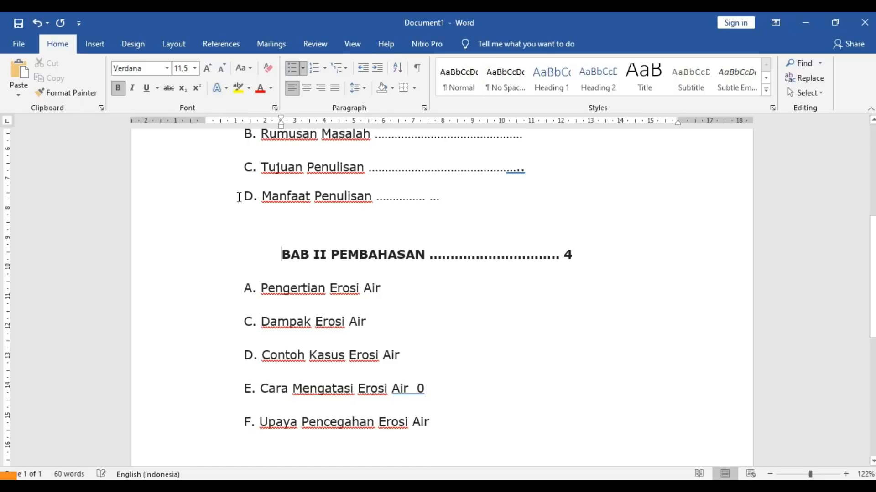
pyautogui.press('BackSpace')
pyautogui.press('End')
pyautogui.press('BackSpace')
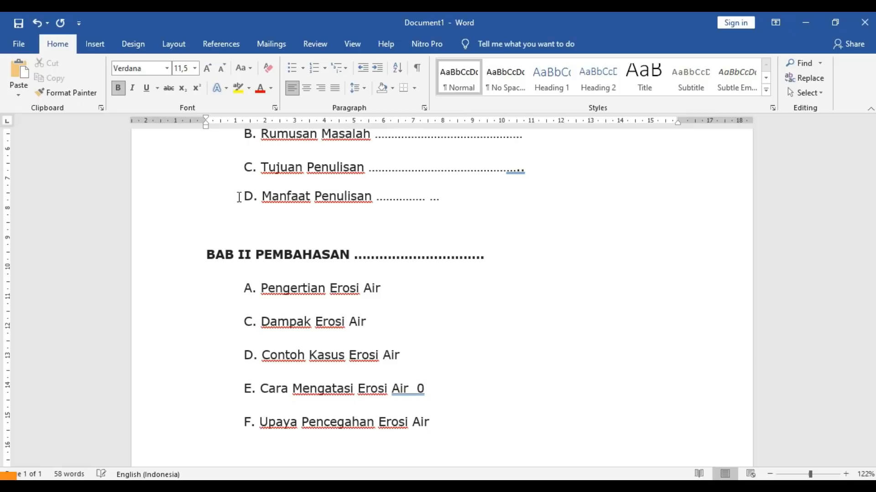
pyautogui.hotkey('ctrl', 'Home')
pyautogui.hotkey('ctrl', 'a')
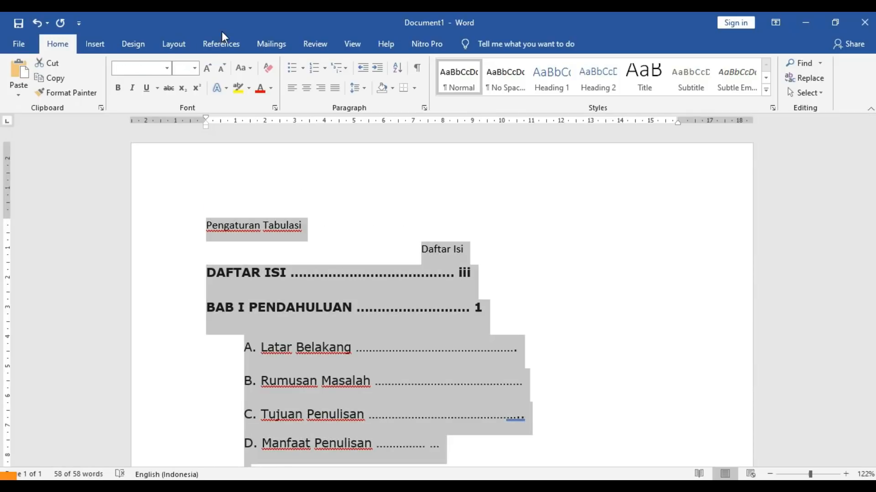
# - Set 0 pt spacing before and after for all contents paragraphs, then select the Daftar Isi heading
pyautogui.click(170, 46)
pyautogui.click(358, 93)
pyautogui.write('0')
pyautogui.press('Return')
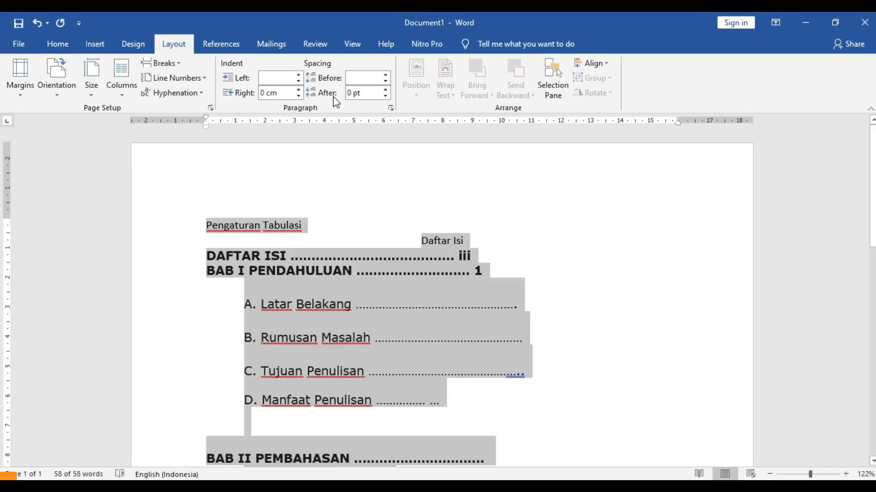
pyautogui.click(312, 313)
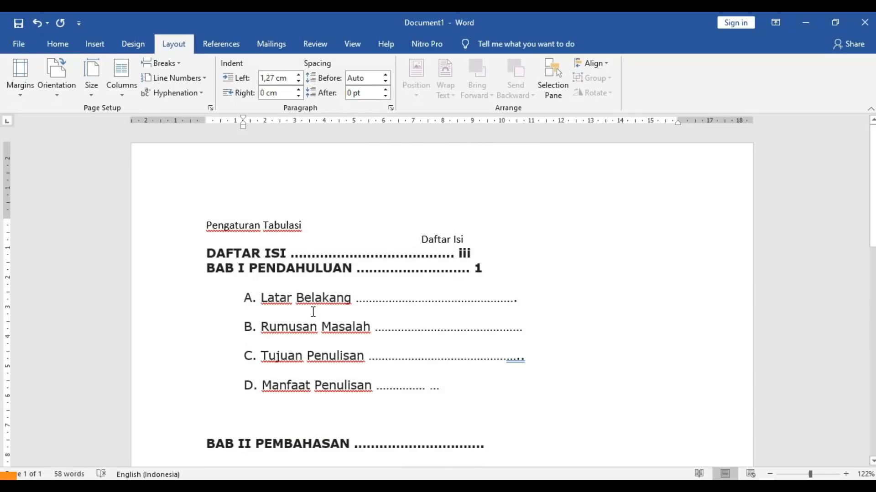
pyautogui.hotkey('ctrl', 'q')
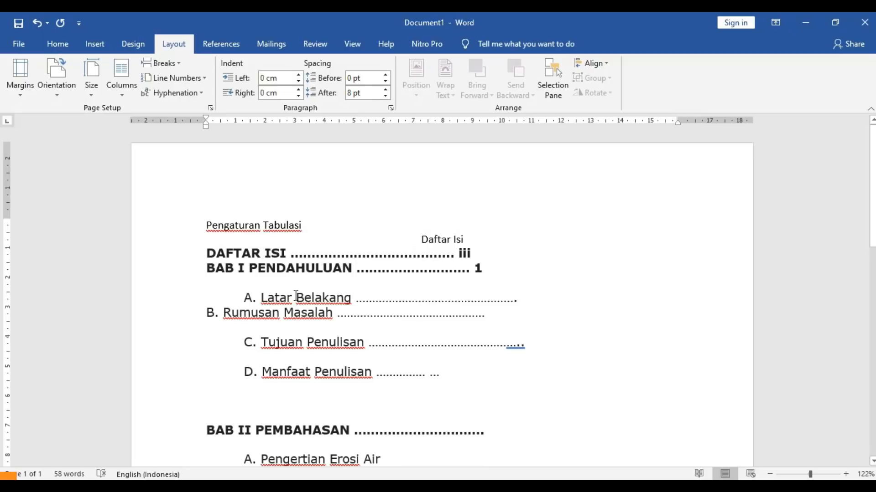
pyautogui.hotkey('ctrl', 'z')
pyautogui.hotkey('ctrl', 'a')
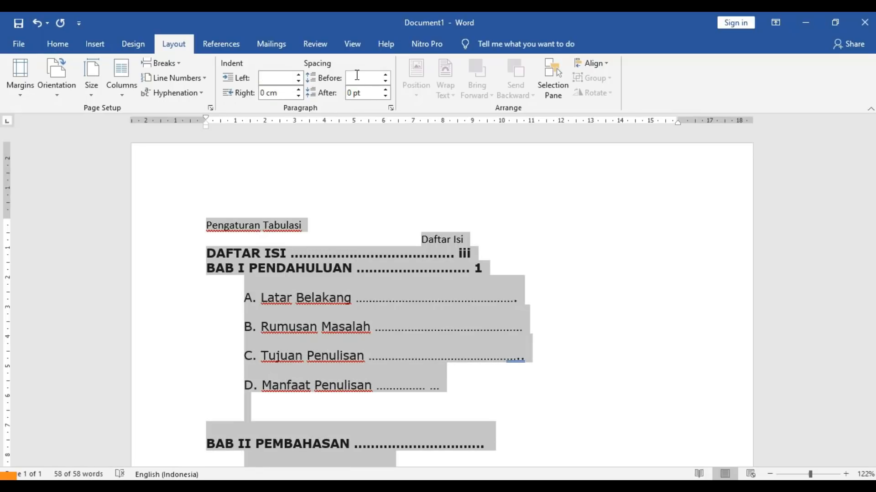
pyautogui.write('0')
pyautogui.press('Return')
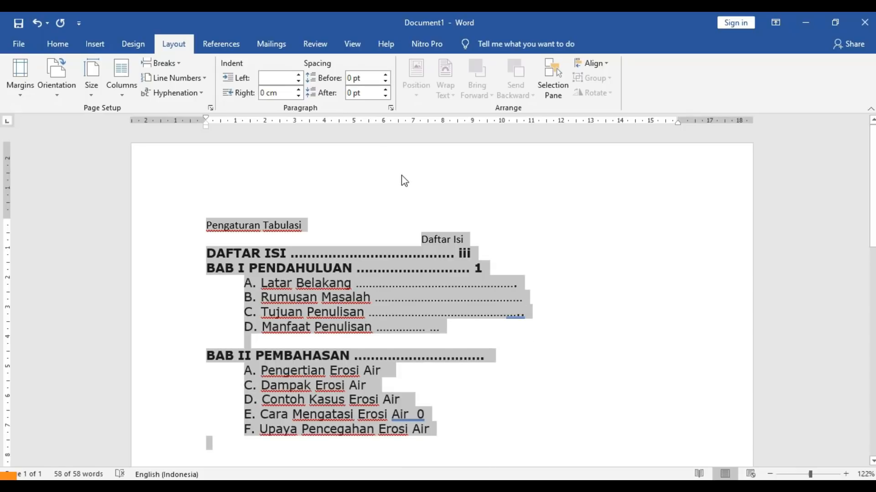
pyautogui.click(421, 231)
pyautogui.moveTo(421, 237); pyautogui.dragTo(460, 238)
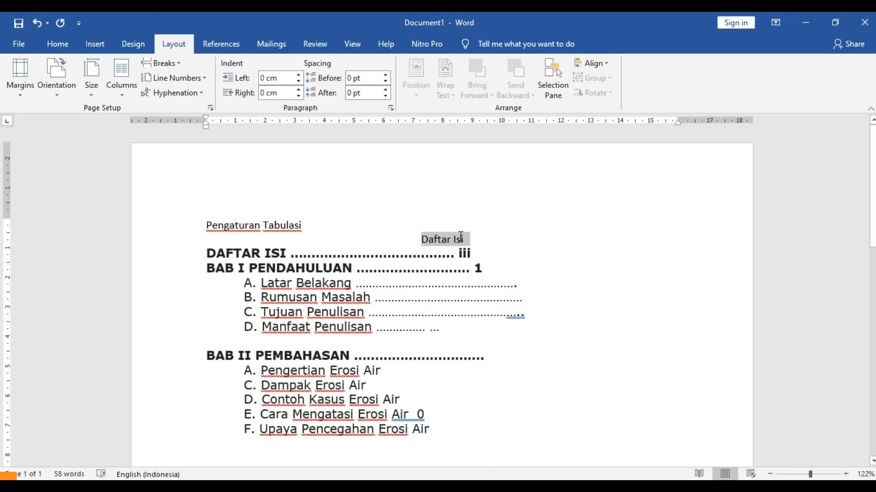
# - Make the heading bold, one size larger, and all capitals as 'DAFTAR ISI'
pyautogui.hotkey('ctrl', 'b')
pyautogui.hotkey('ctrl', ']')
pyautogui.hotkey('ctrl', ']')
pyautogui.hotkey('ctrl', ']')
pyautogui.hotkey('ctrl', ']')
pyautogui.hotkey('ctrl', ']')
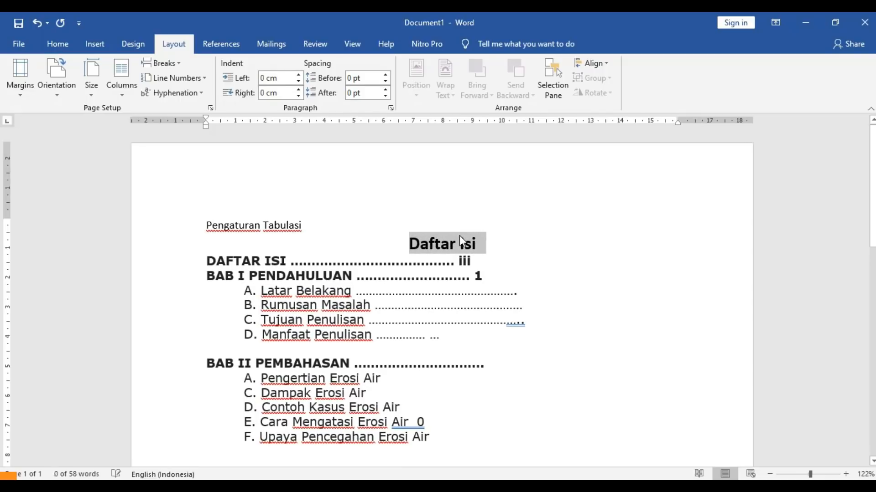
pyautogui.hotkey('shift', 'F3')
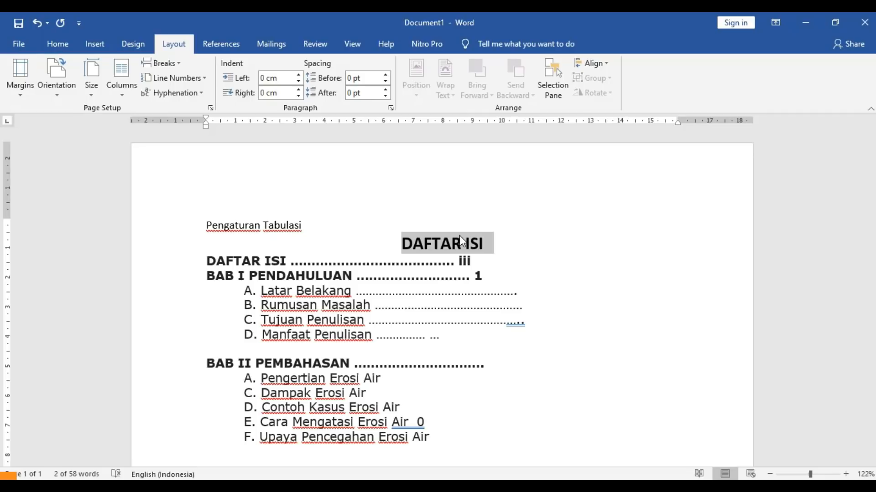
pyautogui.moveTo(502, 240); pyautogui.dragTo(413, 243)
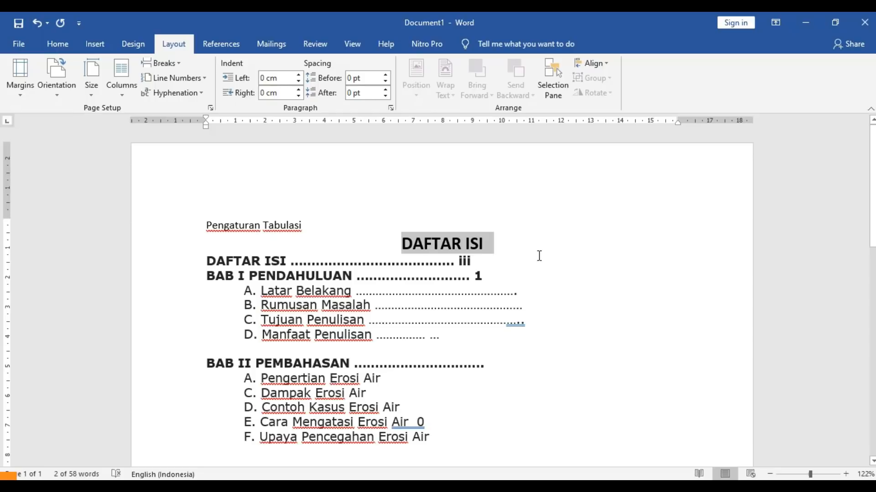
pyautogui.hotkey('shift', 'F3')
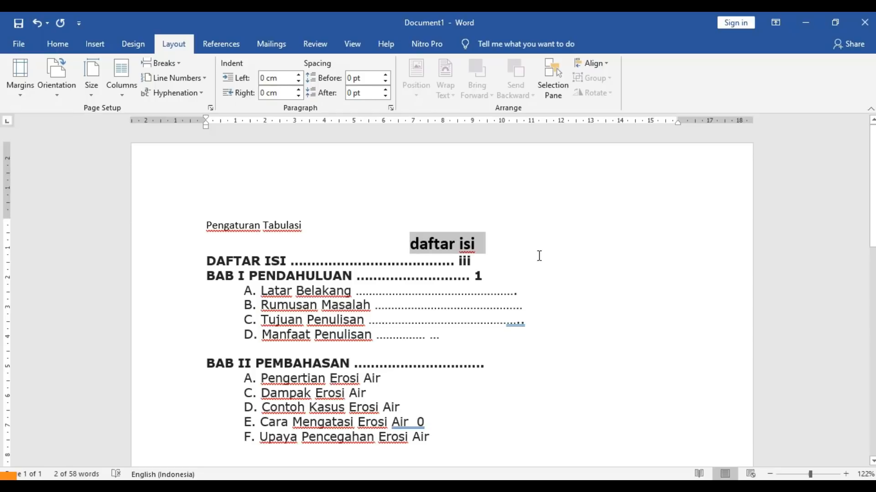
pyautogui.hotkey('shift', 'F3')
pyautogui.hotkey('shift', 'F3')
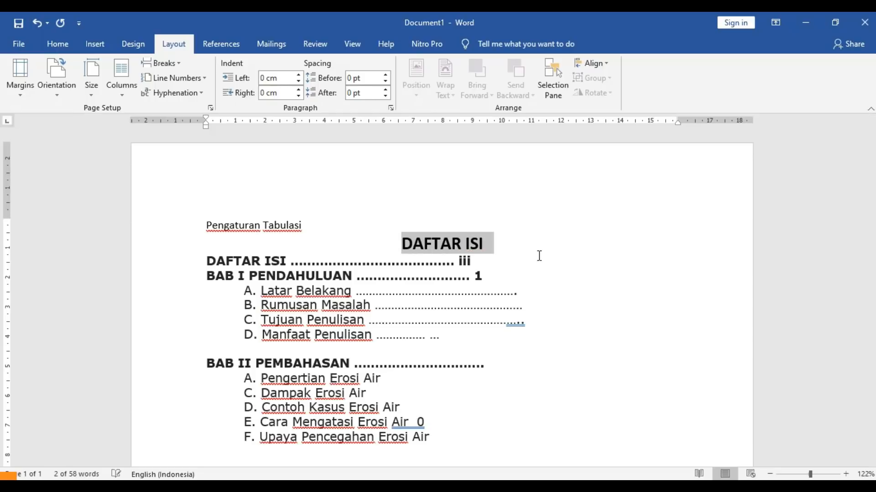
# - Add a blank line below the title, then delete page numbers iii and 1 and Manfaat Penulisan's stray dots
pyautogui.click(525, 247)
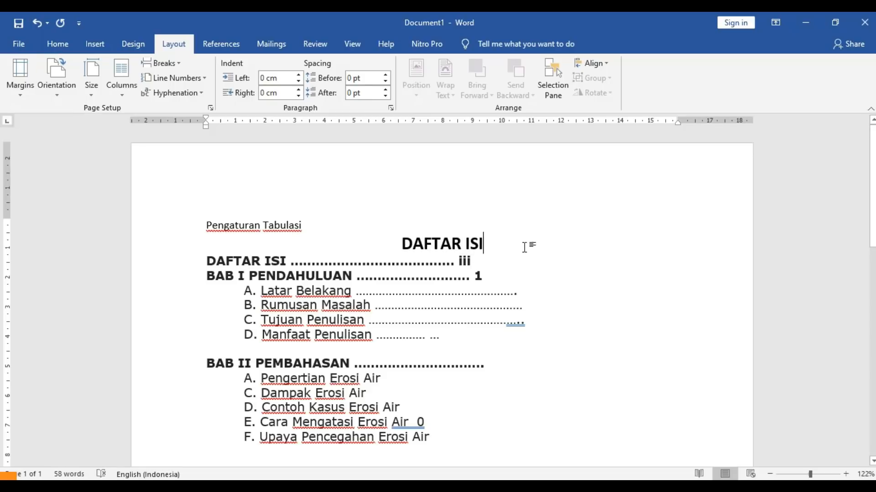
pyautogui.press('Return')
pyautogui.press('Down')
pyautogui.hotkey('shift', 'End')
pyautogui.press('Delete')
pyautogui.press('Down')
pyautogui.hotkey('shift', 'End')
pyautogui.press('Delete')
pyautogui.press('Up')
pyautogui.press('Up')
pyautogui.press('Up')
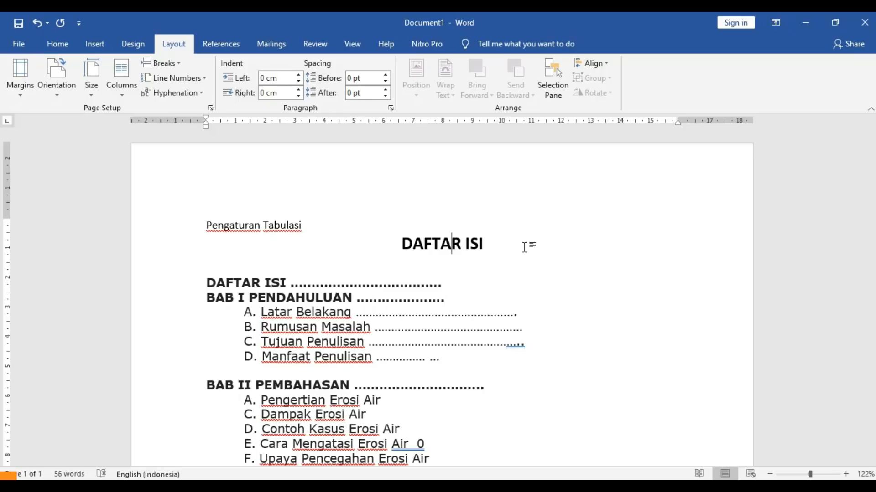
pyautogui.press('Down')
pyautogui.press('Down')
pyautogui.press('Down')
pyautogui.press('Down')
pyautogui.press('Down')
pyautogui.press('Down')
pyautogui.press('Down')
pyautogui.press('Down')
pyautogui.press('Up')
pyautogui.press('End')
pyautogui.press('BackSpace')
pyautogui.press('BackSpace')
pyautogui.press('BackSpace')
pyautogui.press('BackSpace')
pyautogui.press('BackSpace')
pyautogui.press('BackSpace')
pyautogui.press('BackSpace')
pyautogui.press('BackSpace')
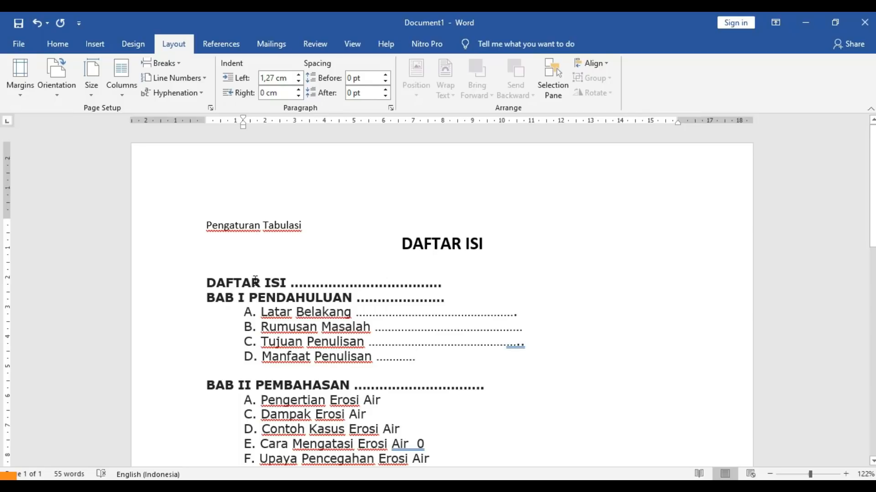
# - Add a 2 cm tab stop to the selected table of contents lines
pyautogui.moveTo(210, 284); pyautogui.dragTo(448, 416)
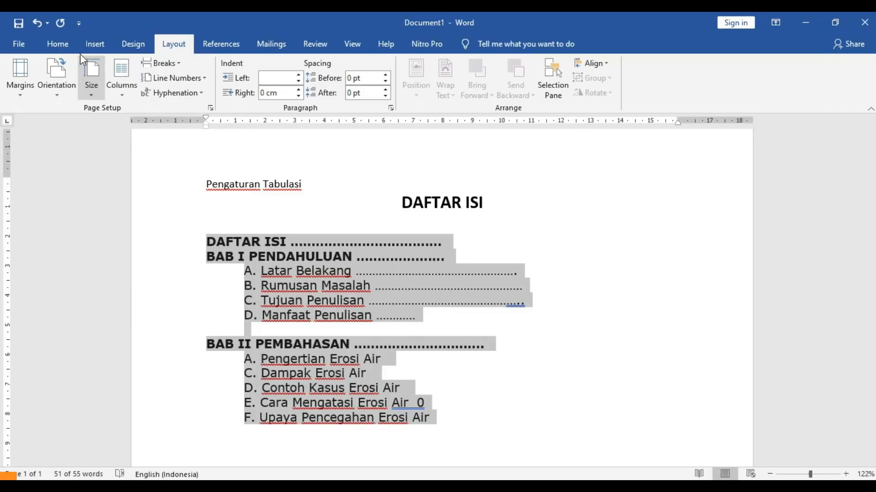
pyautogui.click(62, 43)
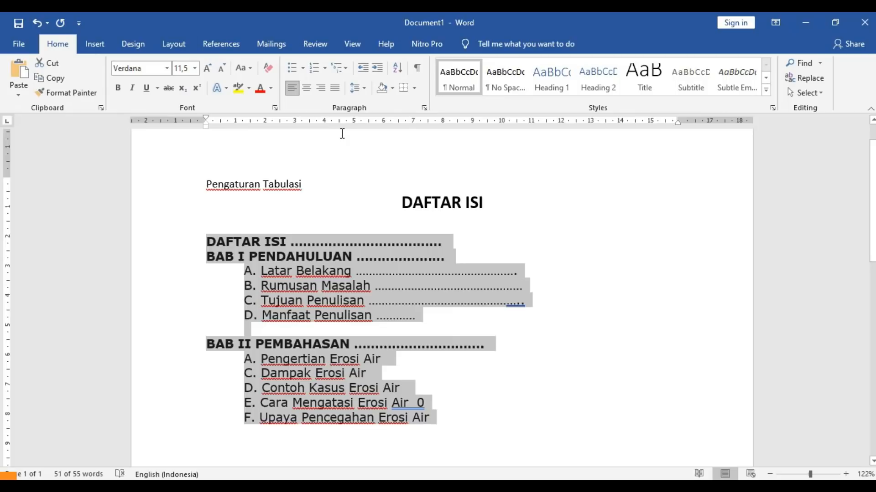
pyautogui.click(424, 108)
pyautogui.moveTo(425, 72); pyautogui.dragTo(559, 119)
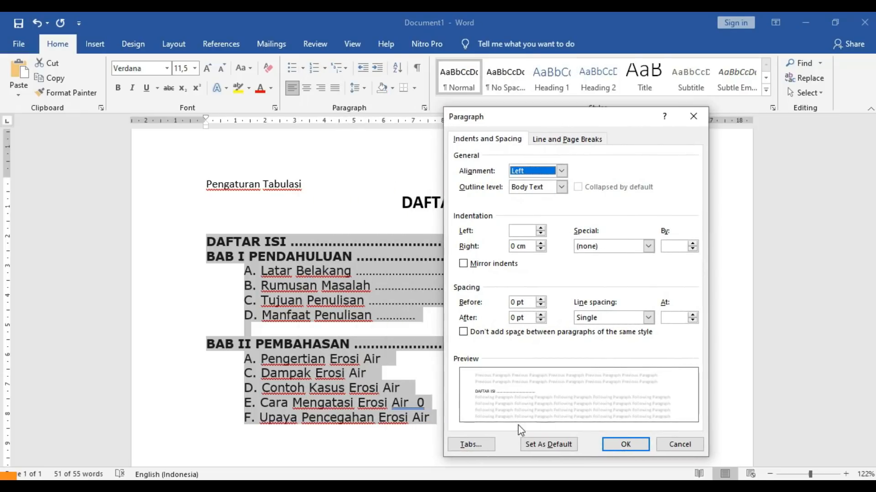
pyautogui.click(476, 446)
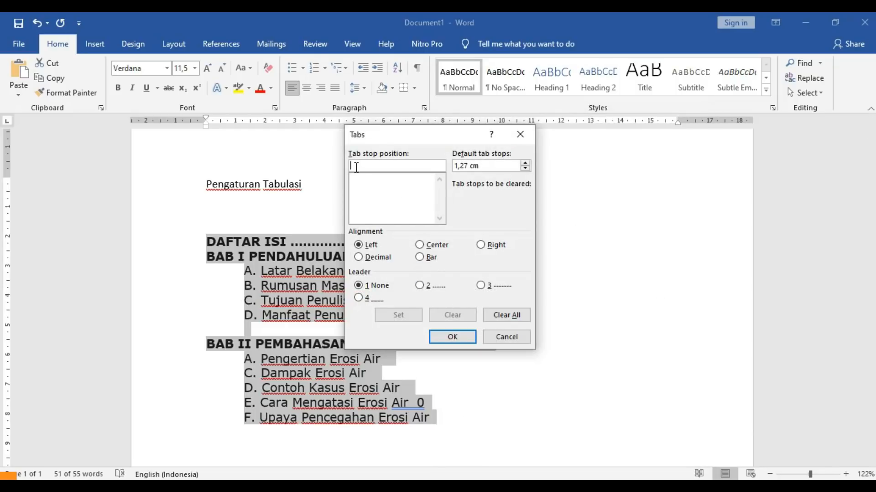
pyautogui.write('2 cm')
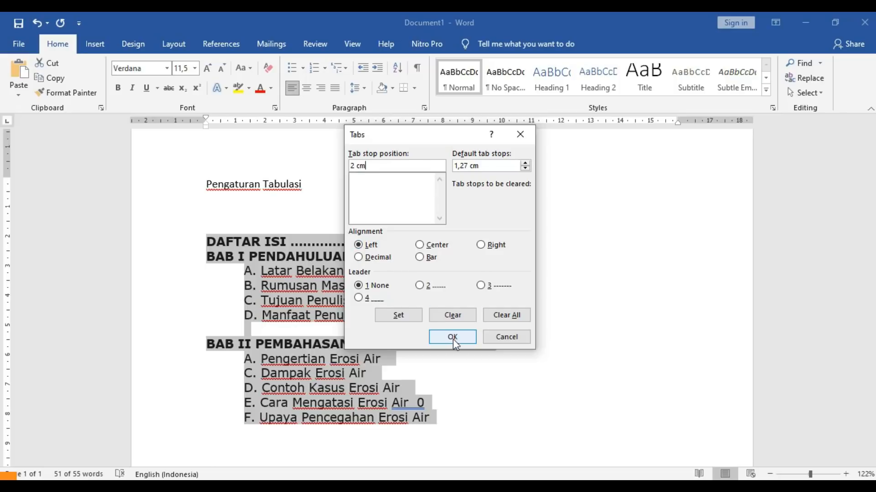
pyautogui.click(394, 316)
# - Add a right-aligned 14 cm tab stop with a dotted leader and apply it
pyautogui.moveTo(355, 166); pyautogui.dragTo(343, 166)
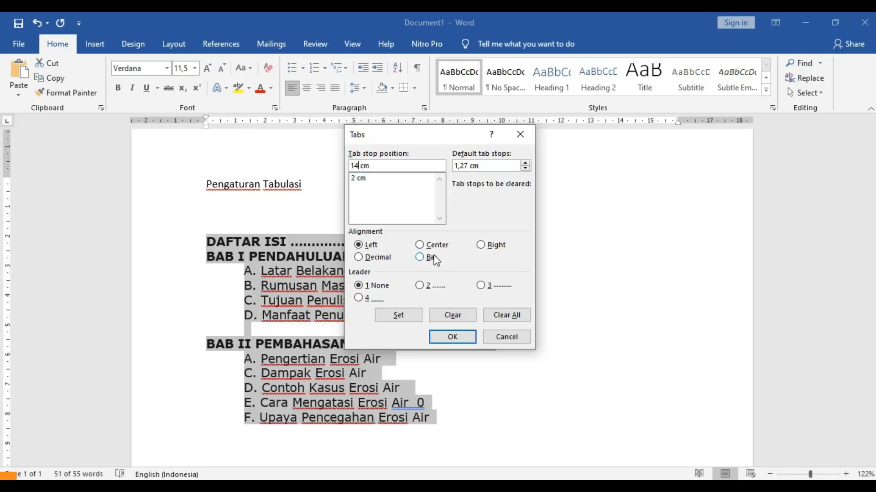
pyautogui.click(481, 246)
pyautogui.click(420, 287)
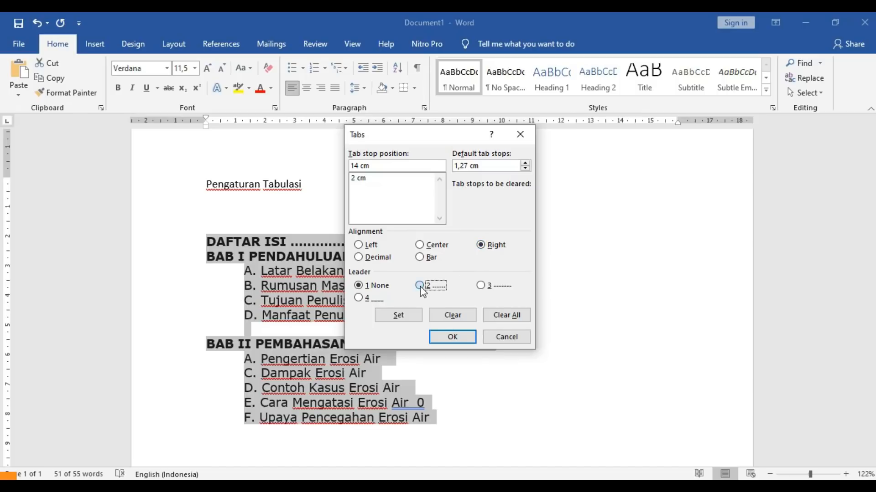
pyautogui.click(417, 319)
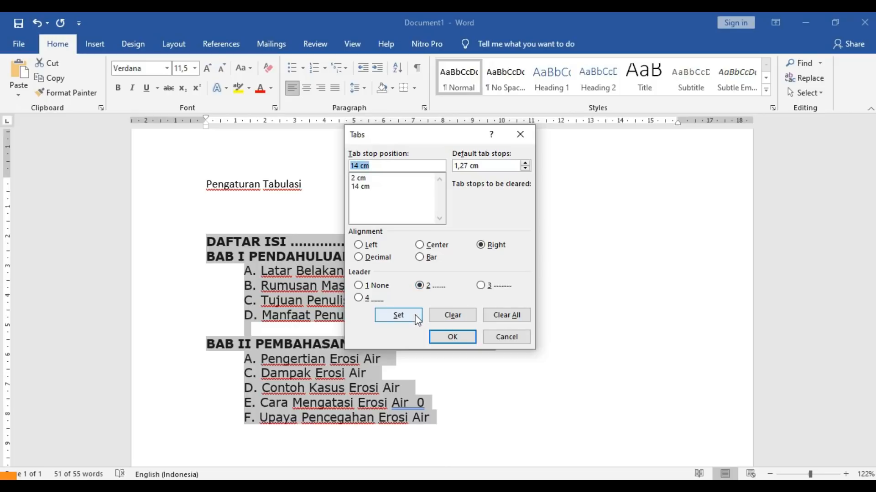
pyautogui.click(444, 337)
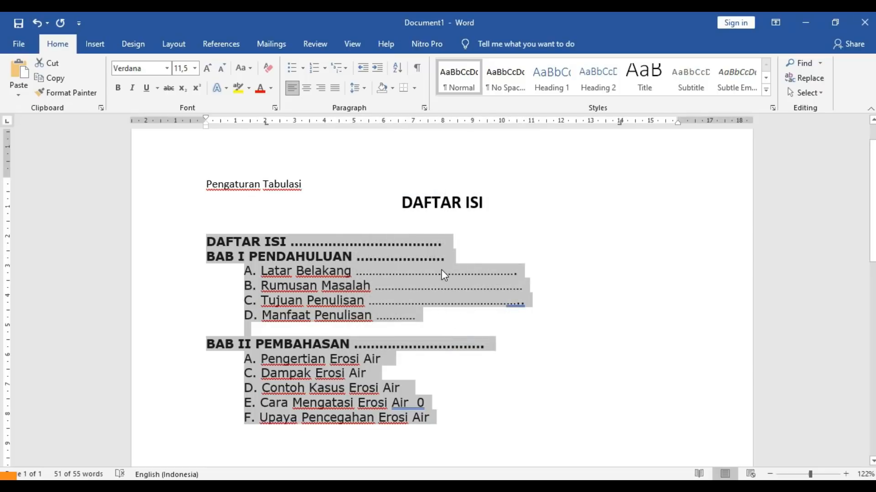
pyautogui.click(442, 270)
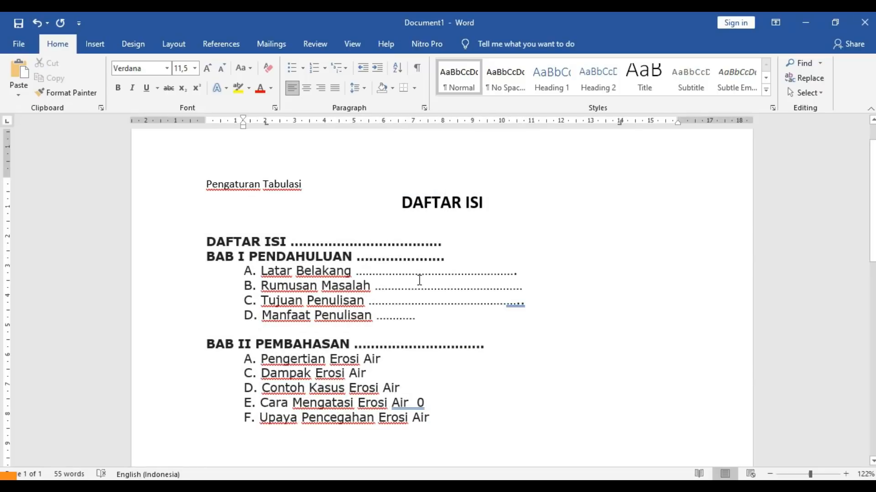
pyautogui.moveTo(359, 274); pyautogui.dragTo(515, 275)
pyautogui.moveTo(458, 243); pyautogui.dragTo(292, 239)
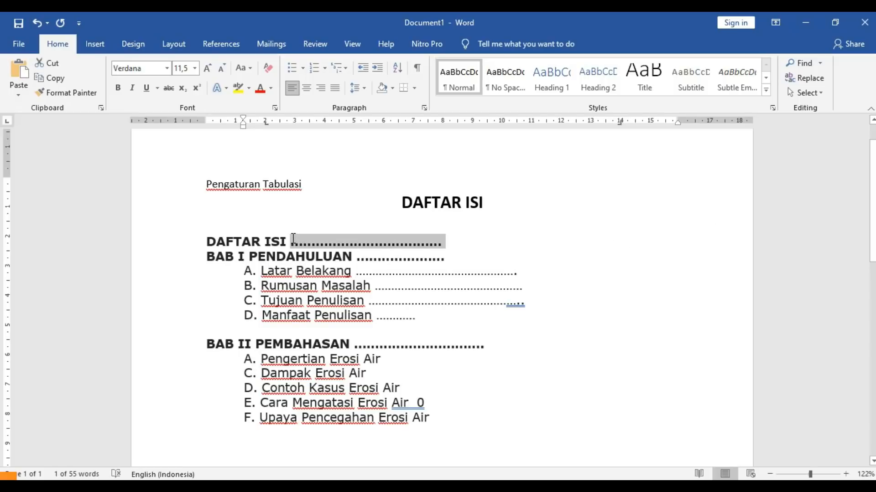
pyautogui.press('Delete')
pyautogui.press('Tab')
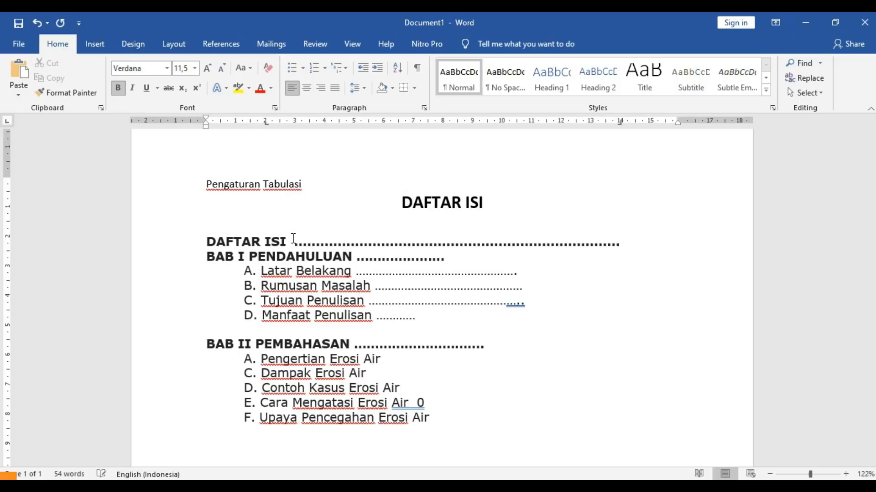
pyautogui.write('2')
pyautogui.press('BackSpace')
pyautogui.press('BackSpace')
pyautogui.press('BackSpace')
pyautogui.press('BackSpace')
pyautogui.press('BackSpace')
pyautogui.press('BackSpace')
pyautogui.press('BackSpace')
pyautogui.press('BackSpace')
pyautogui.press('BackSpace')
pyautogui.press('BackSpace')
pyautogui.press('BackSpace')
pyautogui.press('BackSpace')
pyautogui.press('BackSpace')
pyautogui.press('BackSpace')
pyautogui.press('BackSpace')
pyautogui.press('BackSpace')
pyautogui.press('BackSpace')
pyautogui.press('BackSpace')
pyautogui.press('BackSpace')
pyautogui.press('BackSpace')
pyautogui.press('Tab')
pyautogui.press('Down')
pyautogui.press('Tab')
pyautogui.press('Down')
pyautogui.press('Tab')
pyautogui.press('Down')
pyautogui.press('Tab')
pyautogui.press('Down')
pyautogui.press('Tab')
pyautogui.press('Down')
pyautogui.press('Down')
pyautogui.press('Tab')
pyautogui.press('Down')
pyautogui.press('Tab')
pyautogui.press('Down')
pyautogui.press('Tab')
pyautogui.press('Down')
pyautogui.press('Tab')
pyautogui.press('Down')
pyautogui.press('Tab')
pyautogui.press('Down')
pyautogui.press('Tab')
pyautogui.press('Down')
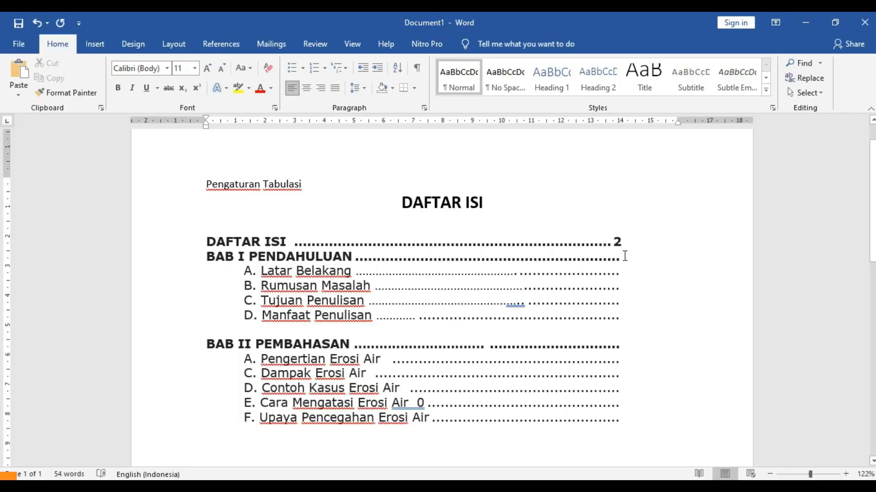
pyautogui.click(624, 254)
pyautogui.write('4')
pyautogui.press('Down')
pyautogui.write('5')
pyautogui.press('Down')
pyautogui.write('6')
pyautogui.press('Down')
pyautogui.write('8')
pyautogui.press('Down')
pyautogui.write('556')
pyautogui.press('BackSpace')
pyautogui.press('Down')
pyautogui.write('77')
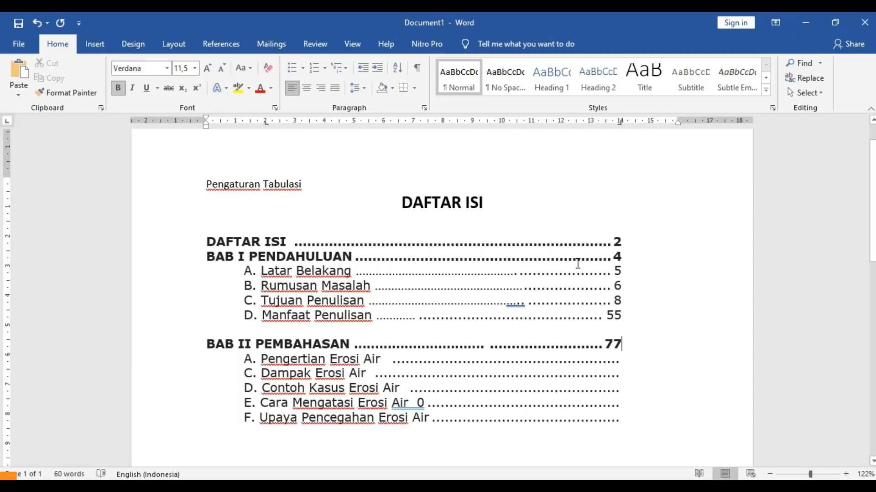
pyautogui.hotkey('ctrl', 'a')
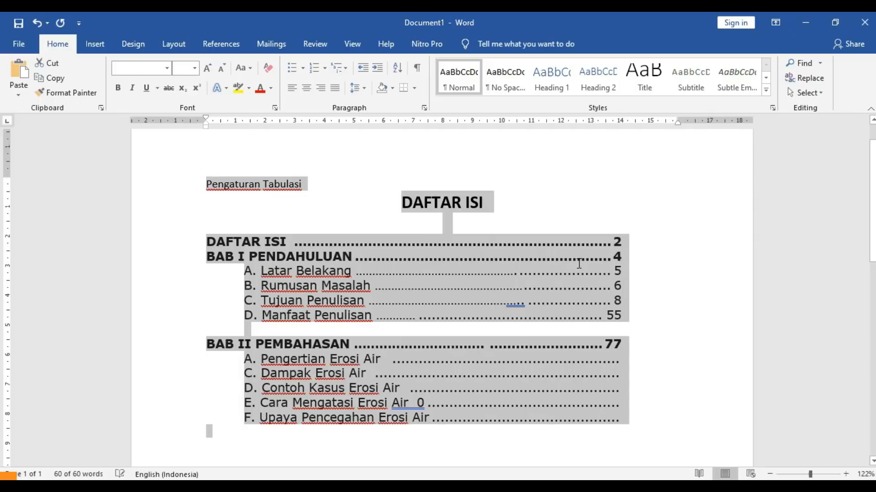
pyautogui.hotkey('ctrl', 'z')
pyautogui.hotkey('ctrl', 'z')
pyautogui.hotkey('ctrl', 'z')
pyautogui.hotkey('ctrl', 'z')
pyautogui.hotkey('ctrl', 'z')
pyautogui.hotkey('ctrl', 'z')
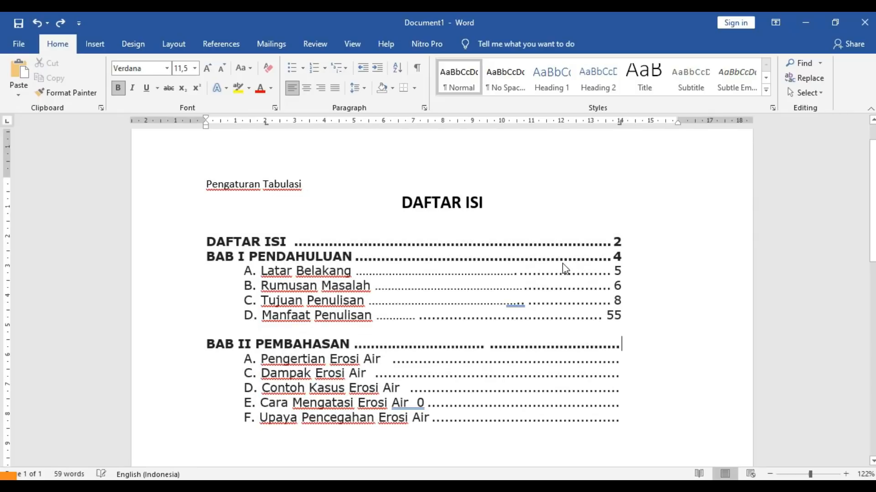
pyautogui.hotkey('ctrl', 'z')
pyautogui.hotkey('ctrl', 'z')
pyautogui.hotkey('ctrl', 'z')
pyautogui.hotkey('ctrl', 'z')
pyautogui.hotkey('ctrl', 'z')
pyautogui.hotkey('ctrl', 'z')
pyautogui.hotkey('ctrl', 'z')
pyautogui.hotkey('ctrl', 'z')
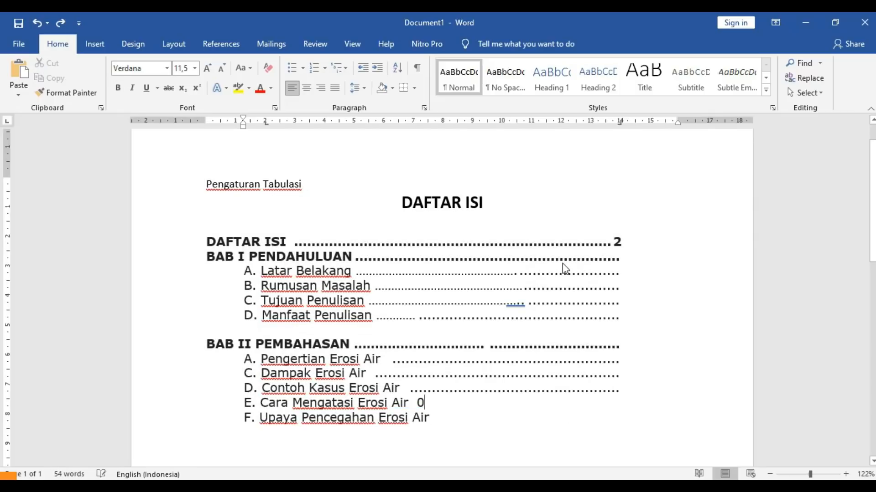
pyautogui.hotkey('ctrl', 'z')
pyautogui.hotkey('ctrl', 'z')
pyautogui.hotkey('ctrl', 'z')
pyautogui.hotkey('ctrl', 'z')
pyautogui.write('......')
pyautogui.hotkey('ctrl', 'z')
pyautogui.hotkey('ctrl', 'z')
pyautogui.hotkey('ctrl', 'z')
pyautogui.hotkey('ctrl', 'z')
pyautogui.hotkey('ctrl', 'z')
pyautogui.hotkey('ctrl', 'z')
pyautogui.hotkey('ctrl', 'z')
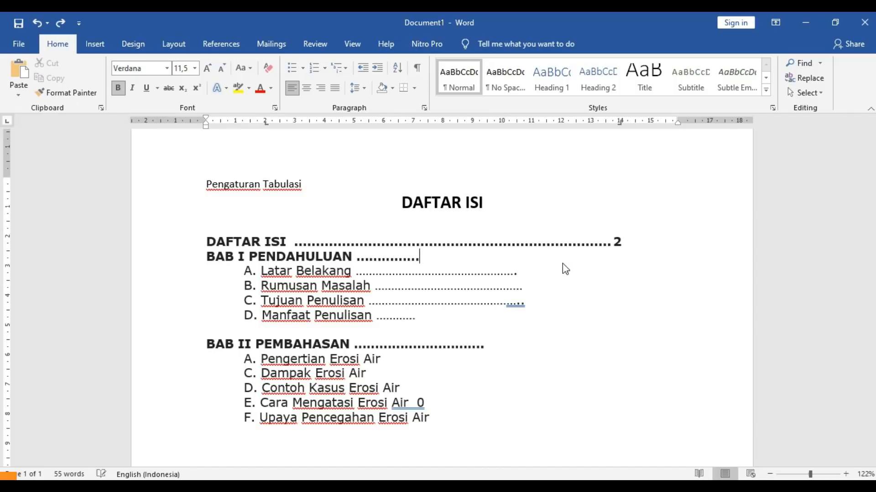
pyautogui.hotkey('ctrl', 'z')
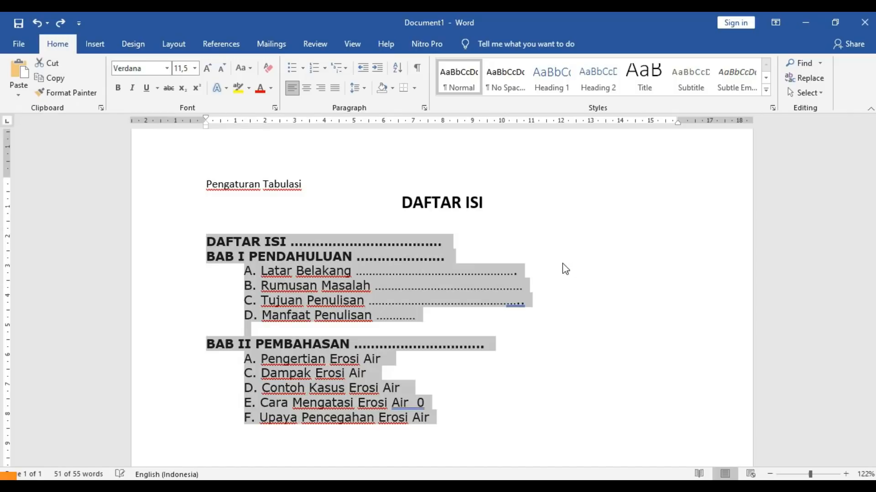
# - Reselect the whole table of contents and give it a 2 cm tab stop again
pyautogui.click(495, 270)
pyautogui.click(283, 183)
pyautogui.click(302, 270)
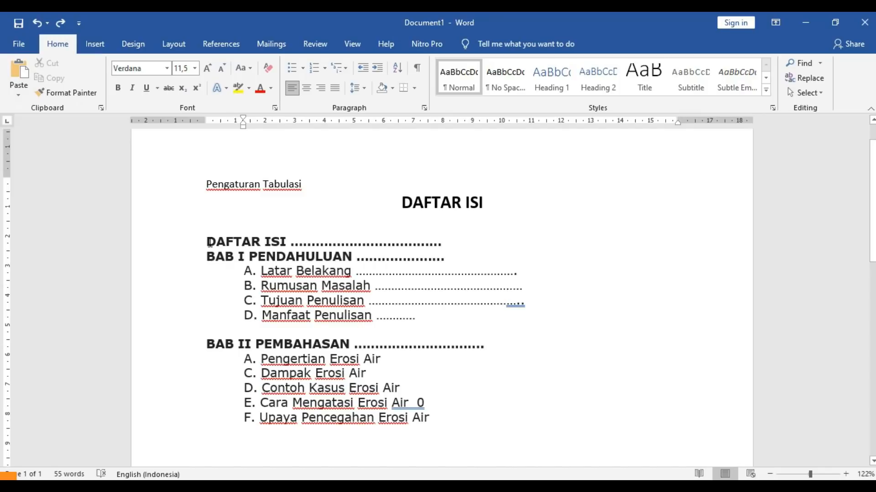
pyautogui.moveTo(208, 239); pyautogui.dragTo(443, 424)
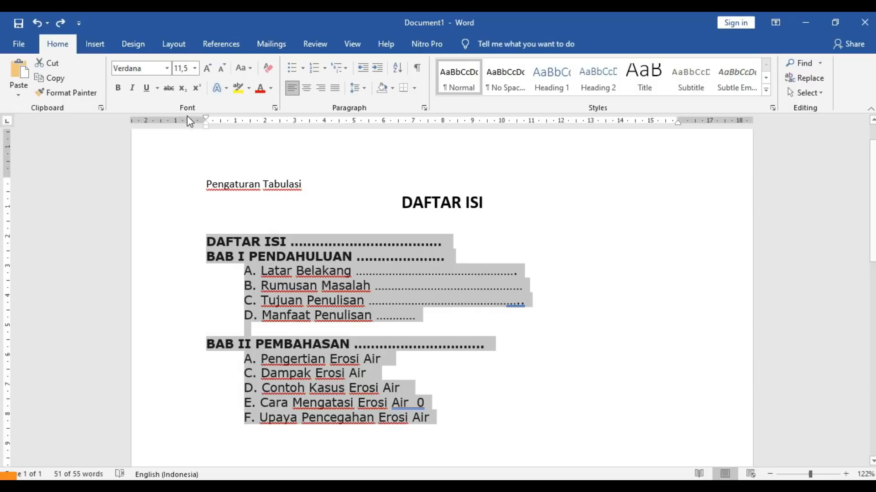
pyautogui.click(424, 108)
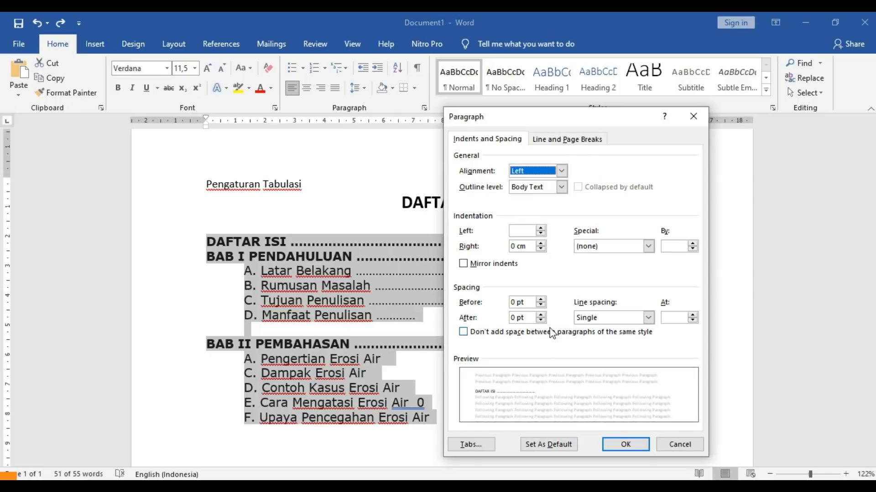
pyautogui.click(470, 445)
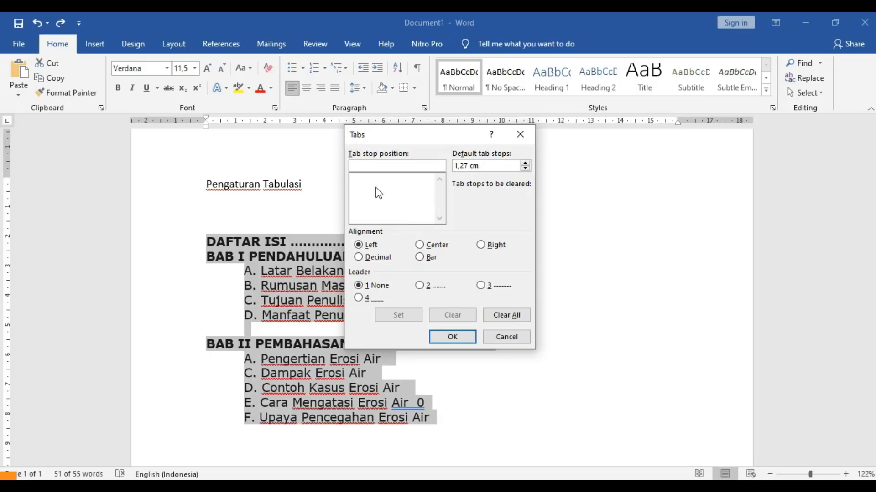
pyautogui.click(366, 167)
pyautogui.write('2 cm')
pyautogui.click(392, 315)
# - Add the right-aligned 14 cm tab stop with dotted leader back to the contents
pyautogui.write('14 cm')
pyautogui.click(481, 247)
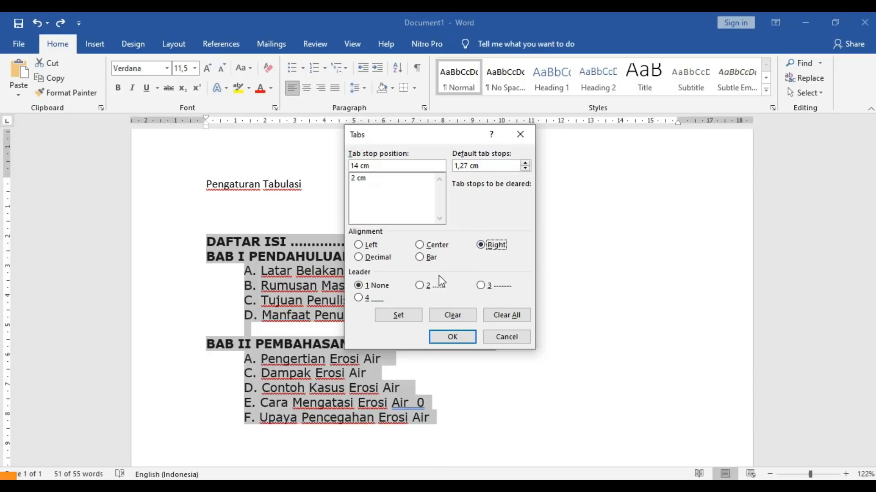
pyautogui.click(420, 286)
pyautogui.click(398, 314)
pyautogui.click(436, 336)
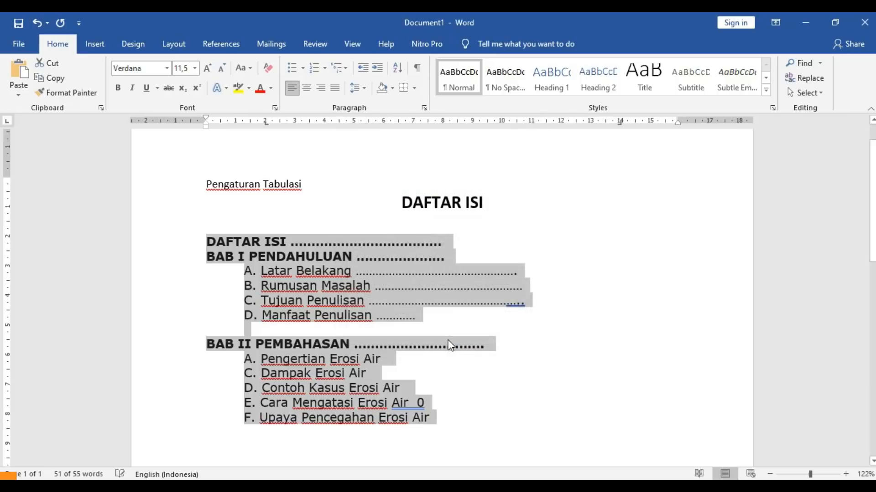
pyautogui.click(513, 269)
# - Add dot leaders to Latar Belakang, and page number 3 to Rumusan Masalah and Tujuan Penulisan
pyautogui.press('Tab')
pyautogui.press('Down')
pyautogui.press('Tab')
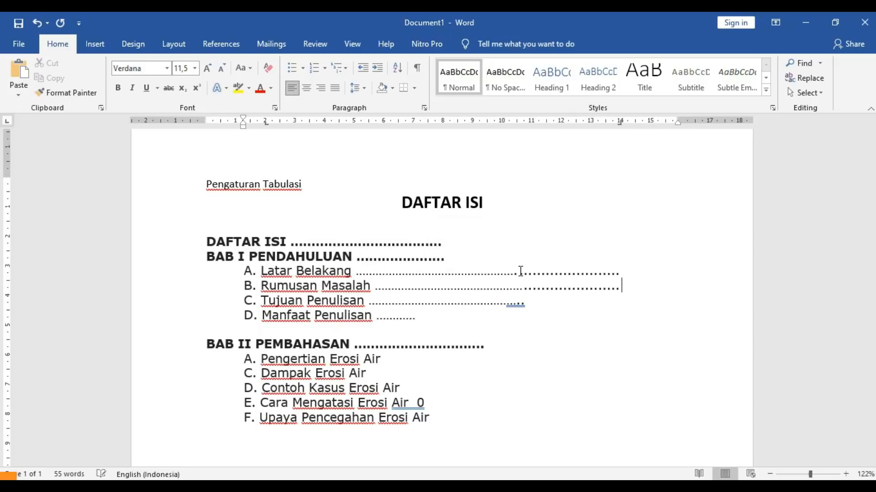
pyautogui.write('3')
pyautogui.press('Down')
pyautogui.press('Tab')
pyautogui.write('3')
pyautogui.press('Down')
# - Add dot leaders after Manfaat Penulisan, Pengertian Erosi Air (34) and Dampak Erosi Air (35)
pyautogui.press('Tab')
pyautogui.press('Down')
pyautogui.press('Down')
pyautogui.press('Tab')
pyautogui.write('34')
pyautogui.press('Down')
pyautogui.press('Tab')
pyautogui.write('35')
pyautogui.press('Down')
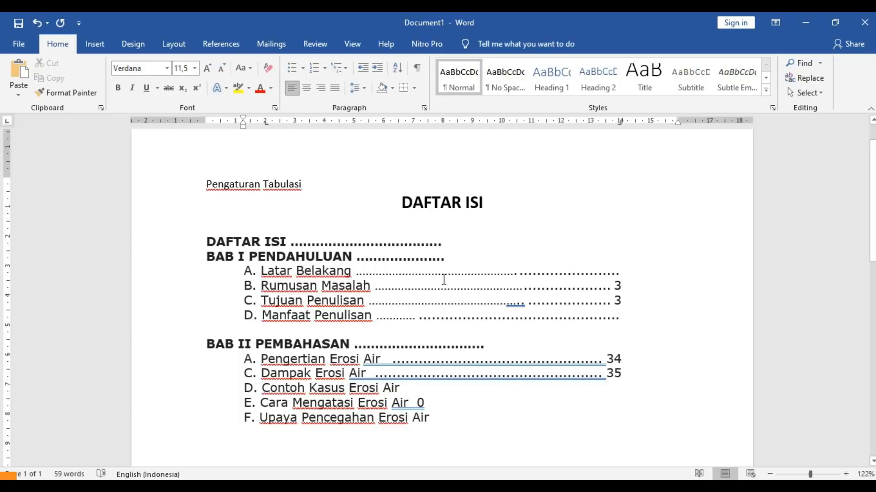
# - Save the table-of-contents document to the Documents folder under the name 'Pengaturan Tabulasi'
pyautogui.click(18, 23)
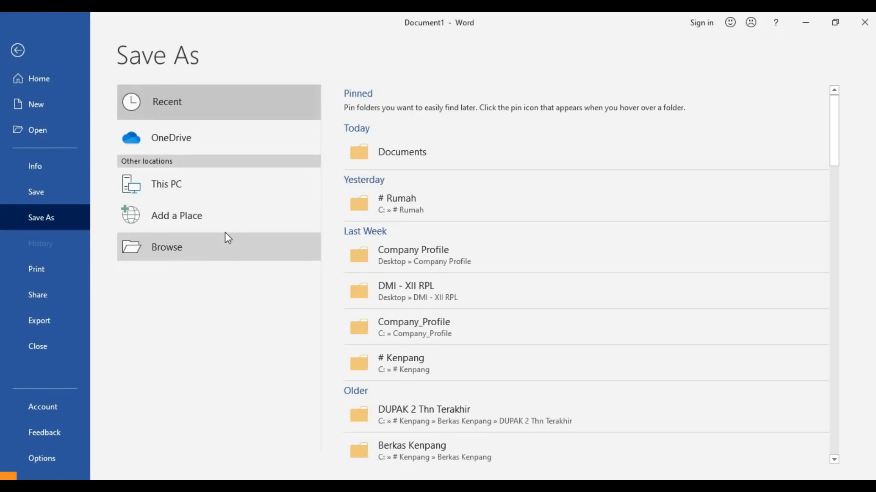
pyautogui.click(227, 238)
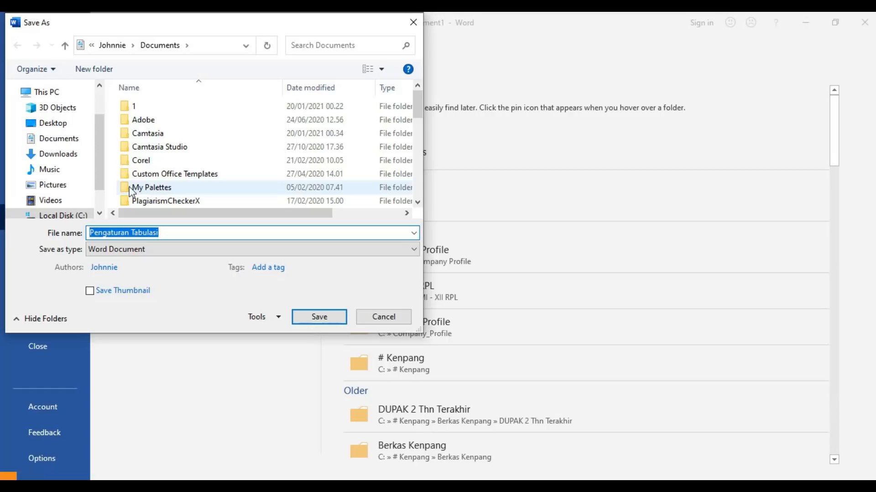
pyautogui.click(61, 140)
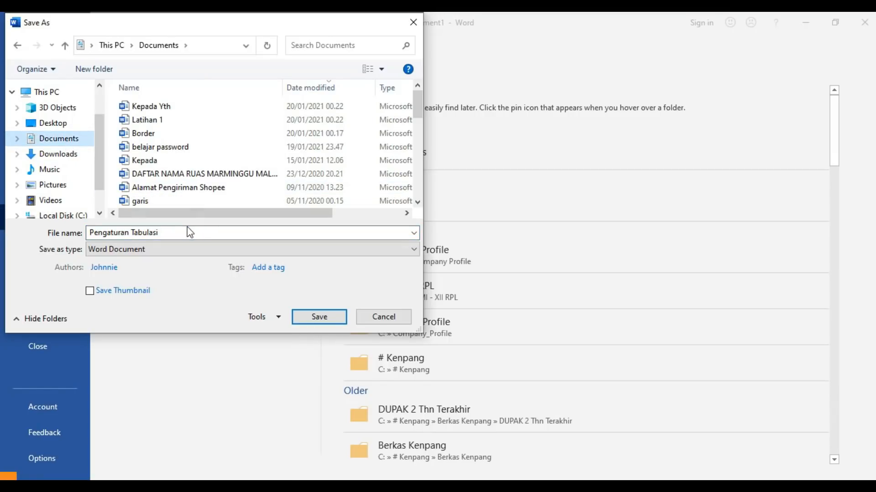
pyautogui.click(187, 231)
pyautogui.click(318, 317)
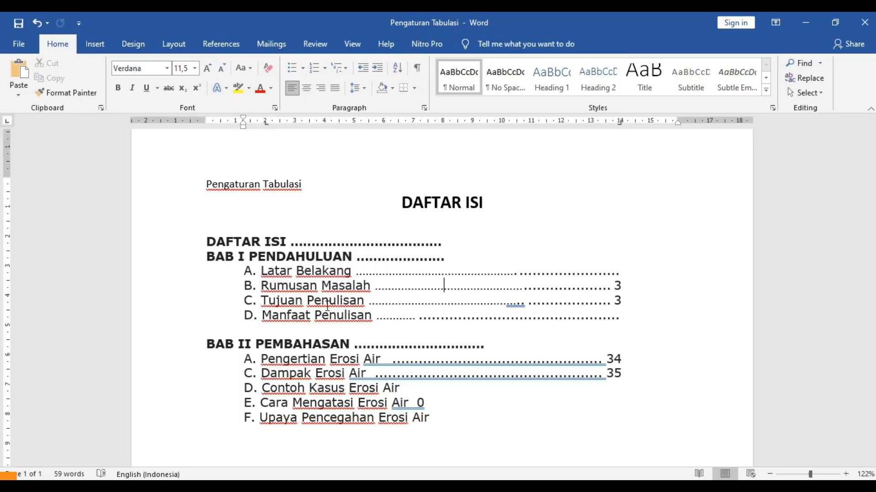
# - Shorten 'Erosi' in BAB II entry A to 'Eros', so it reads 'Pengertian Eros Air'
pyautogui.moveTo(338, 362); pyautogui.dragTo(359, 363)
pyautogui.click(360, 361)
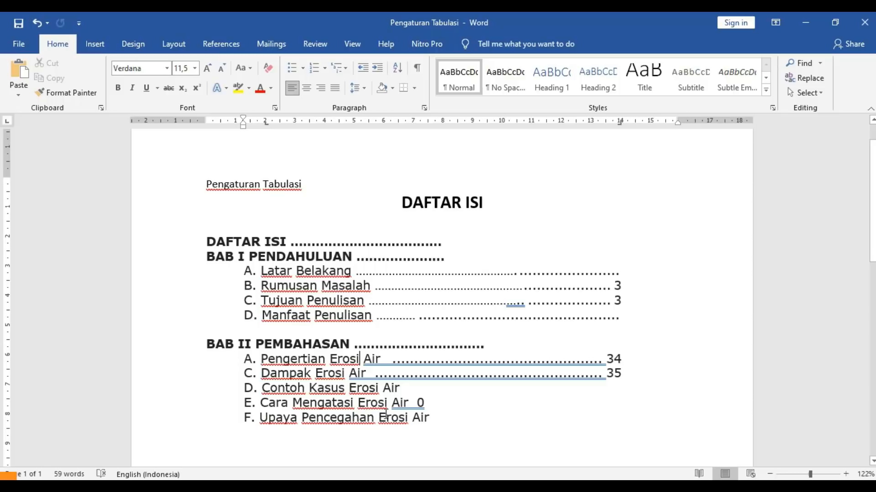
pyautogui.press('BackSpace')
pyautogui.write('yu')
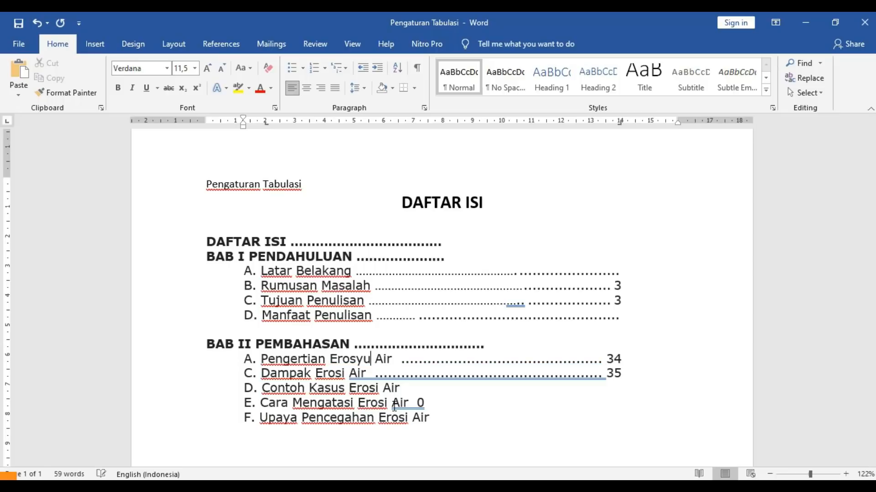
pyautogui.press('BackSpace')
pyautogui.press('Down')
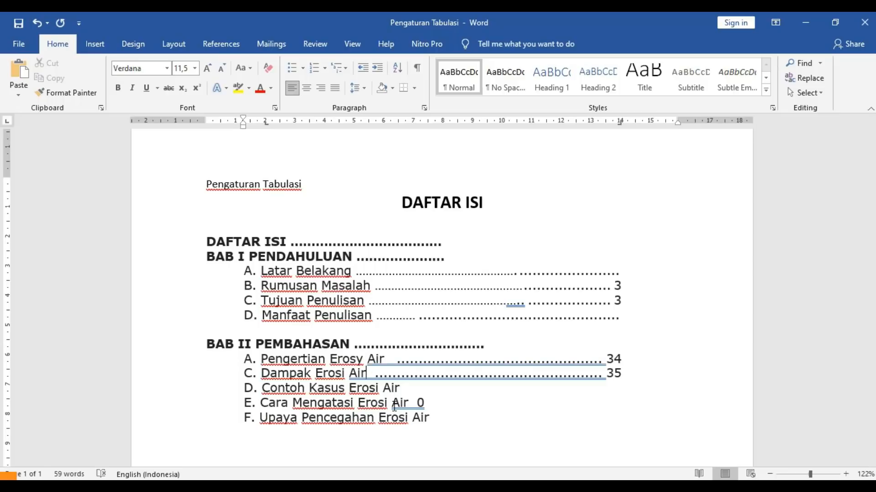
pyautogui.hotkey('ctrl', 'z')
pyautogui.hotkey('ctrl', 'z')
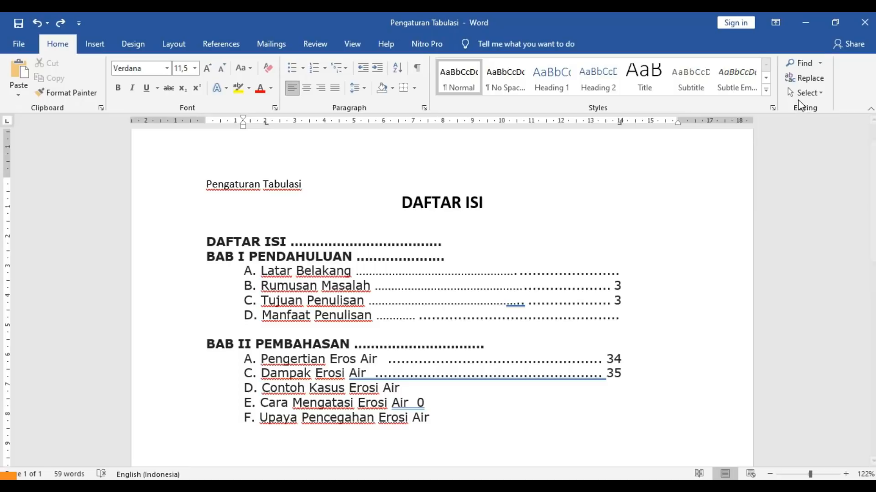
# - Replace all 'Erosi' with 'Erosy' in the BAB II list, making four replacements
pyautogui.click(807, 78)
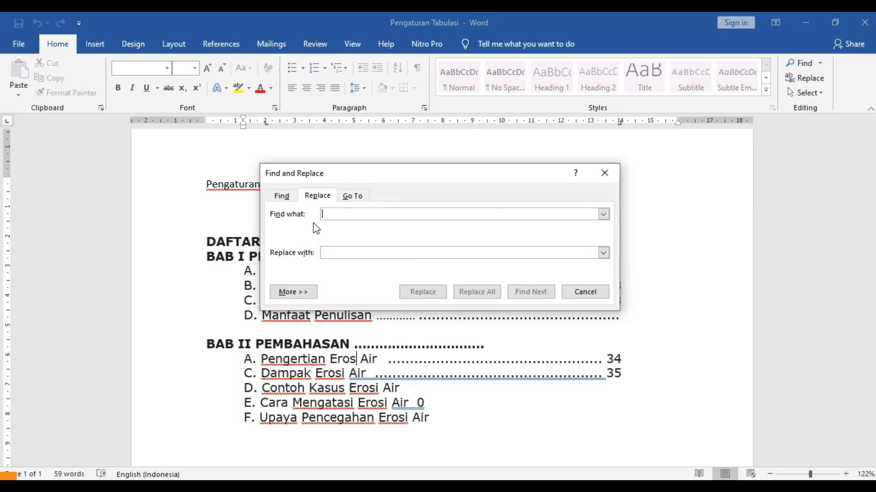
pyautogui.write('Erosi')
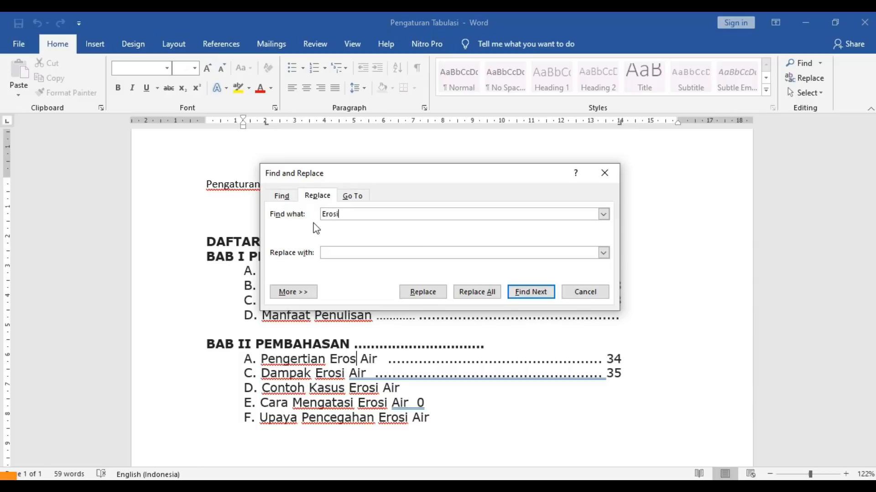
pyautogui.click(338, 251)
pyautogui.write('Erosy')
pyautogui.click(467, 294)
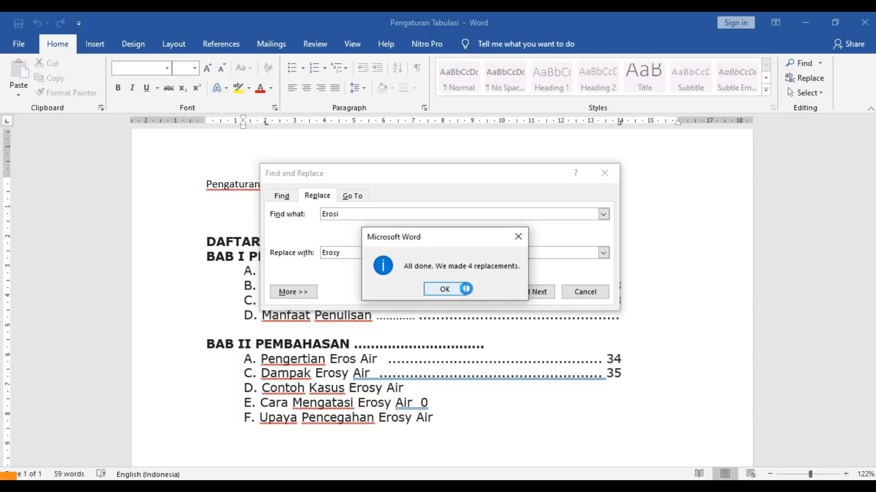
pyautogui.click(462, 289)
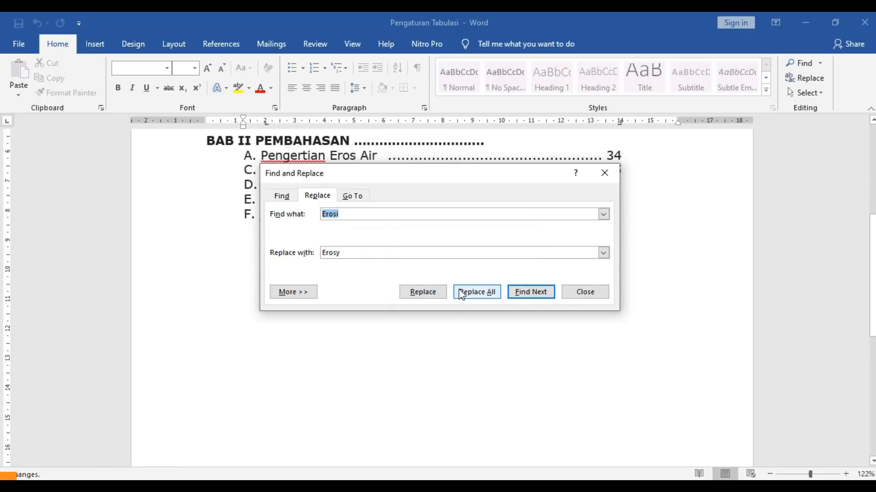
pyautogui.click(585, 292)
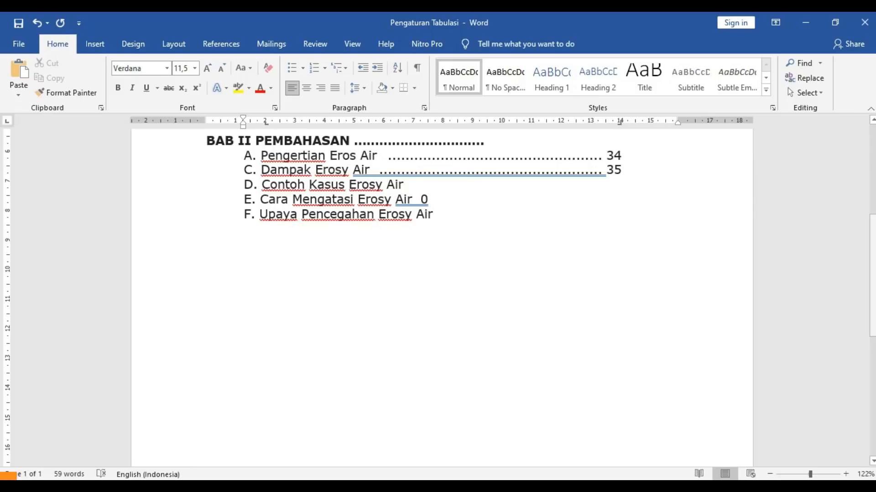
pyautogui.scroll(4, 428, 360)
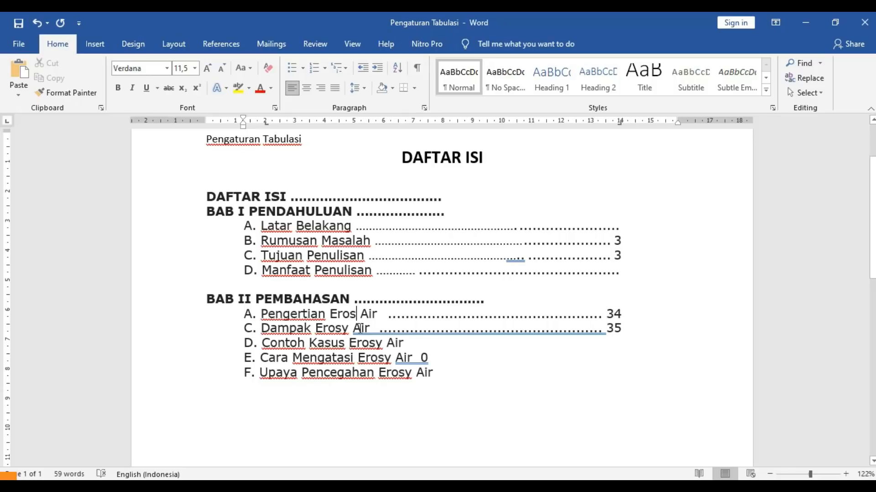
# - Search the document for 'contoh' to find its single occurrence in line D
pyautogui.hotkey('ctrl', 'f')
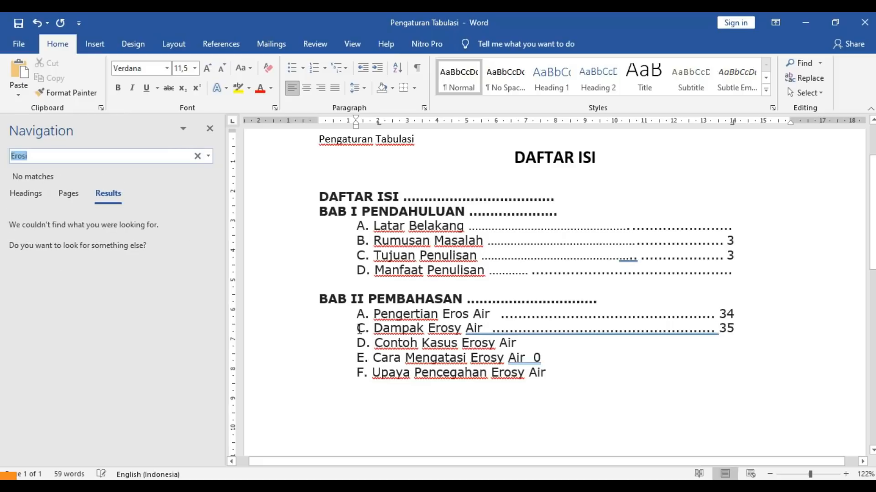
pyautogui.click(794, 64)
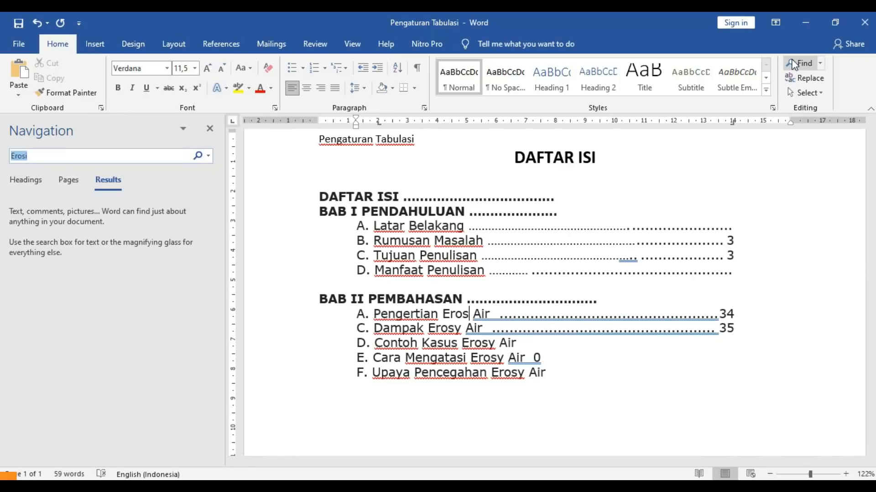
pyautogui.write('conto')
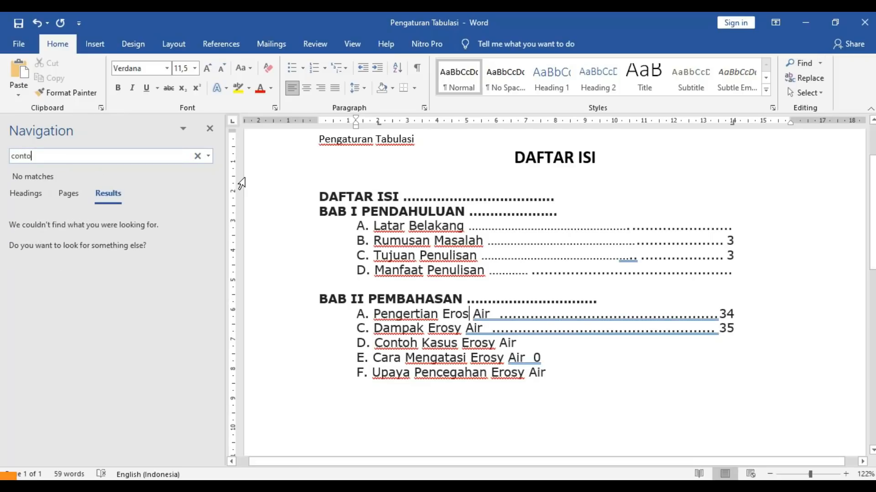
pyautogui.write('h')
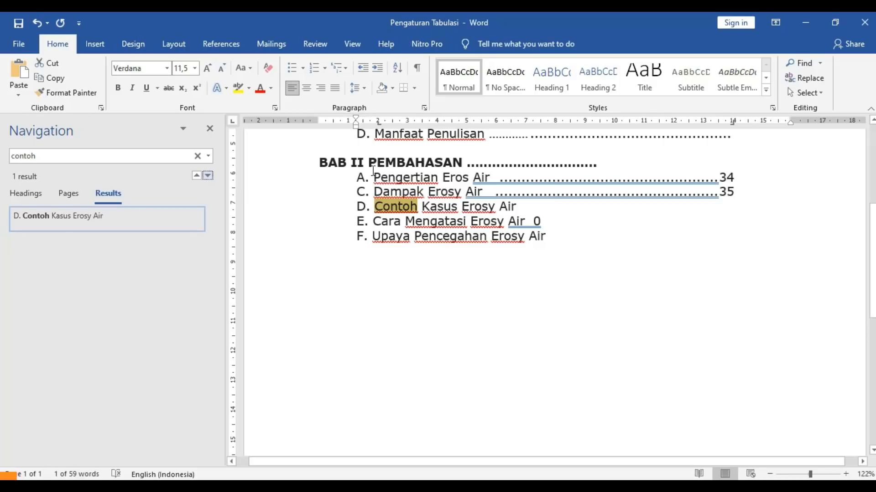
# - Replace 'Contoh' with 'Sampel' so line D reads 'Sampel Kasus Erosy Air', then close the Navigation pane
pyautogui.click(808, 79)
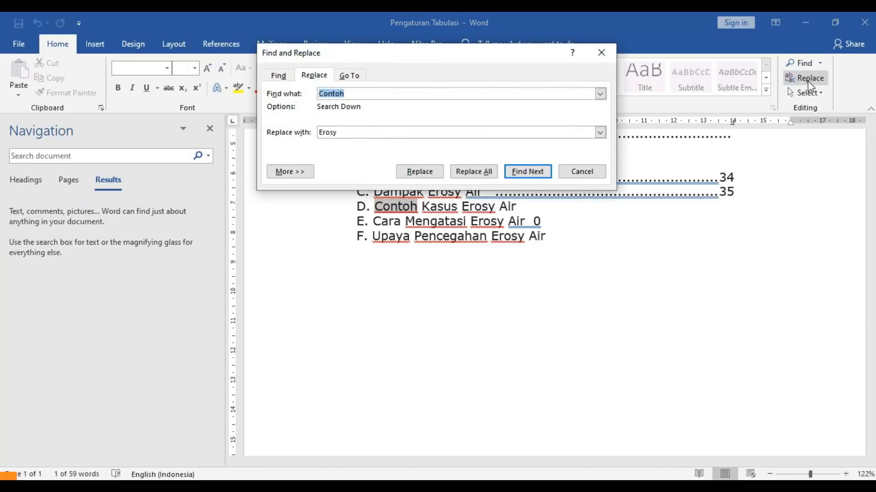
pyautogui.press('Tab')
pyautogui.write('S')
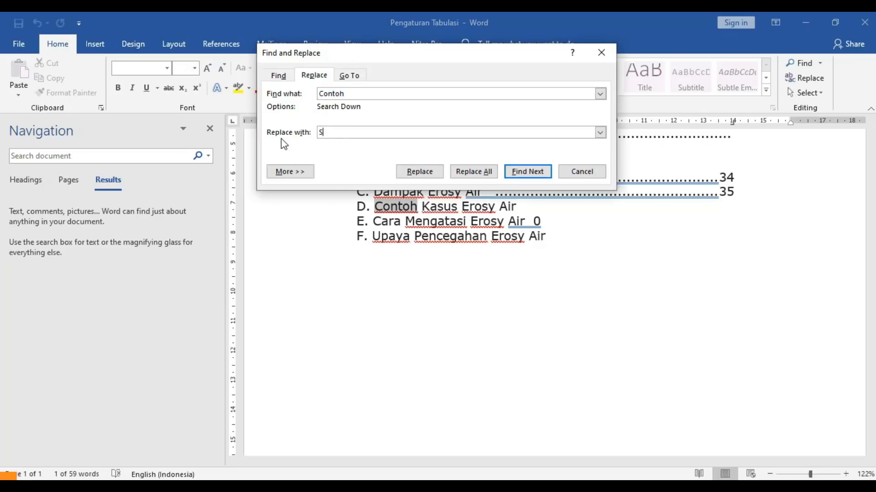
pyautogui.write('ampel')
pyautogui.click(466, 173)
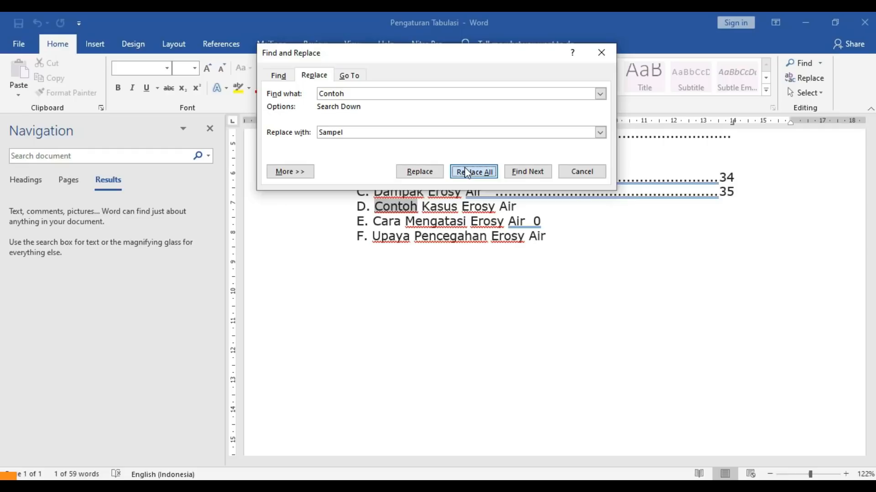
pyautogui.click(404, 293)
pyautogui.click(436, 289)
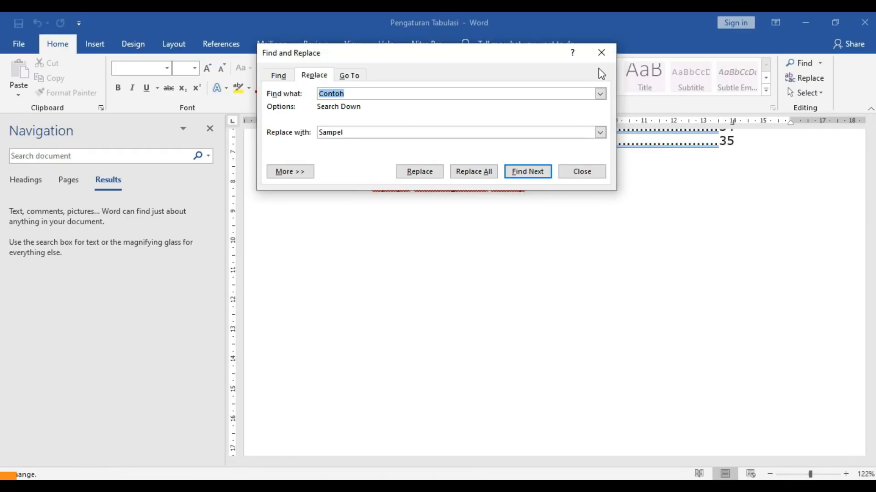
pyautogui.click(601, 53)
pyautogui.moveTo(874, 306); pyautogui.dragTo(873, 247)
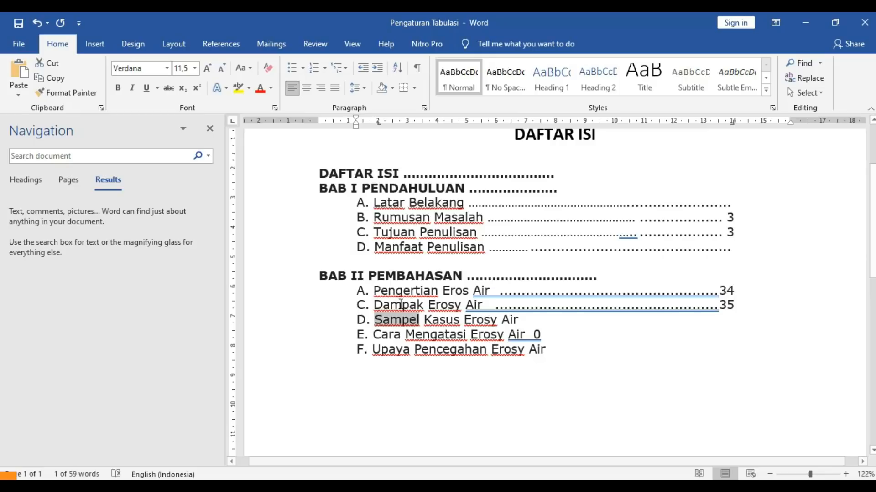
pyautogui.click(210, 129)
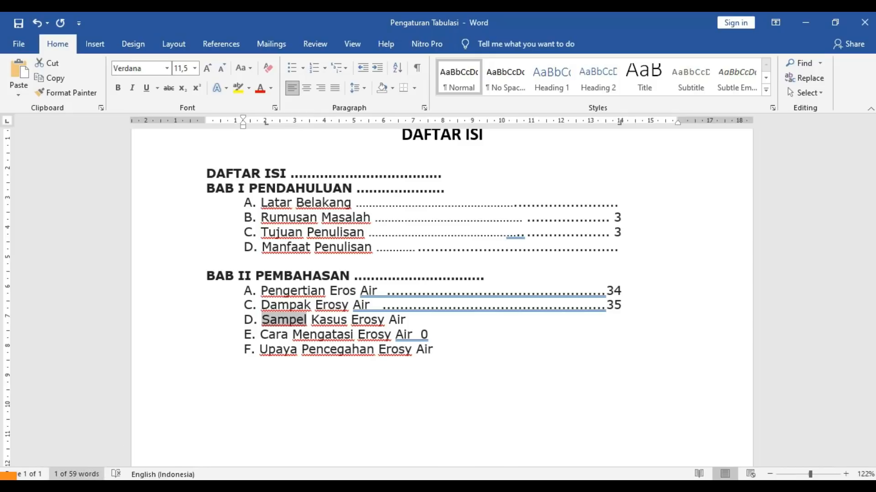
# - Open the 'Kepada Yth' letter from the recent documents
pyautogui.click(35, 52)
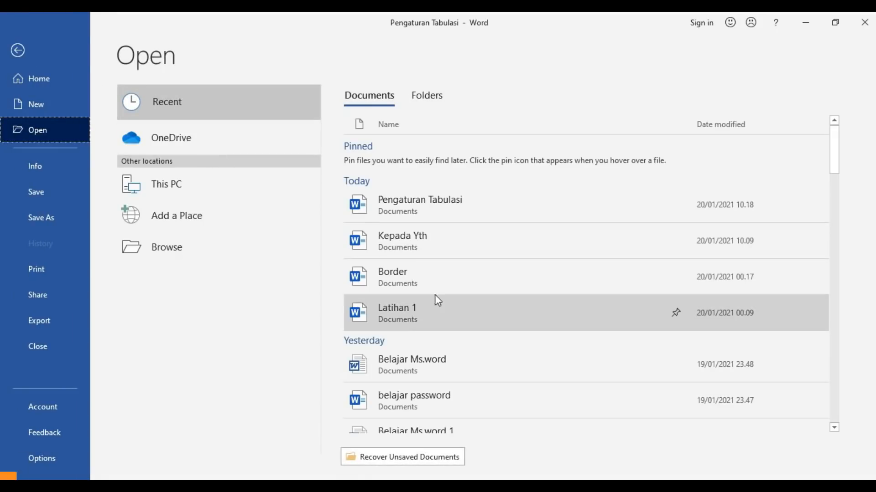
pyautogui.click(445, 250)
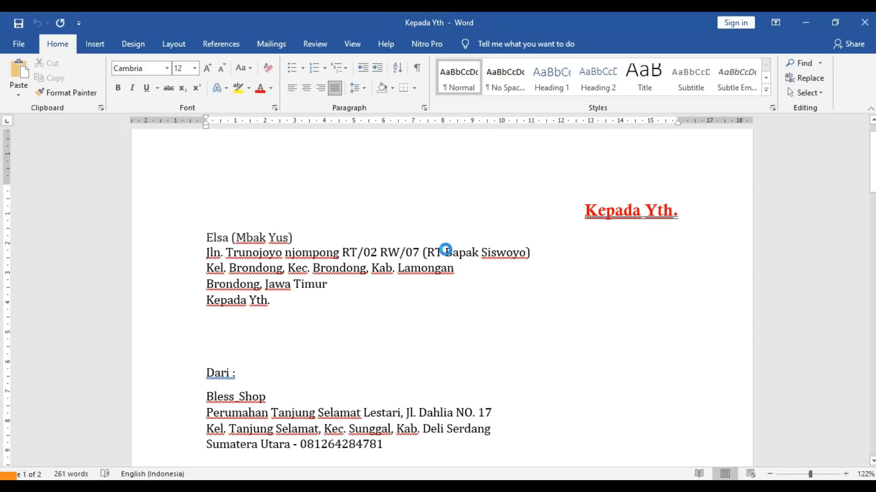
pyautogui.scroll(-15, 453, 309)
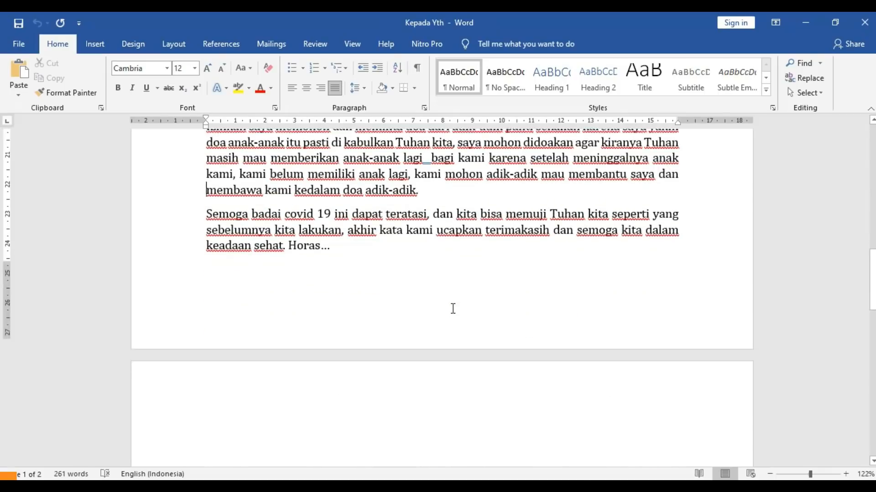
pyautogui.scroll(5, 453, 309)
pyautogui.scroll(2, 453, 309)
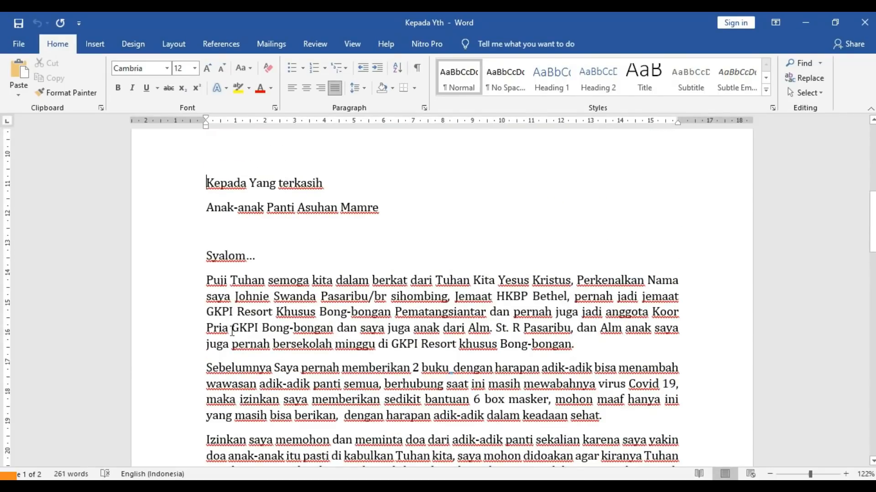
# - Delete the Syalom greeting and Puji Tuhan paragraph, and tidy the blank lines above the body
pyautogui.moveTo(209, 256); pyautogui.dragTo(577, 345)
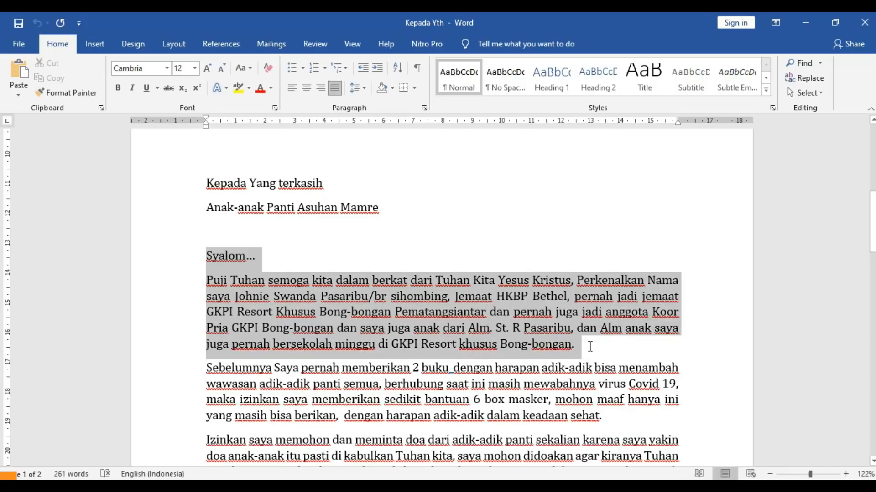
pyautogui.press('Delete')
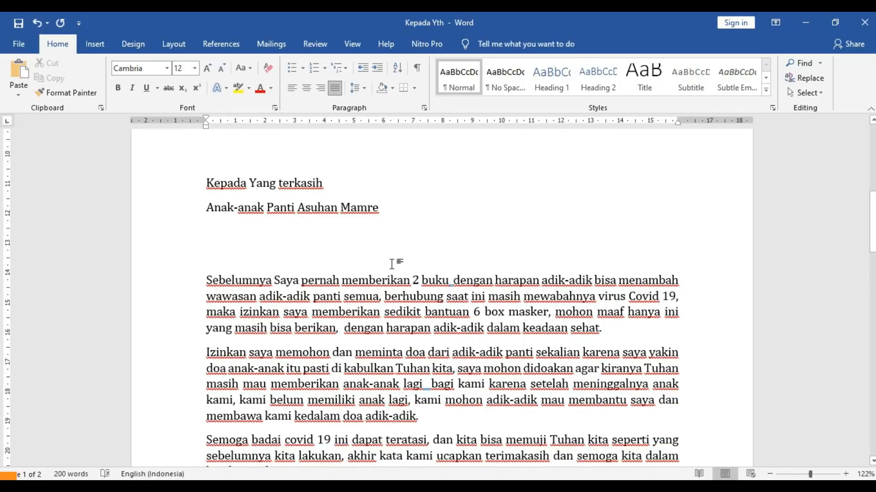
pyautogui.press('Return')
pyautogui.press('Return')
pyautogui.press('Return')
pyautogui.press('Return')
pyautogui.press('Return')
pyautogui.press('Return')
pyautogui.press('Return')
pyautogui.press('Return')
pyautogui.press('Return')
pyautogui.press('Return')
pyautogui.press('Return')
pyautogui.press('Return')
pyautogui.press('Return')
pyautogui.press('Return')
pyautogui.press('Return')
pyautogui.press('Return')
pyautogui.press('Return')
pyautogui.press('Return')
pyautogui.press('Return')
pyautogui.press('Up')
pyautogui.press('Up')
pyautogui.press('Up')
pyautogui.press('Up')
pyautogui.press('Up')
pyautogui.press('Up')
pyautogui.press('Up')
pyautogui.press('Up')
pyautogui.press('Up')
pyautogui.press('Up')
pyautogui.press('Up')
pyautogui.press('Up')
pyautogui.press('Up')
pyautogui.press('Up')
pyautogui.press('Up')
pyautogui.press('Up')
pyautogui.press('Up')
pyautogui.press('Up')
pyautogui.press('Up')
pyautogui.press('Up')
pyautogui.press('Up')
pyautogui.press('Up')
pyautogui.press('Up')
pyautogui.press('Up')
pyautogui.press('Up')
pyautogui.press('Up')
pyautogui.press('Up')
pyautogui.press('Up')
pyautogui.press('Up')
pyautogui.press('Up')
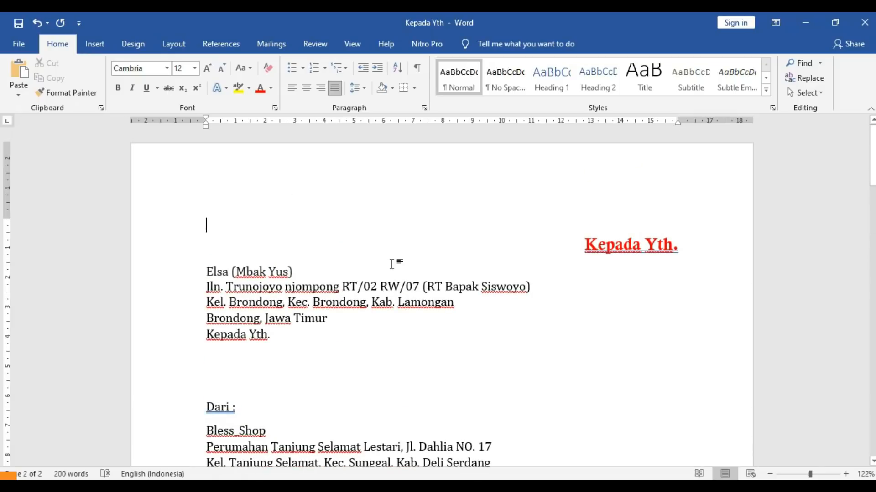
pyautogui.press('Down')
pyautogui.press('Down')
pyautogui.press('Down')
pyautogui.press('Down')
pyautogui.press('Down')
pyautogui.press('Down')
pyautogui.press('Down')
pyautogui.press('Down')
pyautogui.press('Down')
pyautogui.press('Down')
pyautogui.press('Down')
pyautogui.press('Down')
pyautogui.press('Down')
pyautogui.press('Down')
pyautogui.press('Down')
pyautogui.press('Down')
pyautogui.press('Down')
pyautogui.press('Down')
pyautogui.press('Down')
pyautogui.press('Down')
pyautogui.press('pageup')
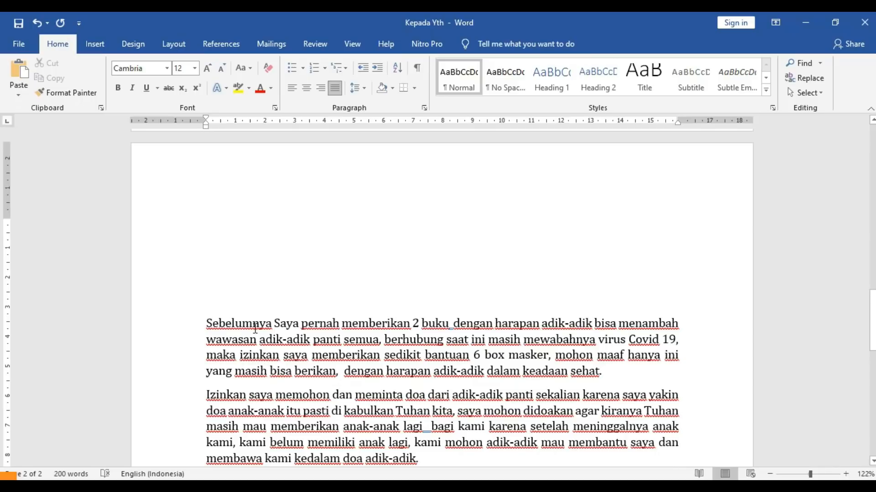
pyautogui.press('Delete')
pyautogui.press('Delete')
pyautogui.press('Delete')
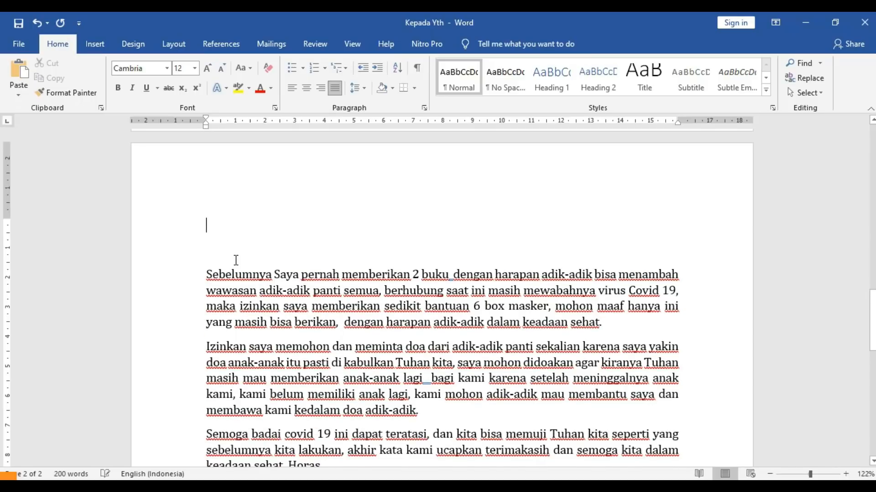
# - Select the whole 'Izinkan saya memohon' paragraph
pyautogui.click(215, 256)
pyautogui.moveTo(208, 228); pyautogui.dragTo(556, 306)
pyautogui.click(595, 322)
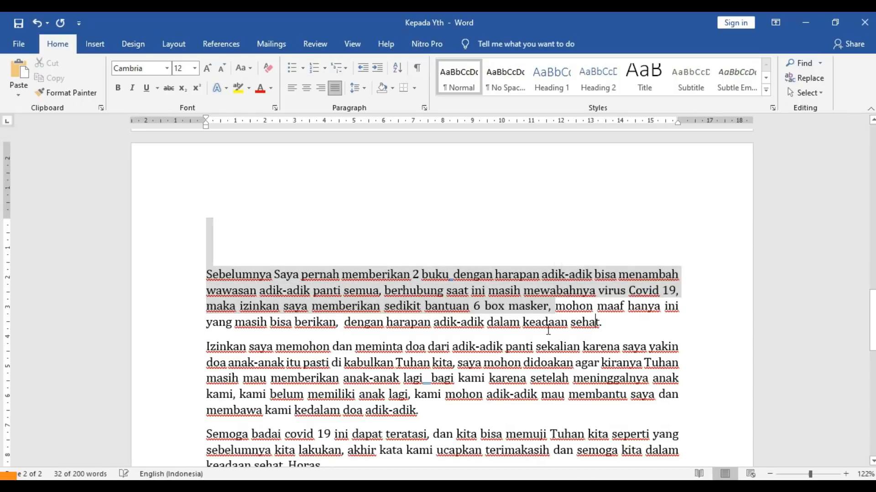
pyautogui.moveTo(207, 348); pyautogui.dragTo(435, 412)
pyautogui.click(337, 365)
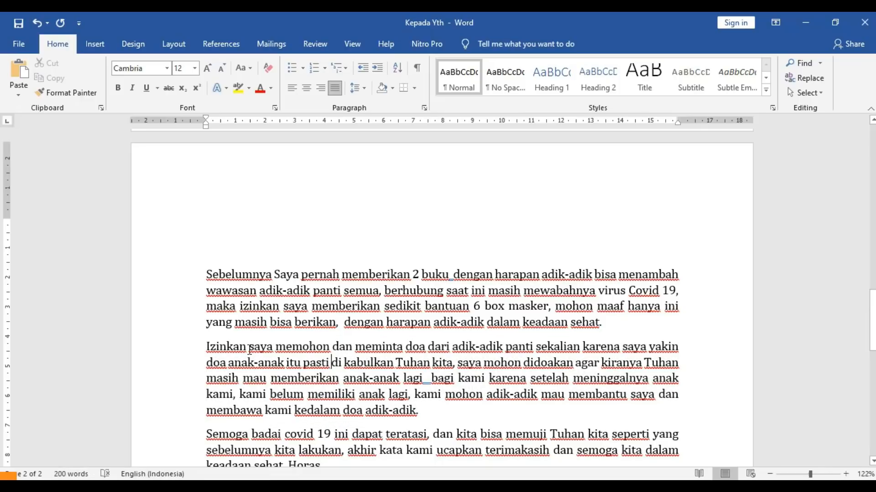
pyautogui.moveTo(206, 347); pyautogui.dragTo(422, 411)
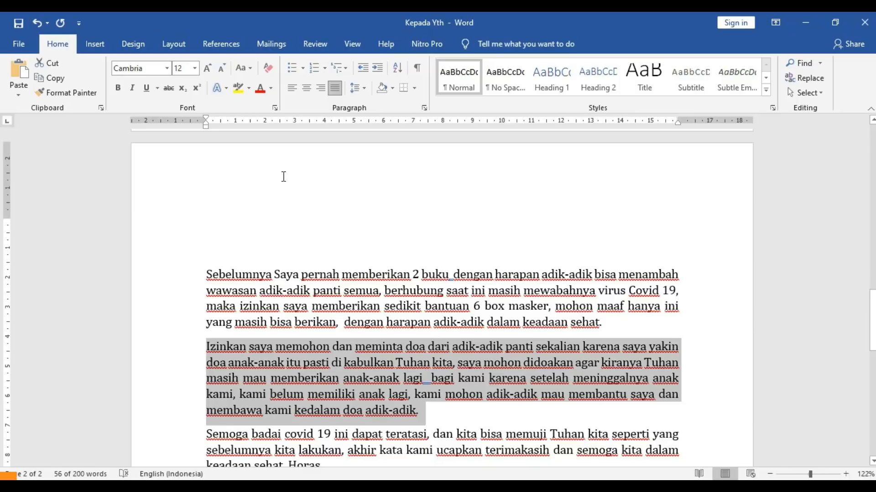
# - Set the selected paragraph to two columns, reverting a trial change to the column gap
pyautogui.click(173, 48)
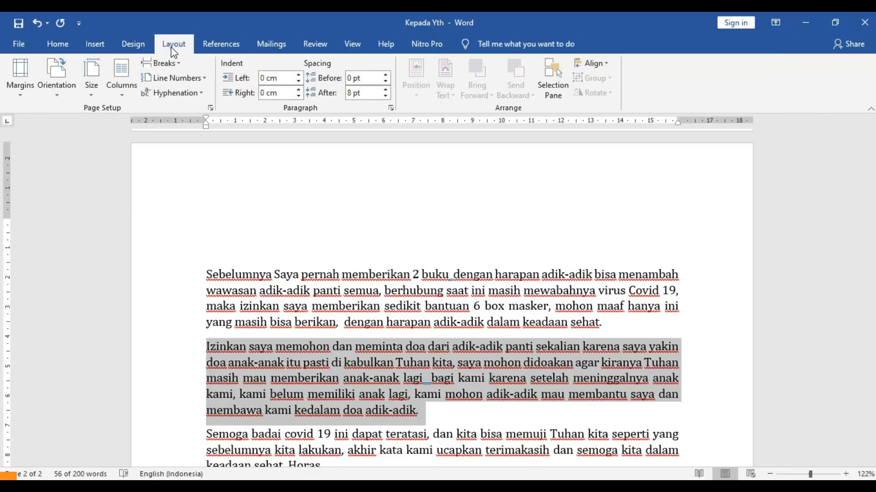
pyautogui.click(120, 96)
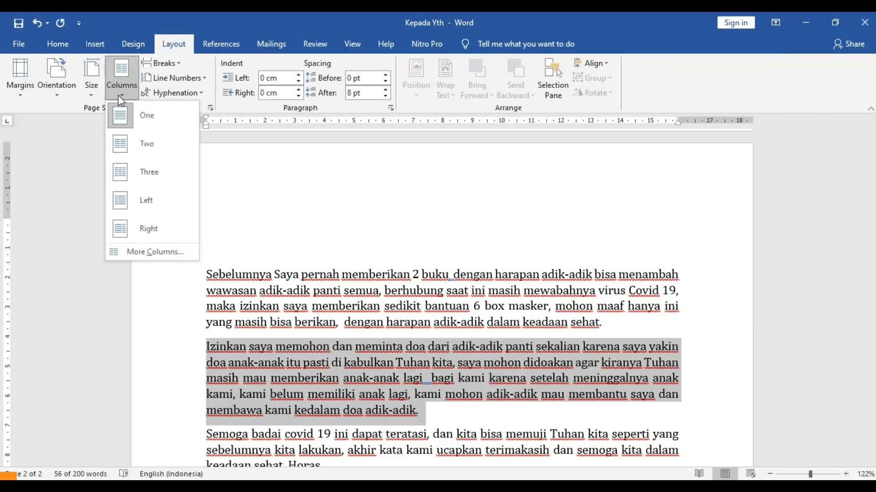
pyautogui.click(133, 142)
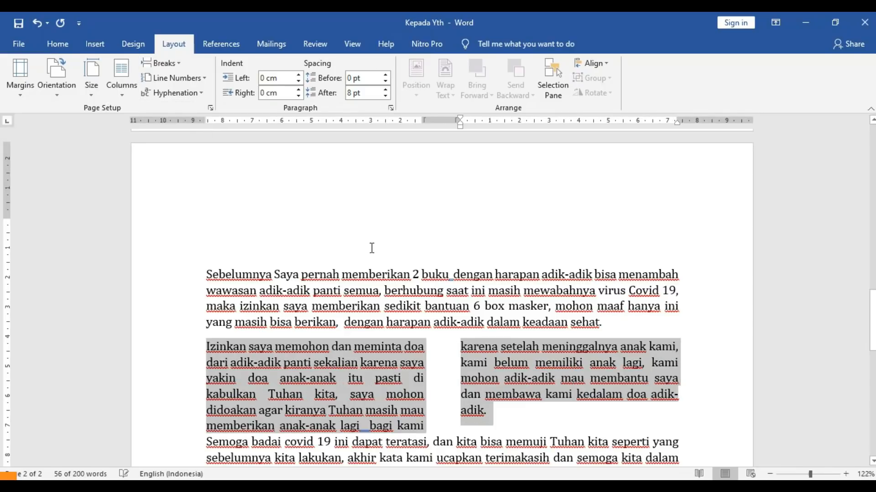
pyautogui.click(387, 349)
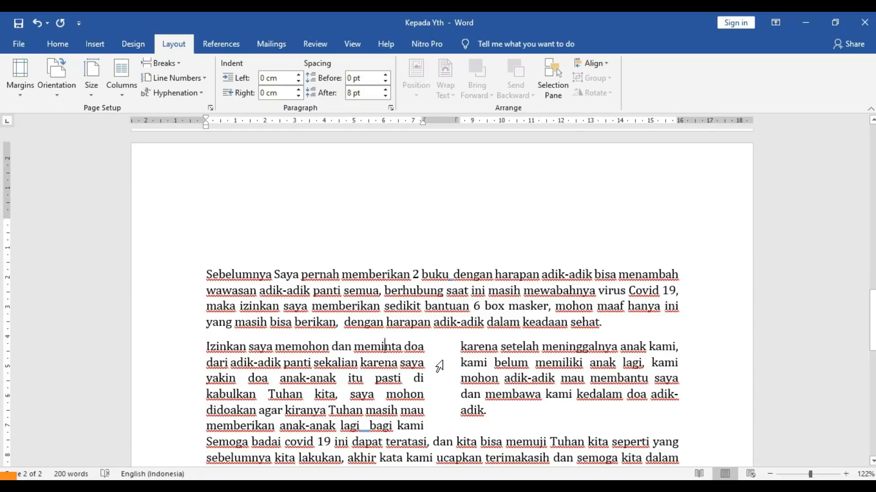
pyautogui.moveTo(460, 120); pyautogui.dragTo(457, 121)
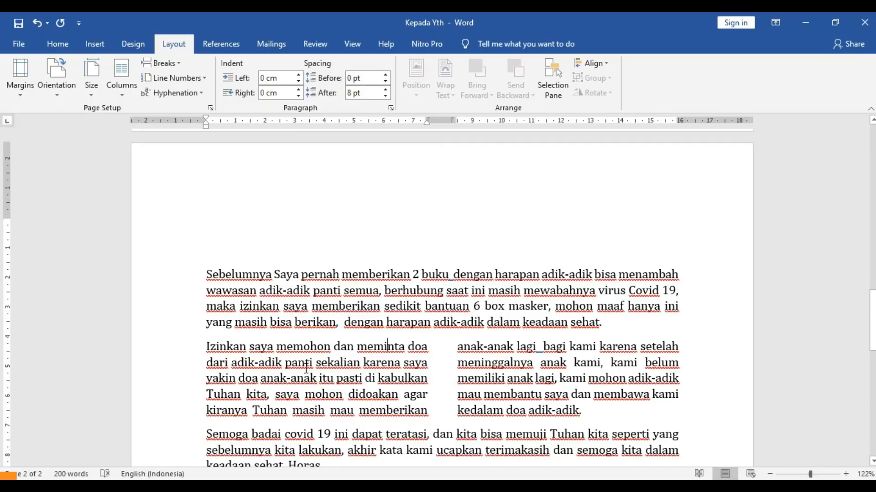
pyautogui.hotkey('ctrl', 'z')
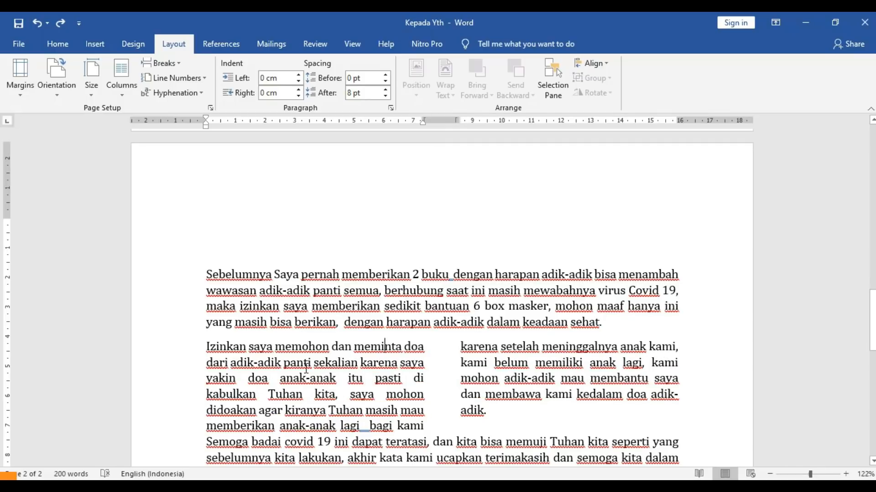
# - Change the 'Izinkan' paragraph from two columns to three and adjust the column spacing
pyautogui.hotkey('ctrl', 'z')
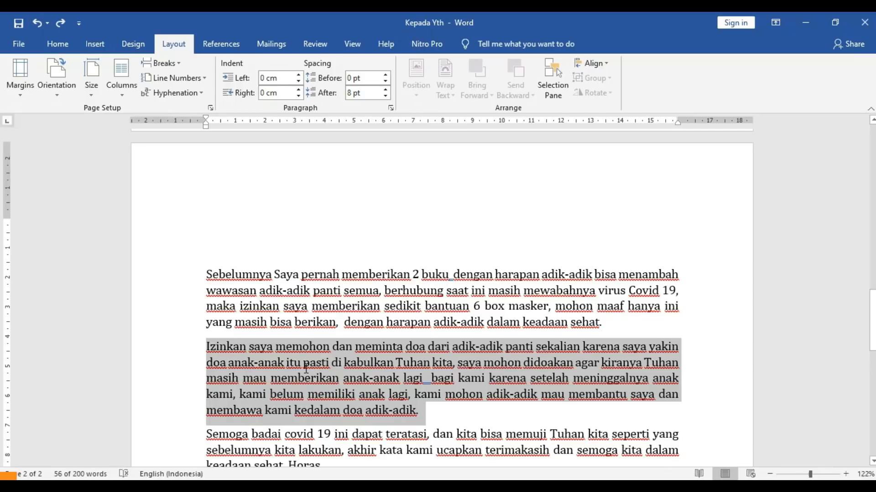
pyautogui.click(118, 86)
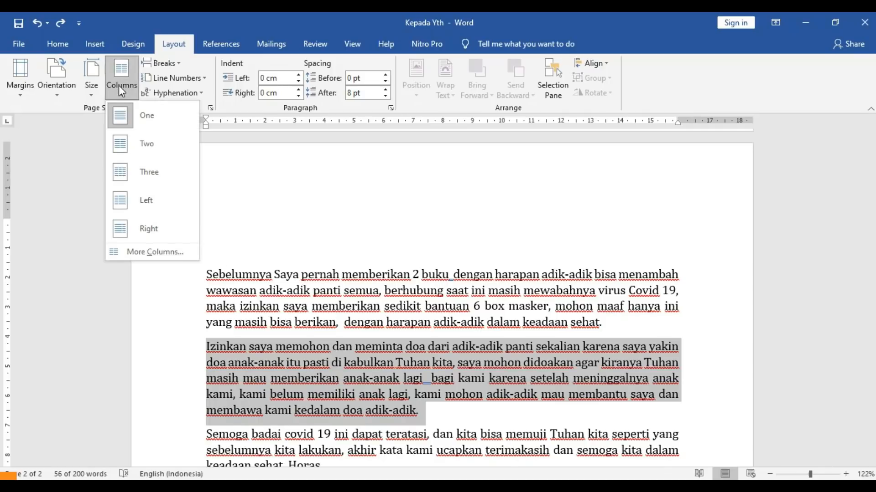
pyautogui.click(144, 175)
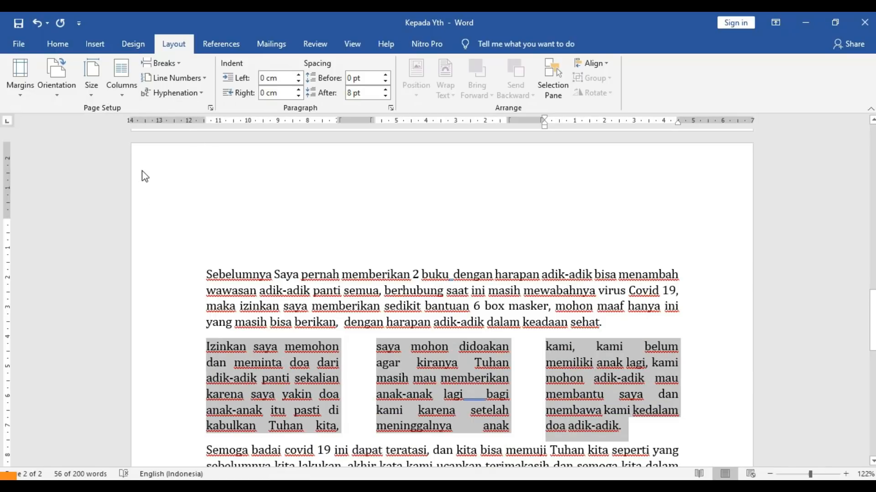
pyautogui.moveTo(339, 120); pyautogui.dragTo(349, 120)
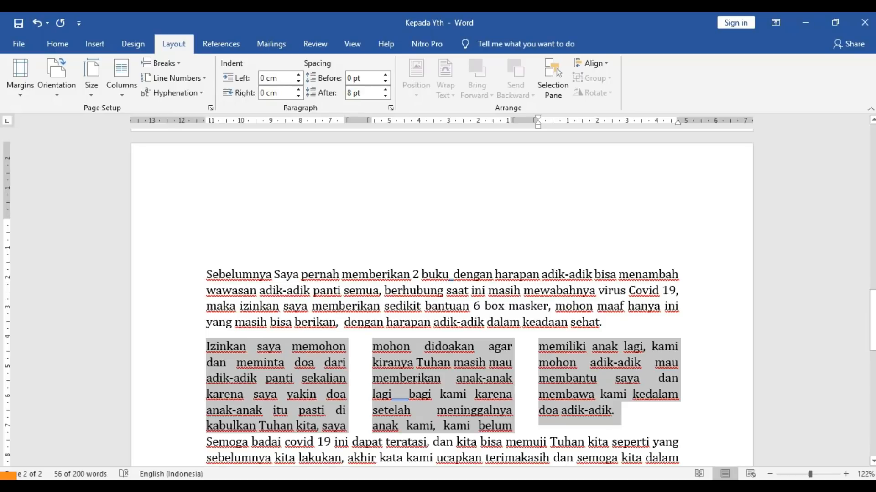
# - Insert a blank line above the 'Semoga' paragraph
pyautogui.scroll(-3, 297, 326)
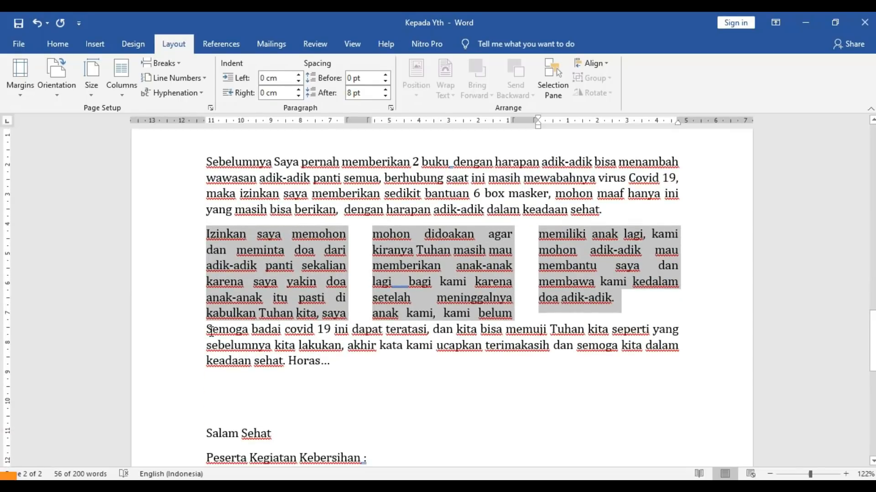
pyautogui.click(211, 330)
pyautogui.press('Return')
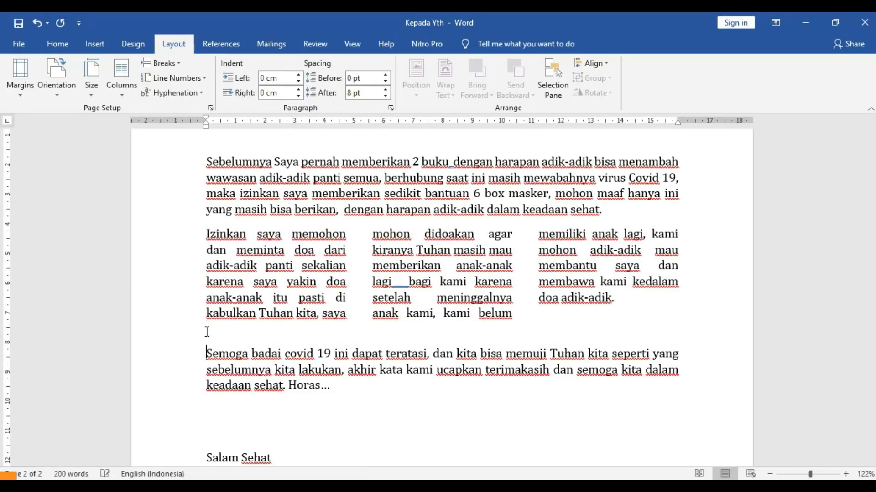
# - Reformat the 'Izinkan' text with the Left column preset: narrow left, wide right
pyautogui.click(348, 234)
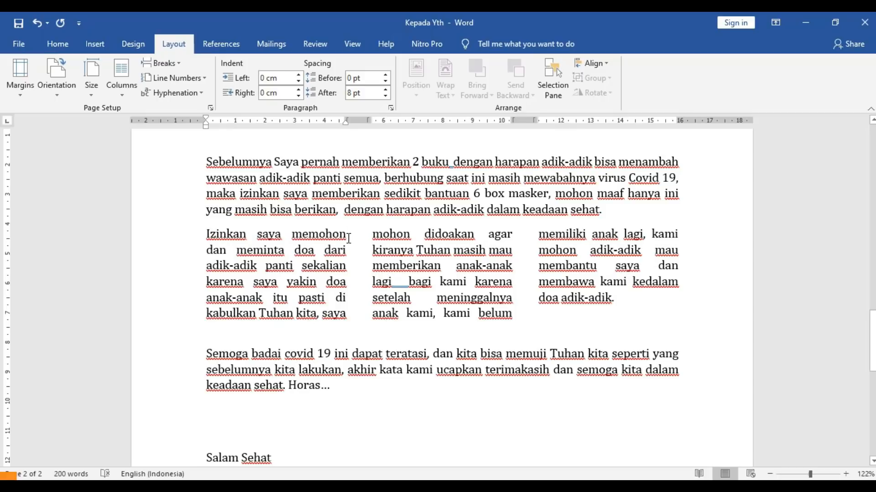
pyautogui.moveTo(205, 234); pyautogui.dragTo(620, 300)
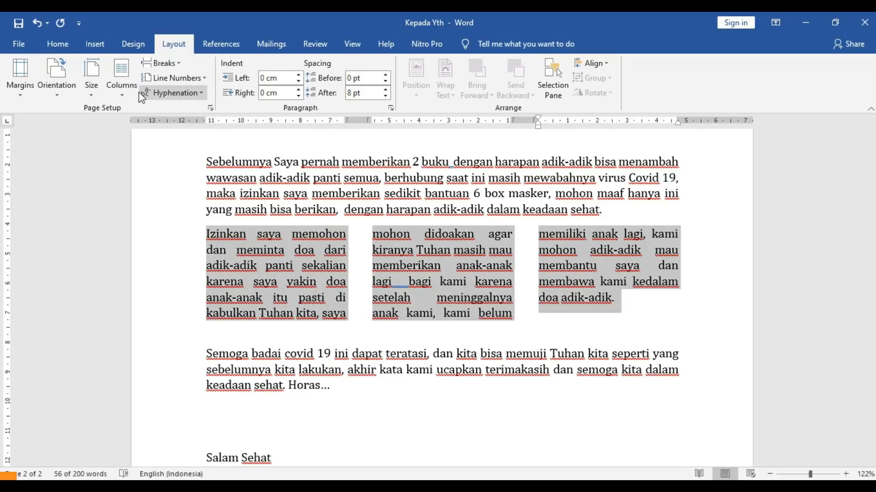
pyautogui.click(126, 92)
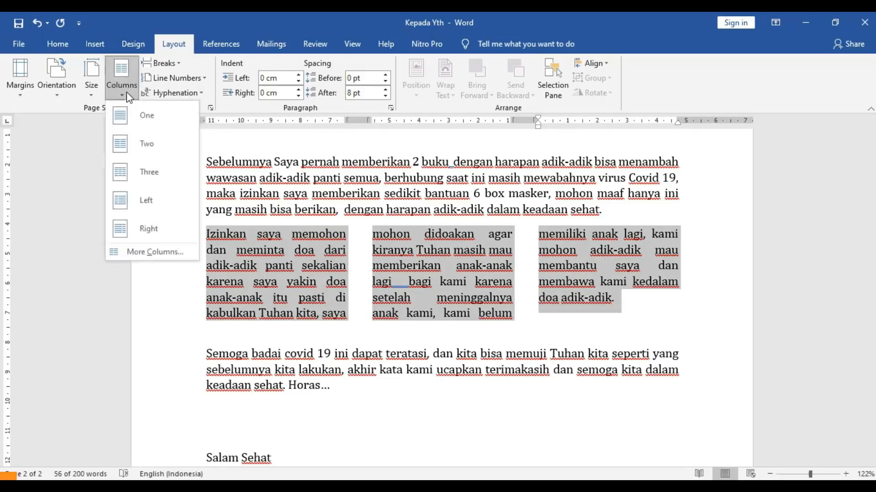
pyautogui.click(145, 199)
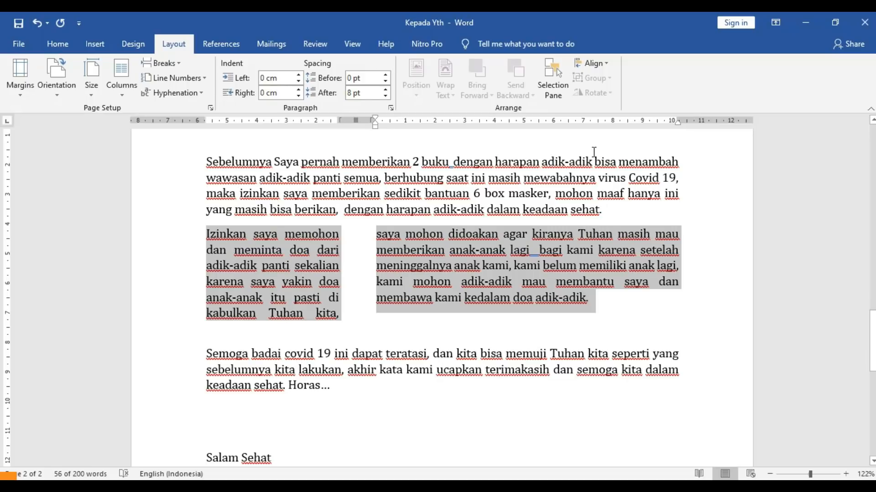
# - Scroll back to the top of page 1's address block with the Insert commands showing
pyautogui.moveTo(872, 319); pyautogui.dragTo(862, 152)
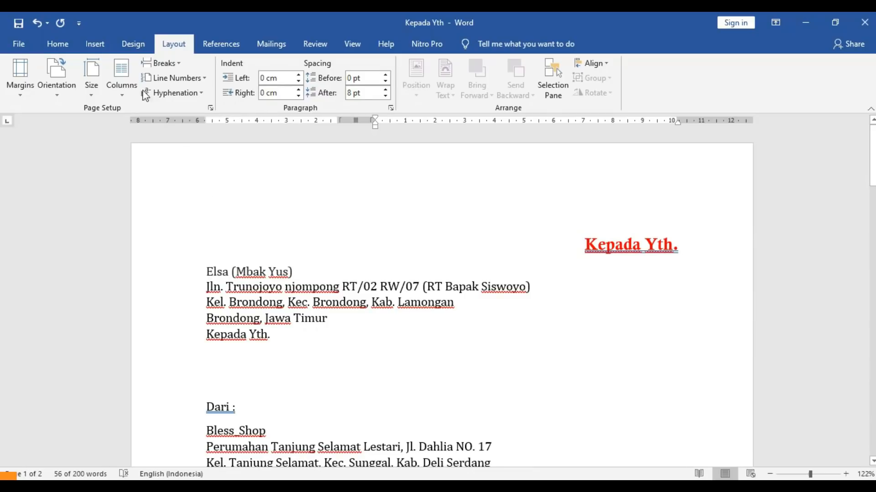
pyautogui.click(95, 45)
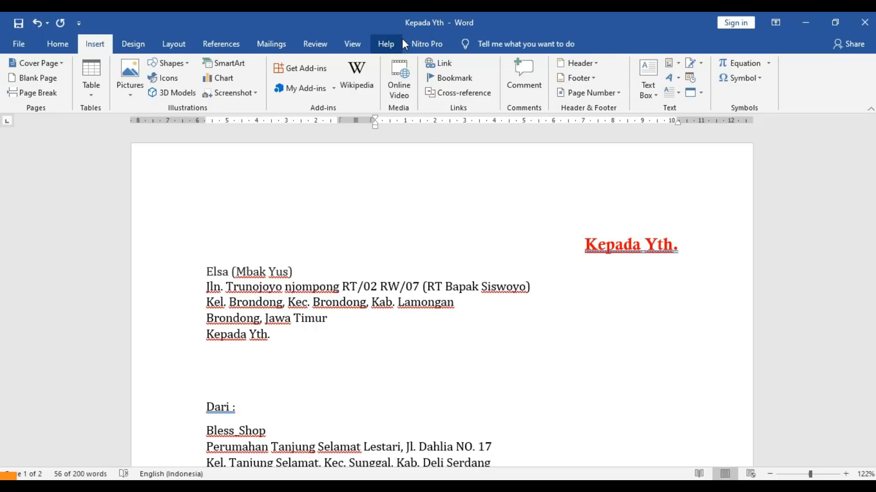
# - Add the Facet (Odd Page) header and type 'TUGAS AKHIR D3 MATEMATIKA' into it
pyautogui.click(596, 65)
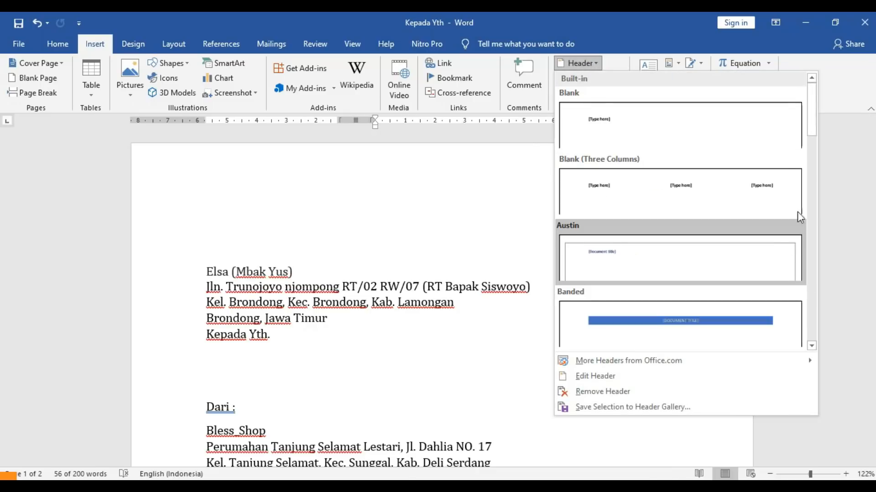
pyautogui.moveTo(811, 133); pyautogui.dragTo(813, 178)
pyautogui.click(763, 218)
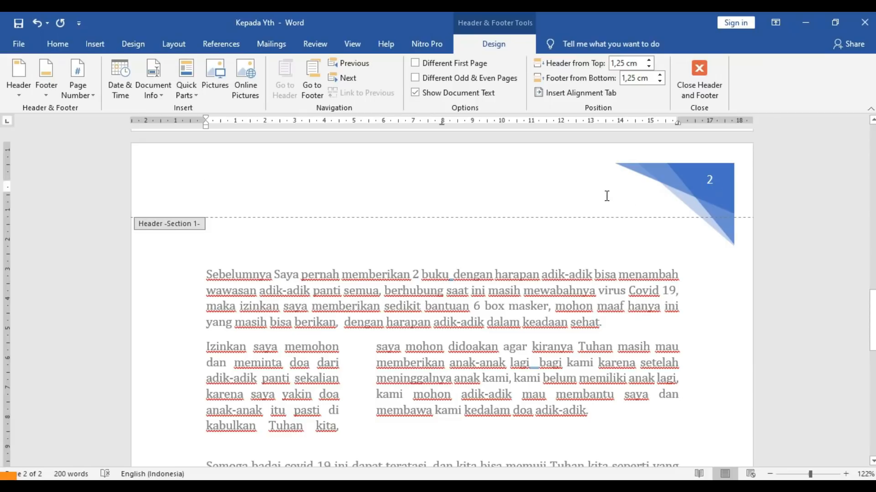
pyautogui.write('TUGAS AKHIR D')
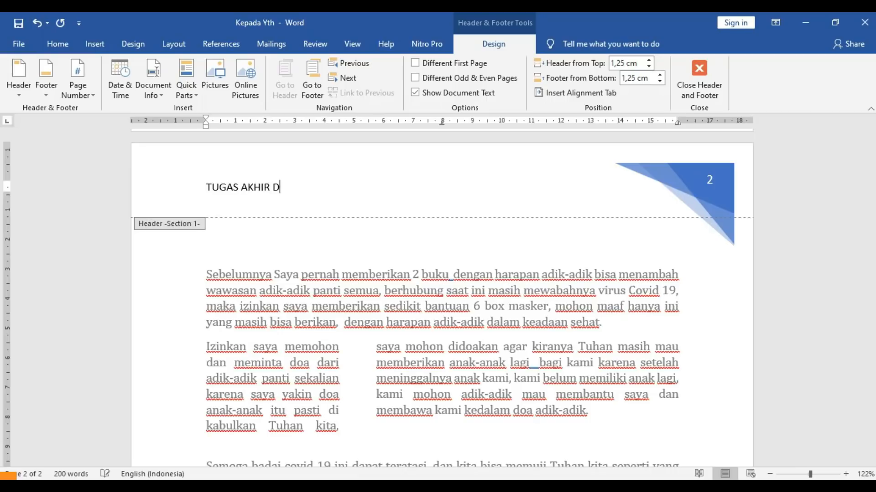
pyautogui.write('3 MATEMATIKA')
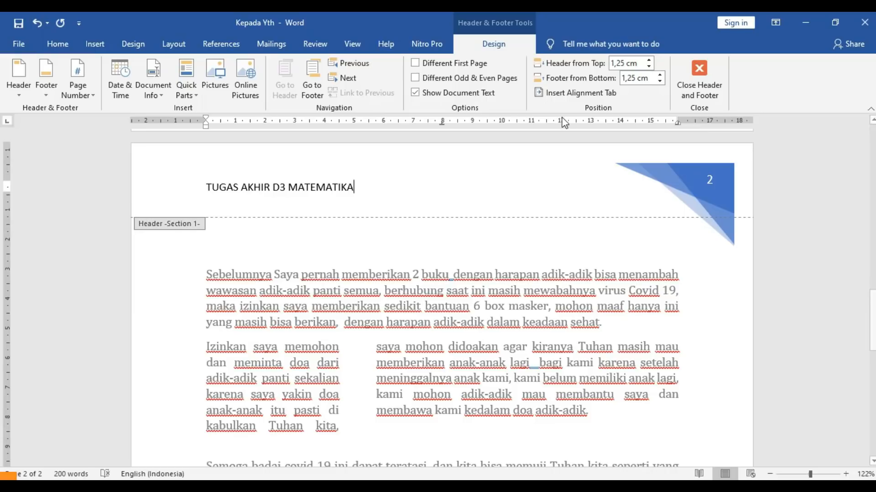
pyautogui.moveTo(360, 187); pyautogui.dragTo(212, 191)
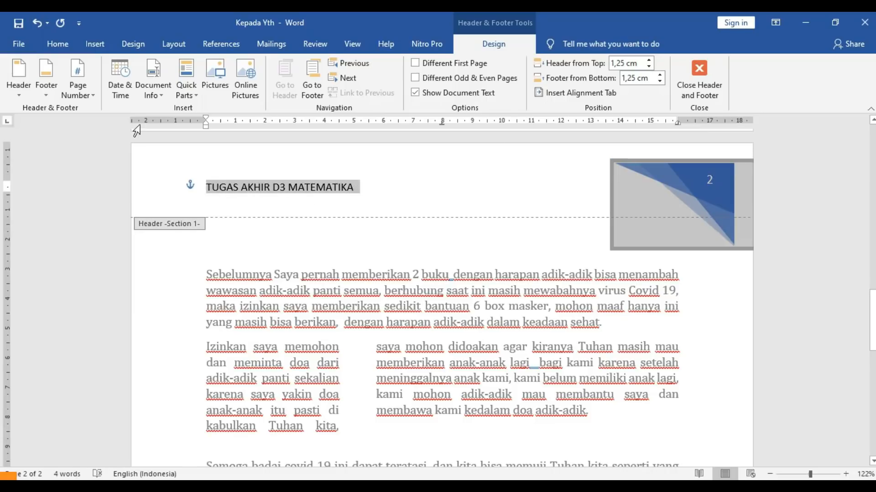
# - Make the header text bold and colour the word MATEMATIKA dark blue
pyautogui.click(54, 43)
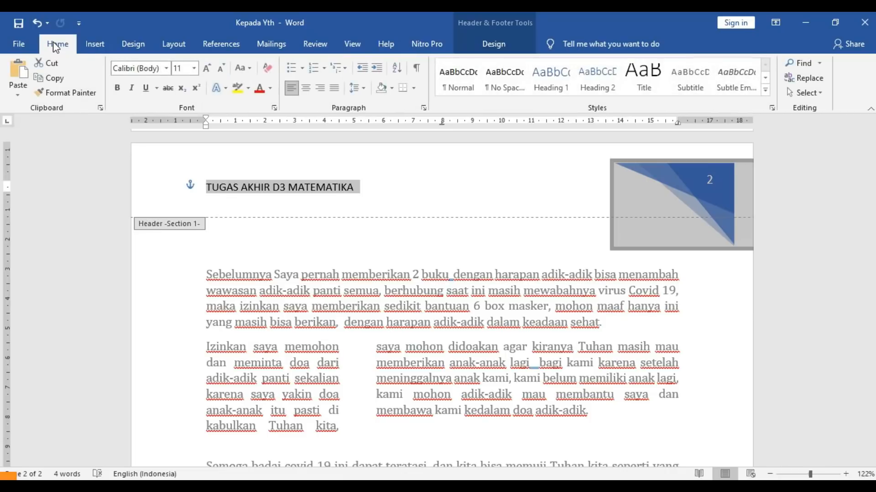
pyautogui.click(118, 87)
pyautogui.click(290, 187)
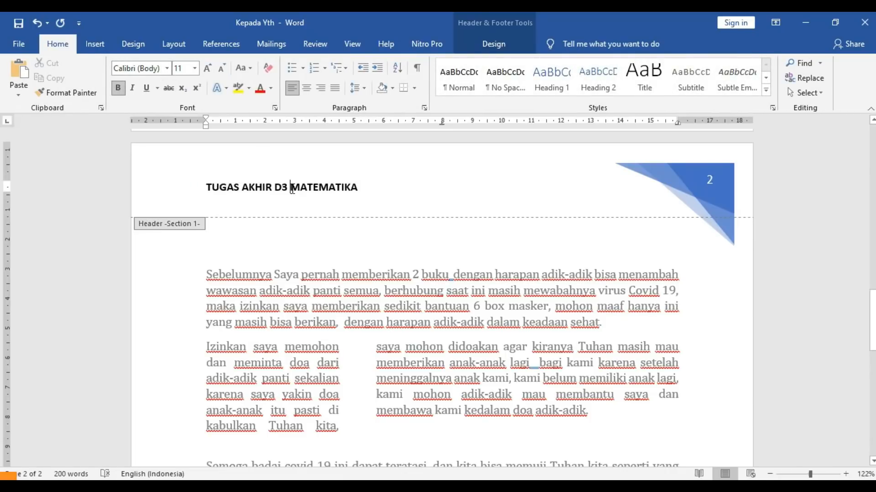
pyautogui.keyDown('shift'); pyautogui.click(373, 190); pyautogui.keyUp('shift')
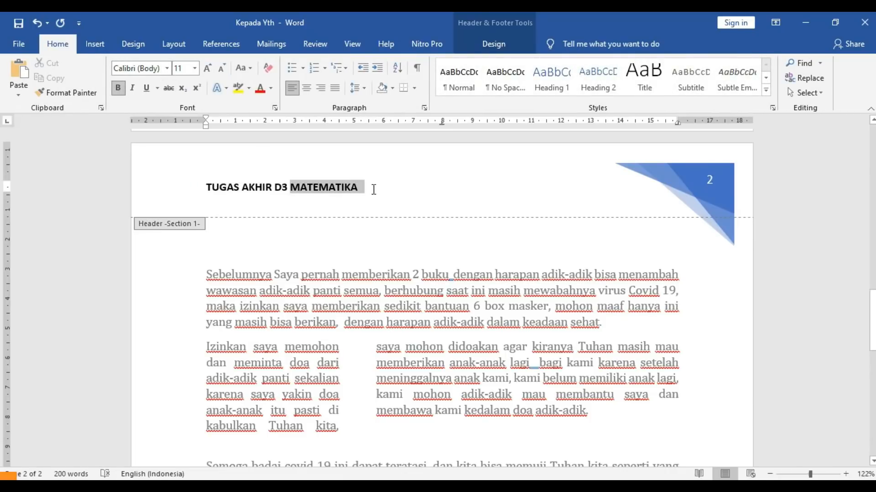
pyautogui.click(270, 88)
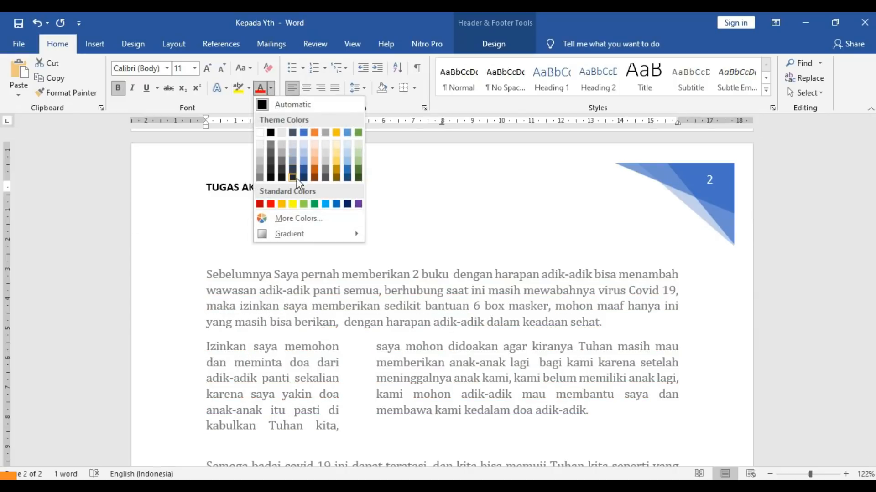
pyautogui.click(347, 204)
pyautogui.click(370, 191)
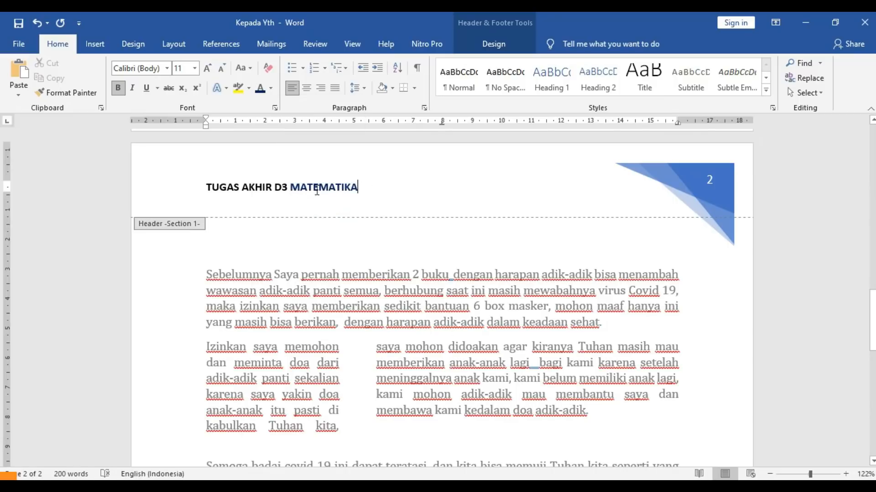
# - Leave 'TUGAS AKHIR D3' in its original colour and exit header editing
pyautogui.moveTo(285, 191); pyautogui.dragTo(199, 182)
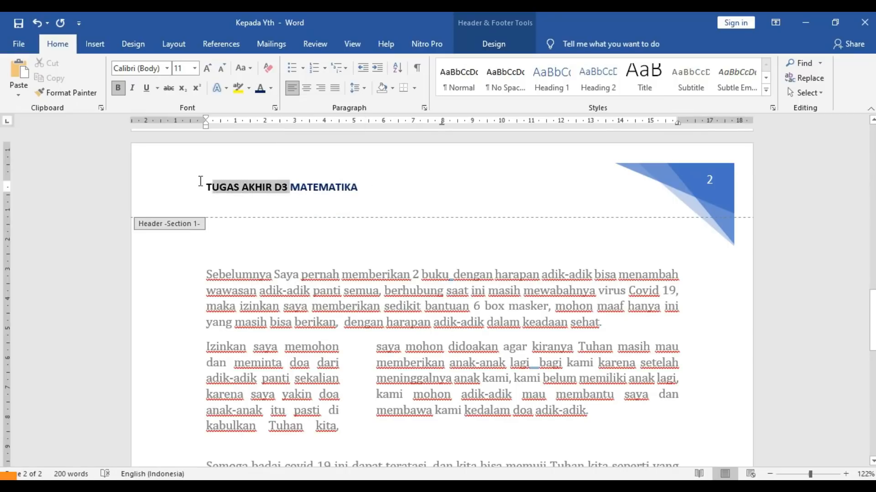
pyautogui.click(271, 88)
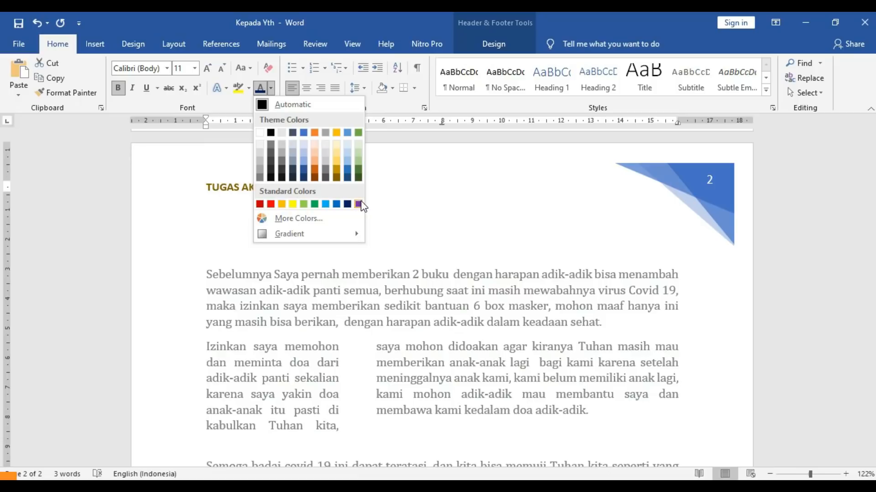
pyautogui.click(376, 202)
pyautogui.click(393, 202)
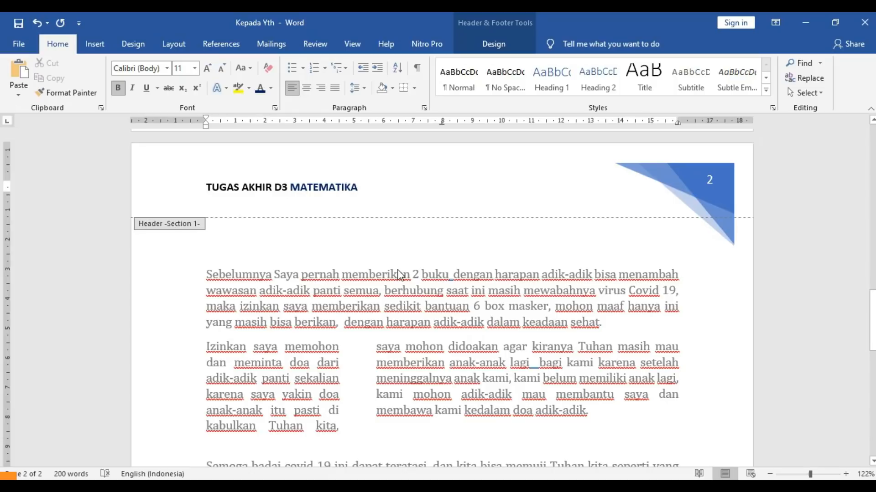
pyautogui.doubleClick(445, 270)
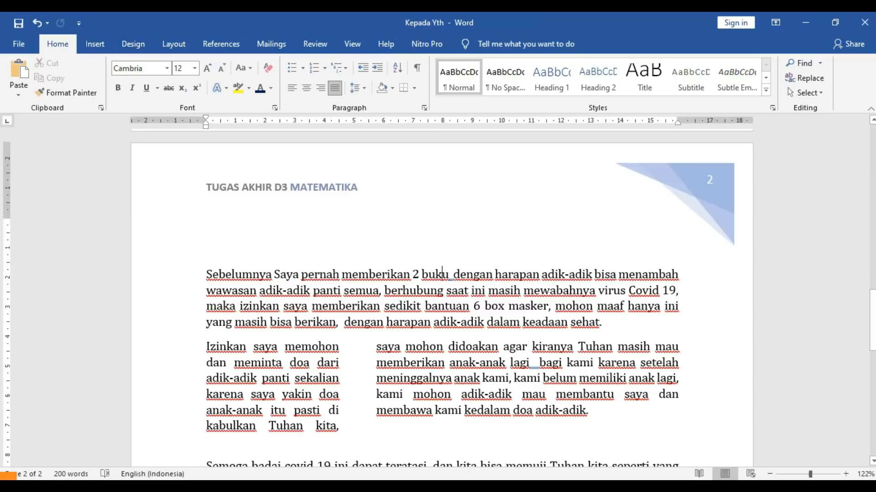
# - Delete the page-number box from the header's blue corner triangle
pyautogui.moveTo(872, 319); pyautogui.dragTo(816, 156)
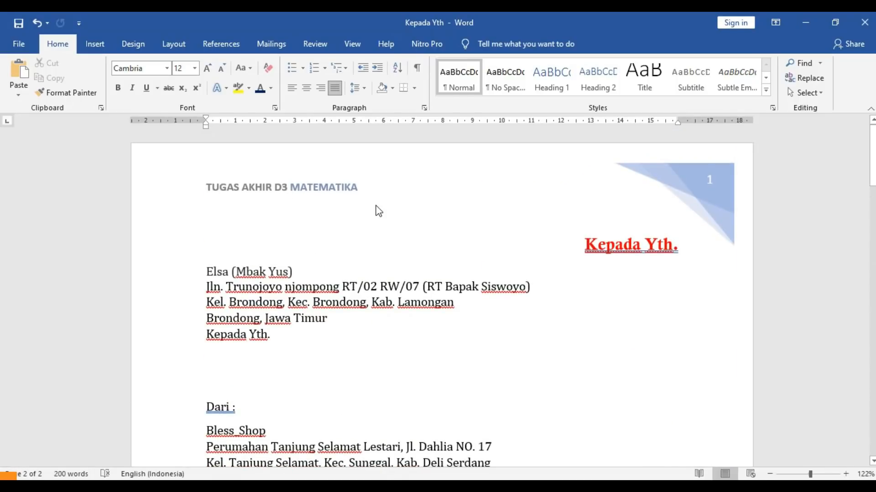
pyautogui.moveTo(872, 156); pyautogui.dragTo(872, 322)
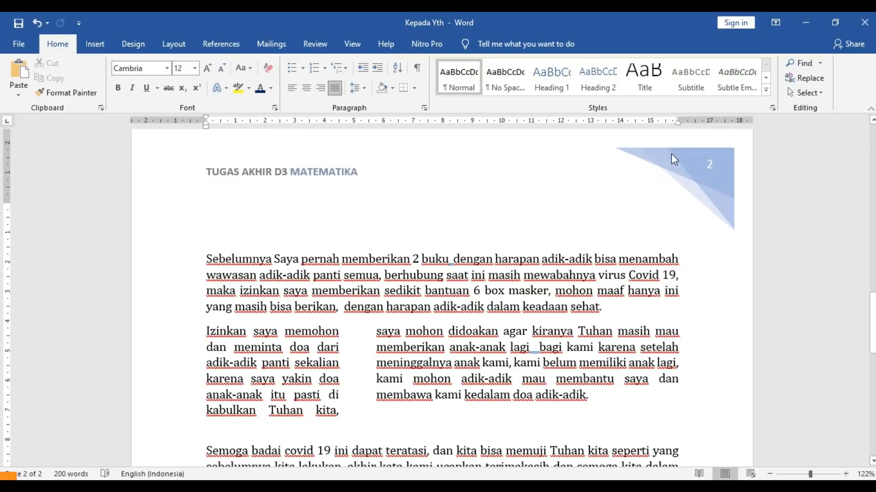
pyautogui.doubleClick(709, 167)
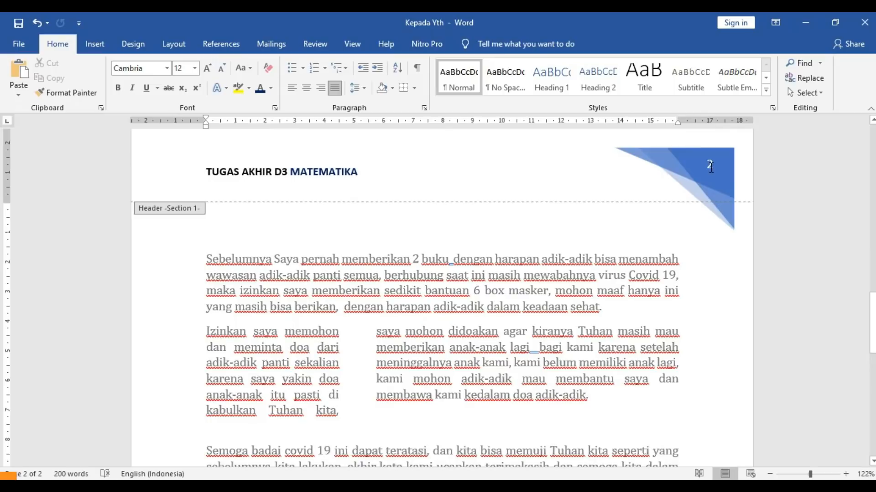
pyautogui.click(705, 180)
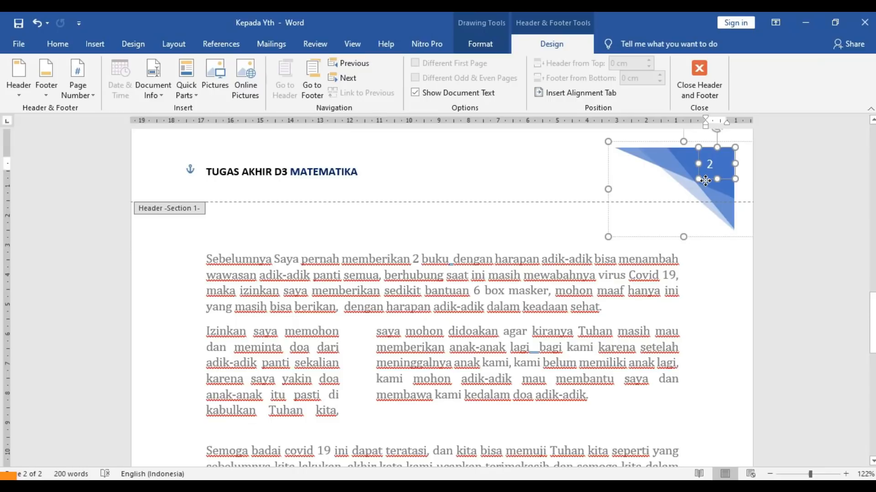
pyautogui.press('Delete')
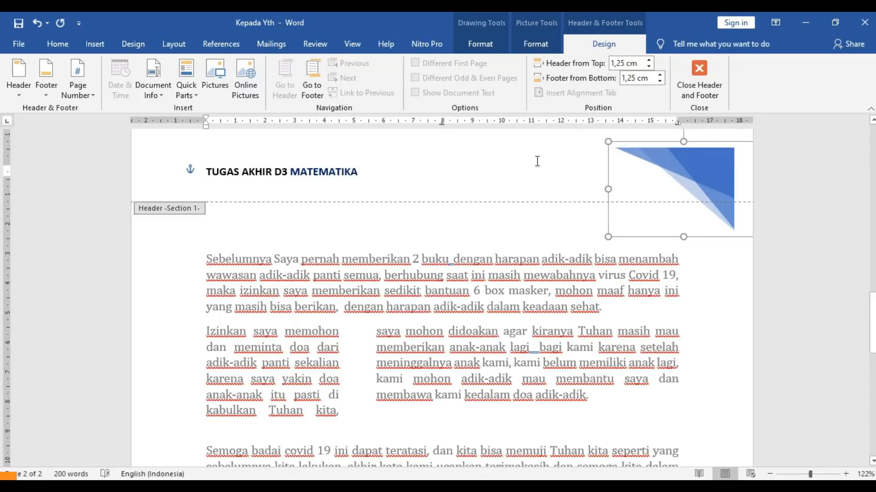
# - Close header editing and scroll through the pages to check the header
pyautogui.doubleClick(537, 162)
pyautogui.click(872, 195)
pyautogui.moveTo(872, 234); pyautogui.dragTo(852, 141)
pyautogui.click(577, 171)
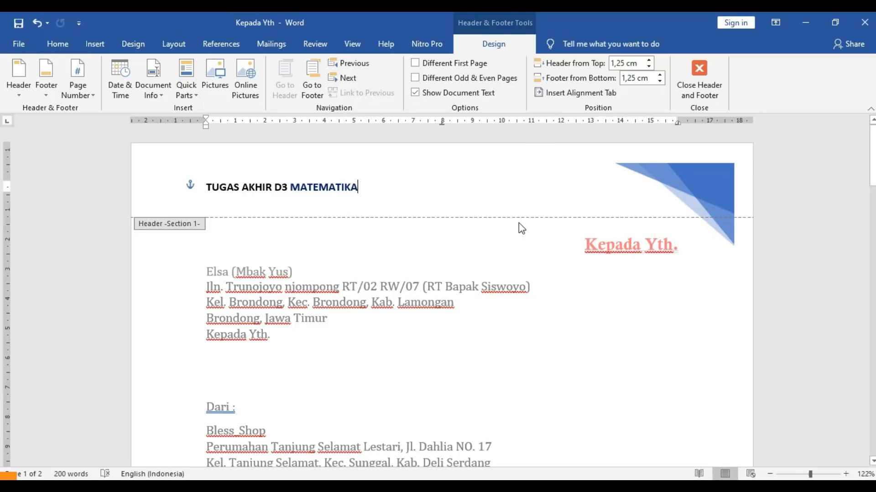
pyautogui.click(697, 78)
pyautogui.moveTo(873, 273); pyautogui.dragTo(862, 137)
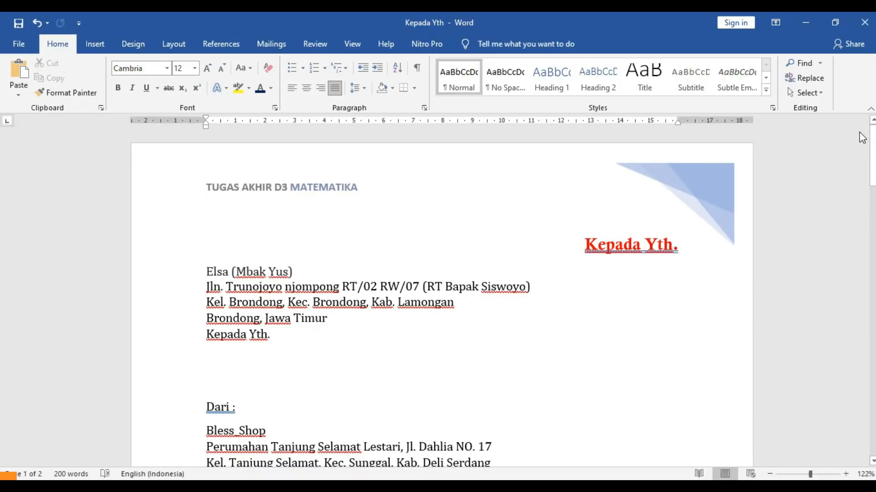
pyautogui.moveTo(872, 147); pyautogui.dragTo(872, 178)
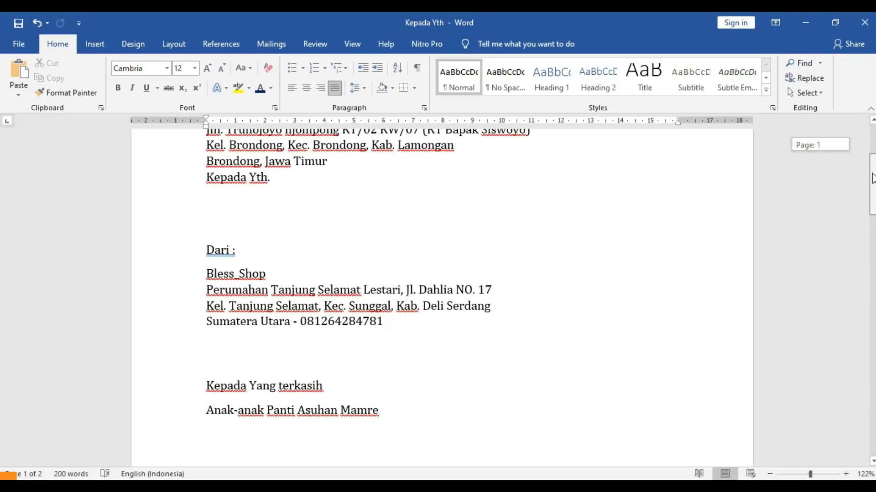
pyautogui.moveTo(872, 178); pyautogui.dragTo(872, 132)
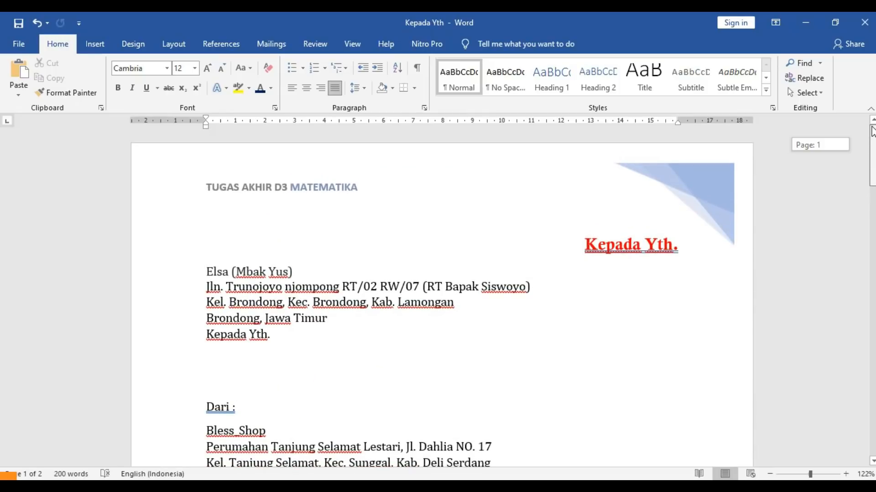
pyautogui.moveTo(871, 129)
pyautogui.mouseDown()
pyautogui.moveTo(872, 146)
pyautogui.moveTo(867, 125)
pyautogui.mouseUp()
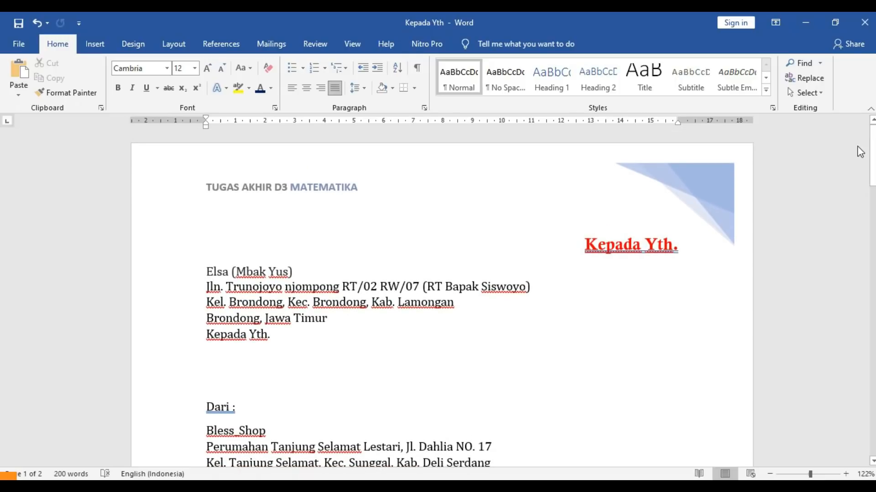
pyautogui.moveTo(872, 167); pyautogui.dragTo(872, 369)
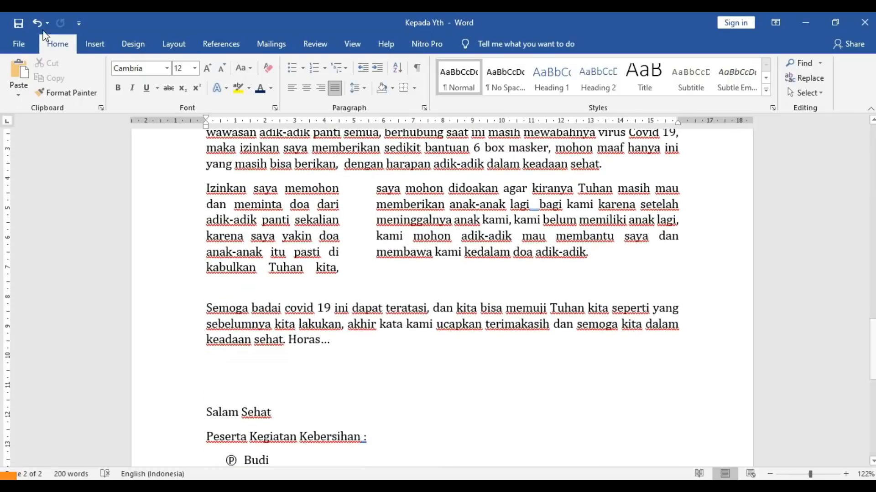
# - Add the Integral footer with 'DISUSUN OLEH :' typed before the author name
pyautogui.click(93, 43)
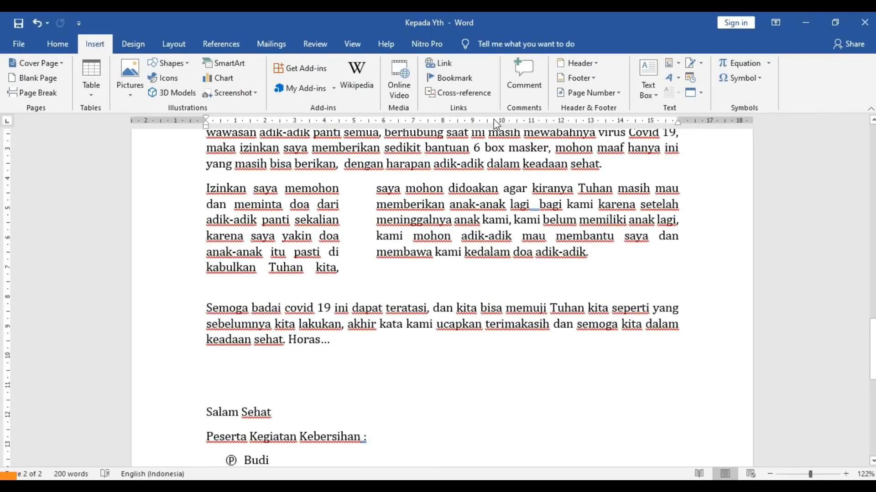
pyautogui.click(585, 78)
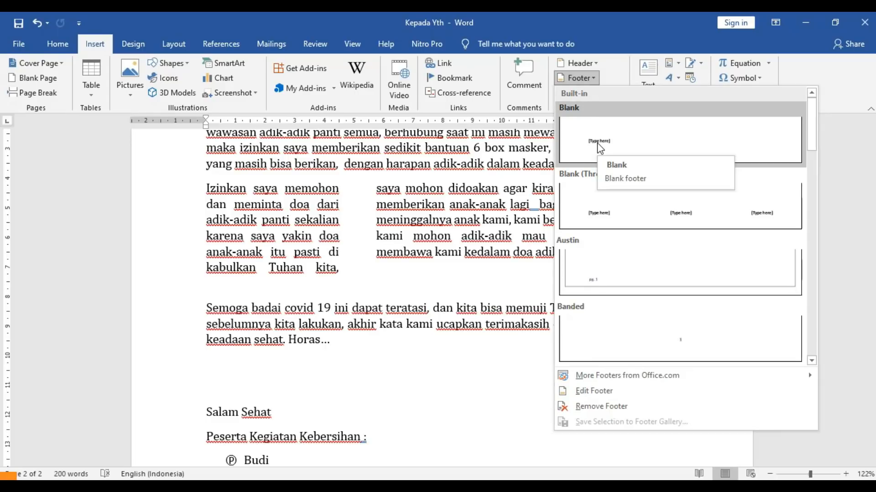
pyautogui.moveTo(811, 144); pyautogui.dragTo(817, 245)
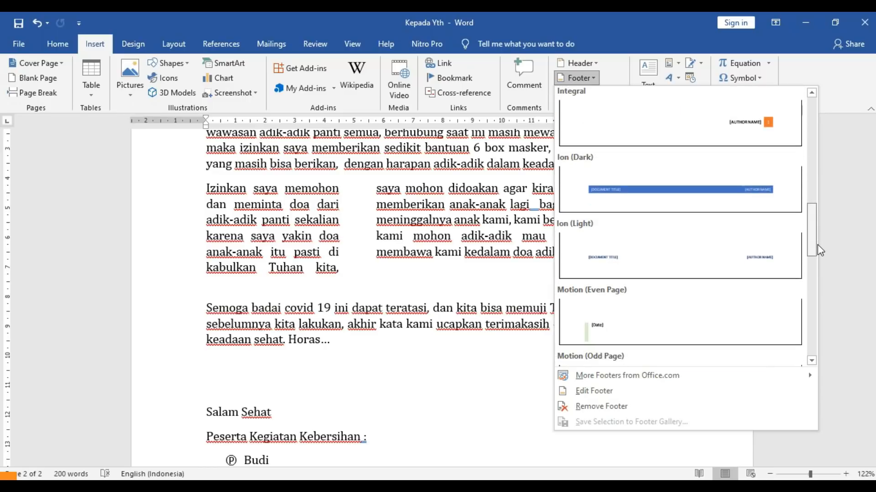
pyautogui.click(752, 140)
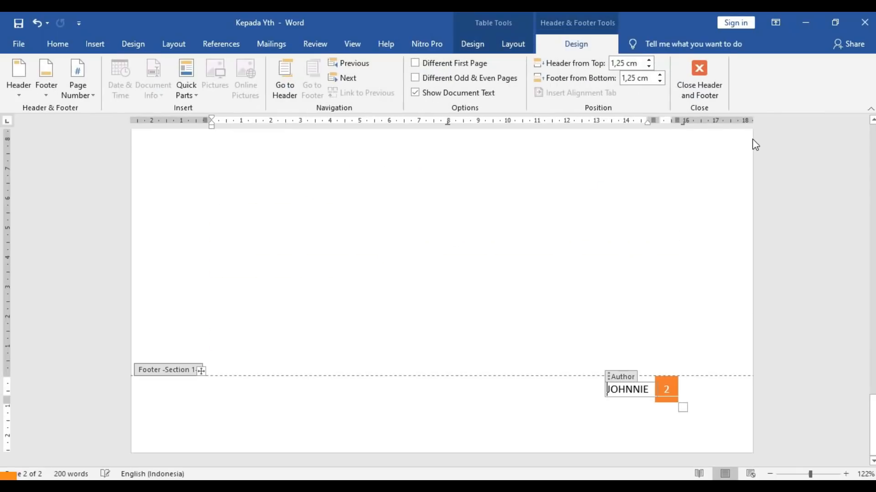
pyautogui.moveTo(649, 389); pyautogui.dragTo(609, 389)
pyautogui.click(610, 389)
pyautogui.hotkey('ctrl', 'z')
pyautogui.write('DISUSUN ')
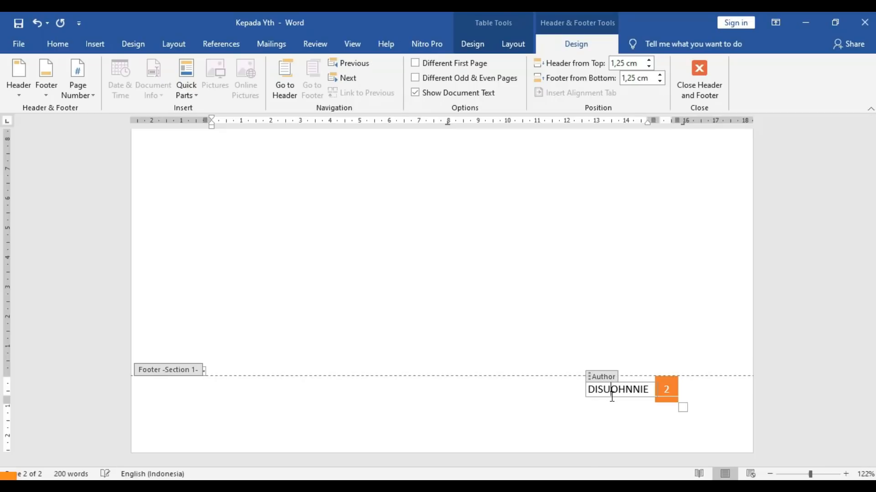
pyautogui.write('OLEH ')
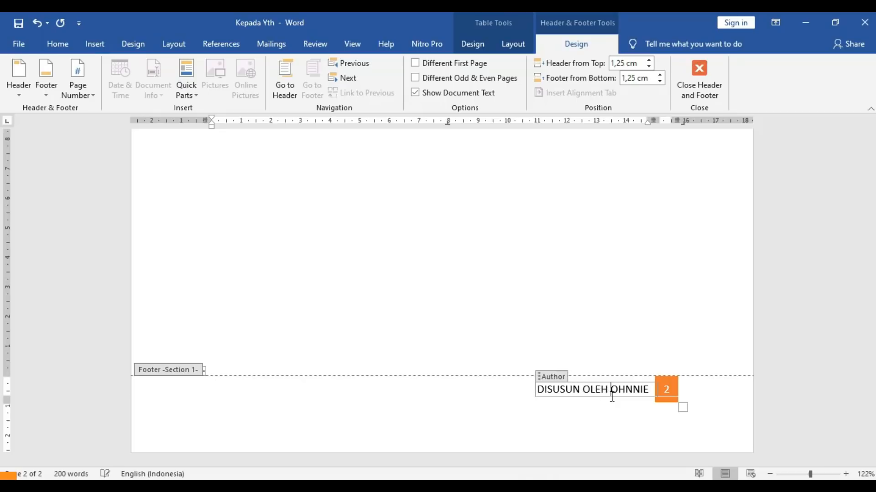
pyautogui.write('J')
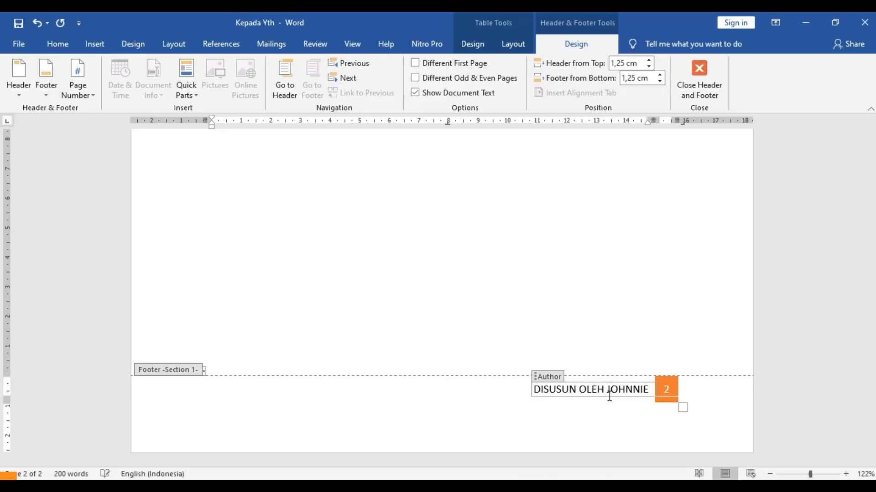
pyautogui.write(':')
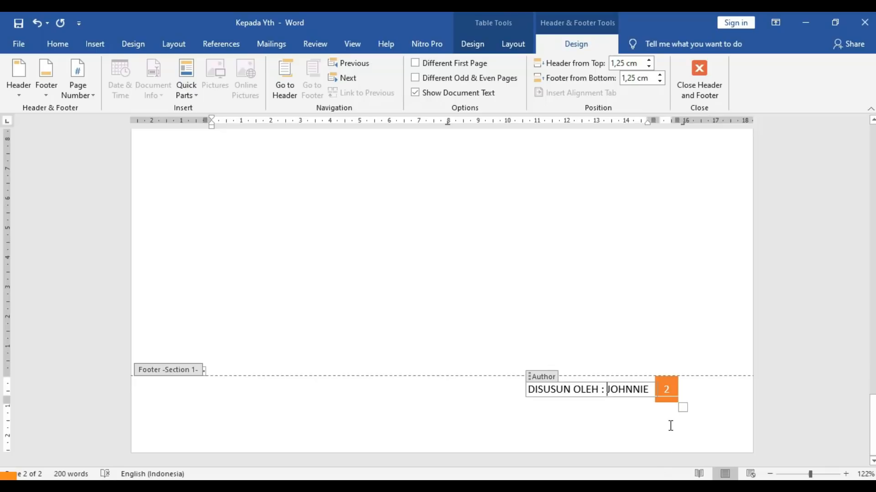
pyautogui.click(697, 69)
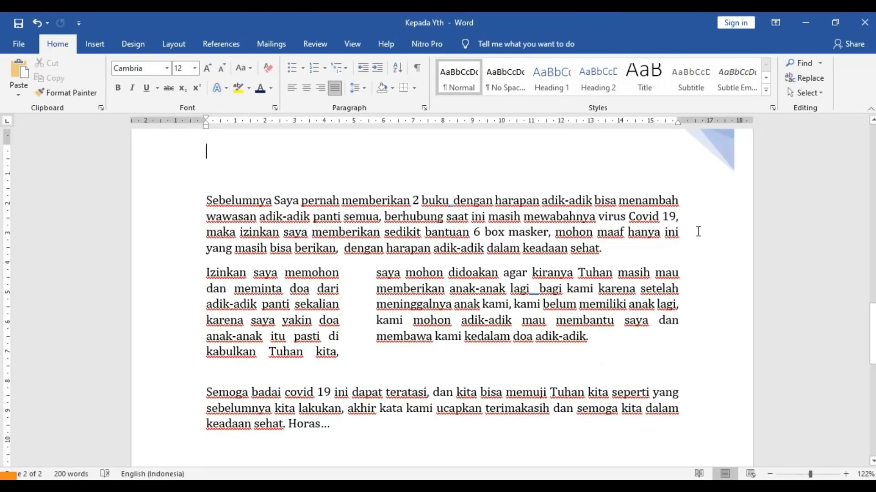
# - Undo the last edit to restore the 206-word count, and place the caret at the Email line
pyautogui.moveTo(872, 354); pyautogui.dragTo(872, 329)
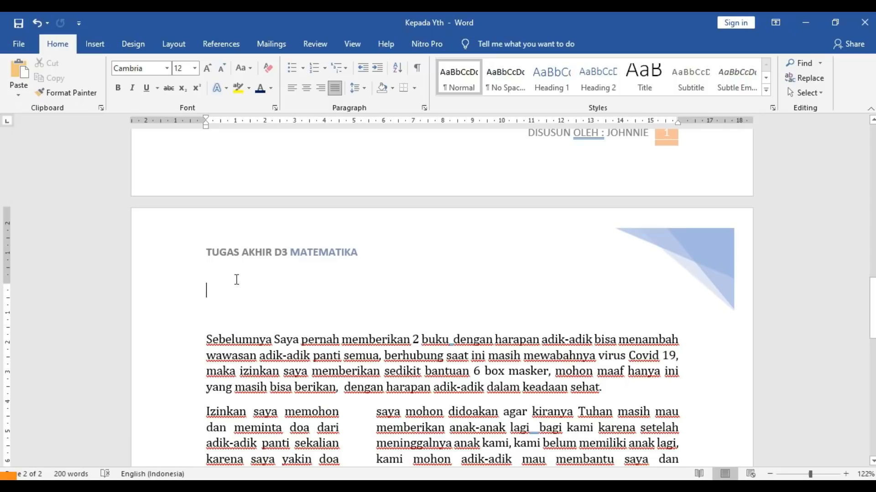
pyautogui.moveTo(872, 299); pyautogui.dragTo(872, 415)
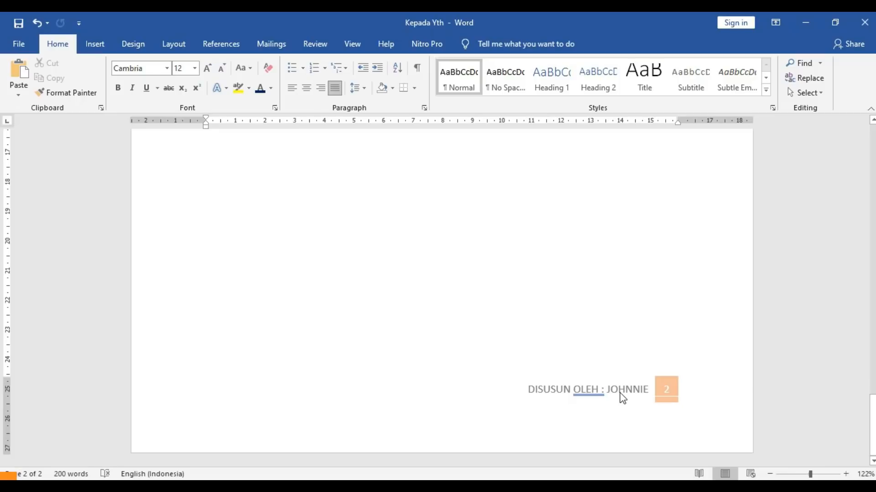
pyautogui.hotkey('ctrl', 'z')
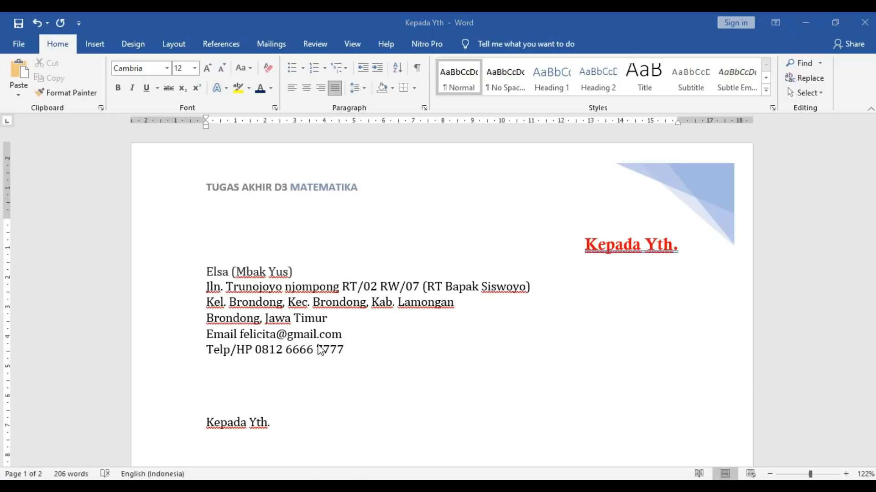
pyautogui.click(295, 341)
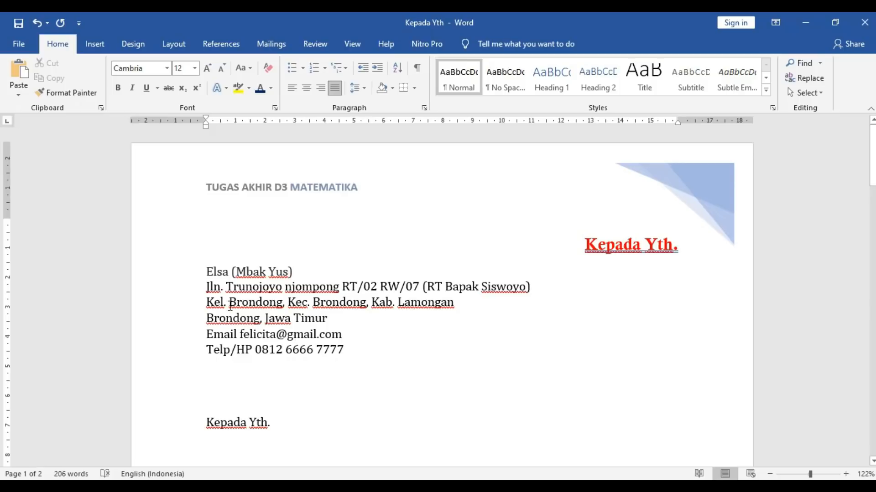
pyautogui.click(210, 334)
# - Insert a Webdings notepad symbol at the start of the Email line
pyautogui.click(103, 45)
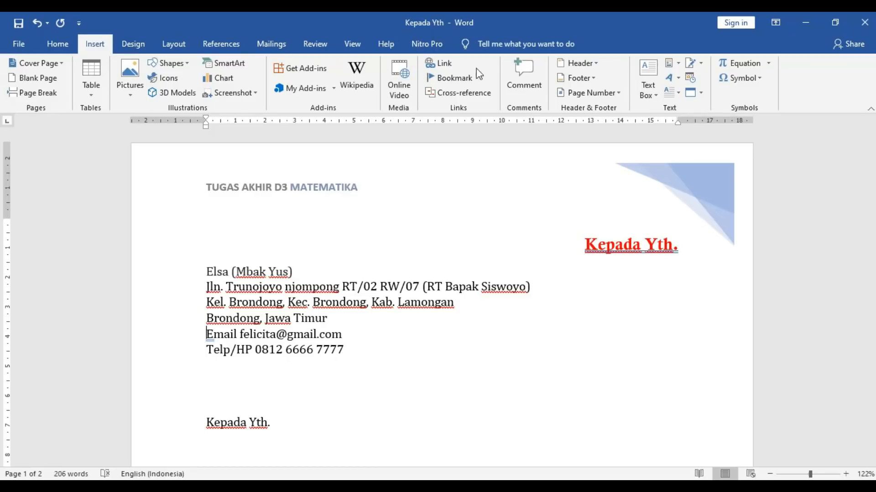
pyautogui.click(763, 83)
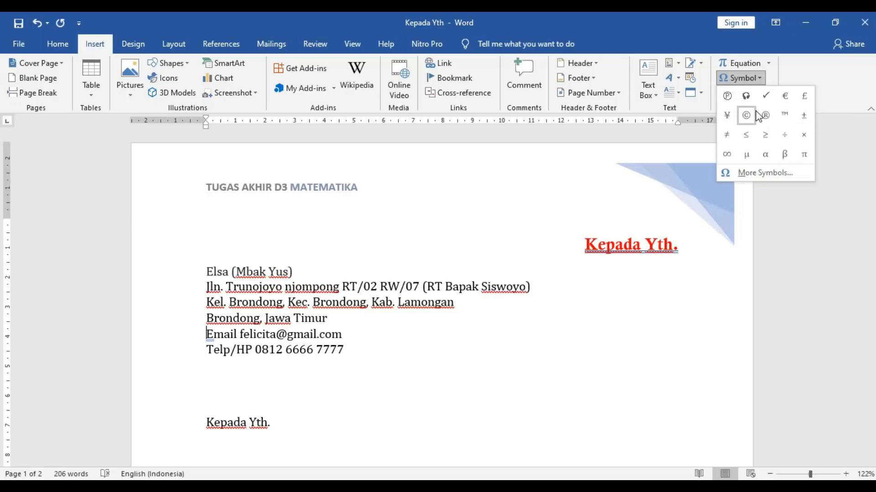
pyautogui.click(758, 173)
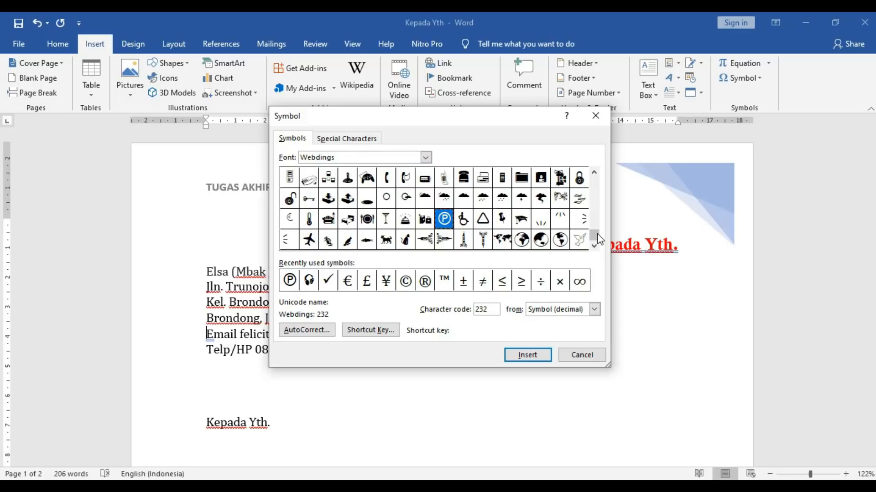
pyautogui.moveTo(594, 234); pyautogui.dragTo(593, 221)
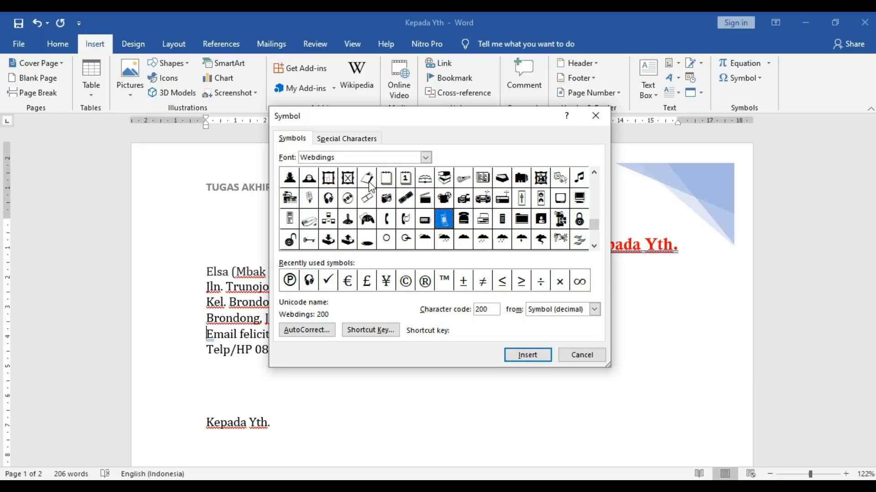
pyautogui.click(386, 179)
pyautogui.click(519, 354)
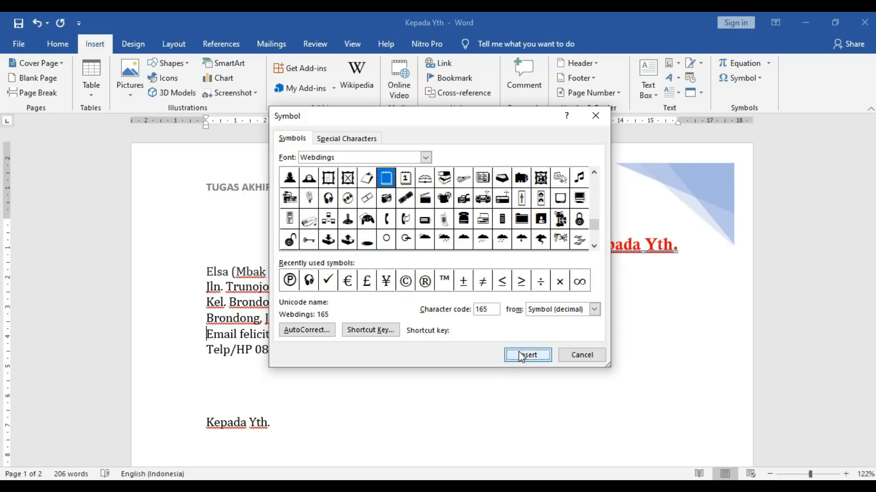
pyautogui.click(571, 354)
pyautogui.click(225, 350)
pyautogui.click(203, 351)
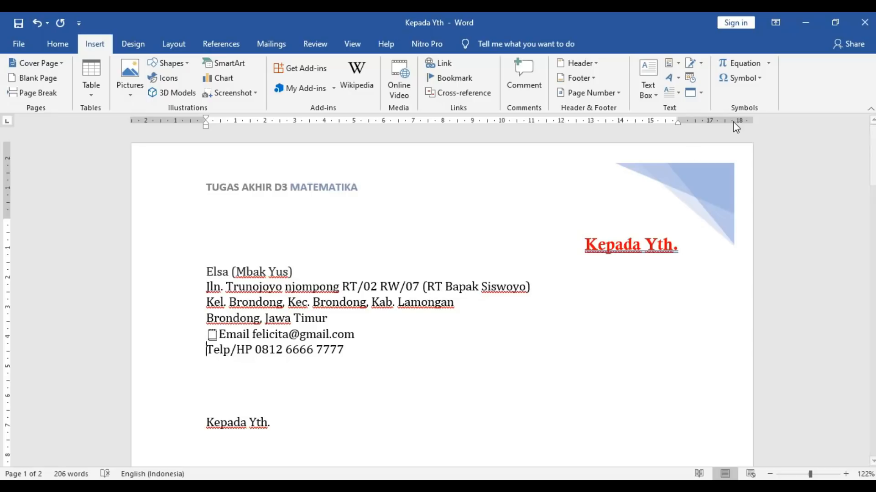
# - Insert a Webdings telephone symbol at the start of the Telp/HP line
pyautogui.click(741, 79)
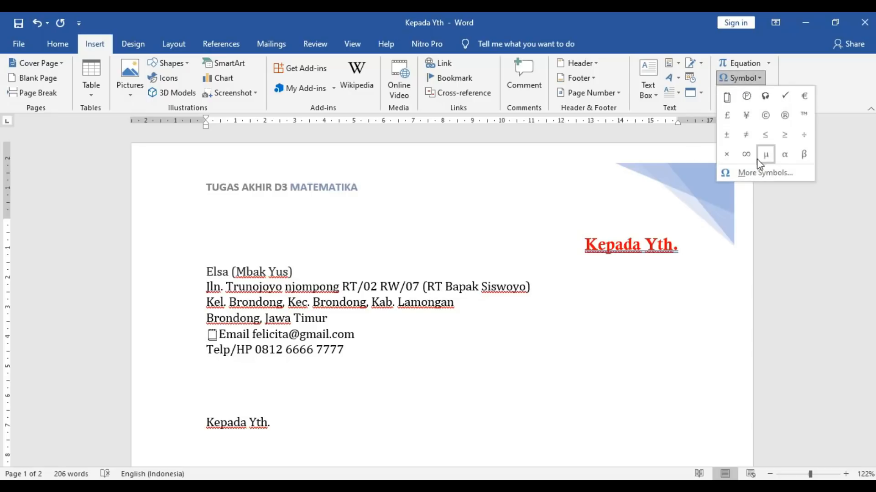
pyautogui.click(753, 173)
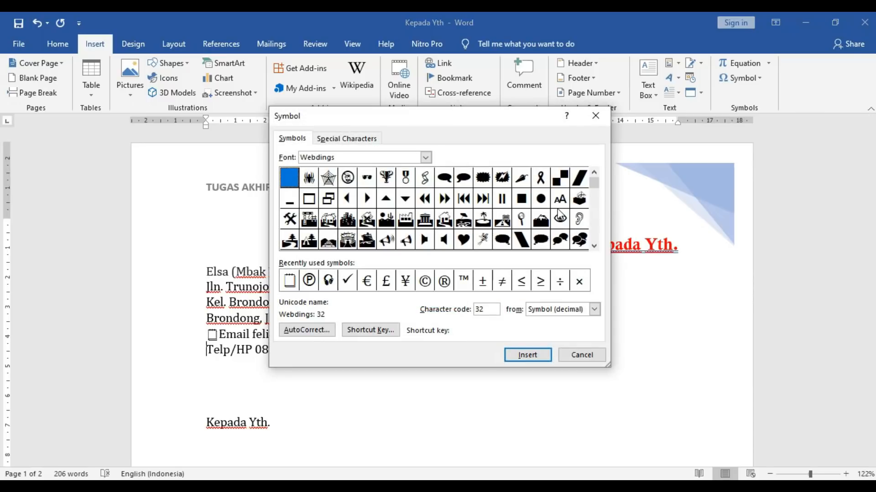
pyautogui.moveTo(595, 185); pyautogui.dragTo(595, 204)
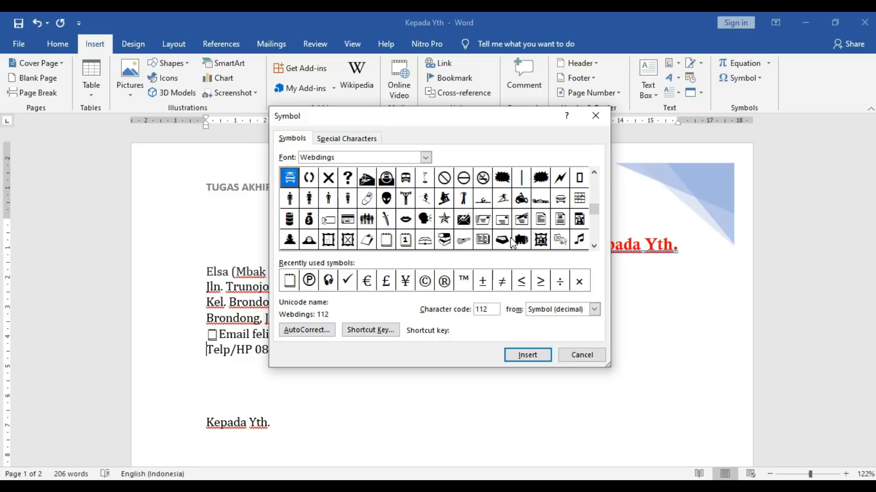
pyautogui.scroll(-1, 599, 224)
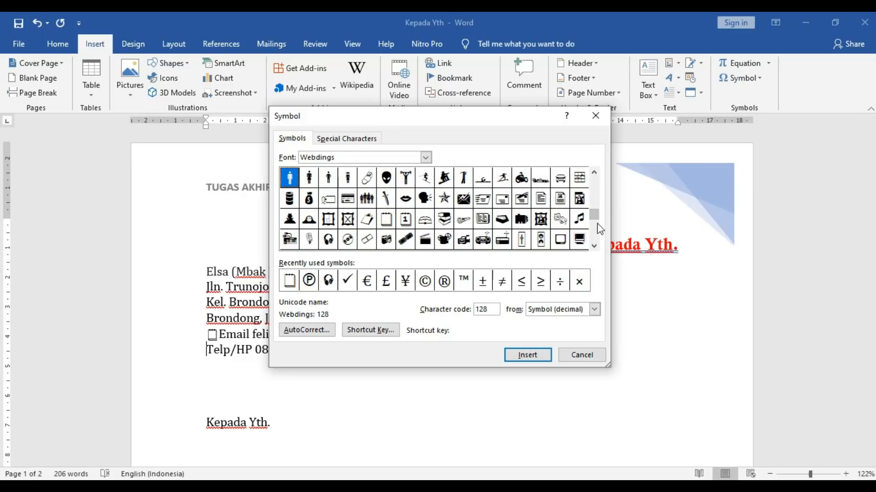
pyautogui.scroll(-4, 597, 223)
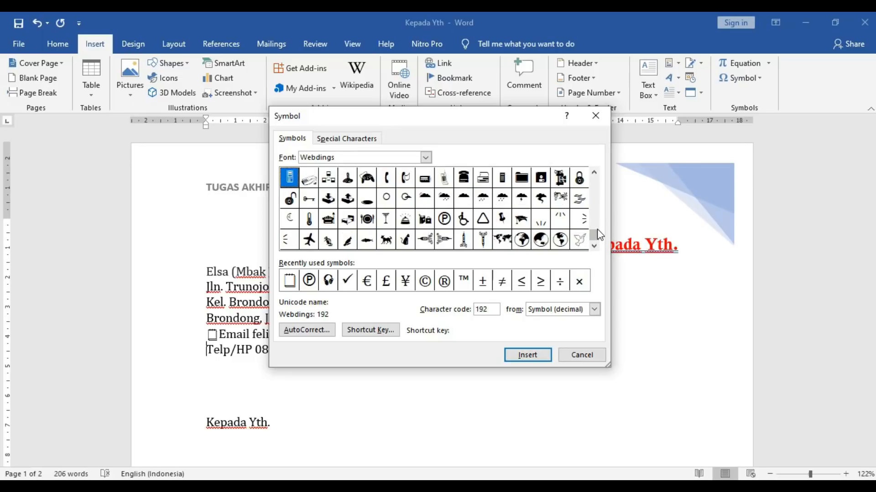
pyautogui.click(465, 180)
pyautogui.click(524, 356)
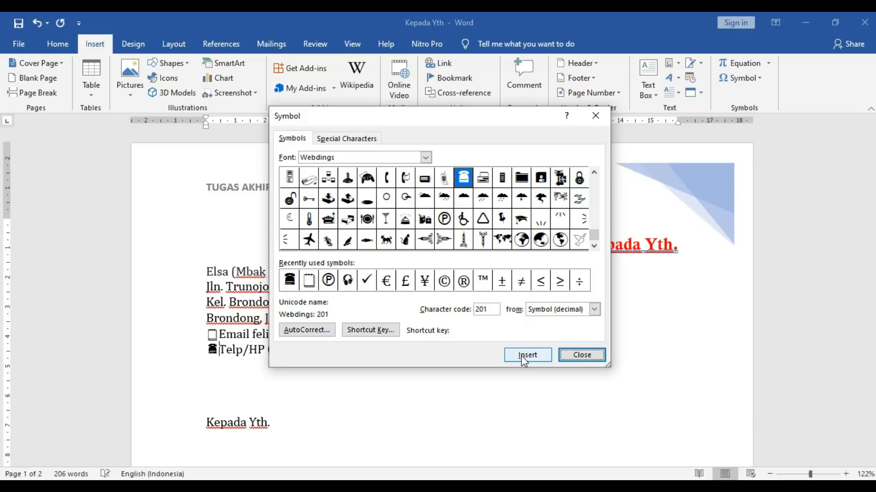
pyautogui.click(576, 356)
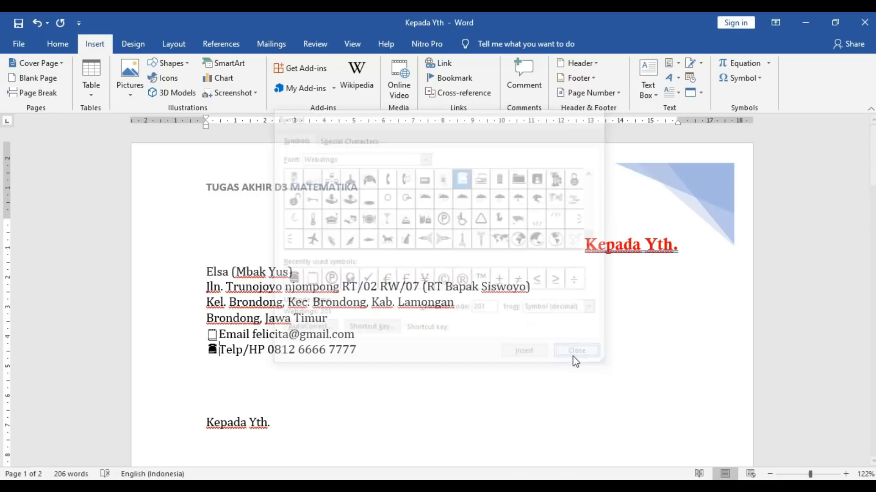
pyautogui.click(220, 337)
# - Replace the notepad symbol before Email with a Webdings envelope symbol
pyautogui.press('BackSpace')
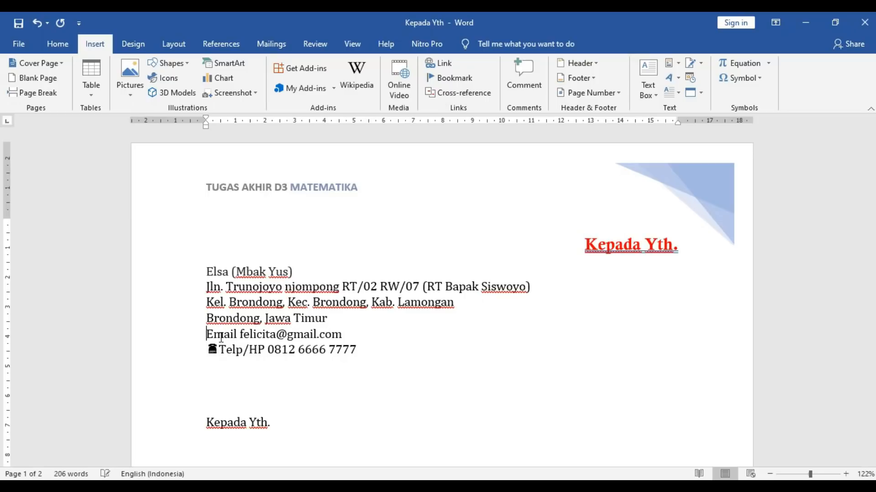
pyautogui.click(739, 78)
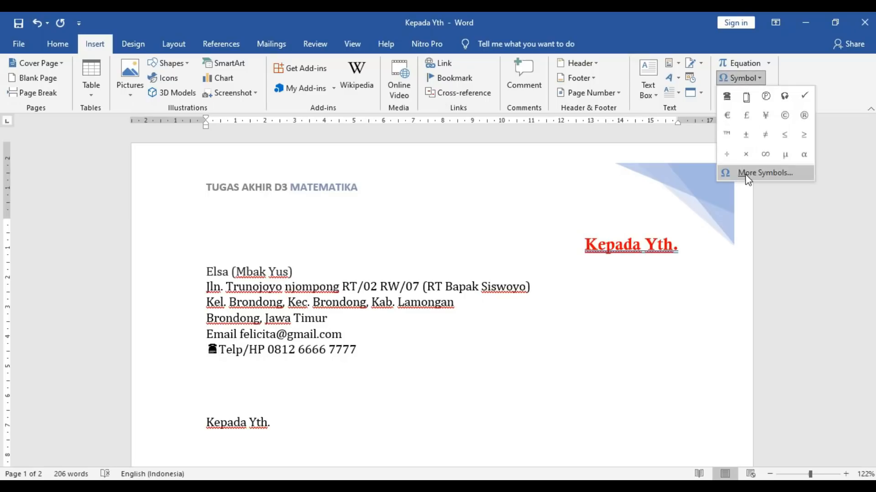
pyautogui.click(757, 173)
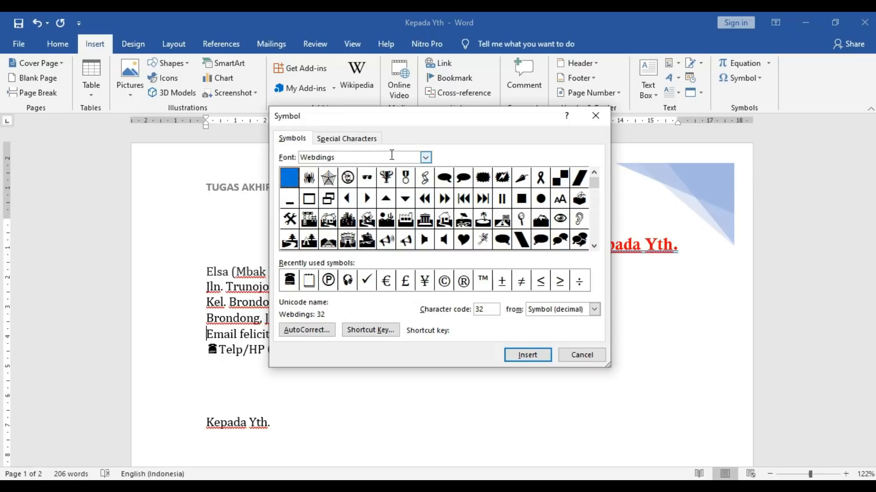
pyautogui.click(425, 157)
pyautogui.click(427, 158)
pyautogui.click(594, 215)
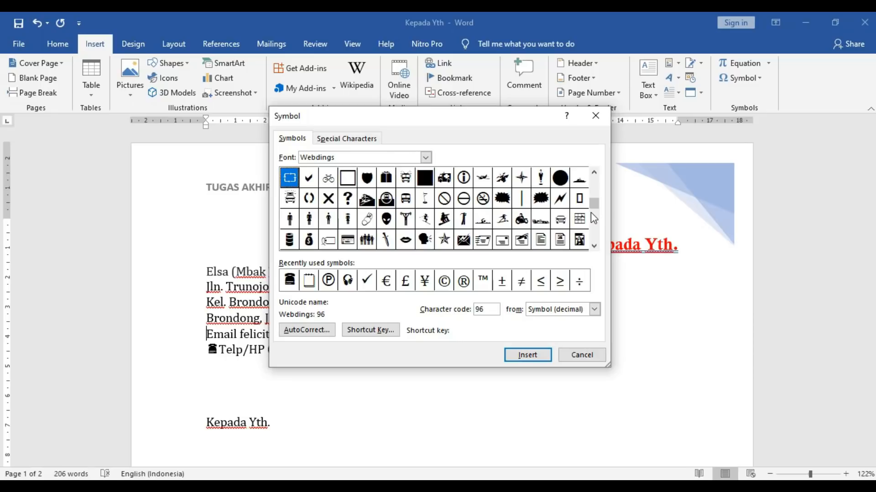
pyautogui.click(500, 243)
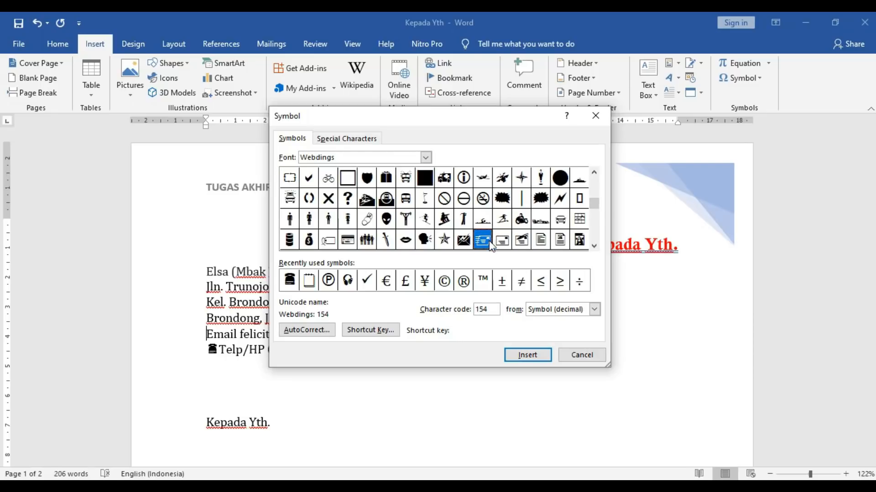
pyautogui.click(529, 355)
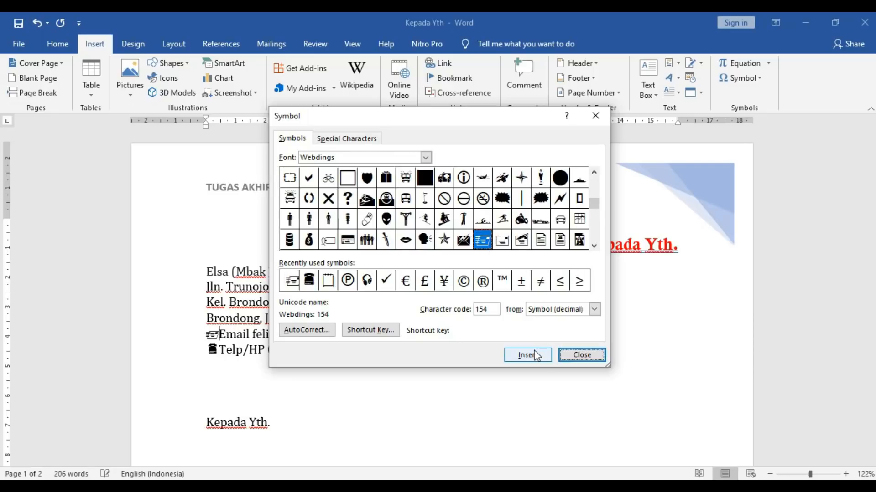
pyautogui.click(590, 356)
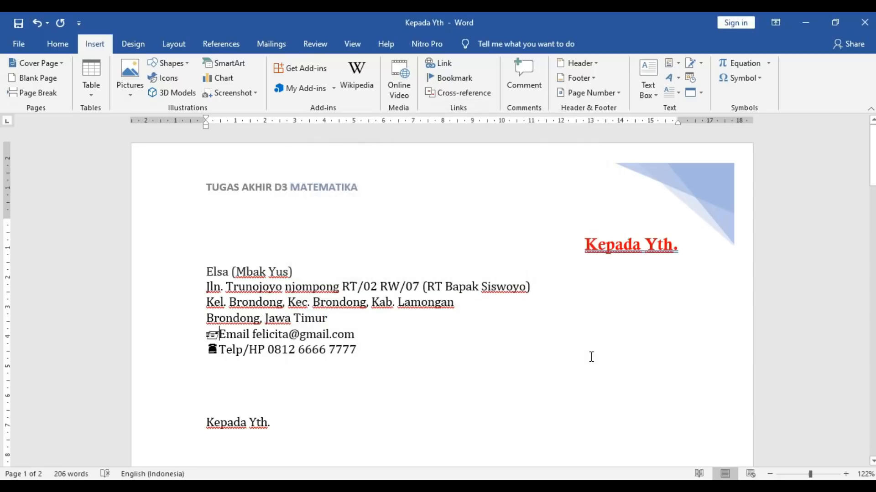
pyautogui.doubleClick(209, 336)
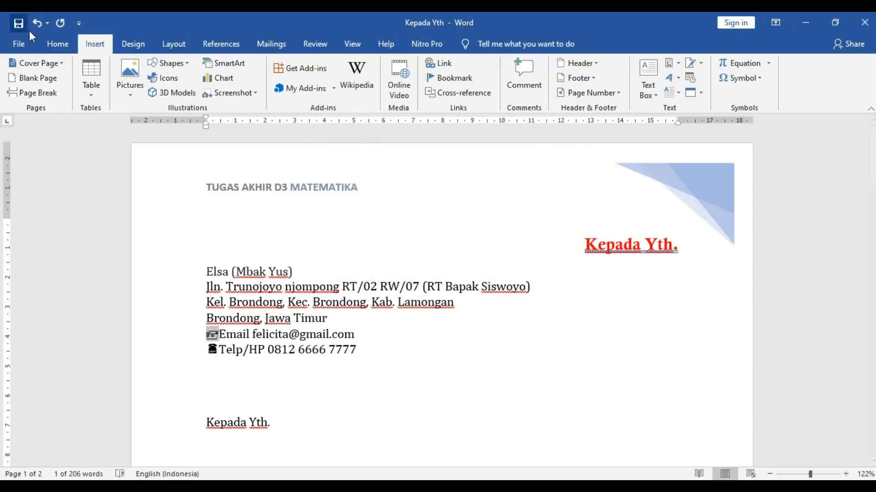
# - Make the envelope symbol before Email bold and red
pyautogui.click(207, 336)
pyautogui.moveTo(208, 336); pyautogui.dragTo(215, 337)
pyautogui.click(43, 43)
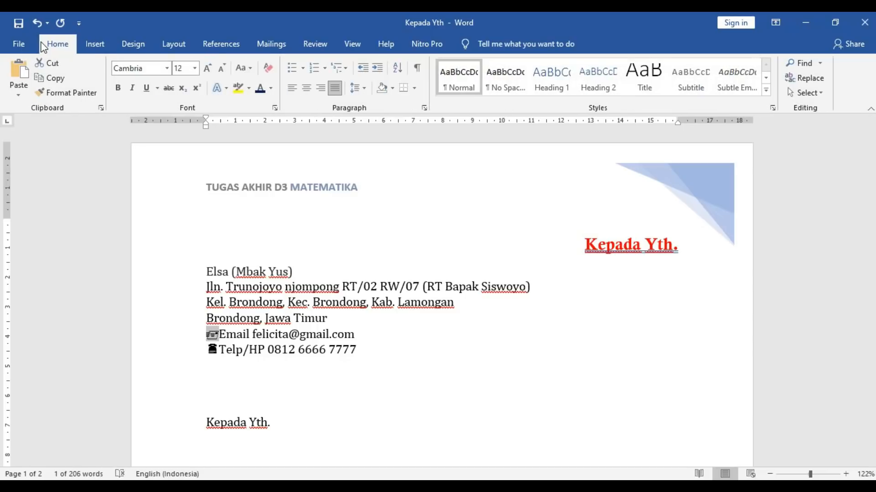
pyautogui.click(119, 89)
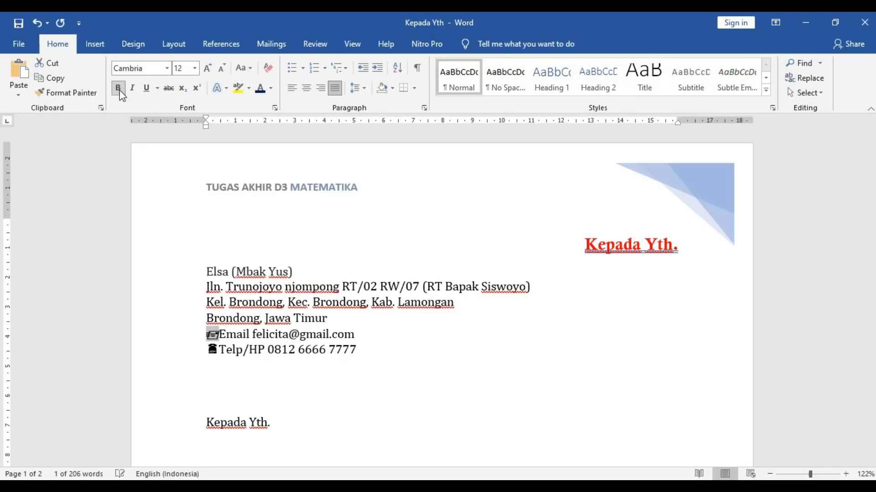
pyautogui.click(271, 88)
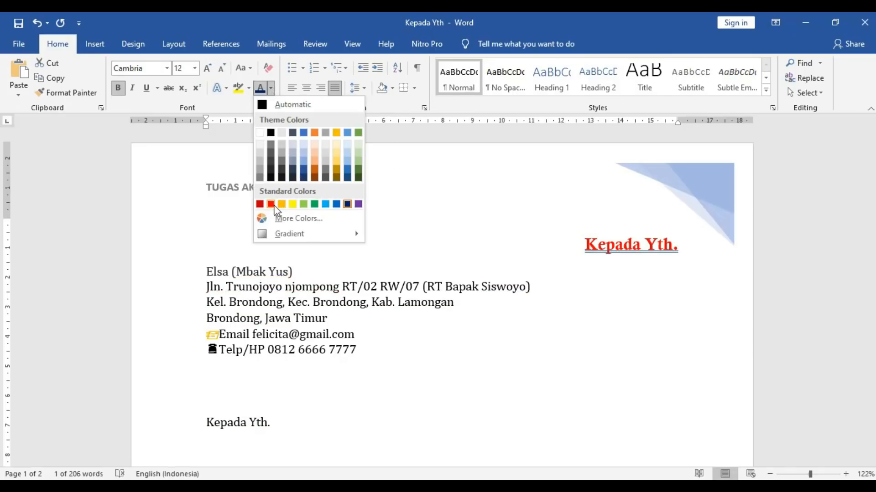
pyautogui.click(270, 204)
# - Colour the telephone symbol before Telp/HP dark blue
pyautogui.moveTo(220, 350); pyautogui.dragTo(209, 350)
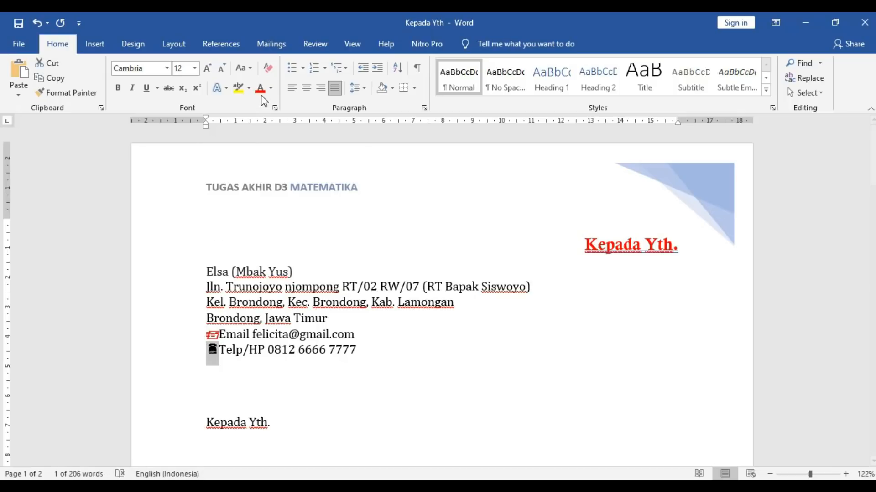
pyautogui.click(272, 88)
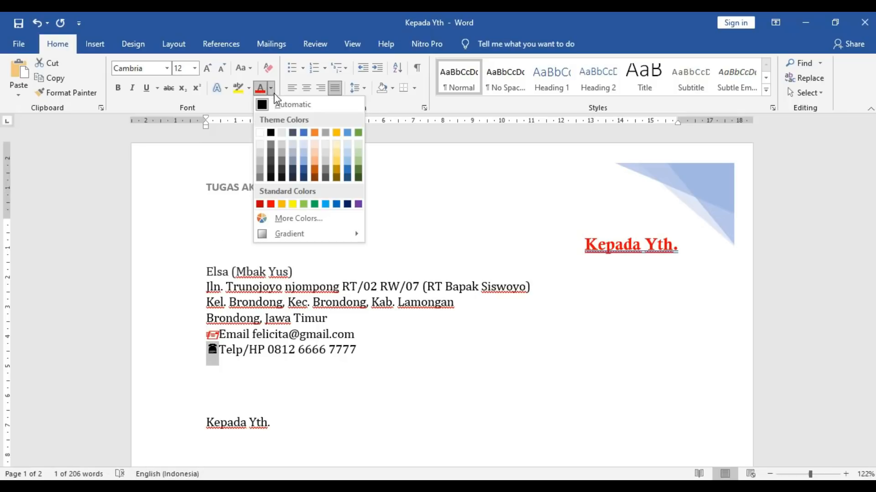
pyautogui.click(302, 169)
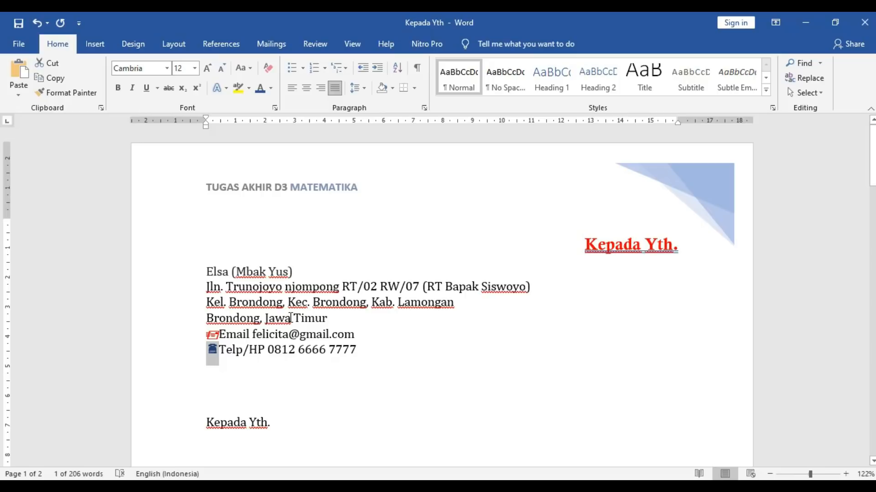
pyautogui.click(290, 318)
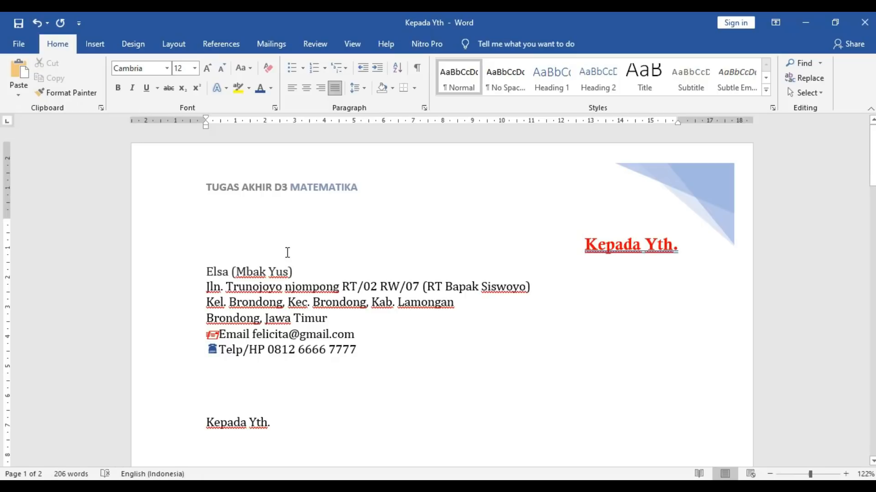
pyautogui.click(96, 43)
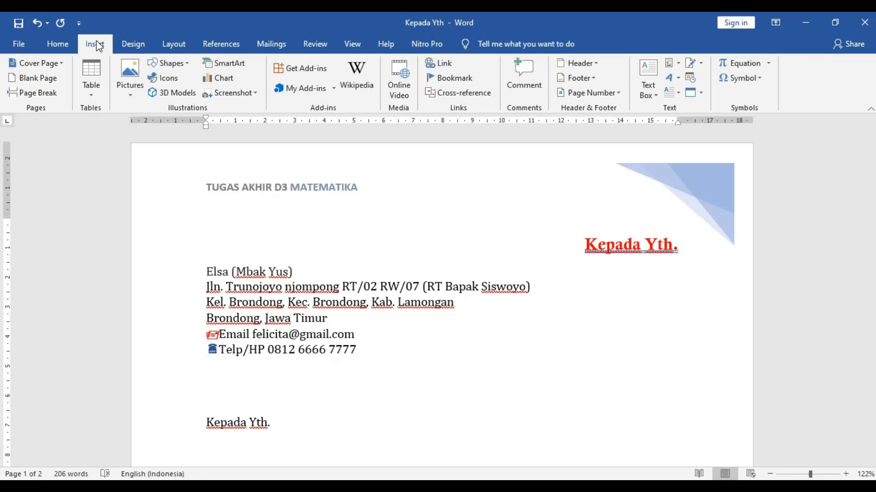
# - Insert a space before the Email and Telp/HP labels after their symbols
pyautogui.click(222, 336)
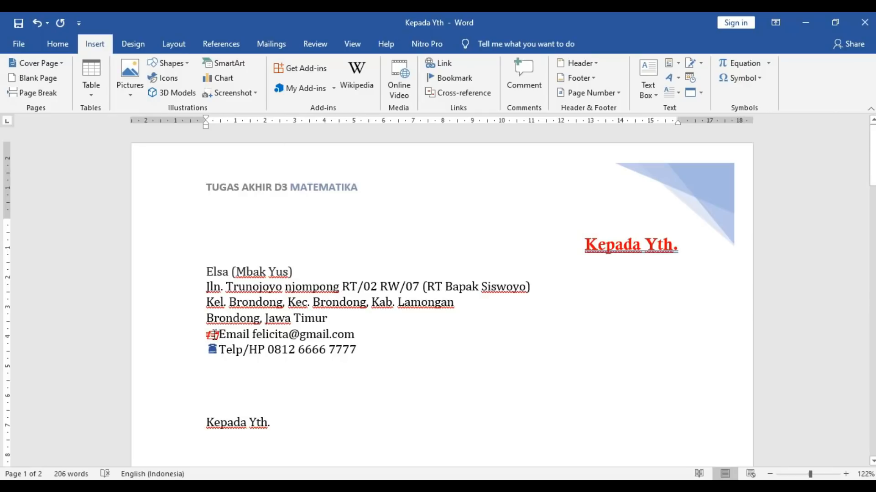
pyautogui.click(220, 350)
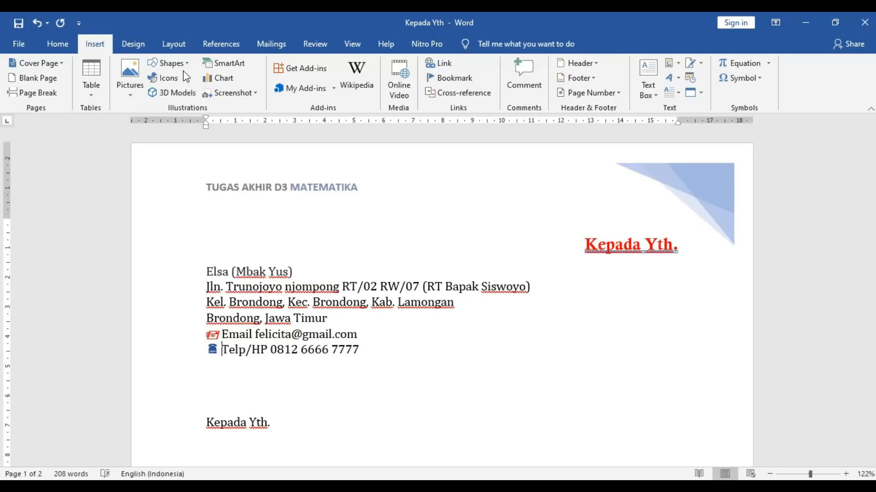
pyautogui.click(765, 82)
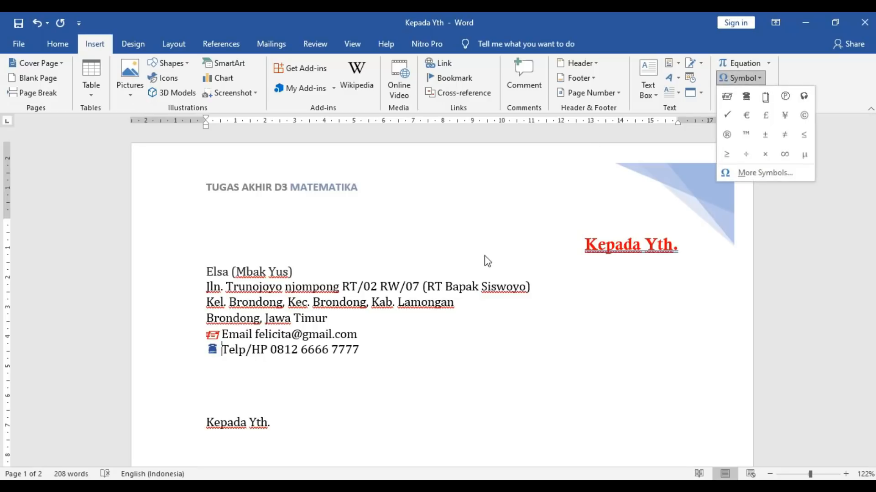
pyautogui.click(271, 338)
pyautogui.click(223, 348)
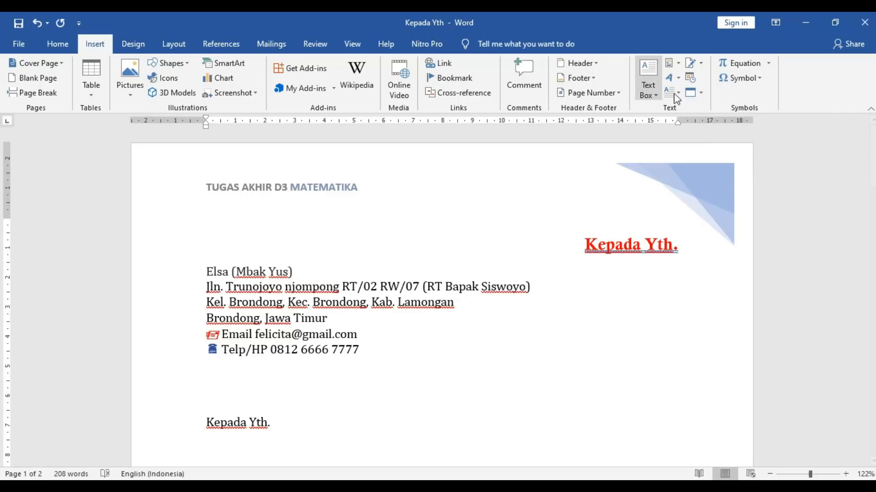
# - Browse the More Symbols font list, cancel without inserting, and undo the last change
pyautogui.click(739, 78)
pyautogui.click(748, 173)
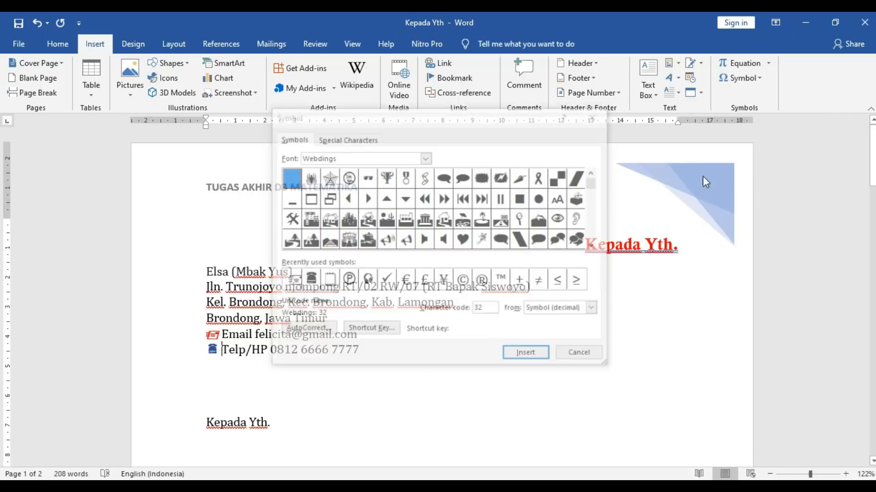
pyautogui.click(425, 158)
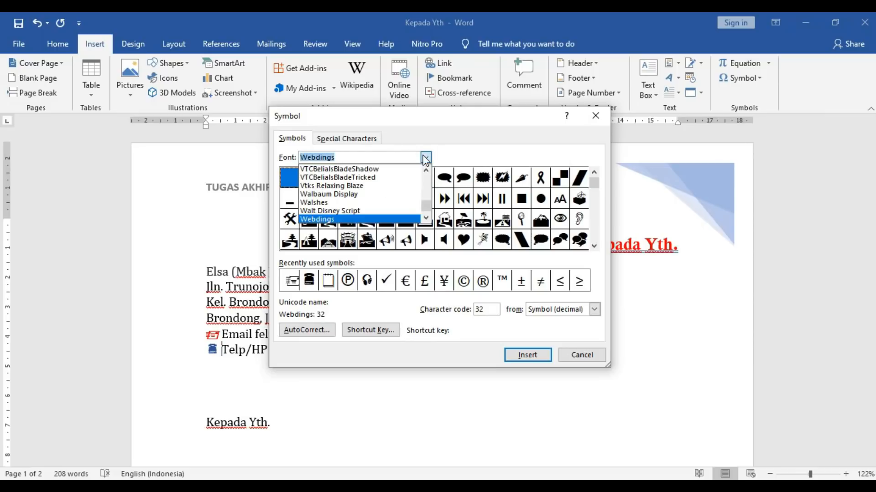
pyautogui.click(576, 355)
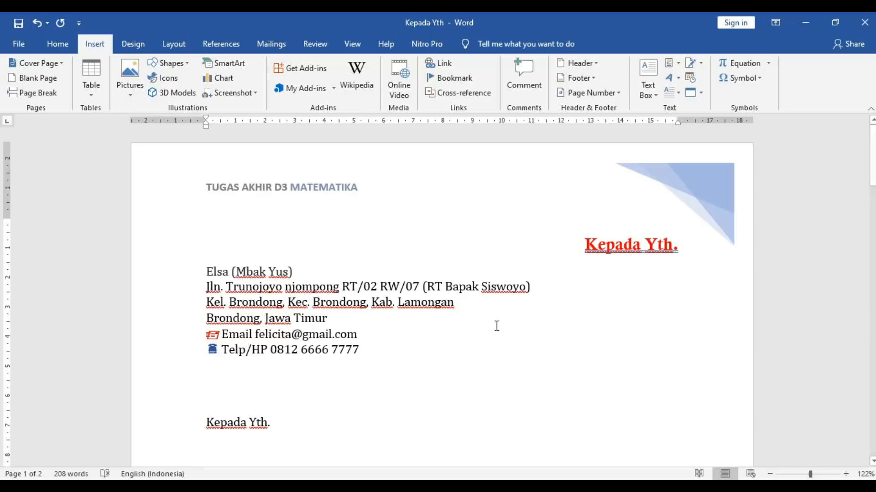
pyautogui.moveTo(872, 181); pyautogui.dragTo(833, 164)
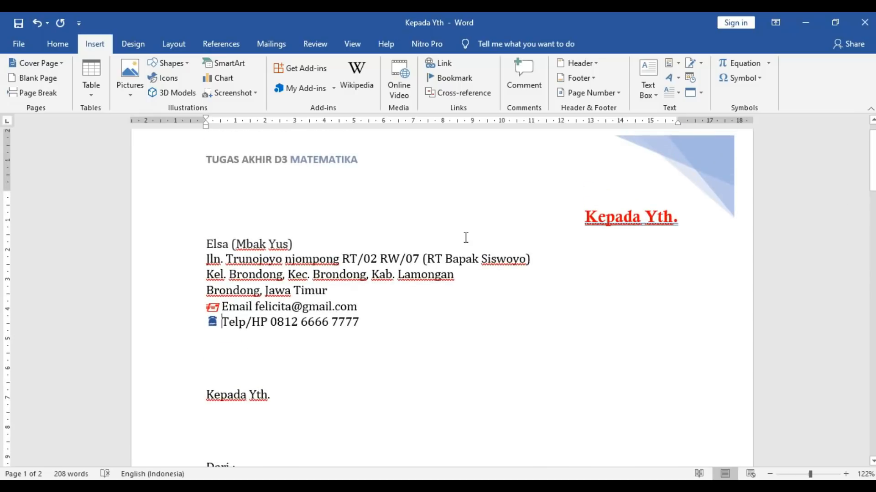
pyautogui.hotkey('ctrl', 'z')
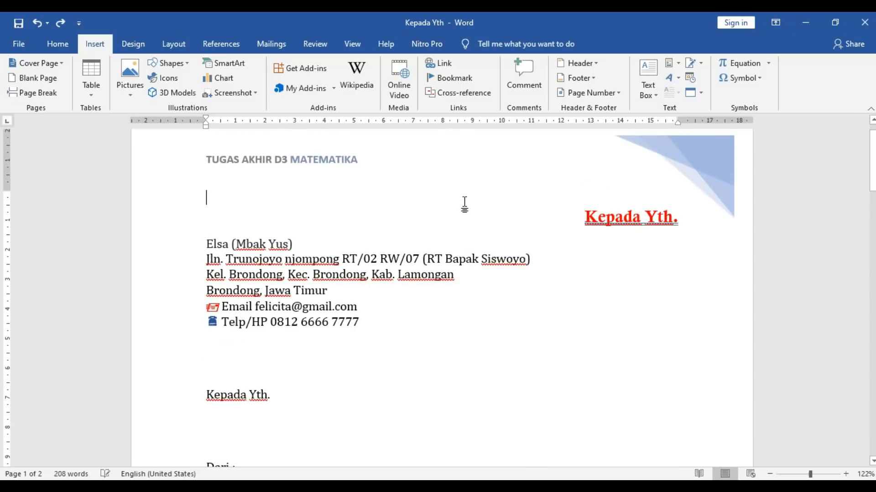
# - Add an Accent Bar 2 page number at the top of the page
pyautogui.click(592, 95)
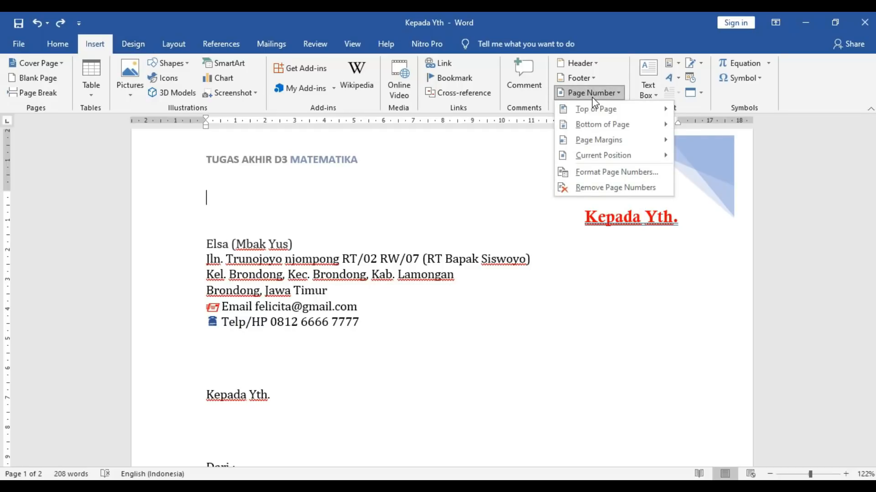
pyautogui.moveTo(590, 108)
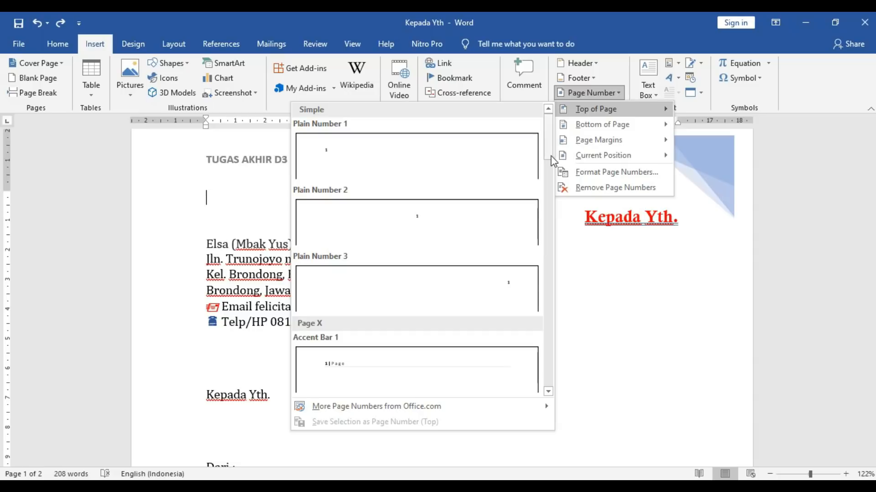
pyautogui.moveTo(548, 153); pyautogui.dragTo(549, 187)
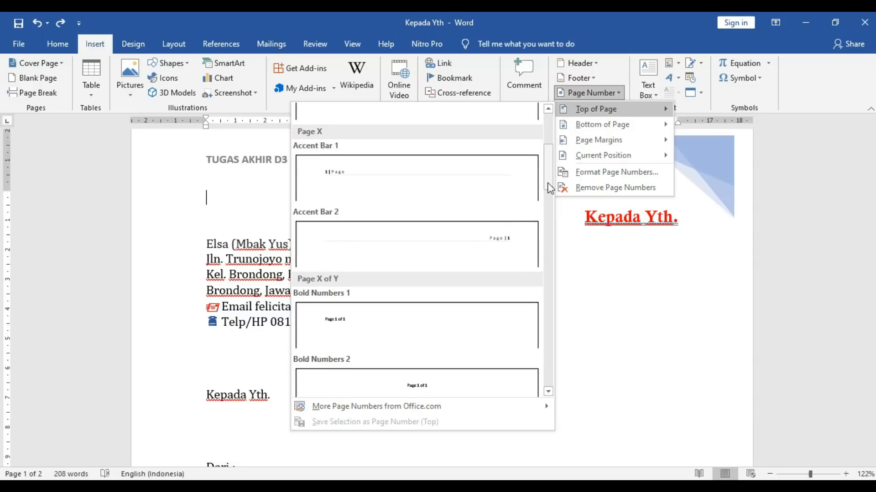
pyautogui.click(503, 238)
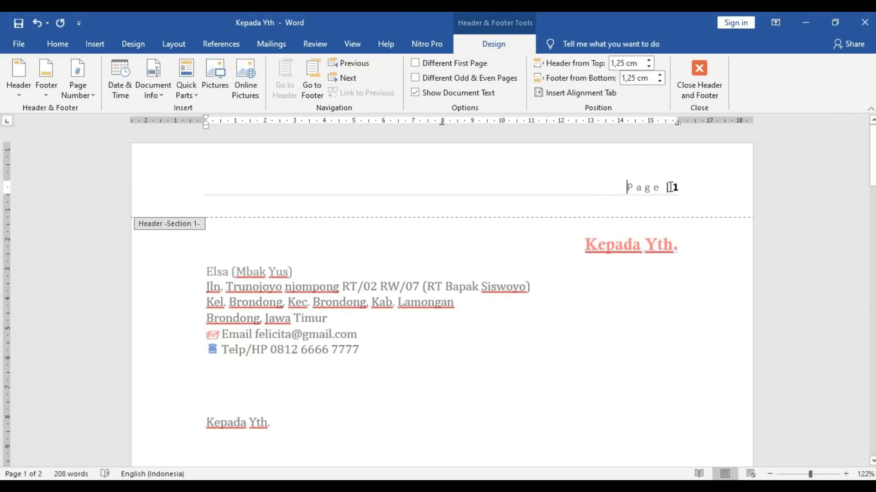
# - Format the header page number in Adobe Gothic with the current blue font colour
pyautogui.click(672, 188)
pyautogui.doubleClick(670, 187)
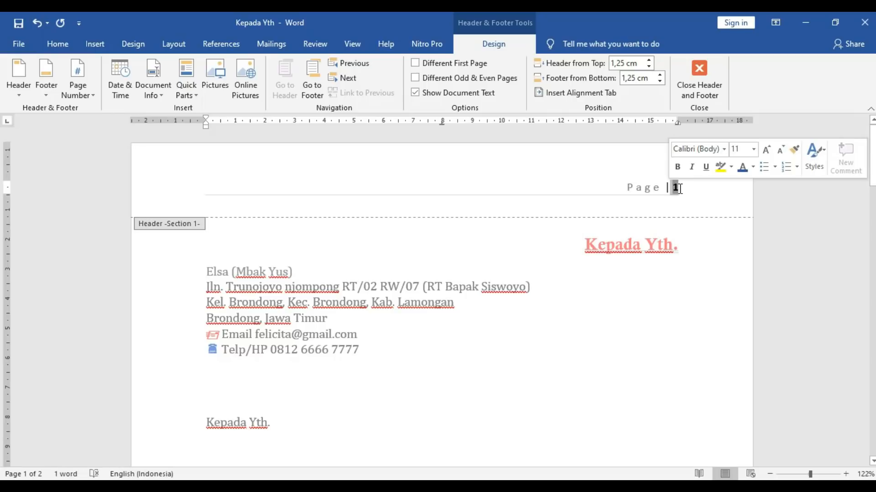
pyautogui.click(674, 188)
pyautogui.doubleClick(675, 187)
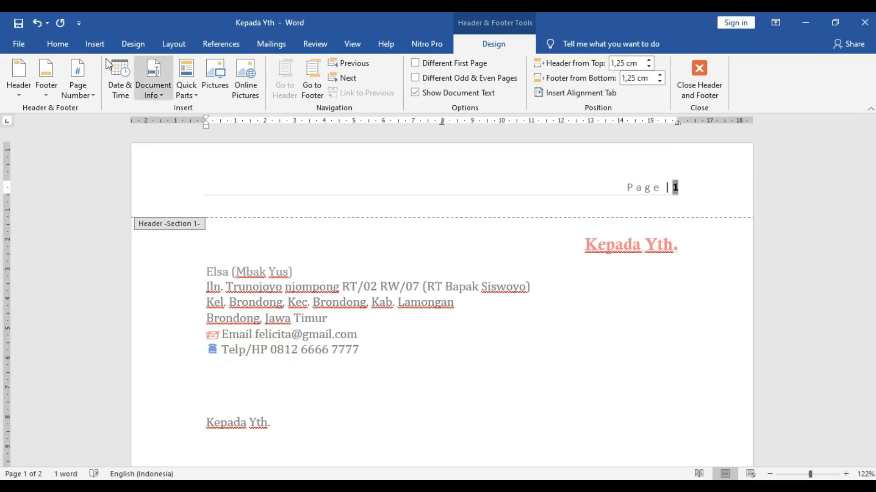
pyautogui.click(51, 42)
pyautogui.click(167, 67)
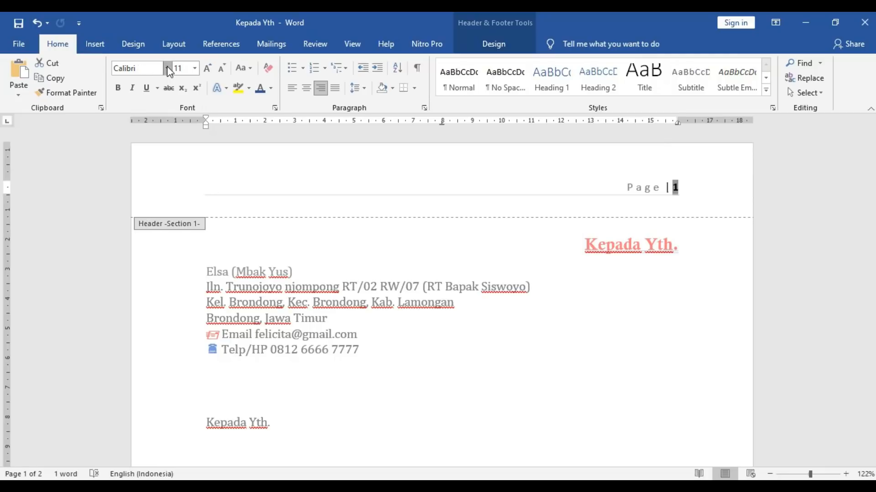
pyautogui.click(164, 207)
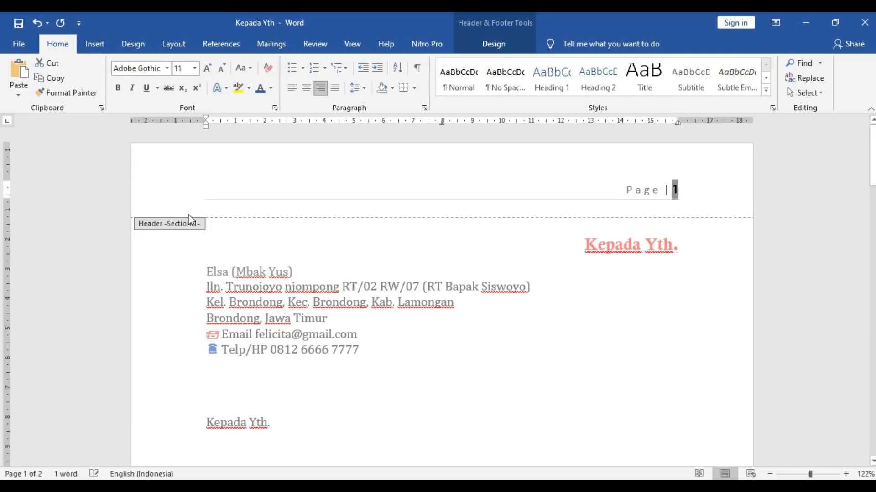
pyautogui.click(264, 94)
# - Close header editing, reopen the header briefly, then return to the letter body
pyautogui.click(637, 208)
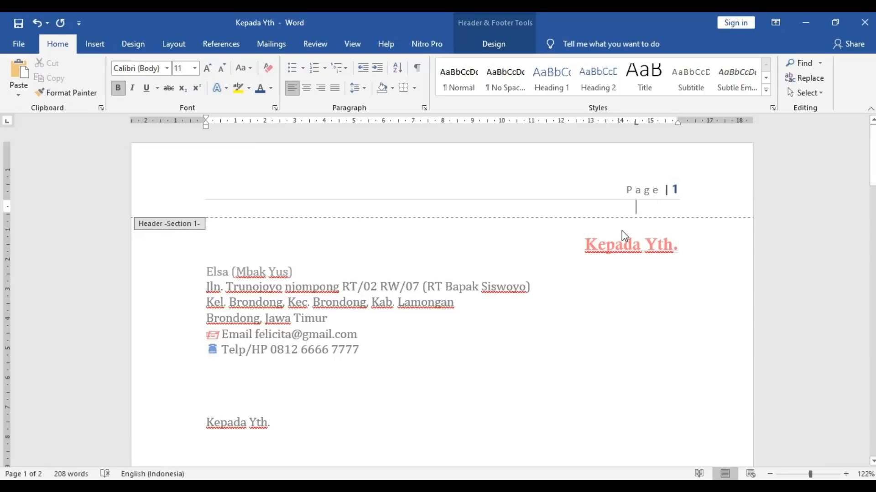
pyautogui.doubleClick(619, 298)
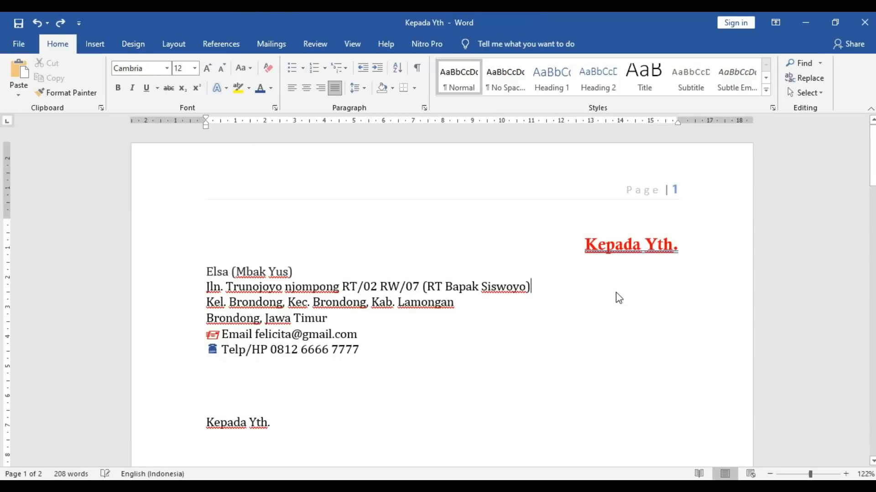
pyautogui.click(610, 219)
pyautogui.doubleClick(642, 195)
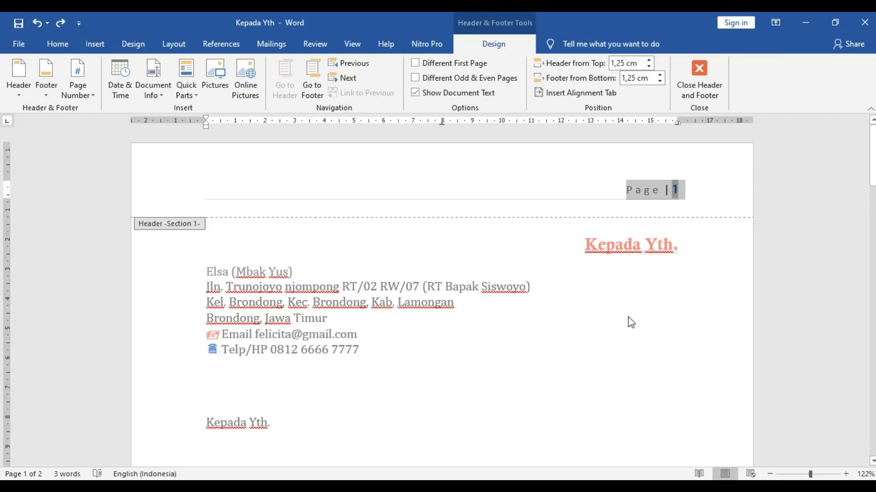
pyautogui.doubleClick(608, 320)
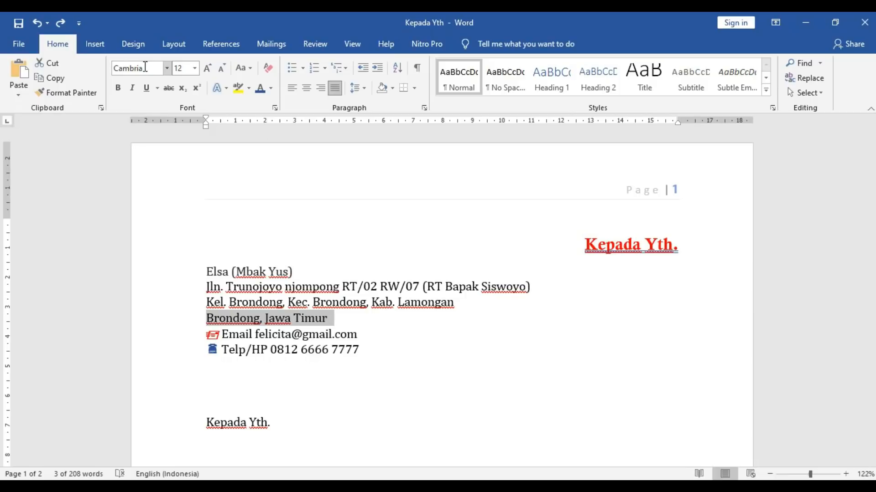
# - Format page numbers as 1, 2, 3 starting at 16 so the header reads Page | 16
pyautogui.click(94, 46)
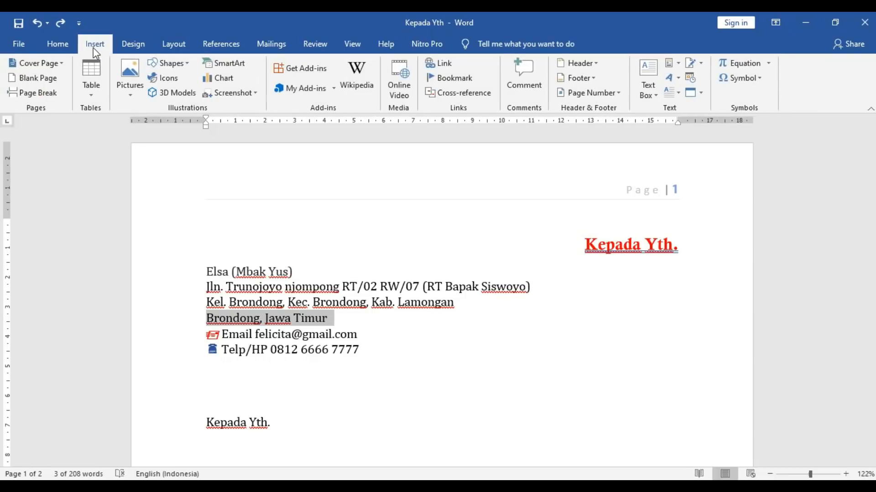
pyautogui.click(617, 96)
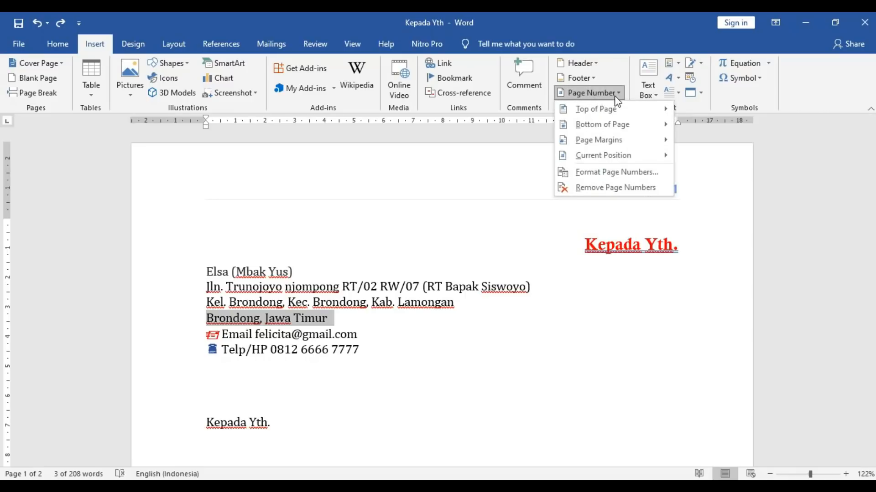
pyautogui.click(617, 175)
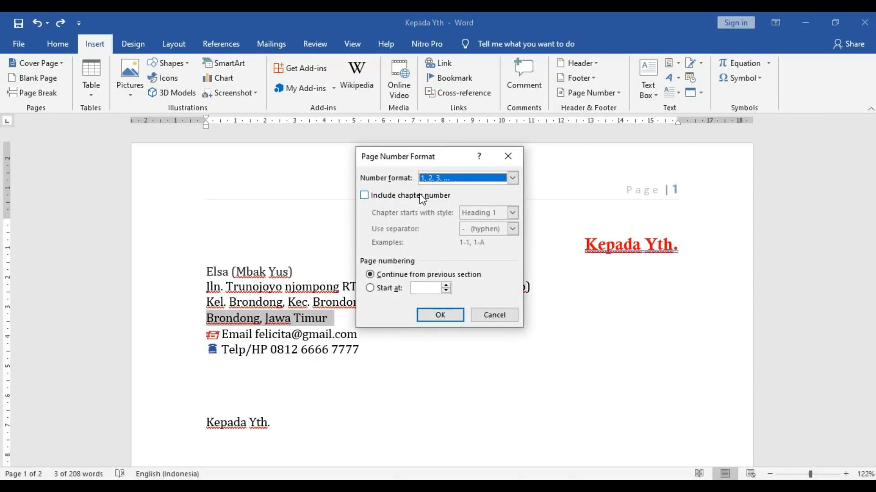
pyautogui.click(512, 179)
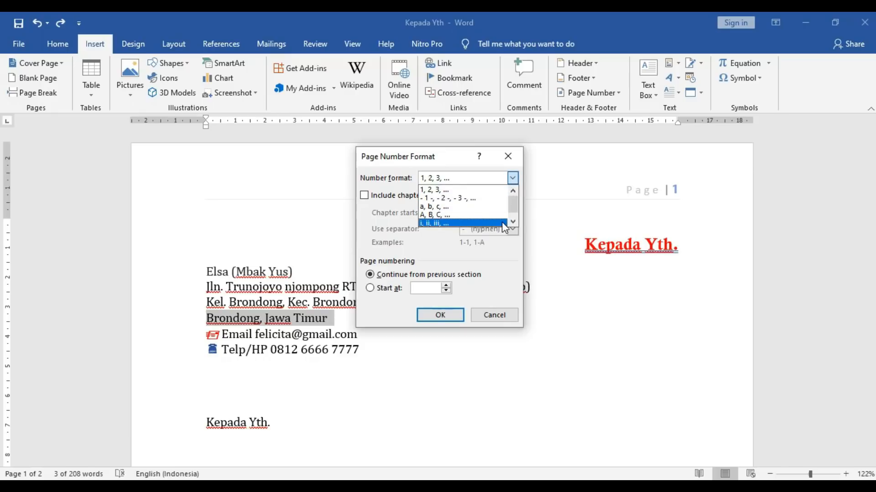
pyautogui.click(513, 221)
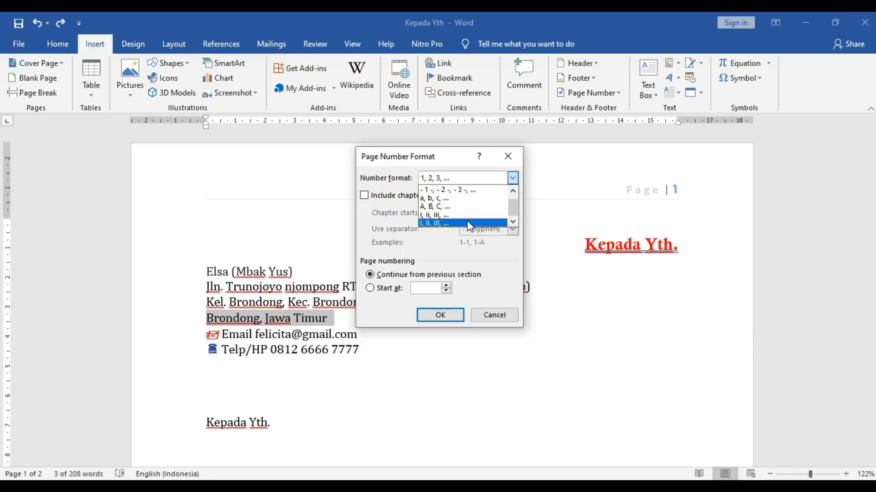
pyautogui.click(452, 256)
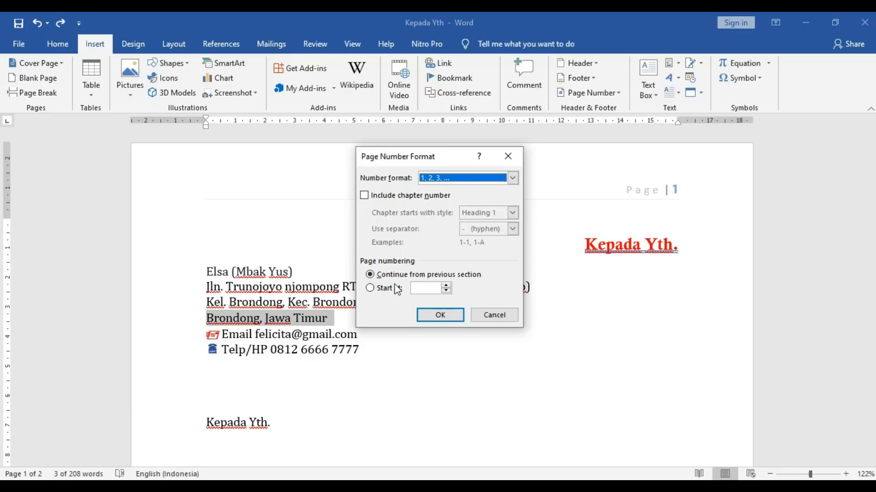
pyautogui.click(370, 291)
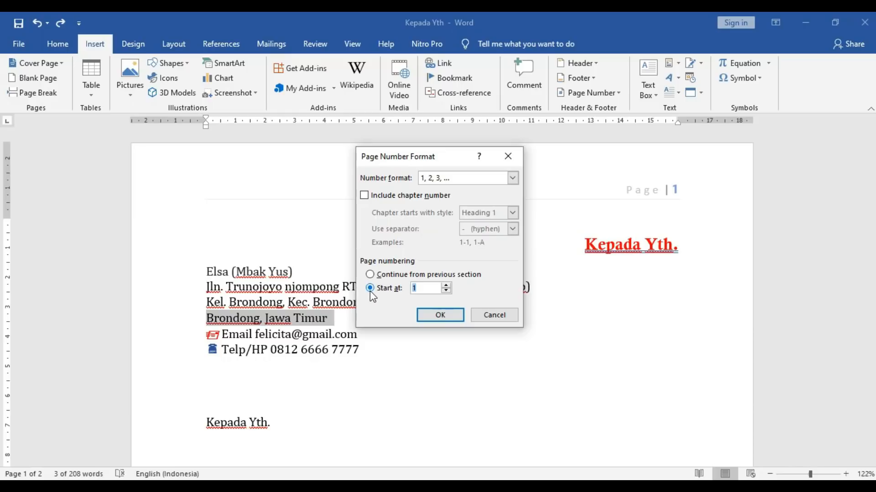
pyautogui.click(422, 290)
pyautogui.write('6')
pyautogui.click(440, 315)
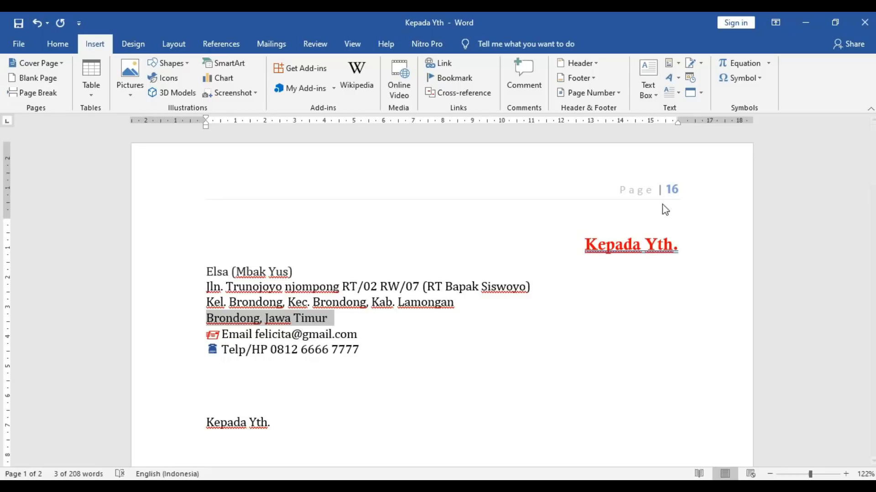
pyautogui.click(581, 288)
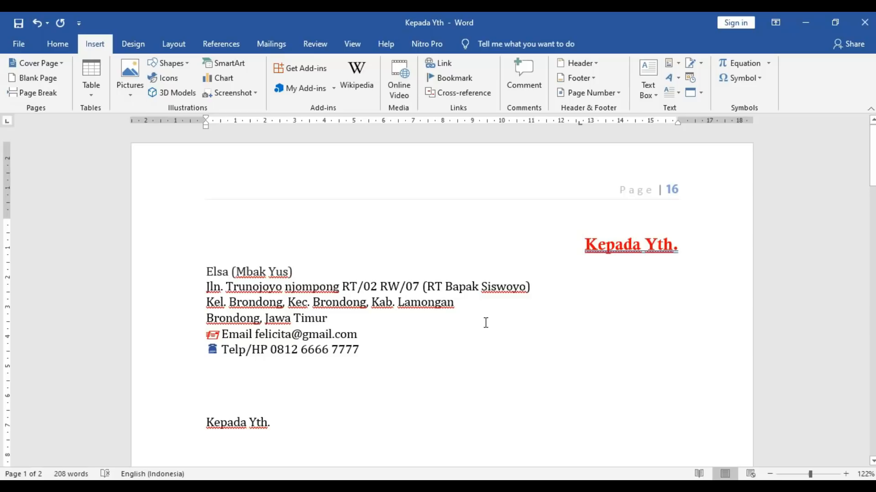
pyautogui.scroll(-5, 580, 286)
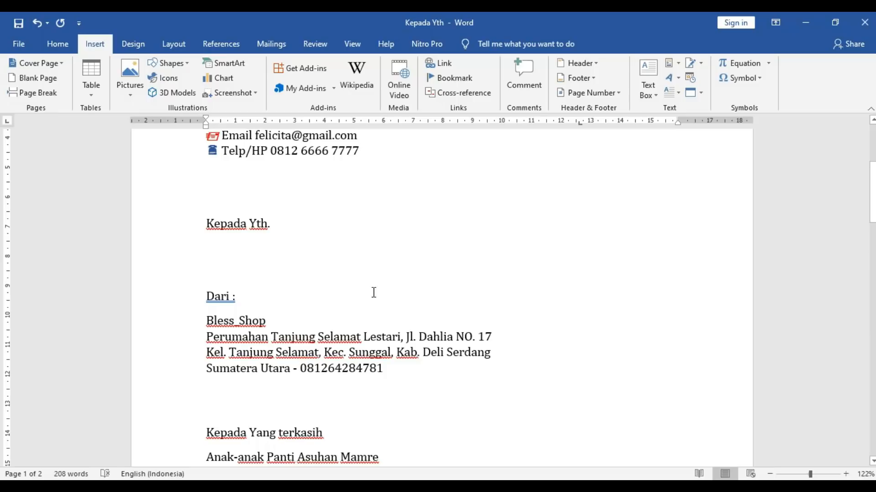
# - Open the Border document from the recent documents list and show the Design ribbon
pyautogui.click(24, 45)
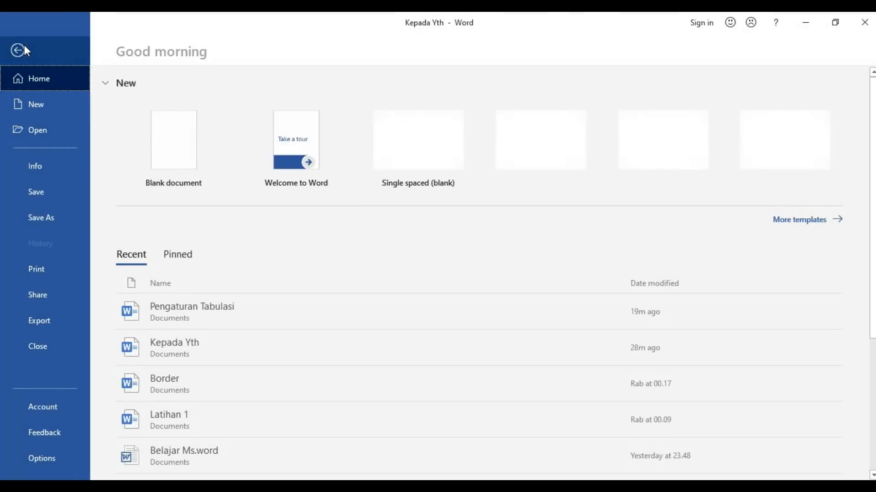
pyautogui.click(51, 130)
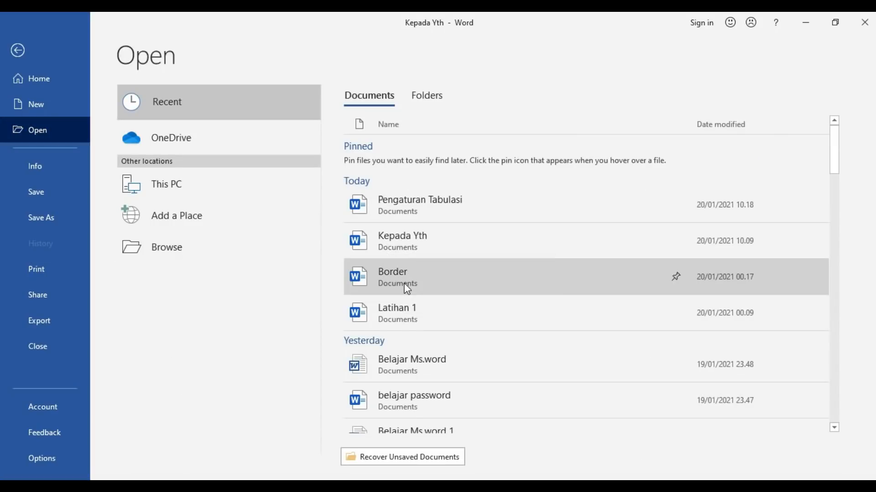
pyautogui.press('Escape')
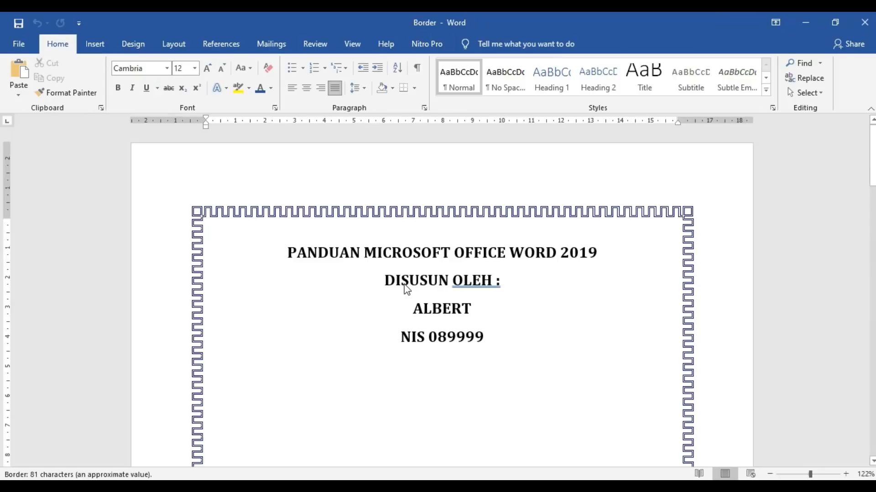
pyautogui.moveTo(872, 148); pyautogui.dragTo(872, 198)
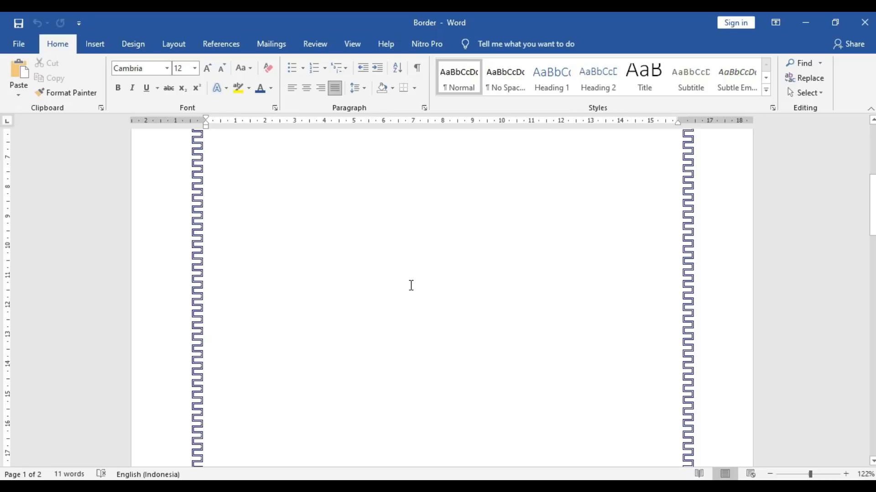
pyautogui.click(134, 48)
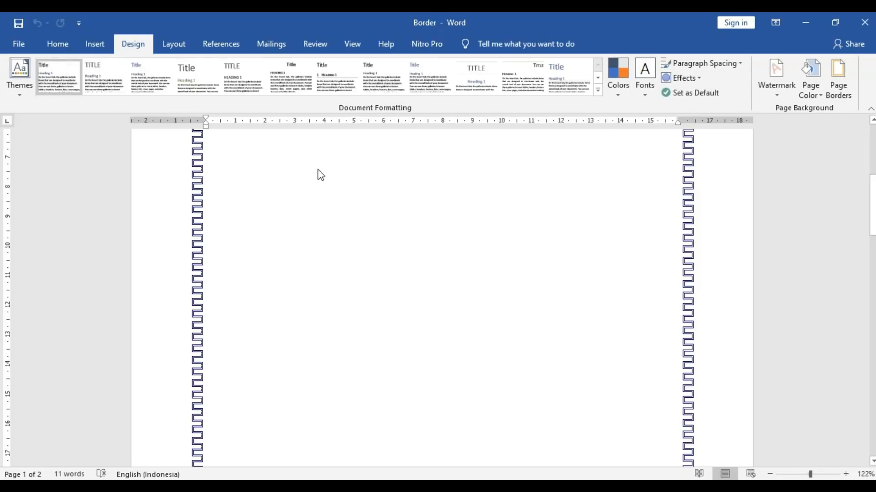
# - Apply the diagonal DO NOT COPY 1 watermark preset to the bordered page
pyautogui.click(777, 87)
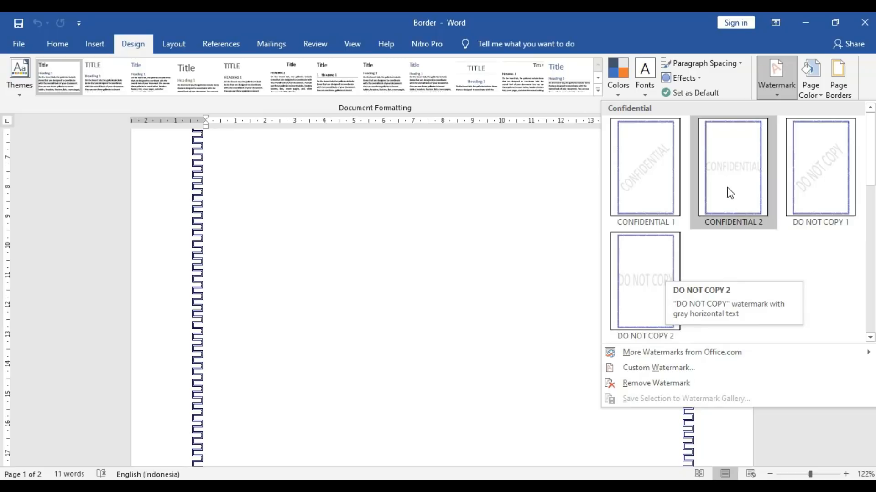
pyautogui.click(816, 182)
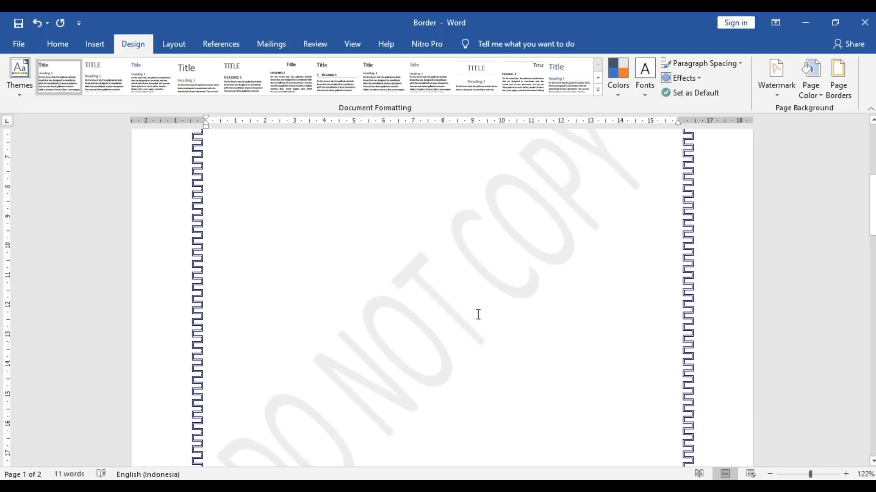
pyautogui.moveTo(873, 232); pyautogui.dragTo(873, 248)
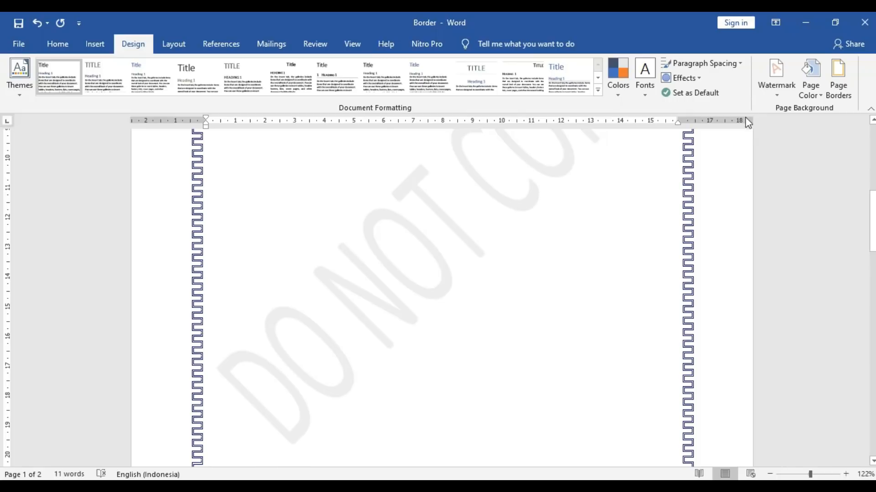
pyautogui.click(776, 87)
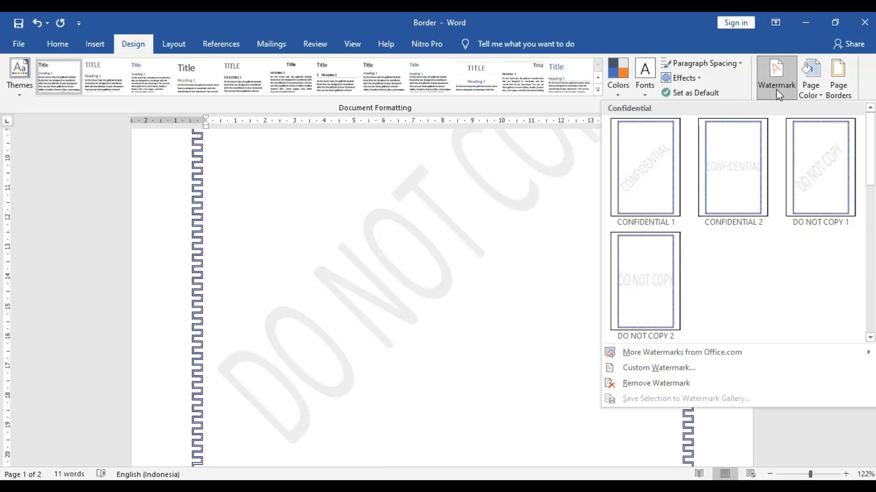
# - Change the custom text watermark to 'Jangan di Copy' in Calisto MT
pyautogui.click(661, 368)
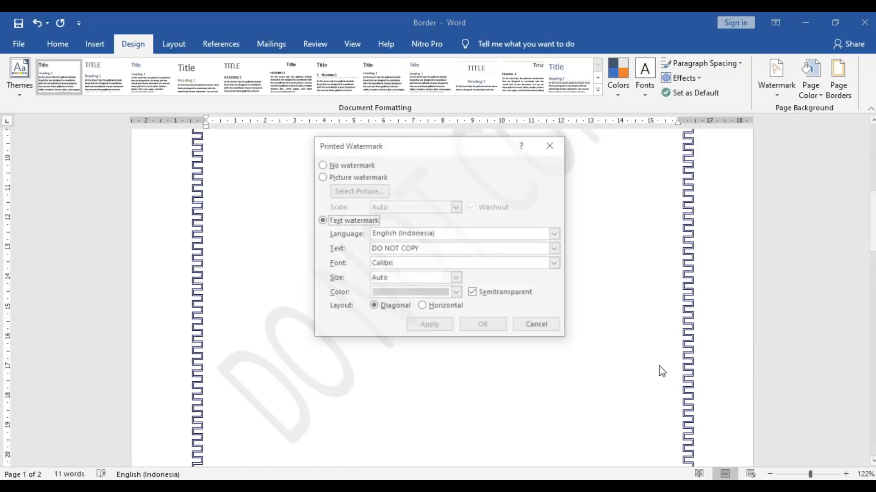
pyautogui.click(425, 252)
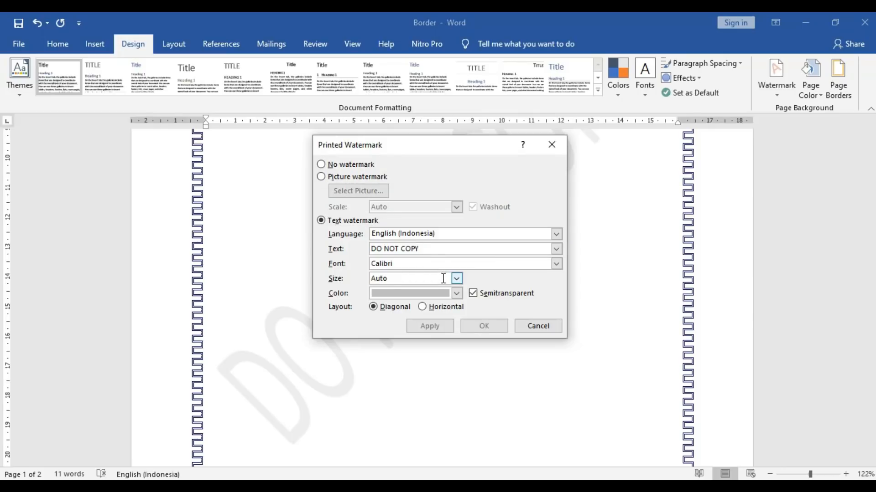
pyautogui.click(555, 265)
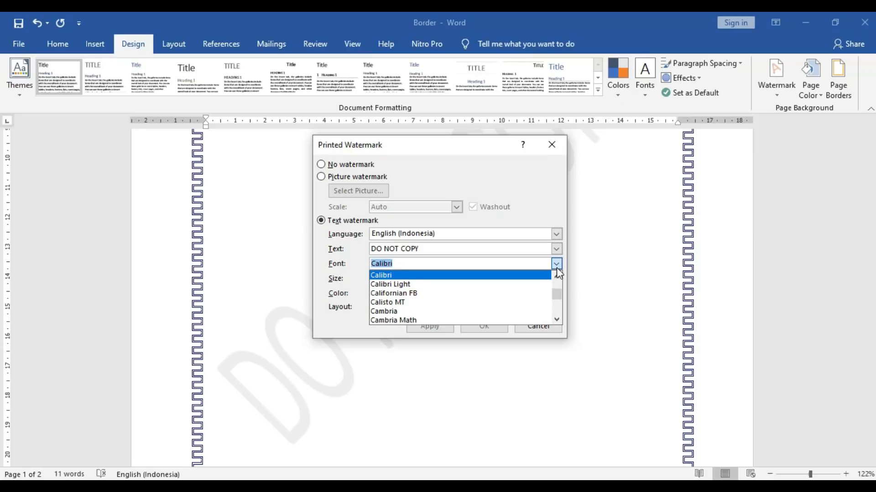
pyautogui.click(486, 302)
pyautogui.click(449, 249)
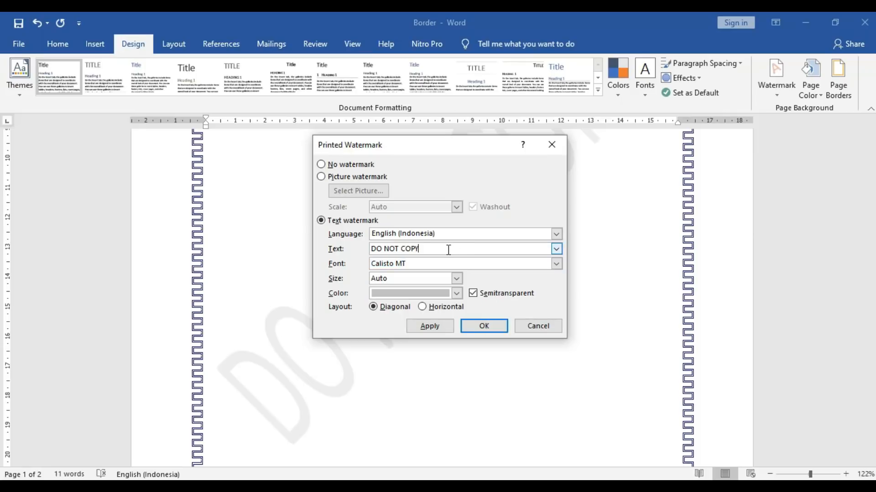
pyautogui.moveTo(448, 250); pyautogui.dragTo(348, 251)
pyautogui.write('Jangan Di')
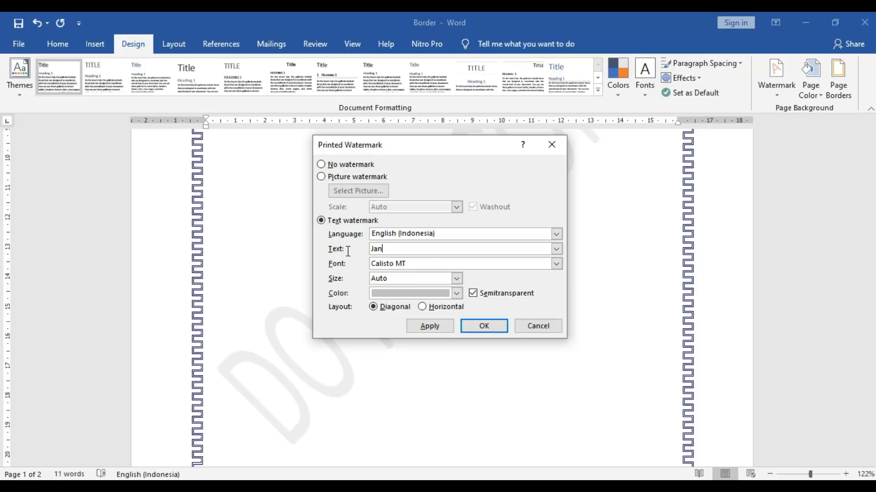
pyautogui.press('BackSpace')
pyautogui.press('BackSpace')
pyautogui.write('di Copy')
# - Apply the watermark at size 48 in dark gray, keeping the diagonal layout
pyautogui.click(456, 279)
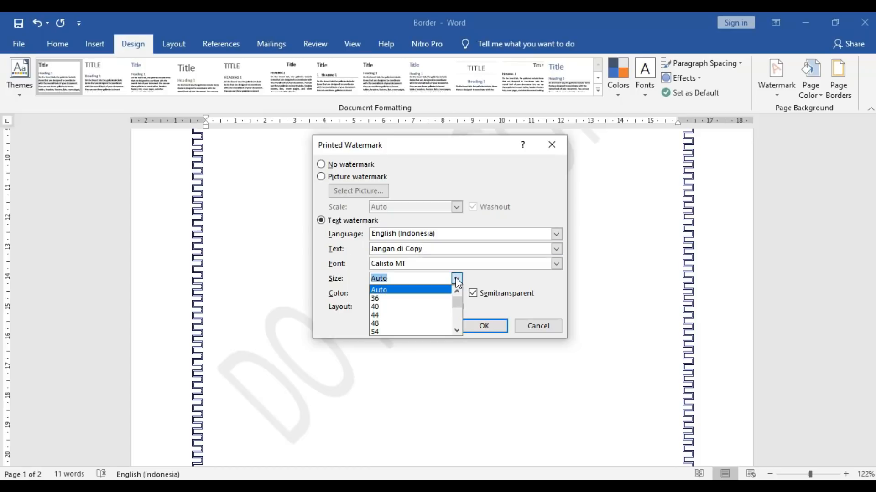
pyautogui.click(430, 324)
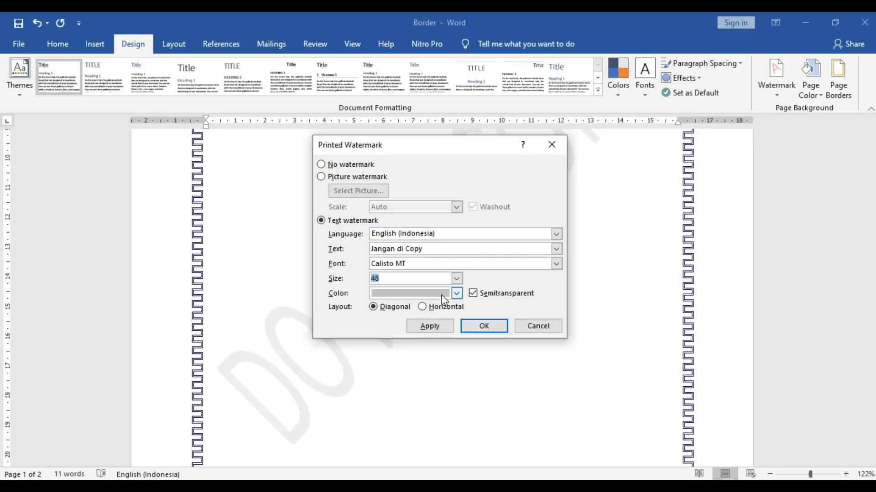
pyautogui.click(456, 294)
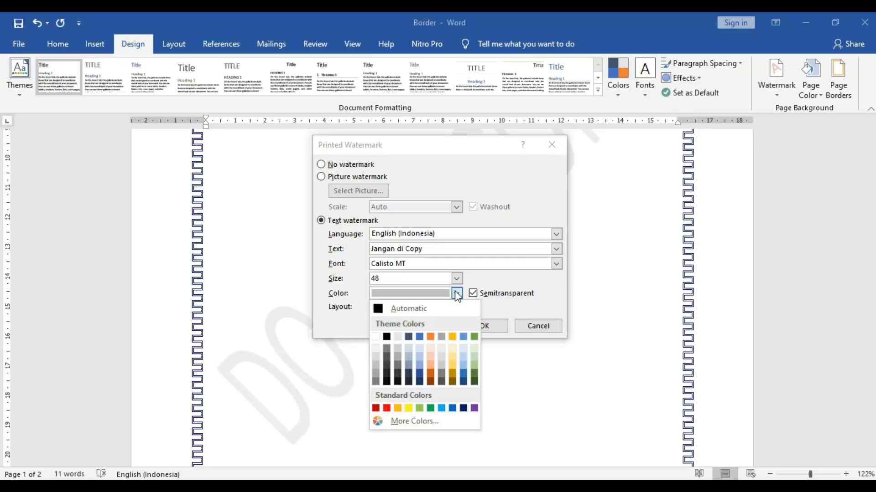
pyautogui.click(399, 373)
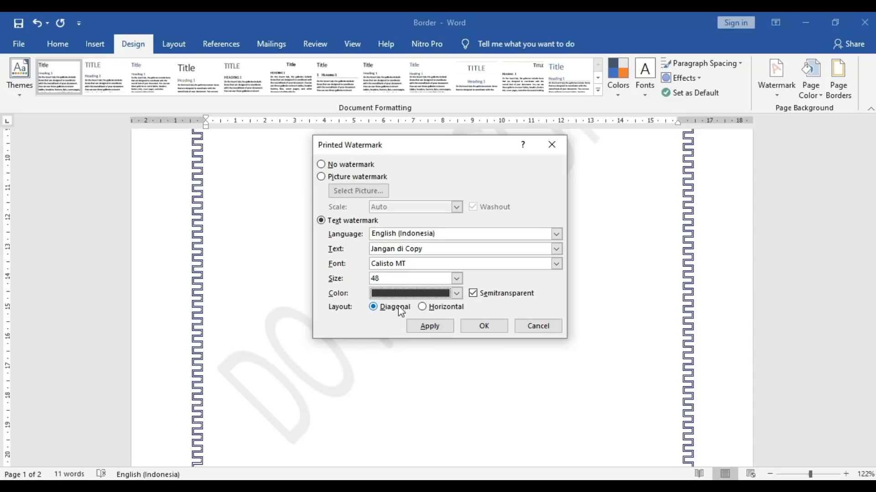
pyautogui.click(422, 306)
pyautogui.click(373, 308)
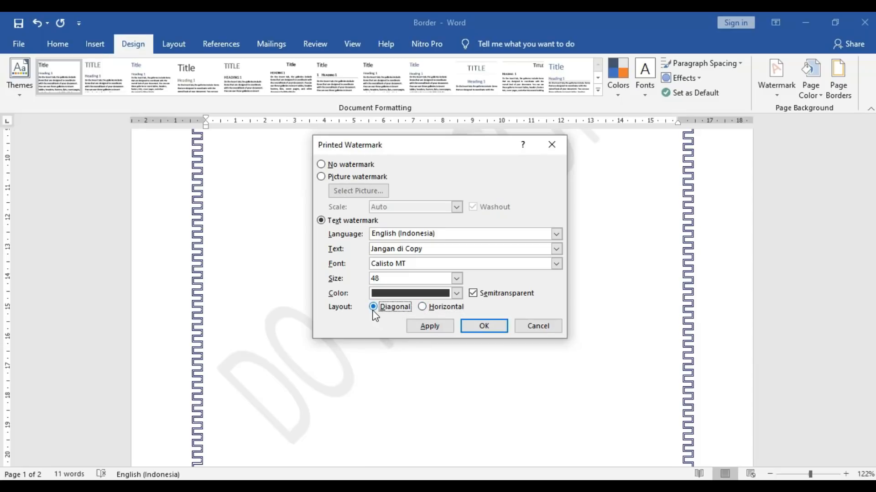
pyautogui.click(440, 327)
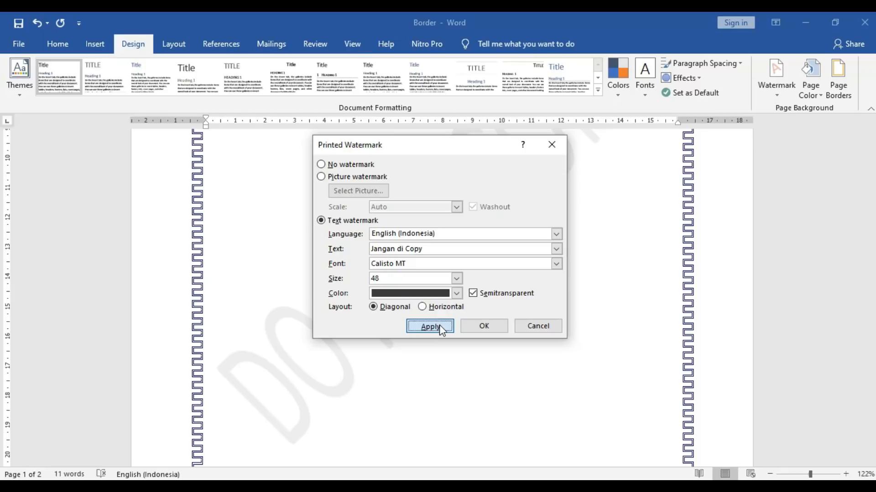
# - Enlarge the watermark to size 80 in black and close the watermark settings
pyautogui.moveTo(469, 146); pyautogui.dragTo(712, 182)
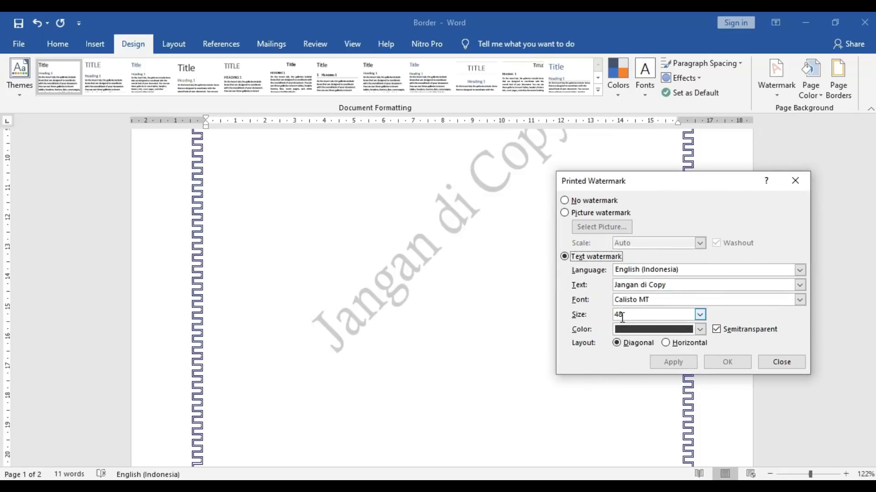
pyautogui.click(699, 315)
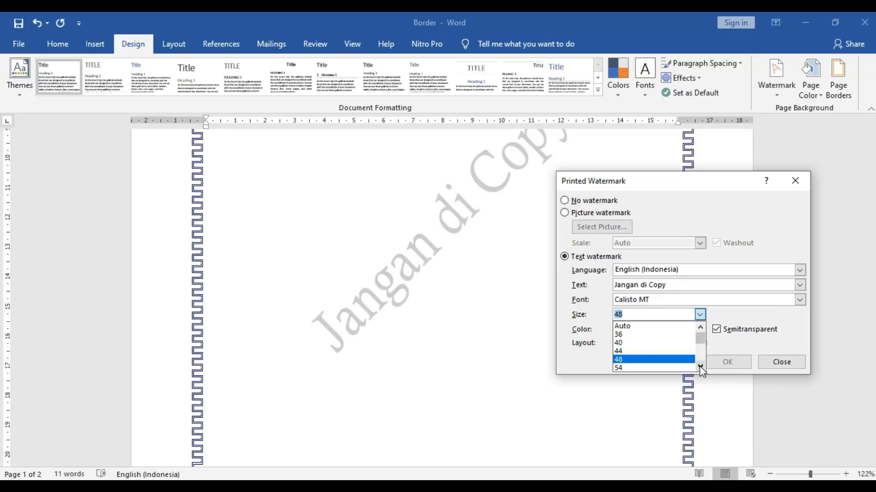
pyautogui.scroll(-5, 700, 367)
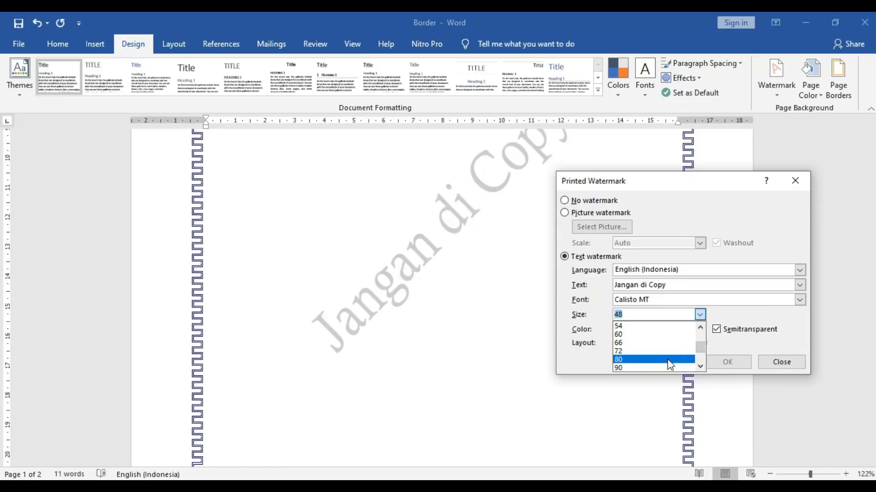
pyautogui.click(667, 359)
pyautogui.click(678, 363)
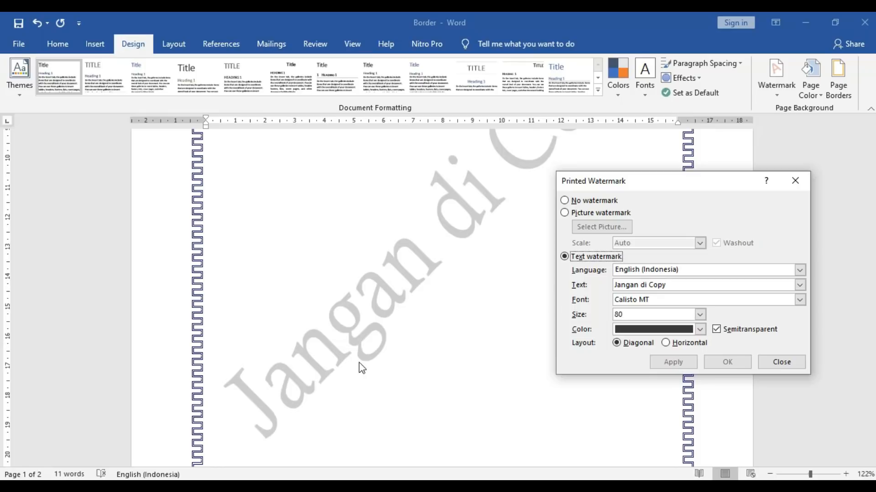
pyautogui.click(700, 329)
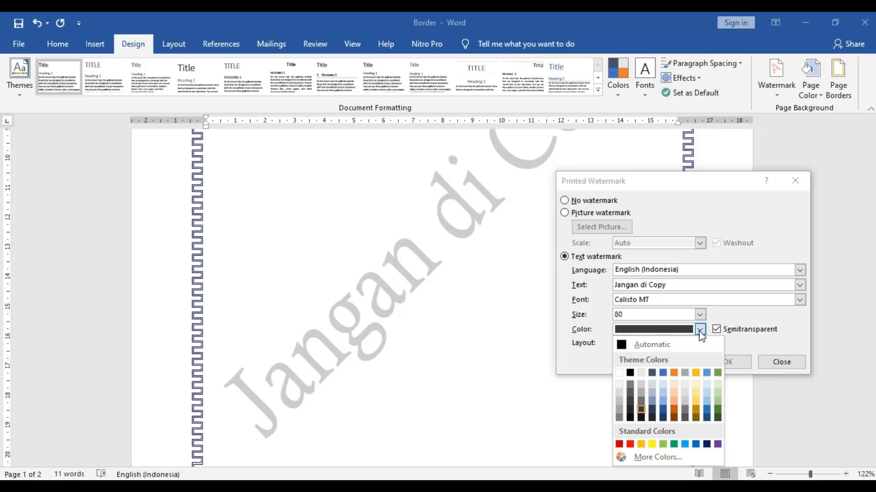
pyautogui.click(642, 417)
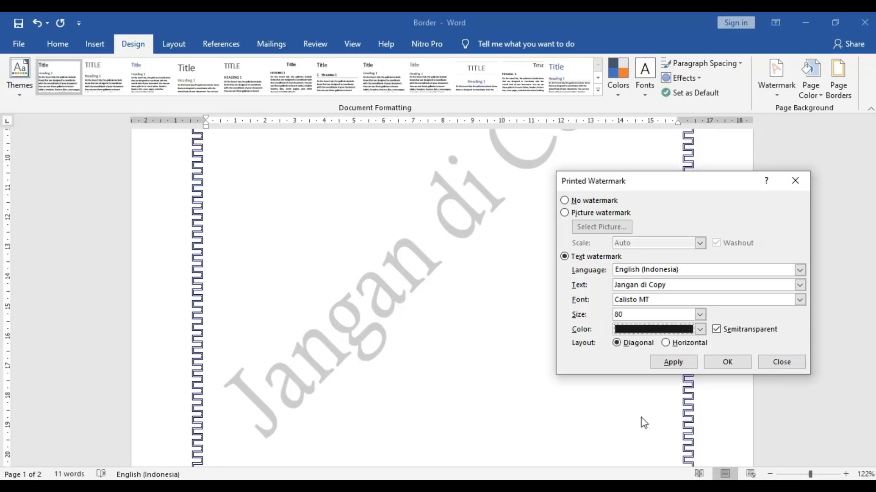
pyautogui.click(676, 364)
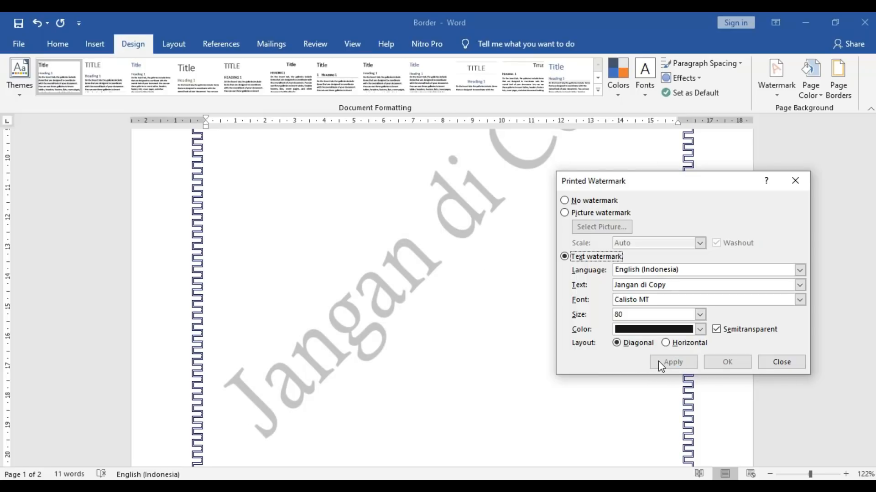
pyautogui.click(781, 362)
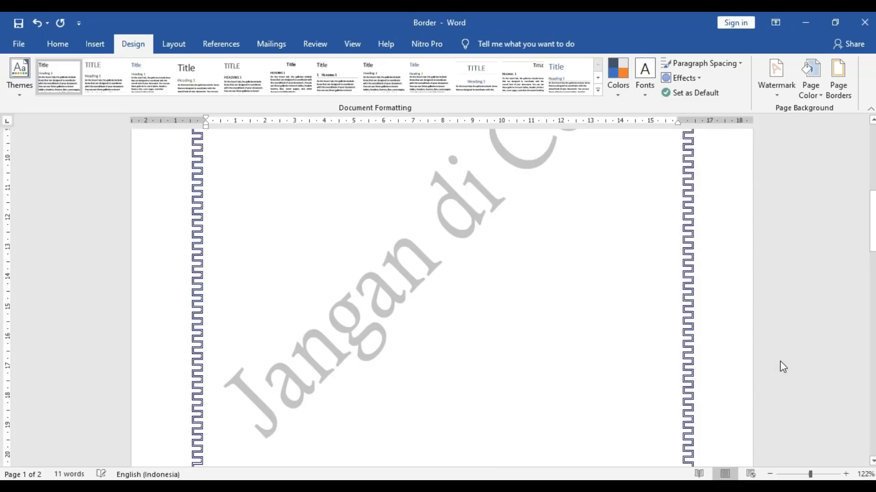
pyautogui.moveTo(873, 222)
pyautogui.mouseDown()
pyautogui.moveTo(866, 190)
pyautogui.moveTo(858, 226)
pyautogui.mouseUp()
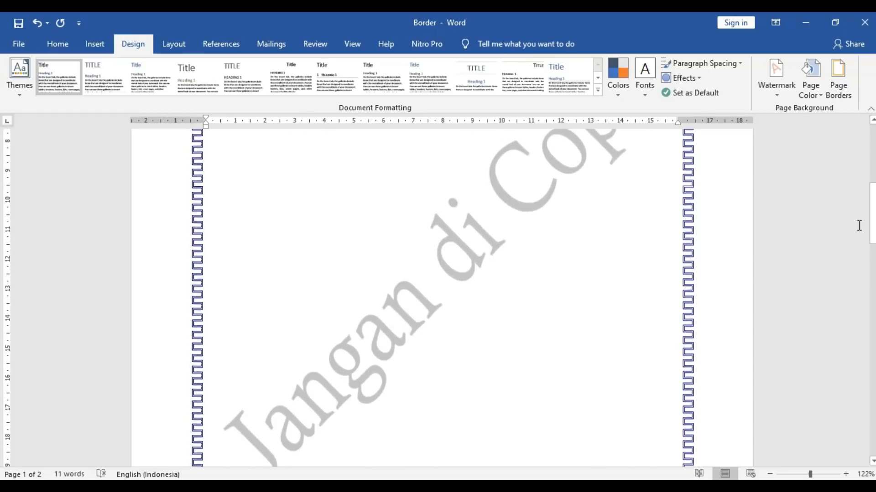
pyautogui.click(774, 95)
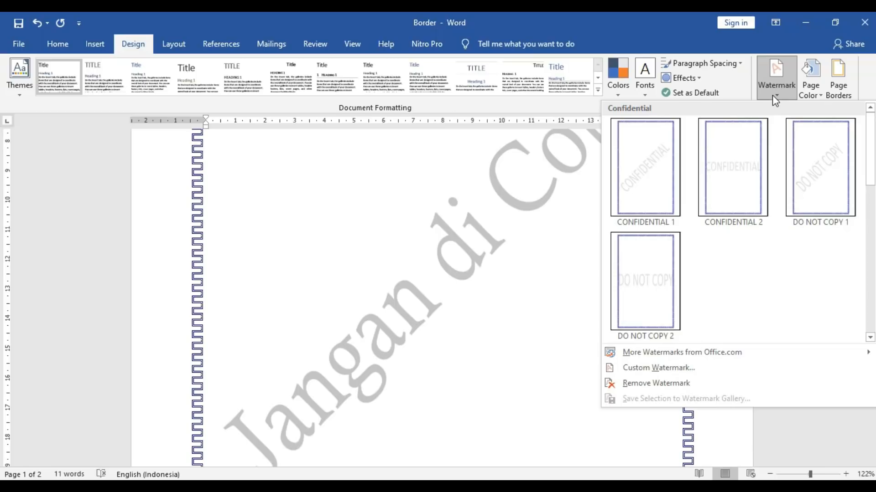
# - Replace the text watermark with the umn.png logo as a picture watermark
pyautogui.click(680, 368)
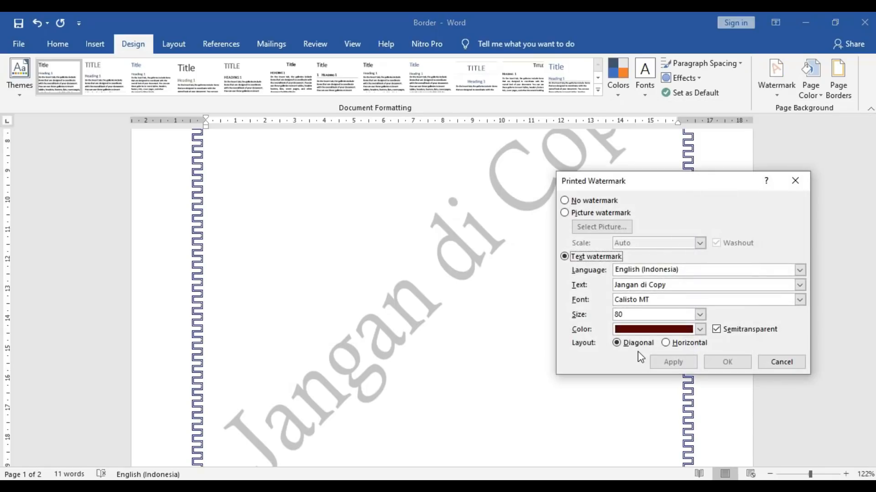
pyautogui.click(565, 200)
pyautogui.click(566, 213)
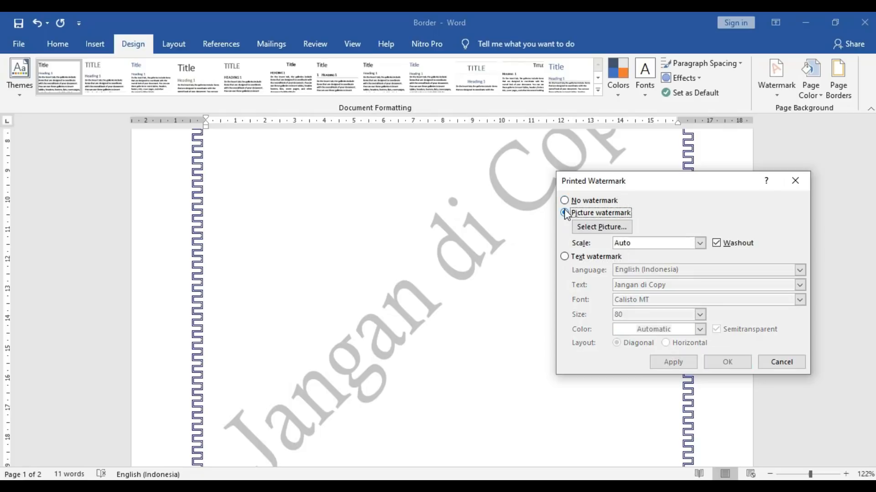
pyautogui.click(594, 225)
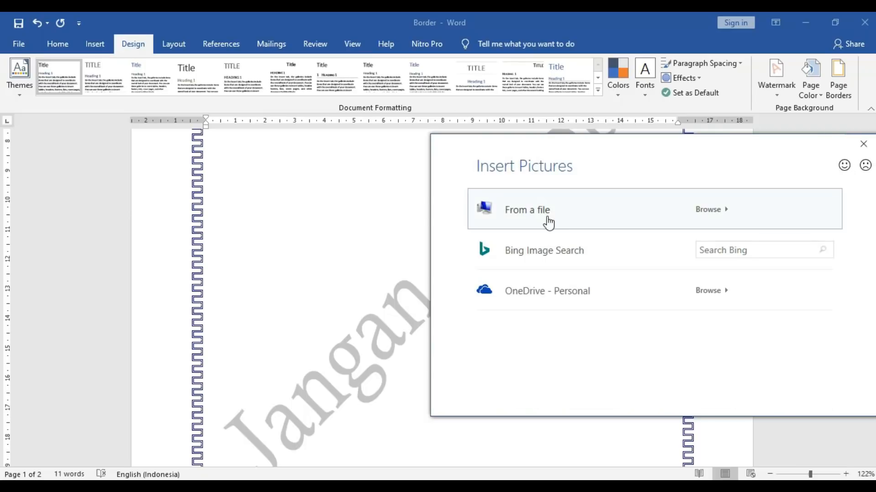
pyautogui.click(546, 218)
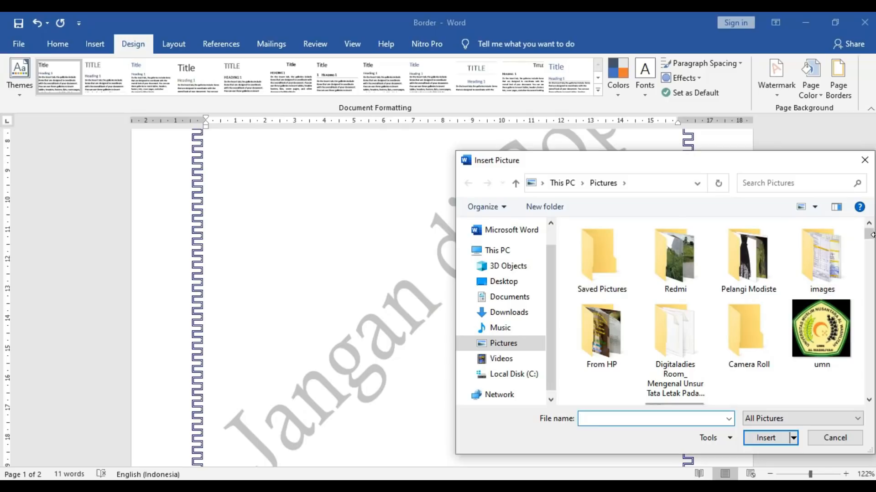
pyautogui.moveTo(871, 234); pyautogui.dragTo(871, 244)
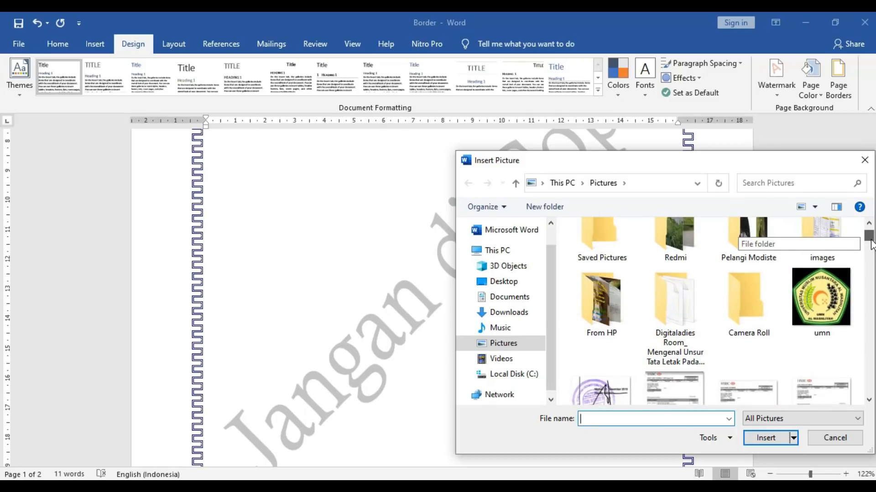
pyautogui.click(800, 285)
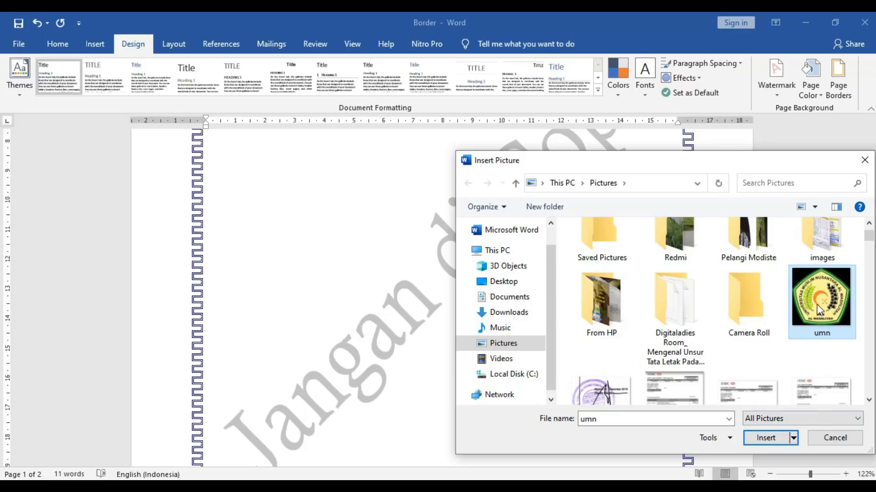
pyautogui.click(766, 439)
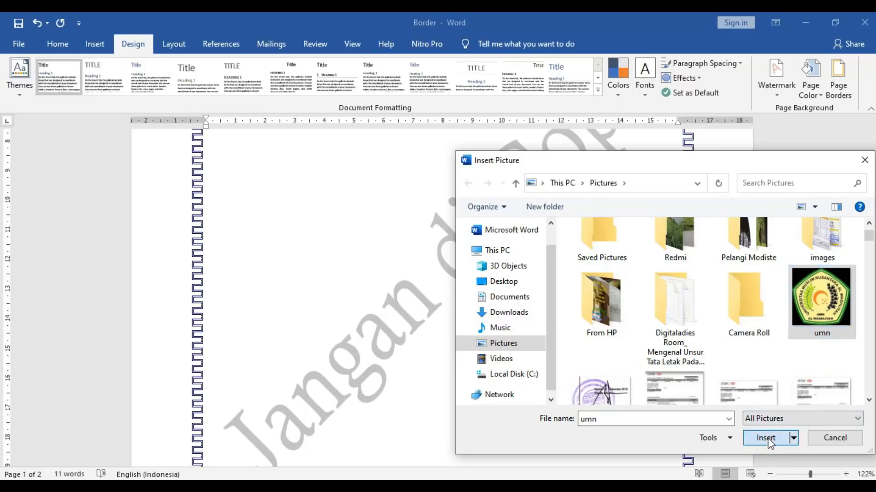
pyautogui.click(681, 360)
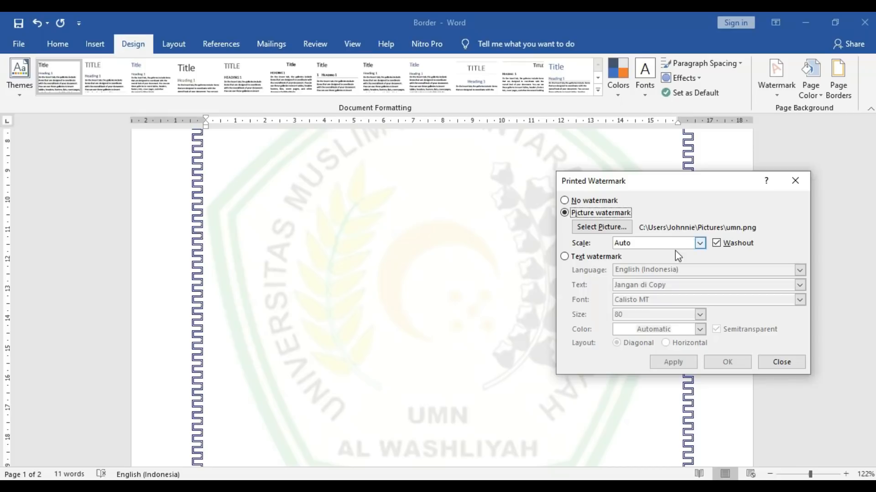
# - Toggle Washout off, on and off again, applying each time, leaving the UMN logo in full colour
pyautogui.click(717, 243)
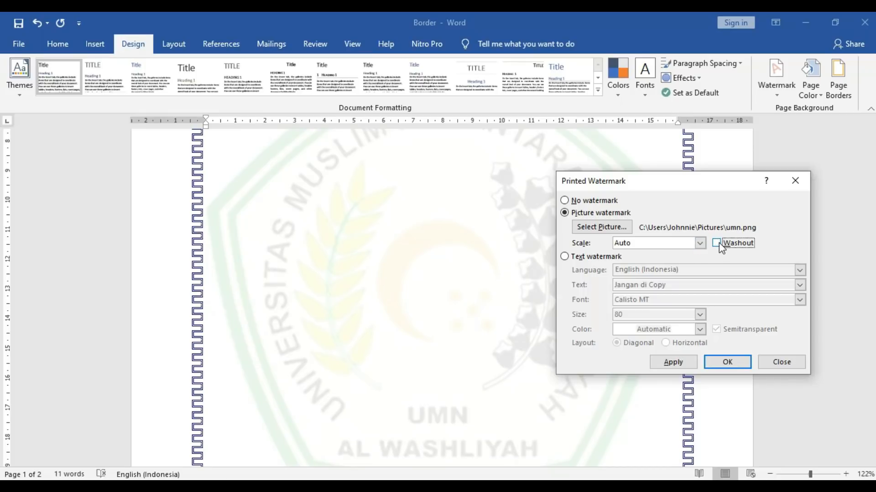
pyautogui.click(684, 360)
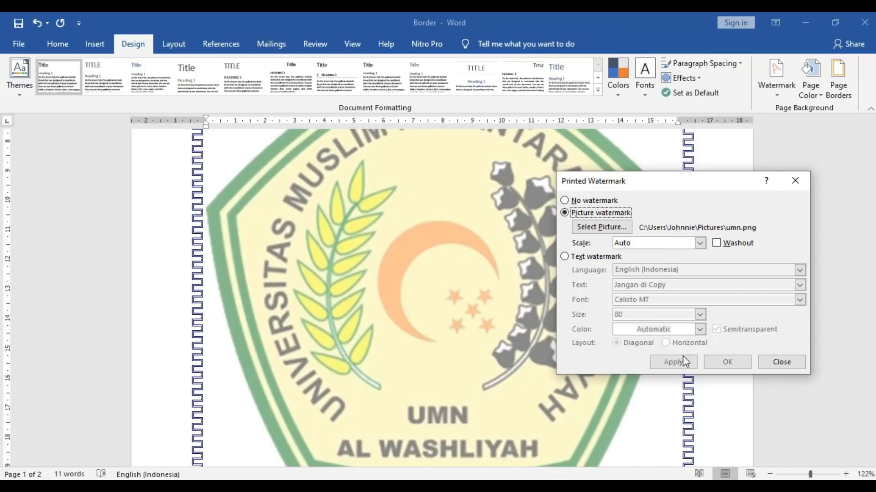
pyautogui.click(717, 244)
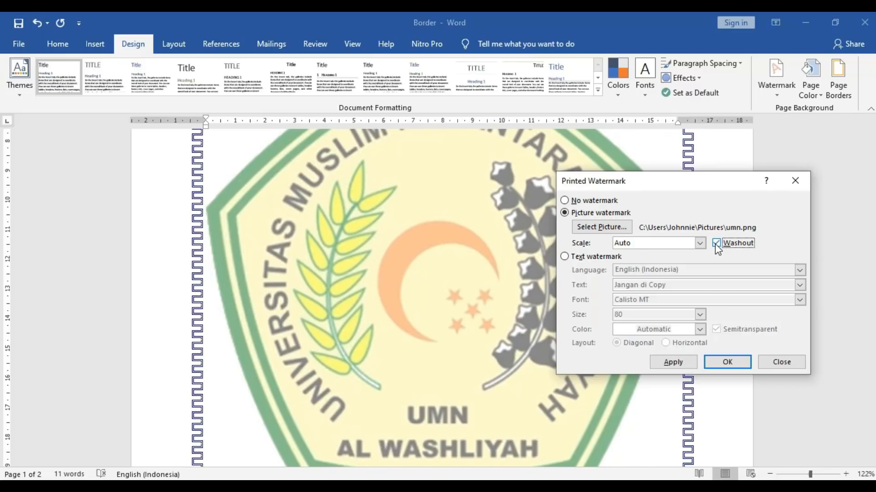
pyautogui.click(678, 362)
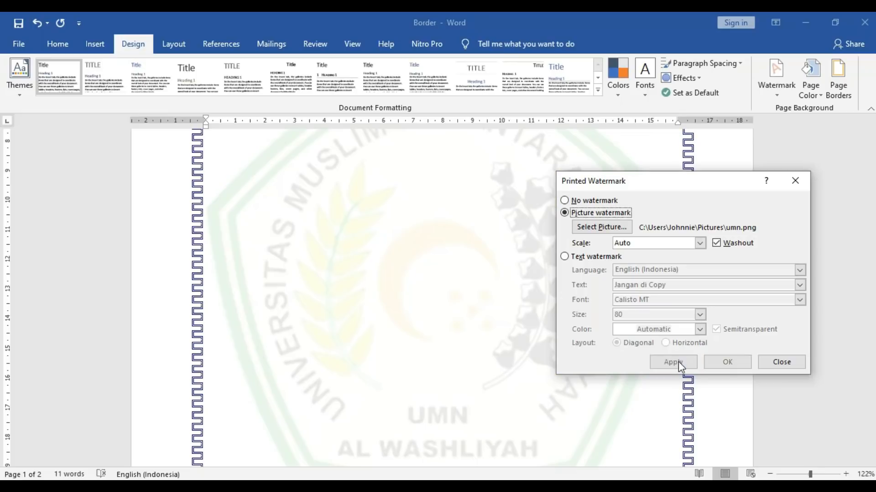
pyautogui.click(715, 243)
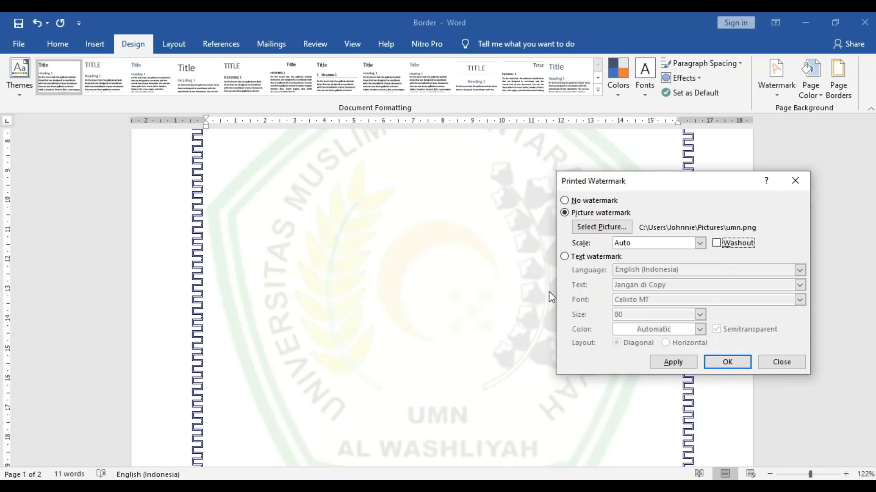
pyautogui.click(661, 360)
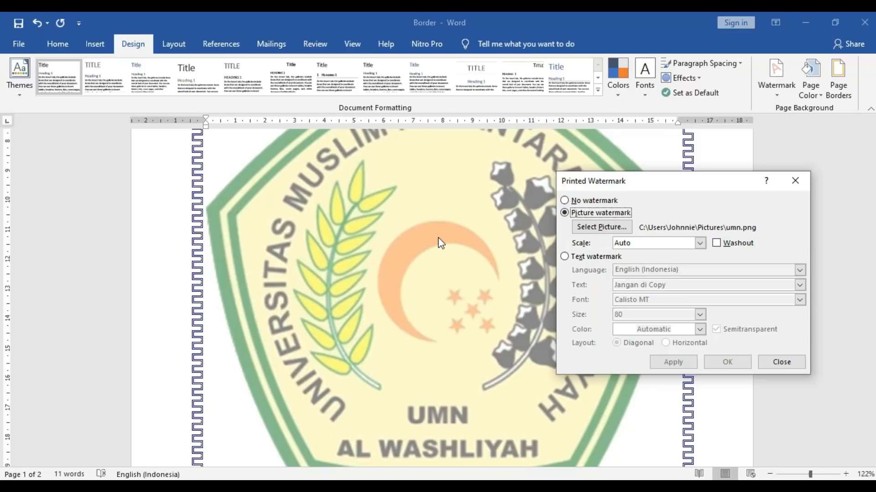
# - Set the 32.jpg dress photo from Pictures > Pelangi Modiste as the picture watermark
pyautogui.click(609, 227)
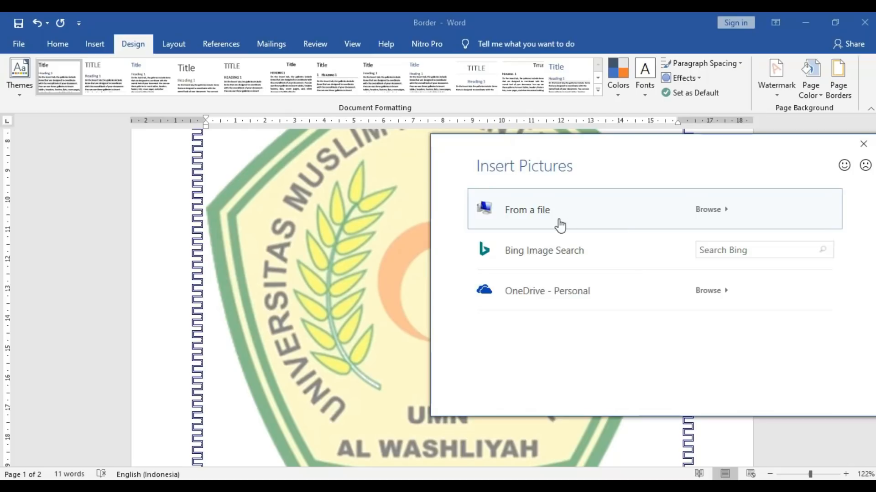
pyautogui.click(561, 225)
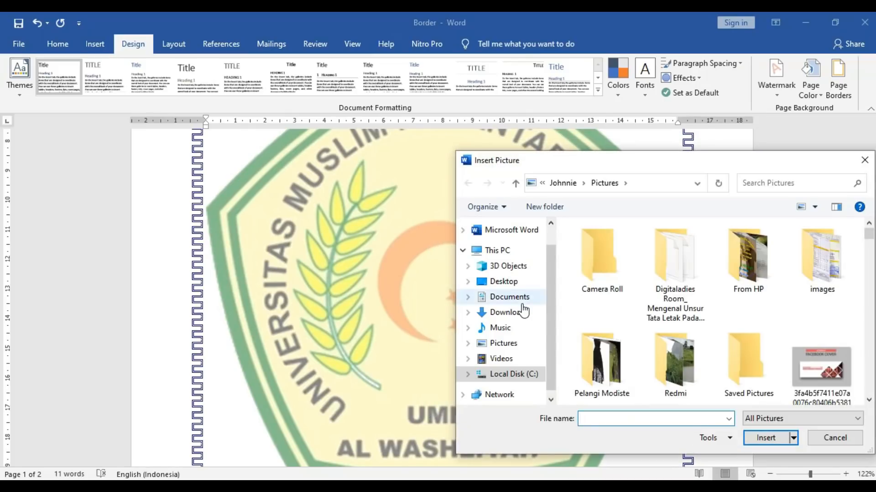
pyautogui.click(507, 345)
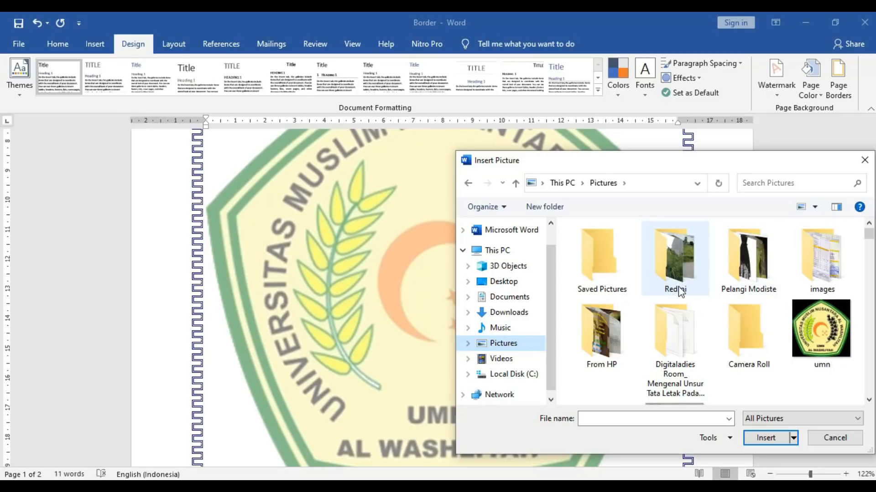
pyautogui.doubleClick(763, 264)
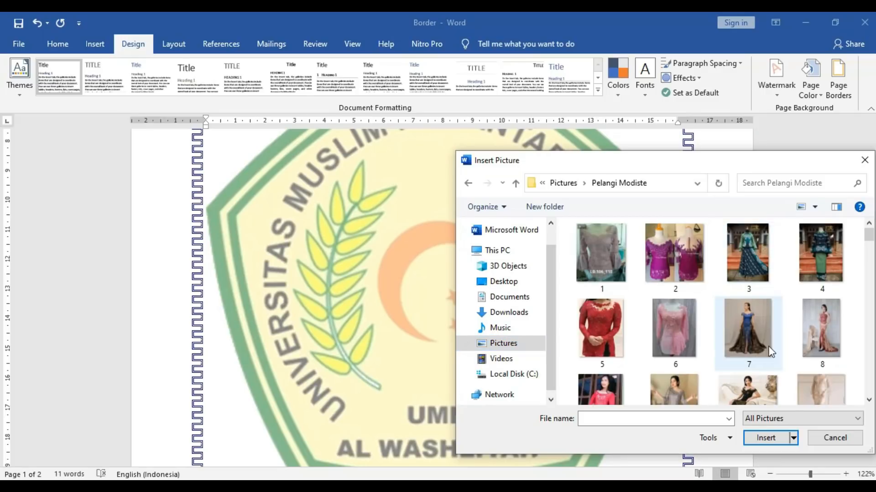
pyautogui.moveTo(868, 241); pyautogui.dragTo(868, 272)
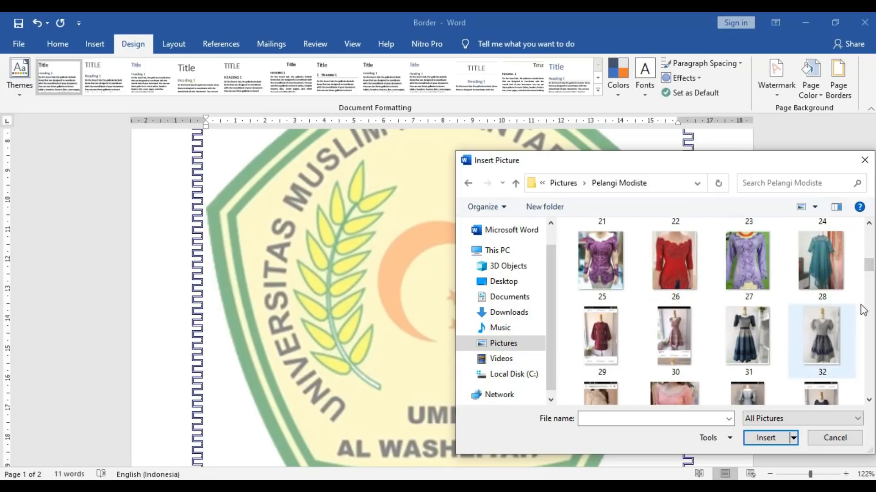
pyautogui.doubleClick(828, 342)
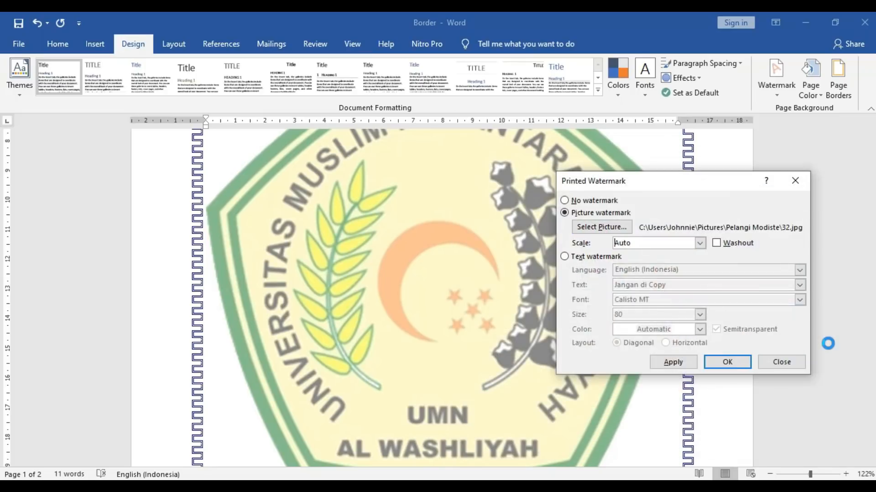
pyautogui.click(682, 364)
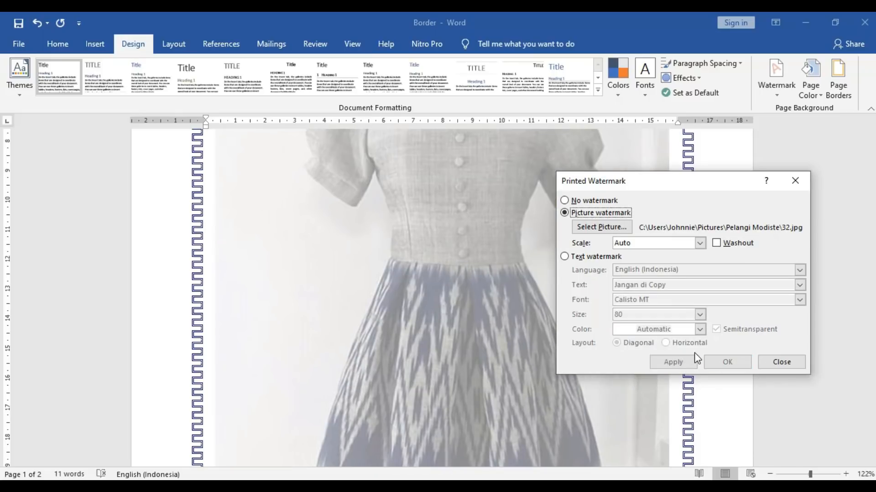
# - Turn on Washout for the dress watermark, apply it and close the settings
pyautogui.click(716, 244)
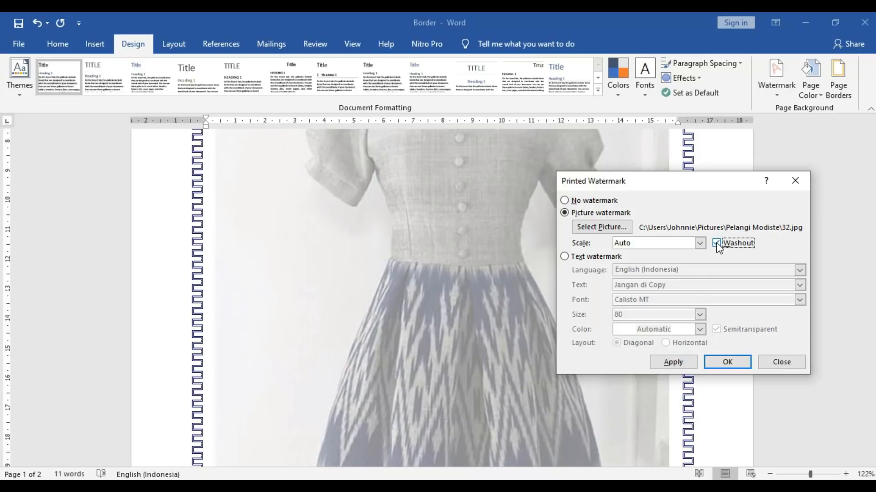
pyautogui.click(681, 363)
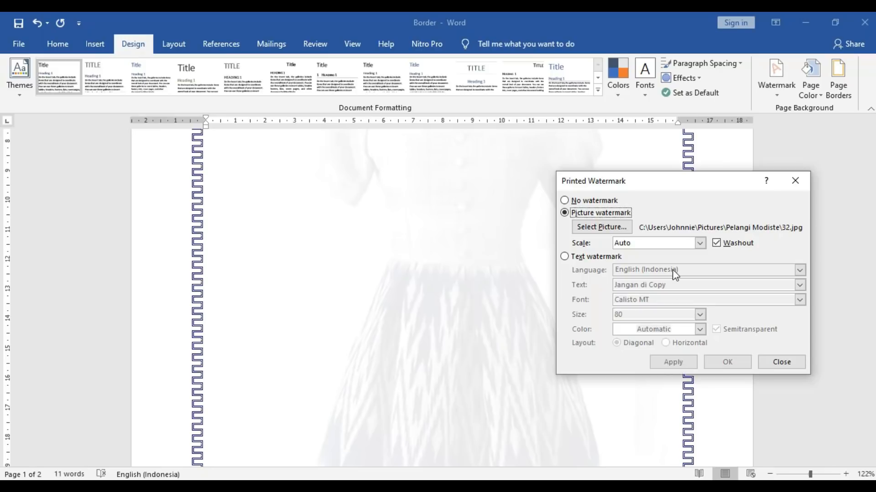
pyautogui.click(768, 355)
pyautogui.moveTo(872, 214); pyautogui.dragTo(842, 206)
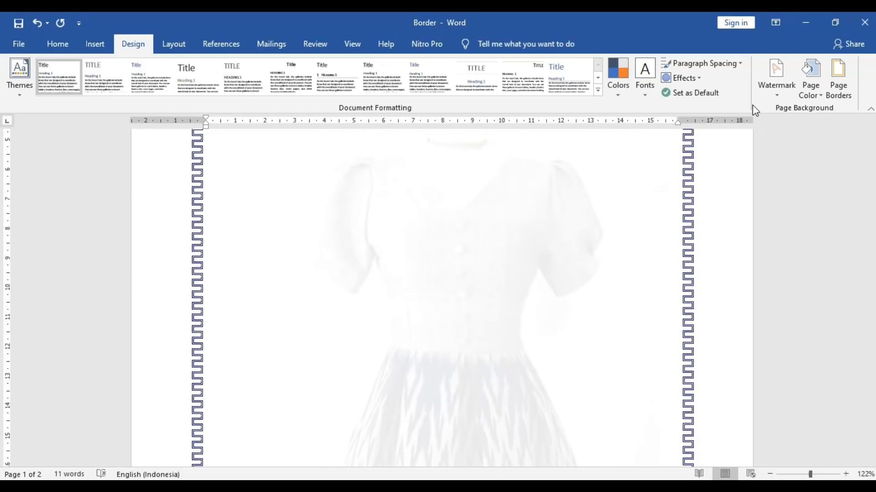
# - Turn off Washout on the dress picture watermark through Custom Watermark and apply it
pyautogui.click(778, 89)
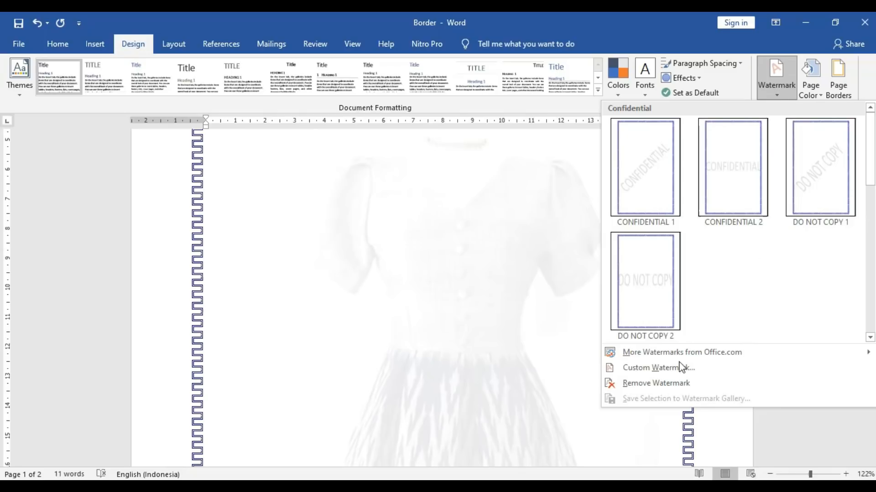
pyautogui.click(666, 371)
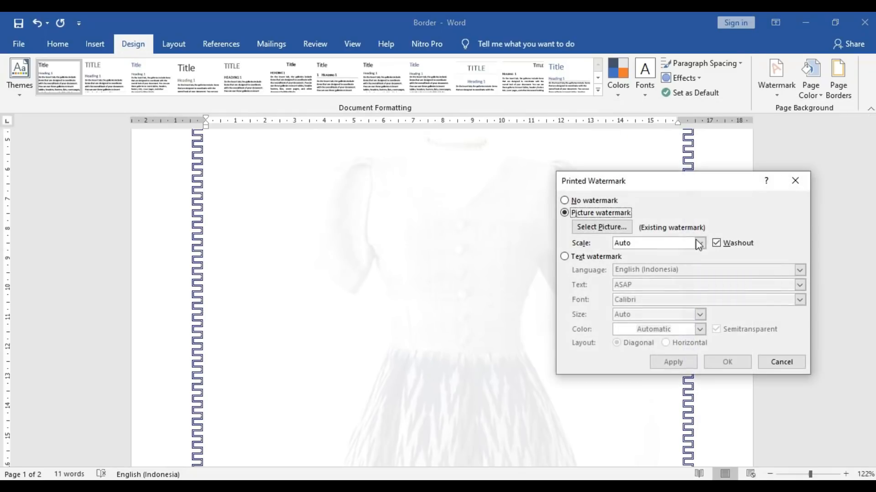
pyautogui.click(716, 242)
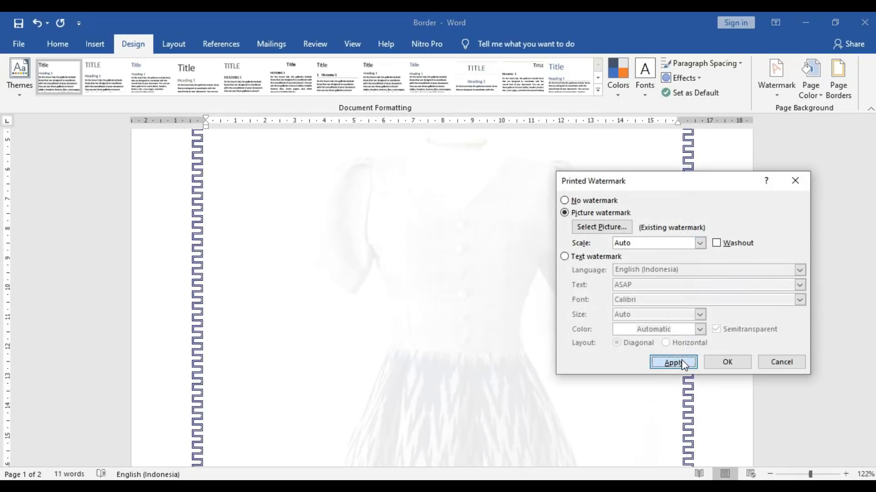
pyautogui.click(684, 364)
pyautogui.click(780, 362)
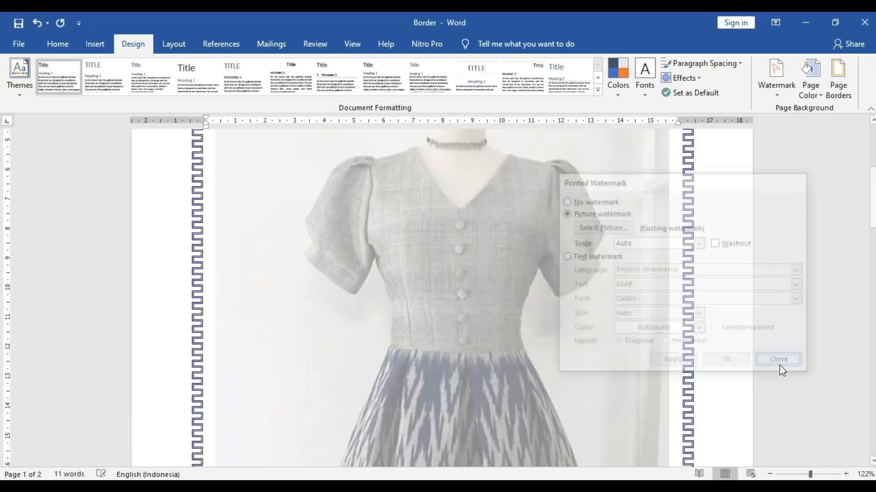
pyautogui.moveTo(868, 203)
pyautogui.mouseDown()
pyautogui.moveTo(862, 472)
pyautogui.moveTo(871, 451)
pyautogui.moveTo(825, 209)
pyautogui.moveTo(868, 204)
pyautogui.moveTo(873, 194)
pyautogui.mouseUp()
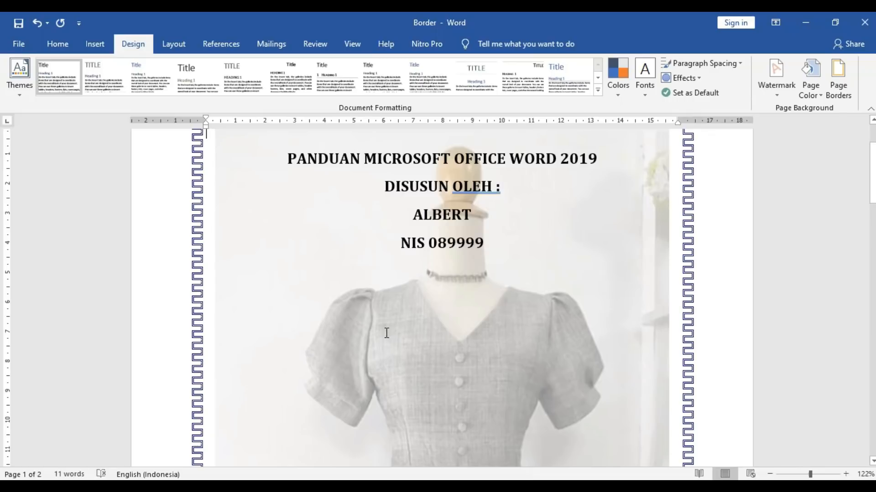
# - Scroll back to the top of the bordered cover page and show the Insert commands
pyautogui.moveTo(871, 196); pyautogui.dragTo(868, 182)
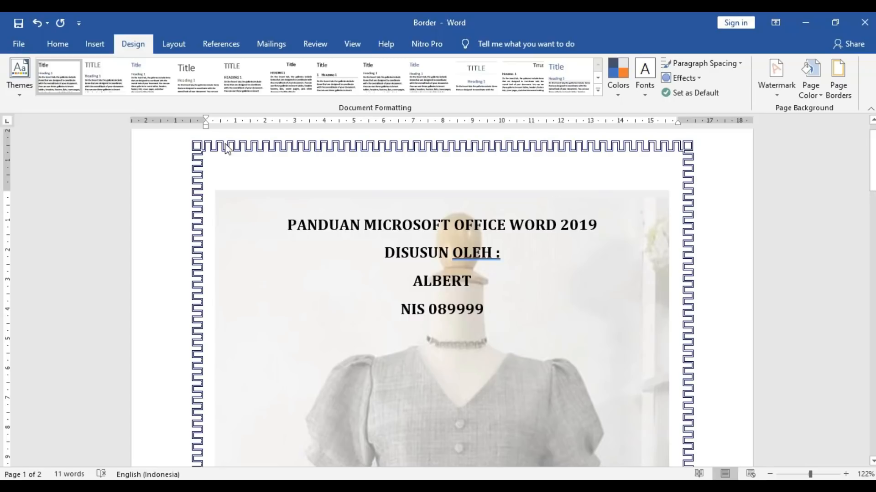
pyautogui.click(81, 48)
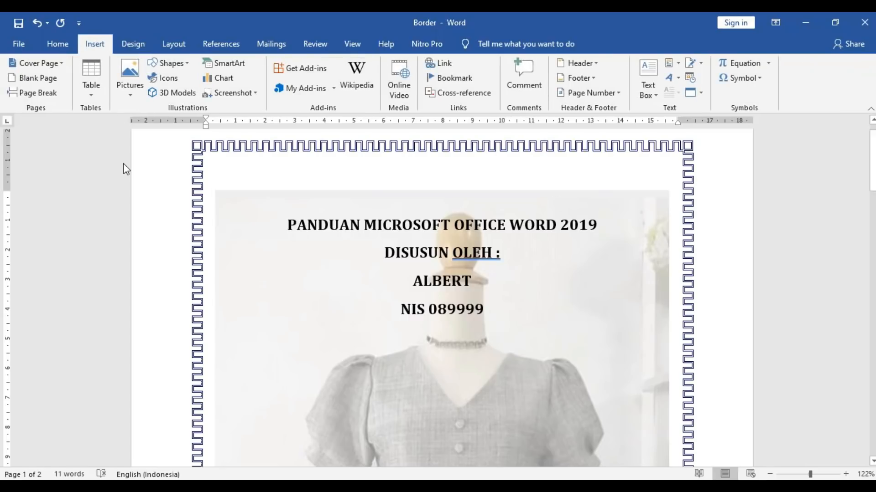
# - Insert a Simple Text Box from the built-in gallery and move it toward the page's right side
pyautogui.click(647, 90)
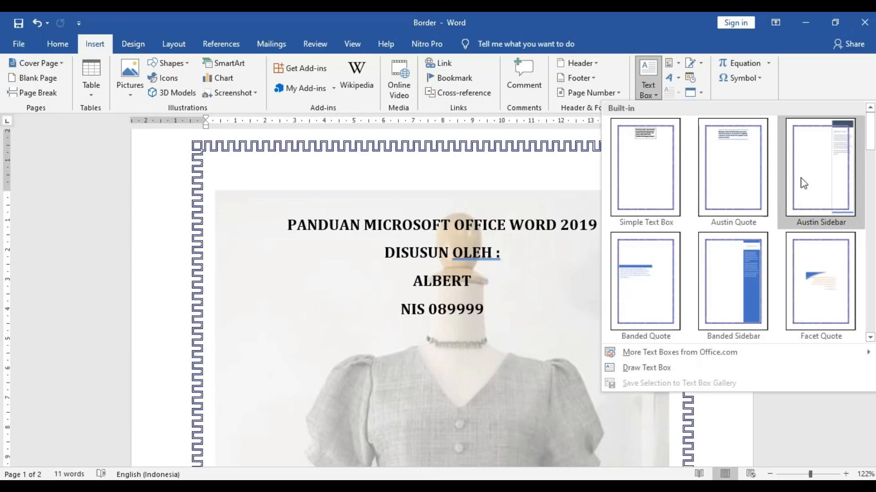
pyautogui.moveTo(870, 133)
pyautogui.mouseDown()
pyautogui.moveTo(871, 191)
pyautogui.moveTo(866, 139)
pyautogui.mouseUp()
pyautogui.click(646, 156)
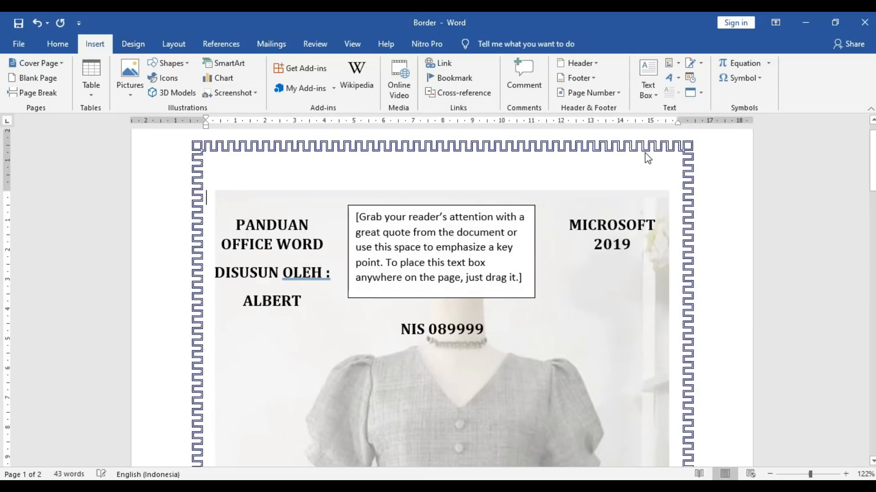
pyautogui.click(368, 222)
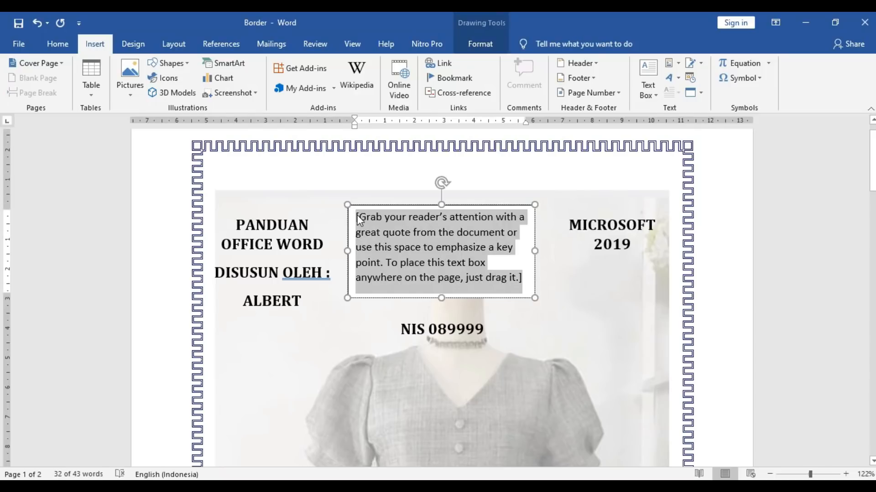
pyautogui.moveTo(384, 206); pyautogui.dragTo(547, 278)
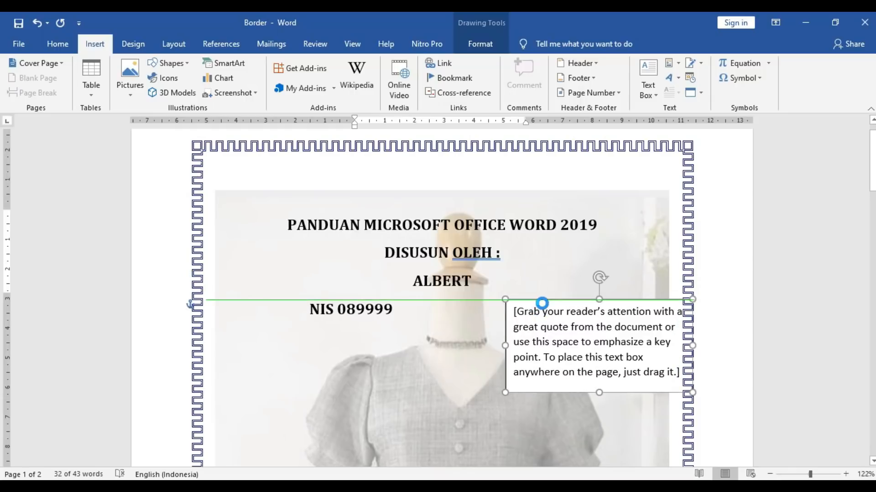
# - Replace the placeholder with 'Dikerjakan di areal sekolah' and a second line 'jam 15.00'
pyautogui.click(540, 325)
pyautogui.write('a')
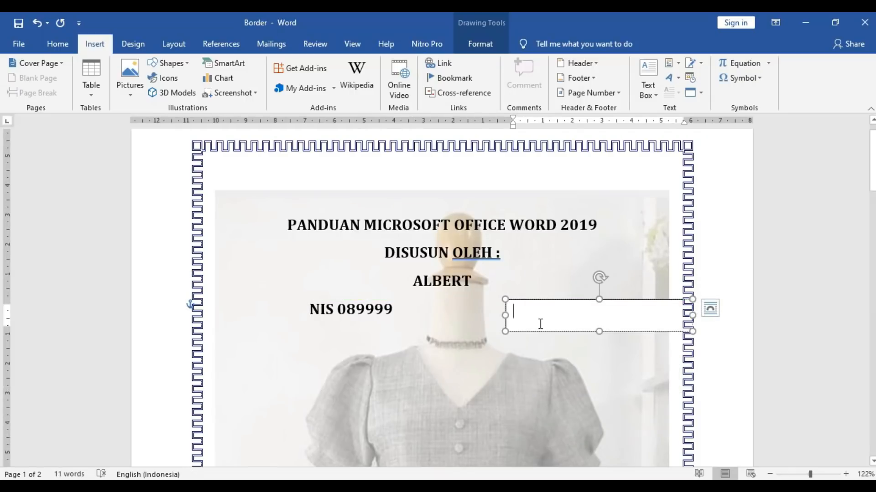
pyautogui.write('Dik')
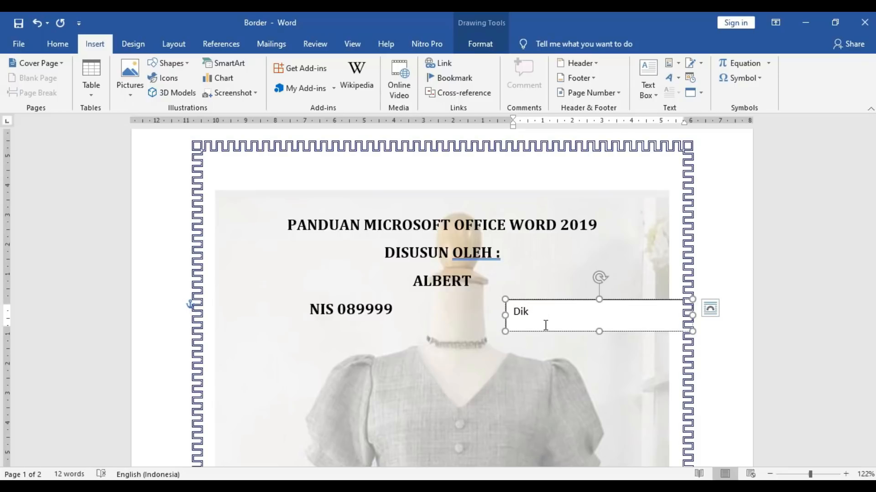
pyautogui.write('erjakan di areal sekolah')
pyautogui.press('Return')
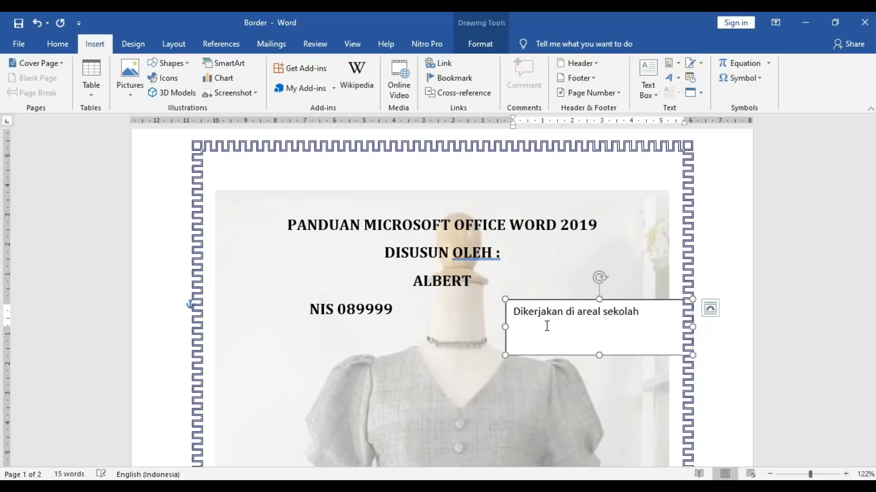
pyautogui.press('BackSpace')
pyautogui.press('Return')
pyautogui.write('jam')
pyautogui.write('1')
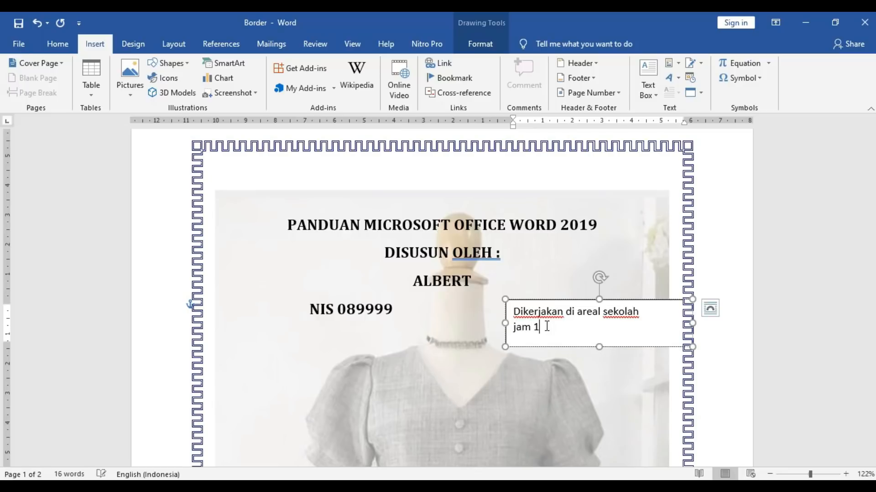
pyautogui.write('5.000')
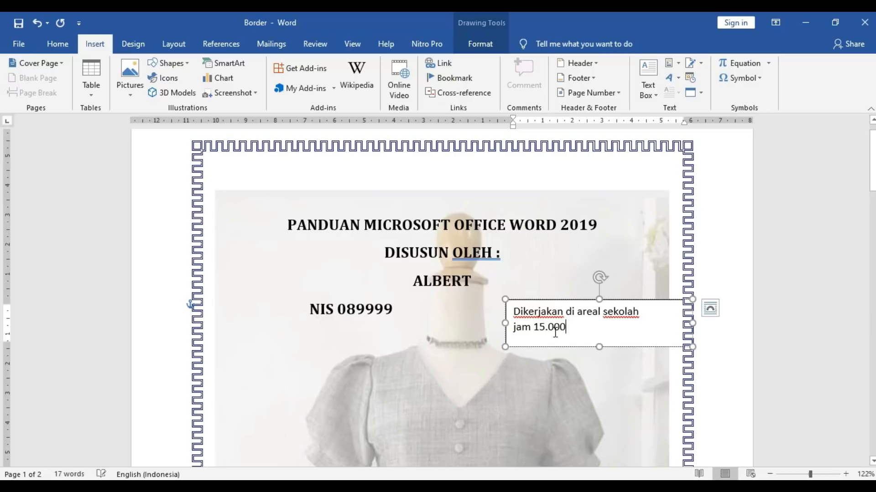
pyautogui.press('BackSpace')
# - Insert 'Tanggal 12 Jan 2021' as the middle line and capitalise 'Jam' on the last line
pyautogui.tripleClick(512, 327)
pyautogui.click(514, 328)
pyautogui.write('Tanggal ')
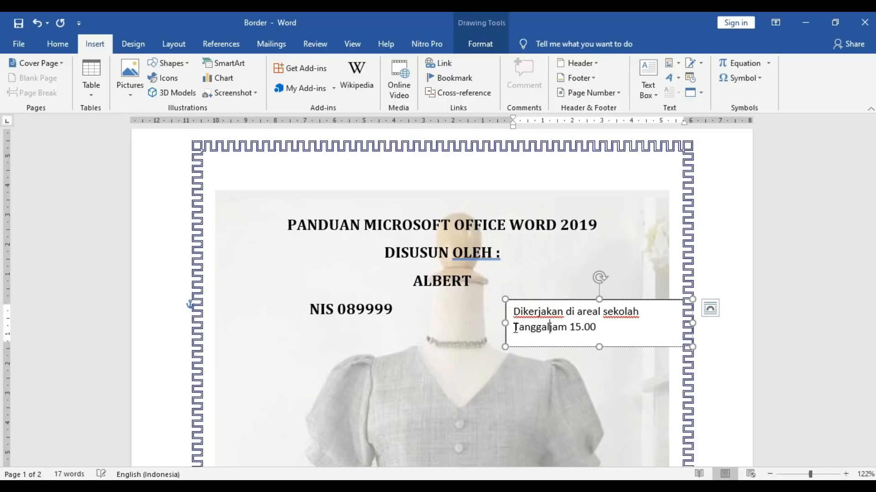
pyautogui.write('12 Jan')
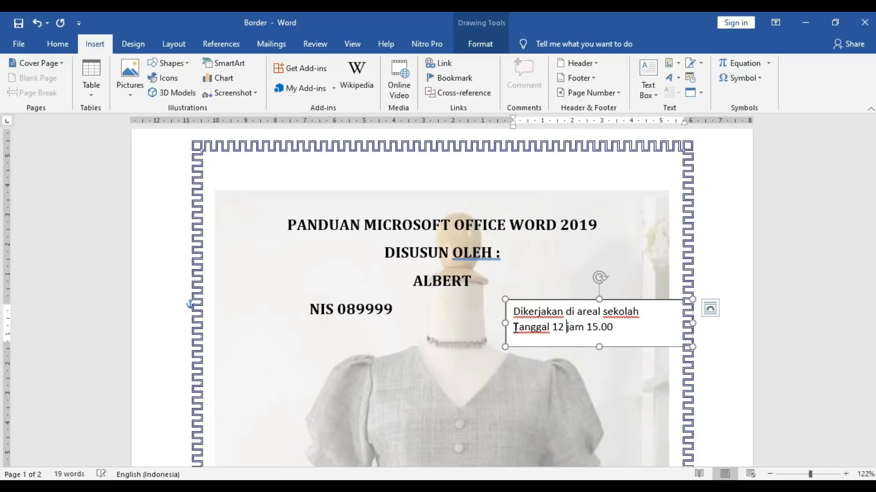
pyautogui.write(' 2021')
pyautogui.press('Return')
pyautogui.press('BackSpace')
pyautogui.press('Return')
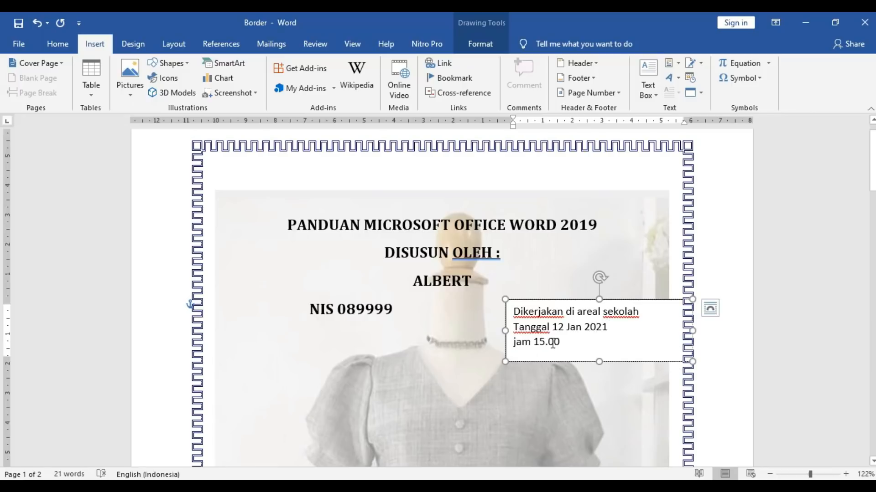
pyautogui.press('Delete')
pyautogui.write('J')
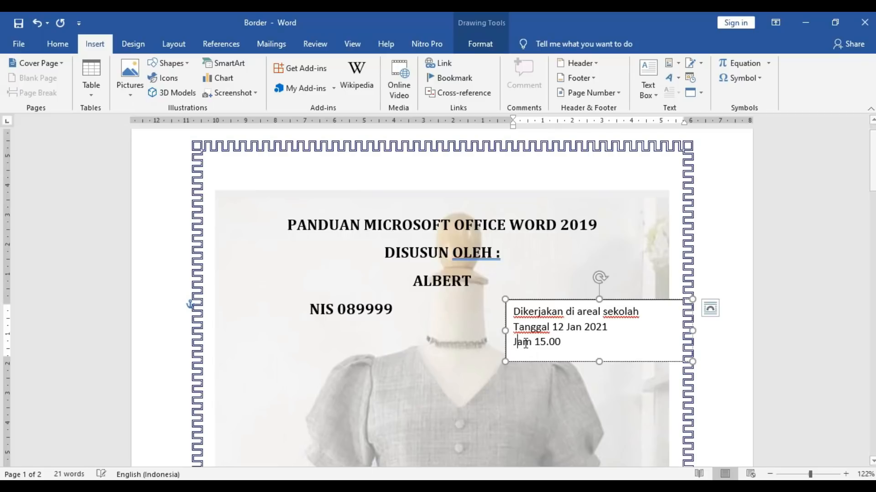
pyautogui.moveTo(553, 342); pyautogui.dragTo(559, 343)
pyautogui.click(553, 343)
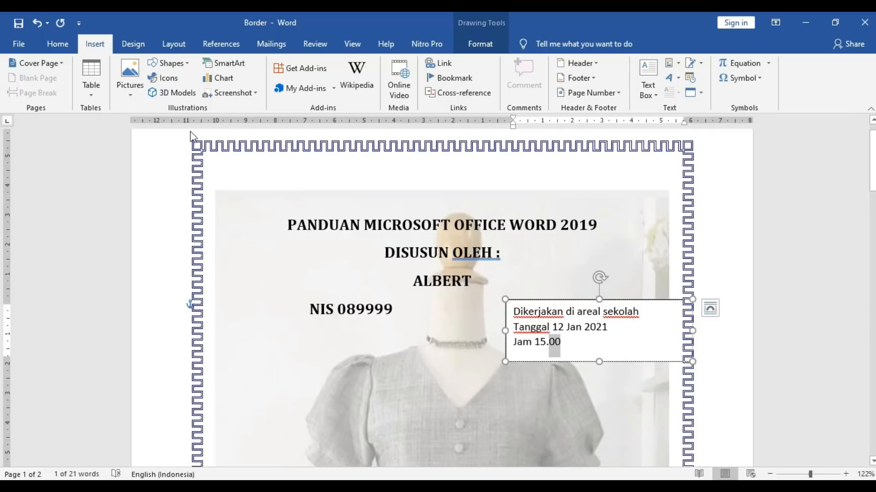
# - Try superscripting '00' via the Font dialog, undo it, and add 'WIB' after 15.00
pyautogui.click(58, 44)
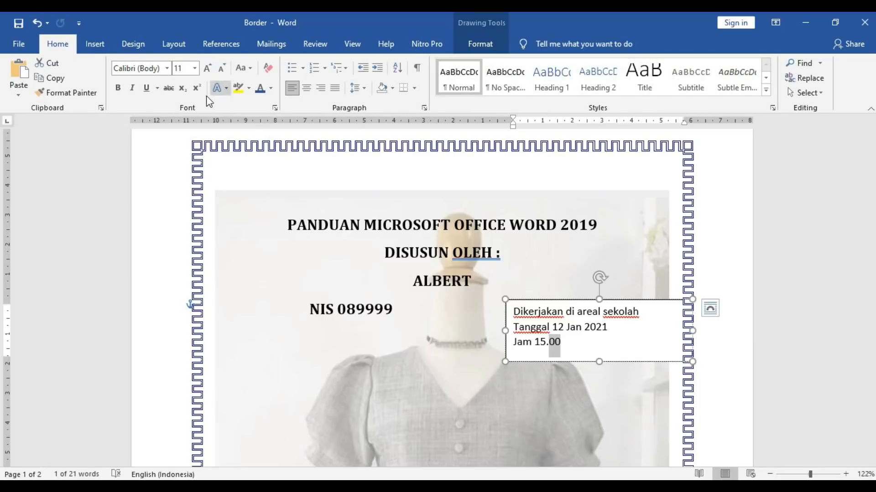
pyautogui.click(275, 109)
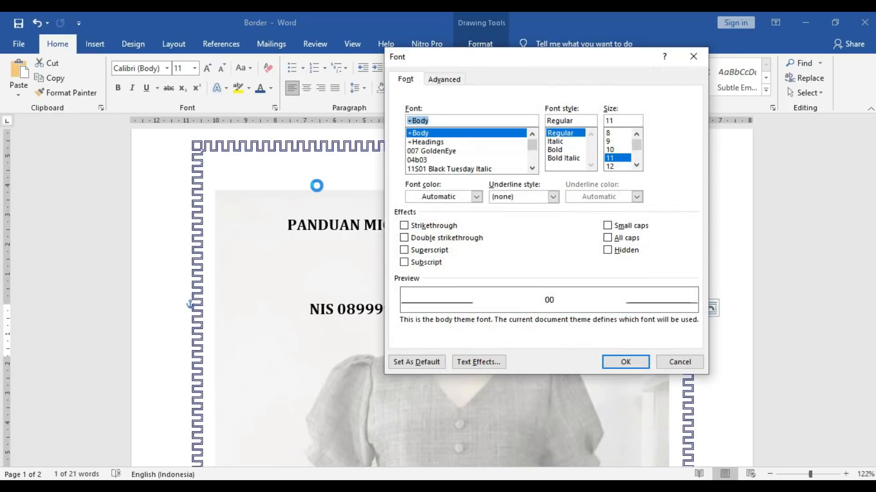
pyautogui.click(412, 252)
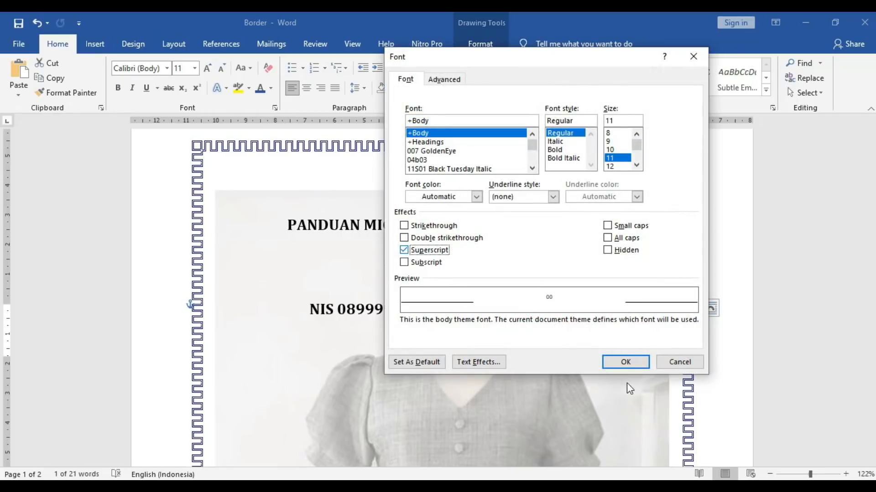
pyautogui.click(625, 361)
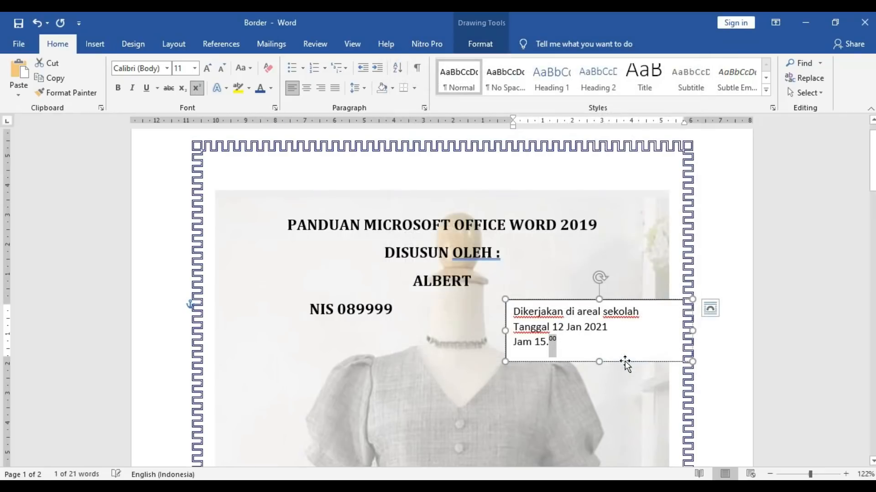
pyautogui.click(578, 350)
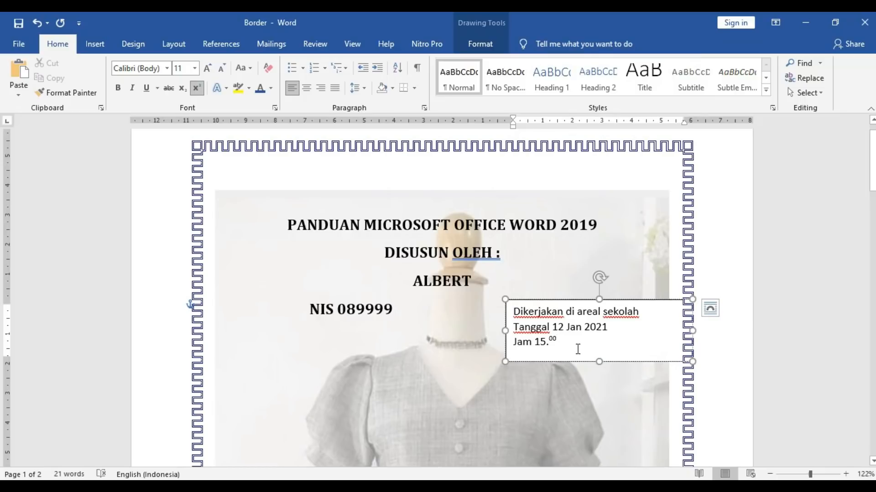
pyautogui.hotkey('ctrl', 'z')
pyautogui.click(578, 349)
pyautogui.write('WI')
# - Superscript the '00' in 15.00 through the Font dialog and make the text box slightly narrower
pyautogui.moveTo(549, 344); pyautogui.dragTo(560, 343)
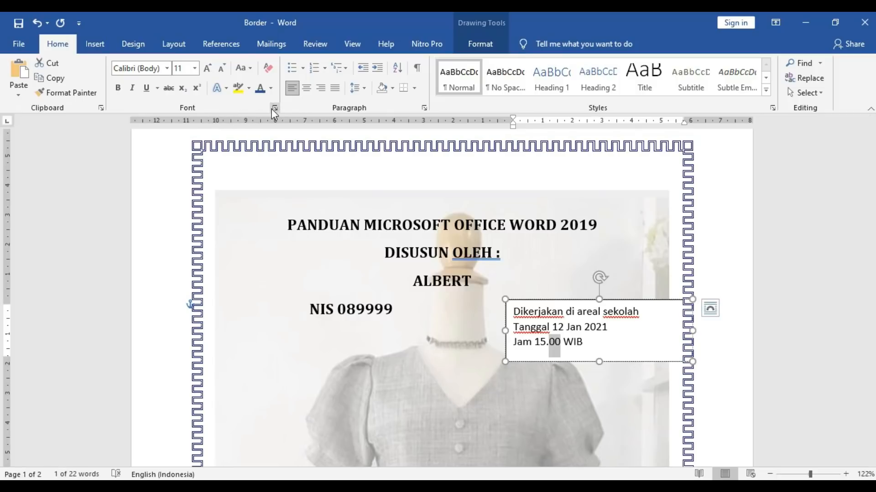
pyautogui.click(424, 108)
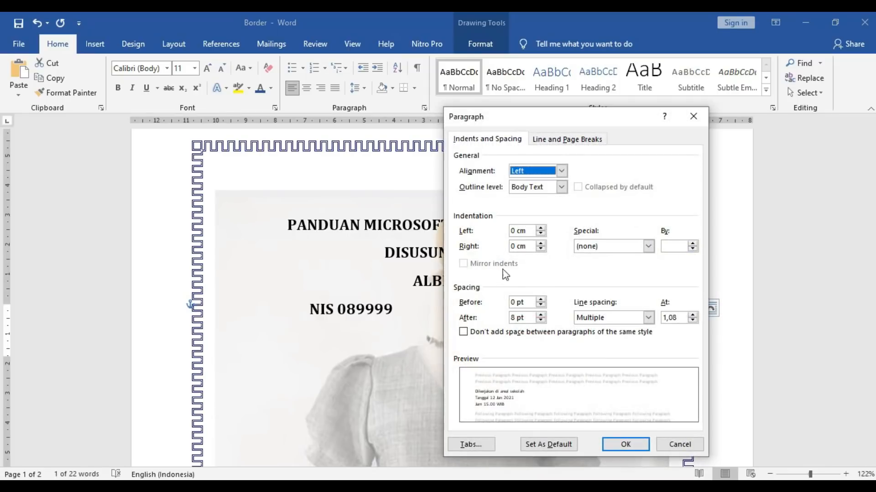
pyautogui.click(669, 444)
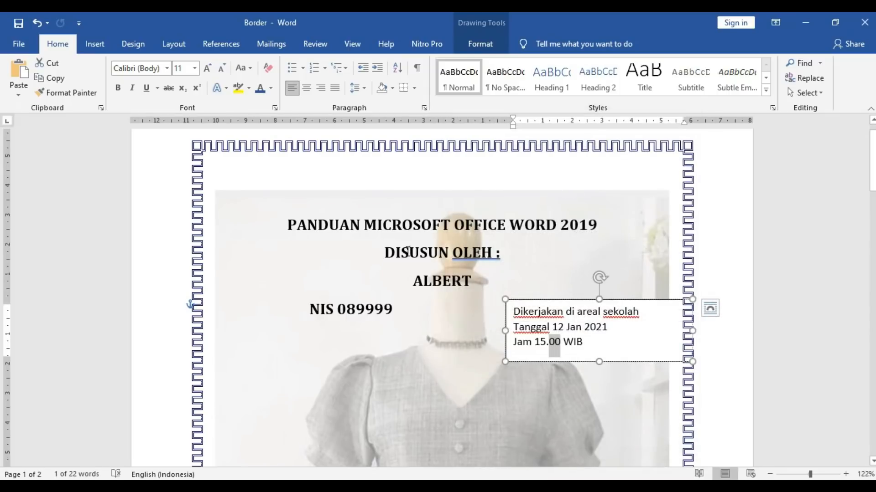
pyautogui.click(275, 110)
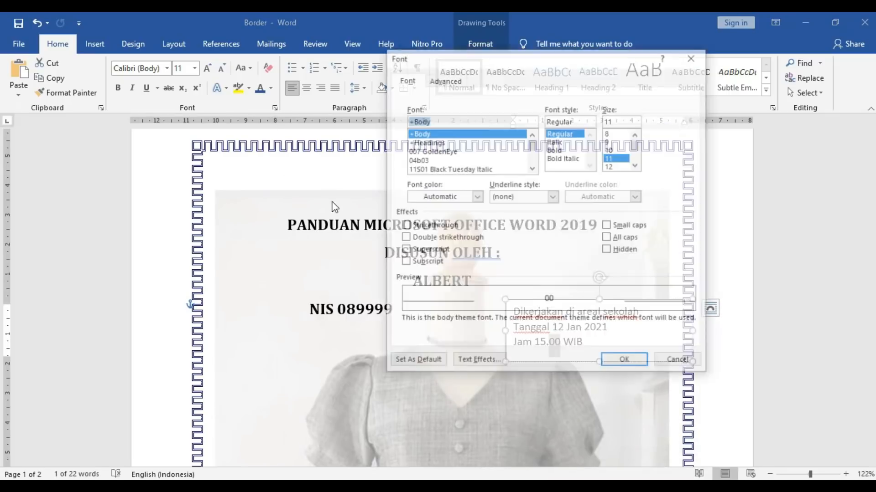
pyautogui.click(404, 251)
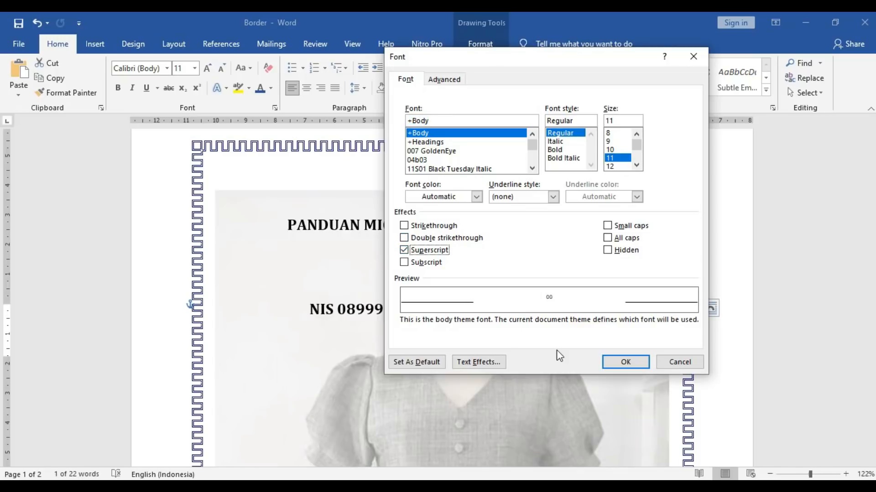
pyautogui.click(613, 360)
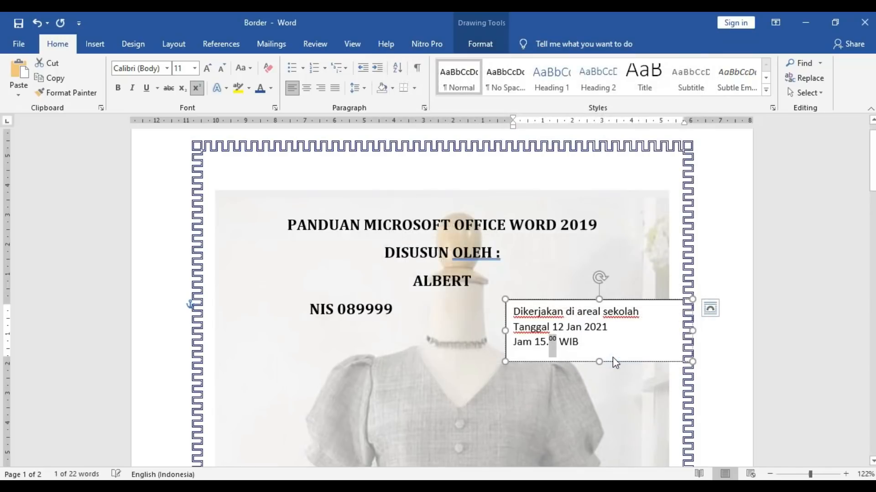
pyautogui.click(588, 350)
pyautogui.moveTo(692, 331); pyautogui.dragTo(672, 333)
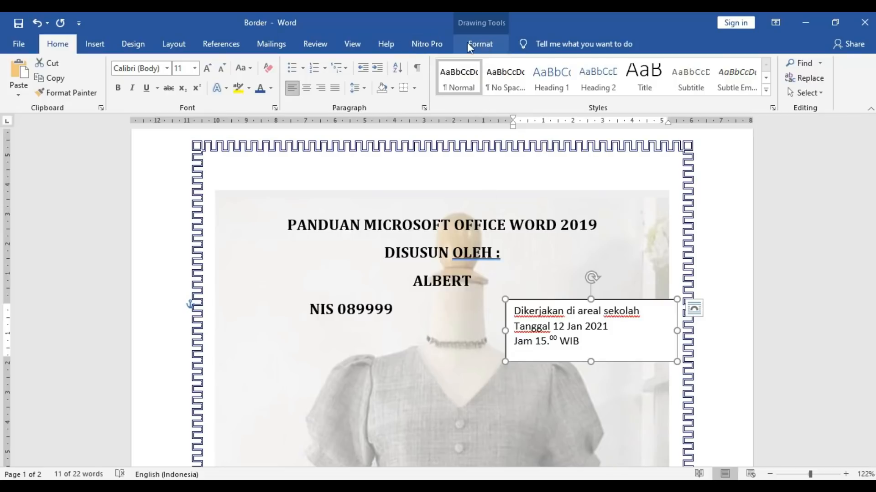
# - Apply the orange filled shape style with white text to the location text box
pyautogui.click(570, 280)
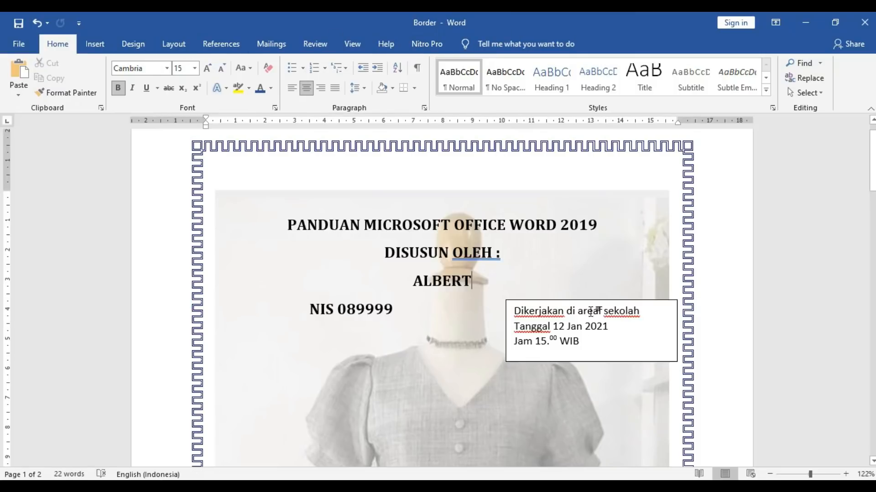
pyautogui.click(587, 333)
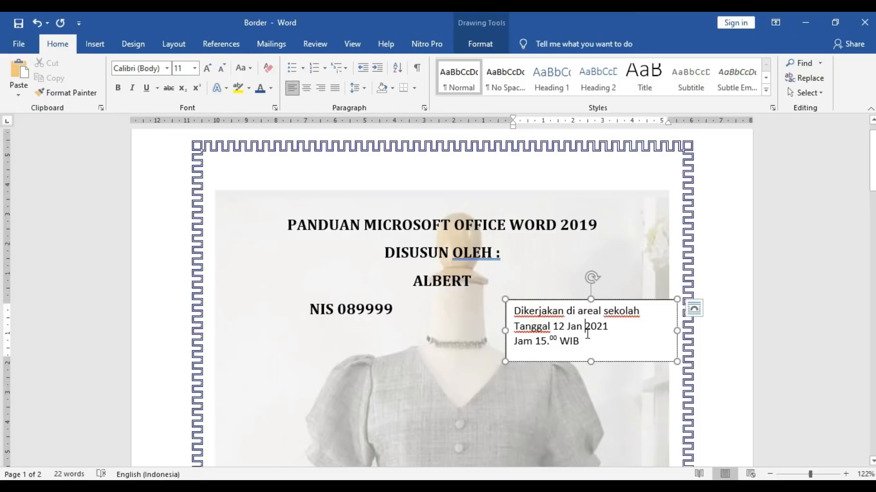
pyautogui.click(479, 46)
pyautogui.click(219, 78)
pyautogui.click(242, 90)
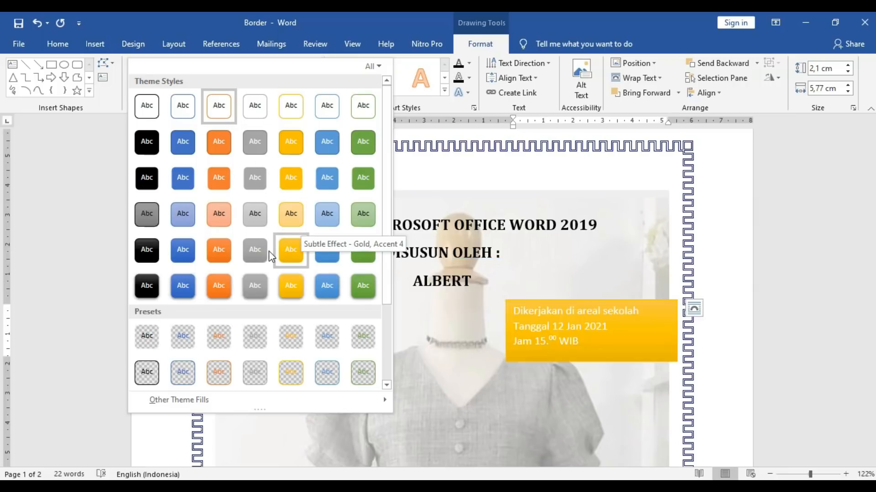
pyautogui.click(217, 183)
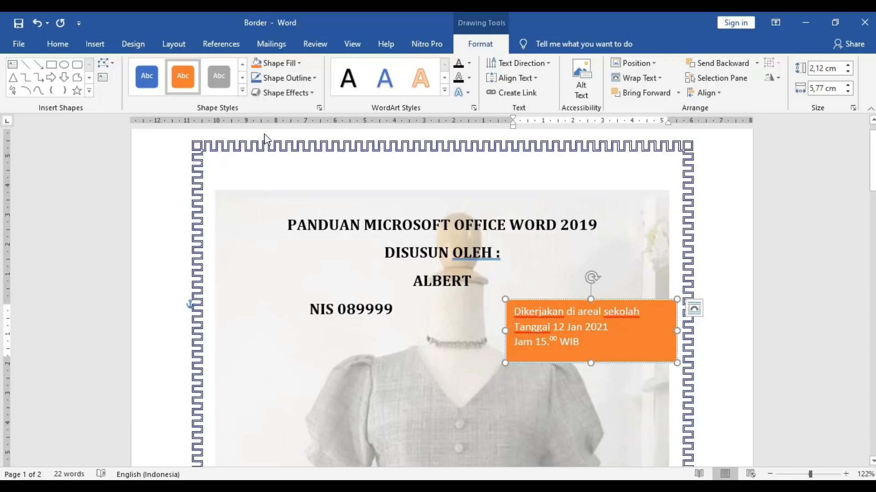
pyautogui.click(319, 108)
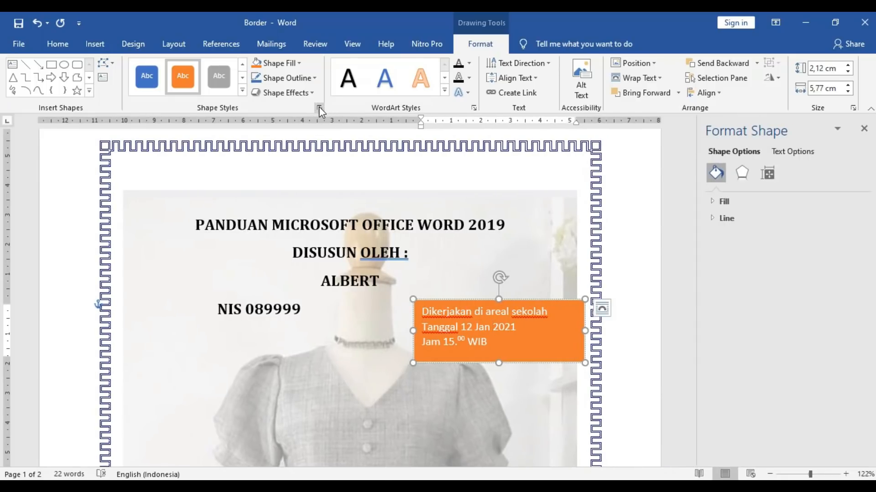
pyautogui.click(864, 129)
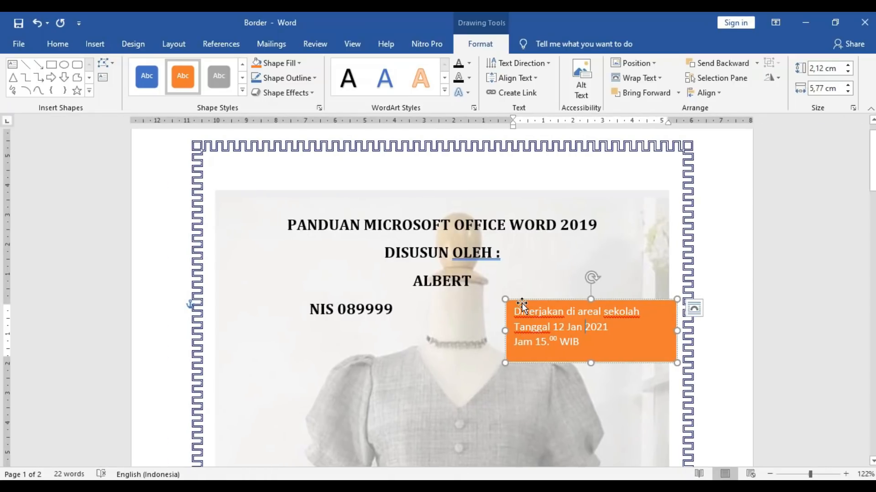
# - Set the text box to In Front of Text, then move and shrink it into the top-left corner
pyautogui.moveTo(522, 303); pyautogui.dragTo(384, 259)
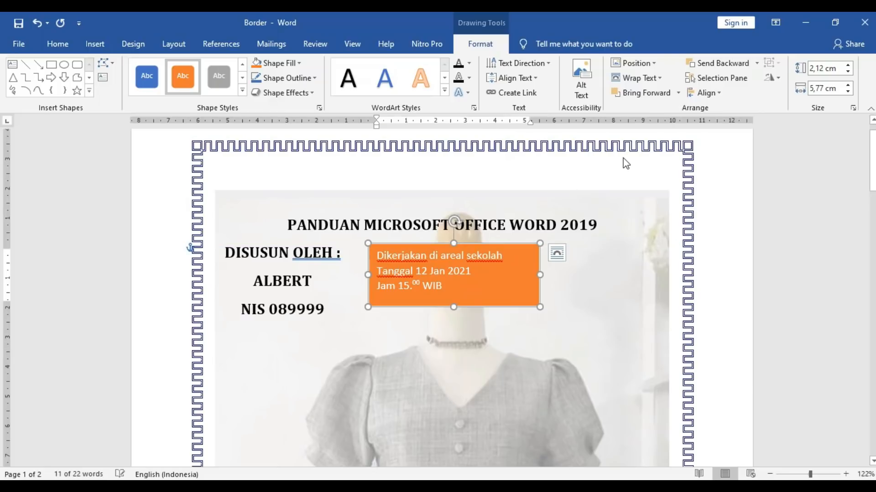
pyautogui.click(646, 75)
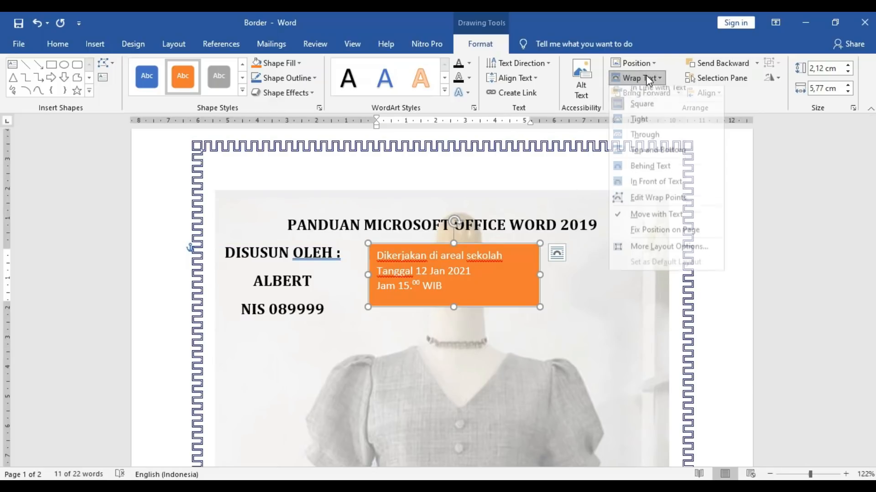
pyautogui.click(650, 184)
pyautogui.moveTo(480, 246); pyautogui.dragTo(623, 260)
pyautogui.moveTo(580, 295); pyautogui.dragTo(323, 177)
pyautogui.moveTo(378, 241); pyautogui.dragTo(362, 231)
pyautogui.click(411, 225)
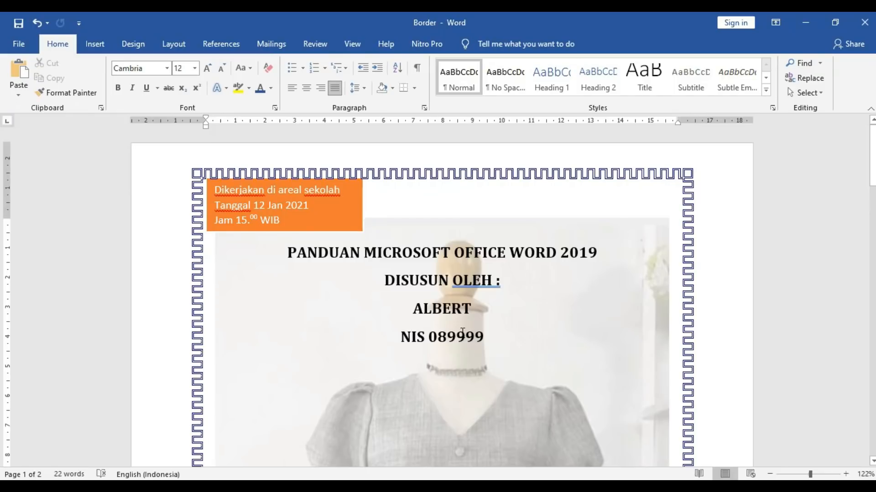
# - Give the orange text box a dark outline and nudge it slightly down
pyautogui.click(332, 222)
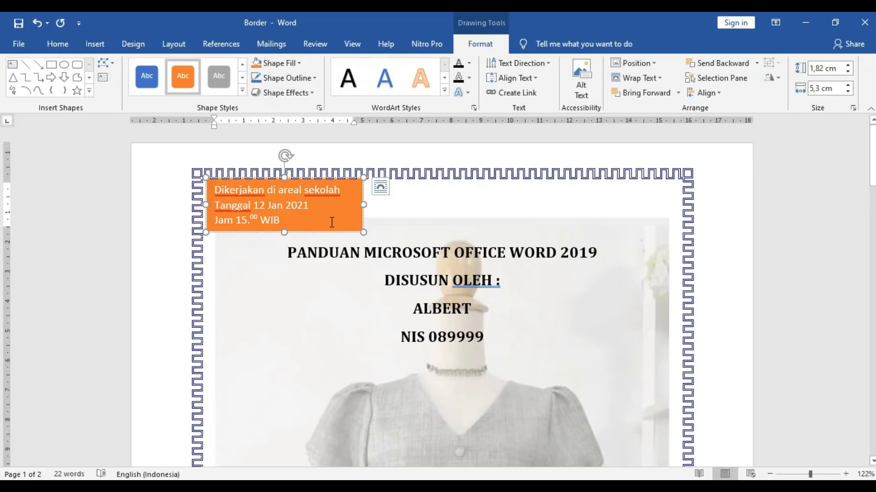
pyautogui.click(312, 79)
pyautogui.moveTo(340, 231)
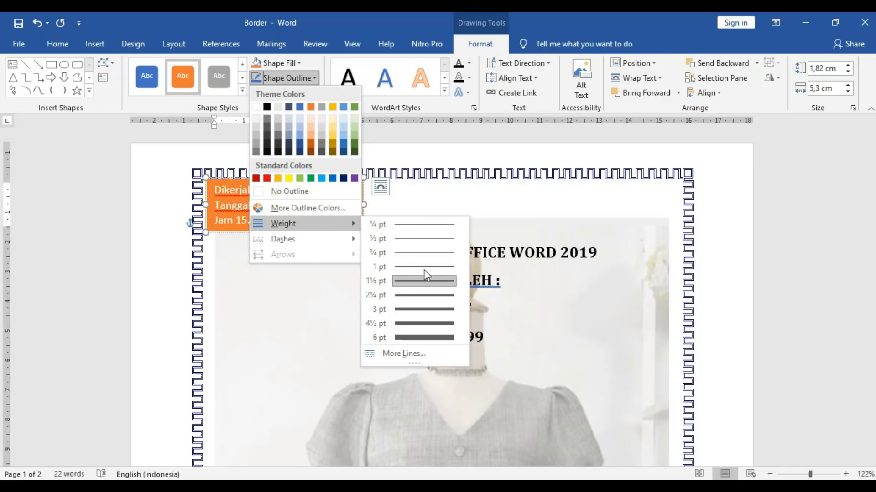
pyautogui.click(417, 326)
pyautogui.click(298, 78)
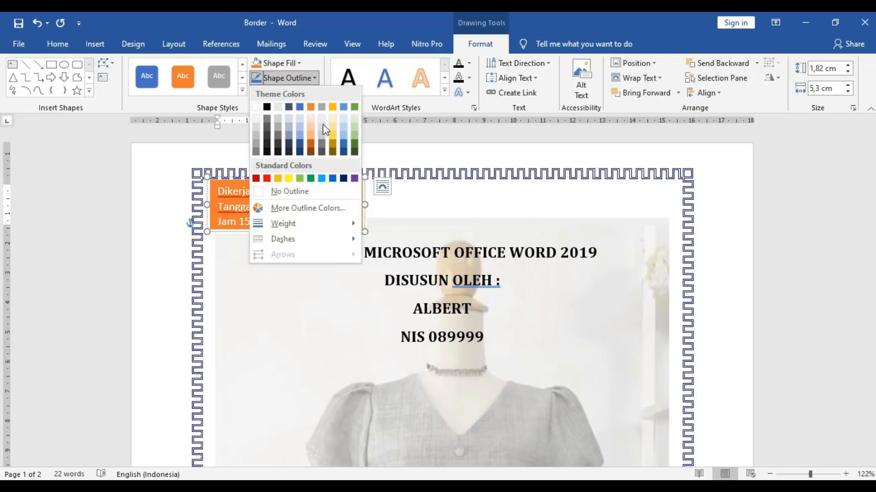
pyautogui.click(268, 151)
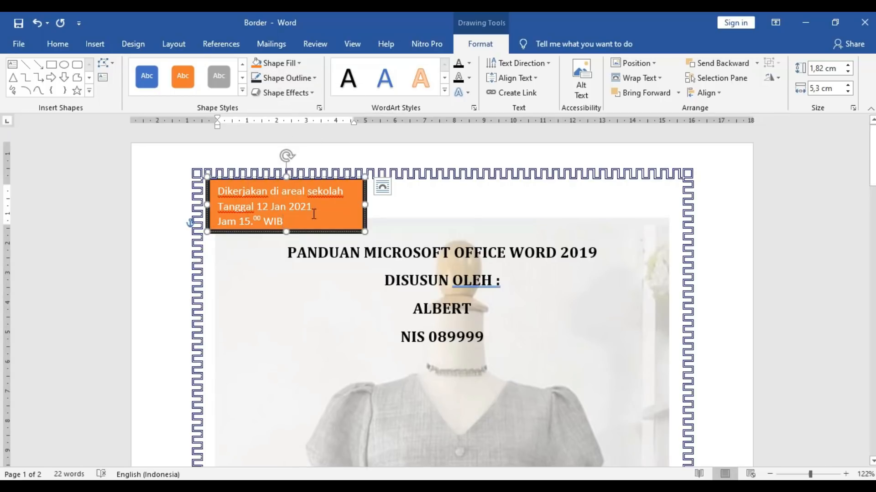
pyautogui.moveTo(310, 232); pyautogui.dragTo(310, 235)
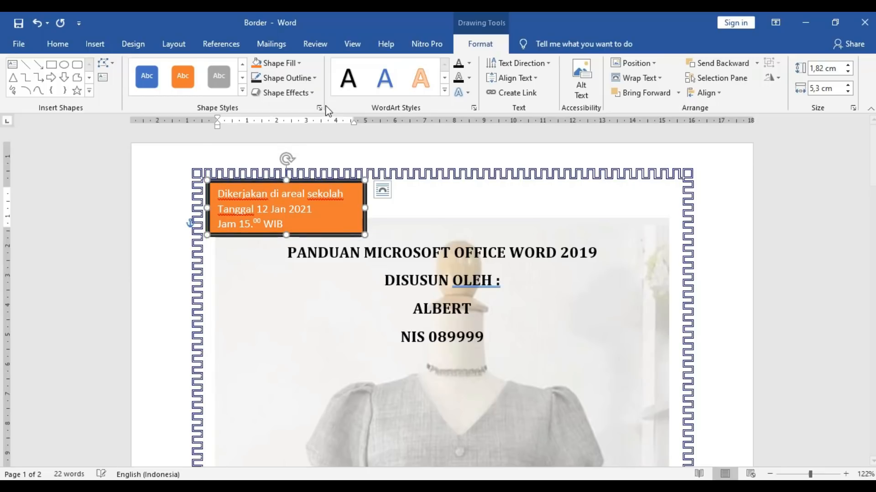
# - Switch the box to the black shape style with white text and a red outline
pyautogui.click(310, 79)
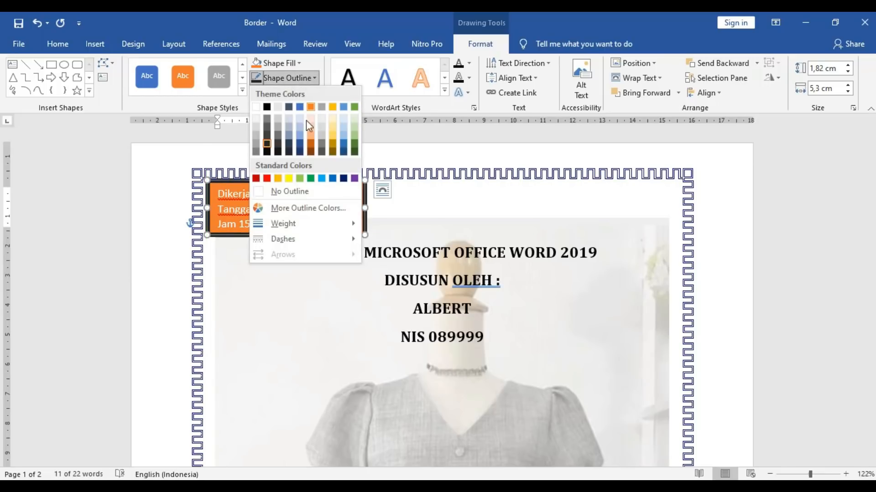
pyautogui.click(267, 179)
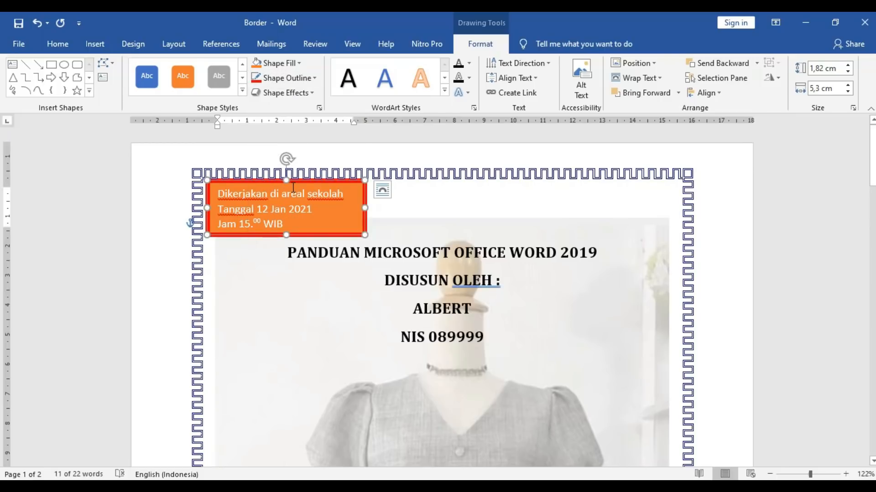
pyautogui.click(242, 91)
pyautogui.click(155, 170)
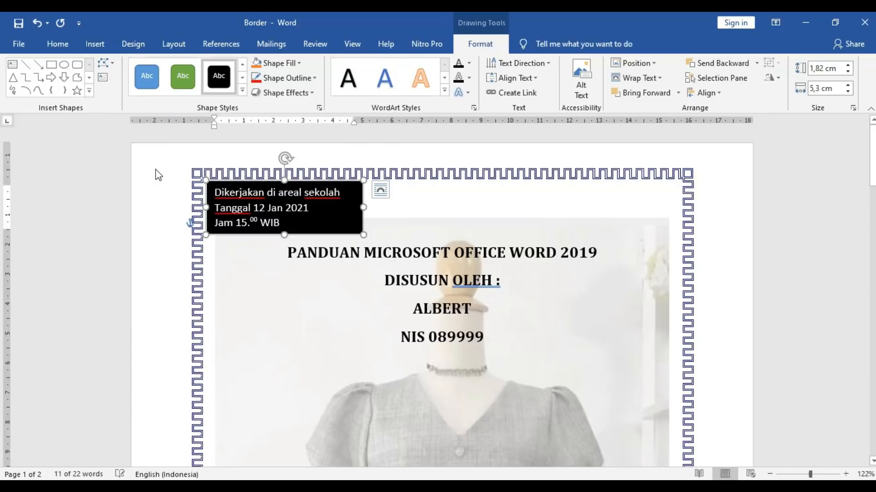
pyautogui.click(257, 79)
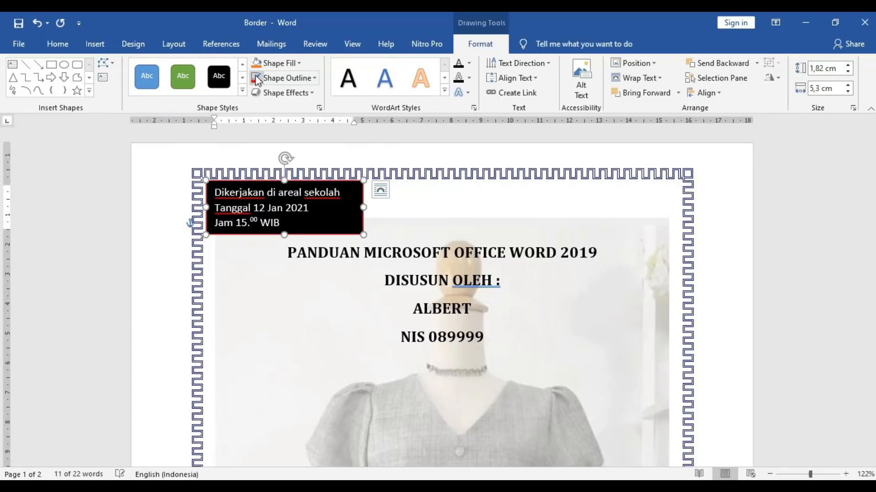
pyautogui.click(427, 202)
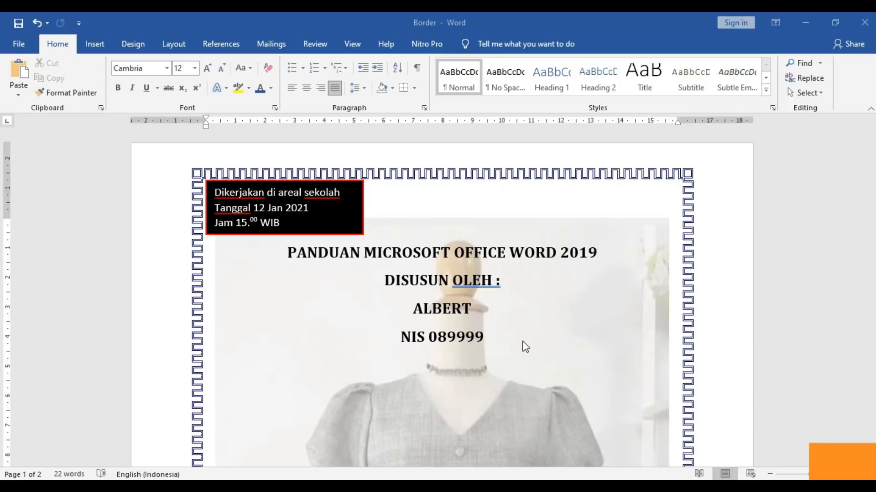
# - Add two blank lines before the name line, then delete the name, leaving an empty line above the ID
pyautogui.click(415, 310)
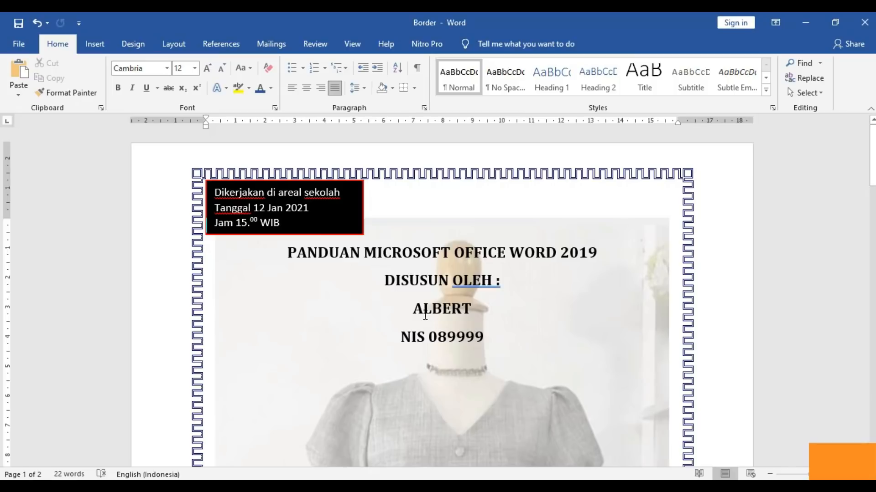
pyautogui.press('Return')
pyautogui.press('Return')
pyautogui.press('Return')
pyautogui.press('Return')
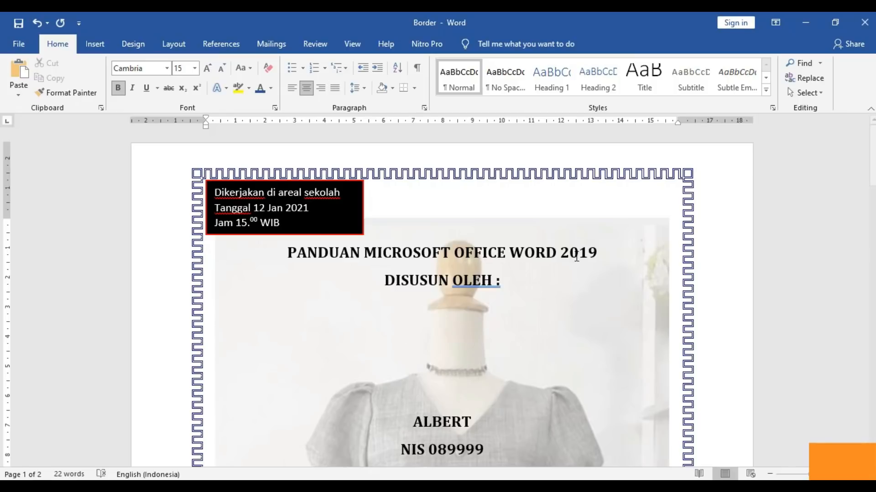
pyautogui.moveTo(872, 155); pyautogui.dragTo(872, 199)
pyautogui.press('Return')
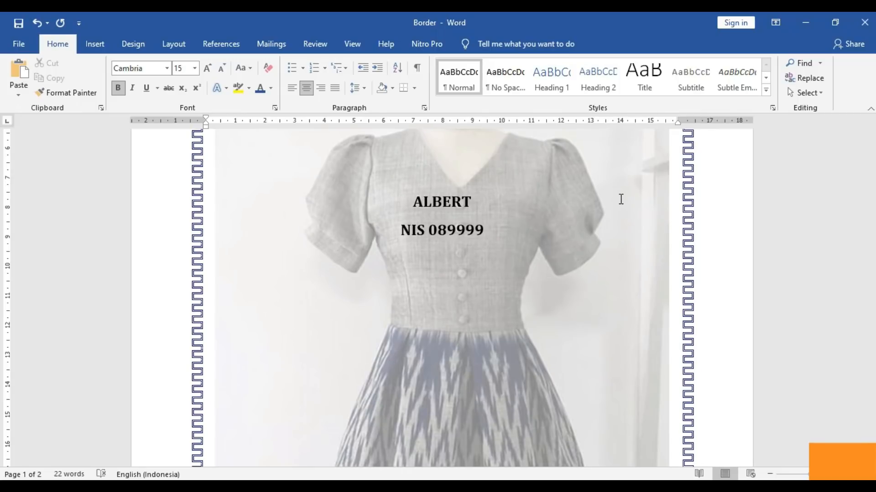
pyautogui.hotkey('shift', 'Down')
pyautogui.hotkey('shift', 'Left')
pyautogui.hotkey('ctrl', 'c')
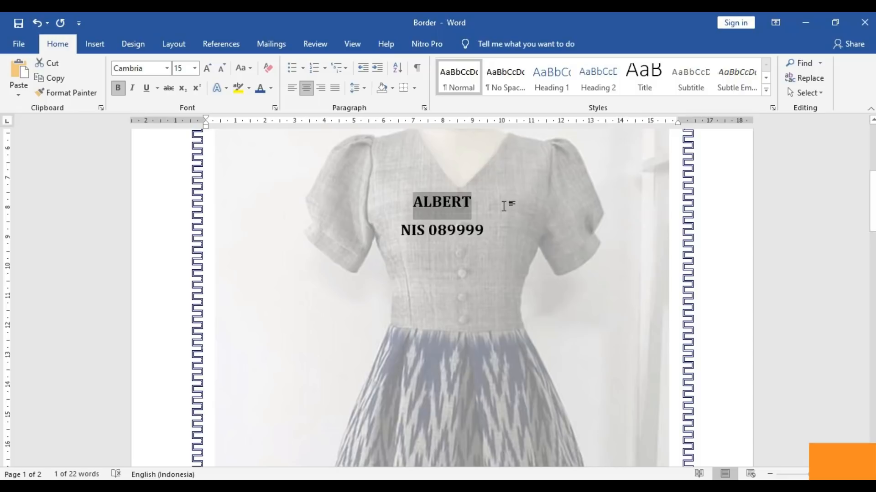
pyautogui.press('Delete')
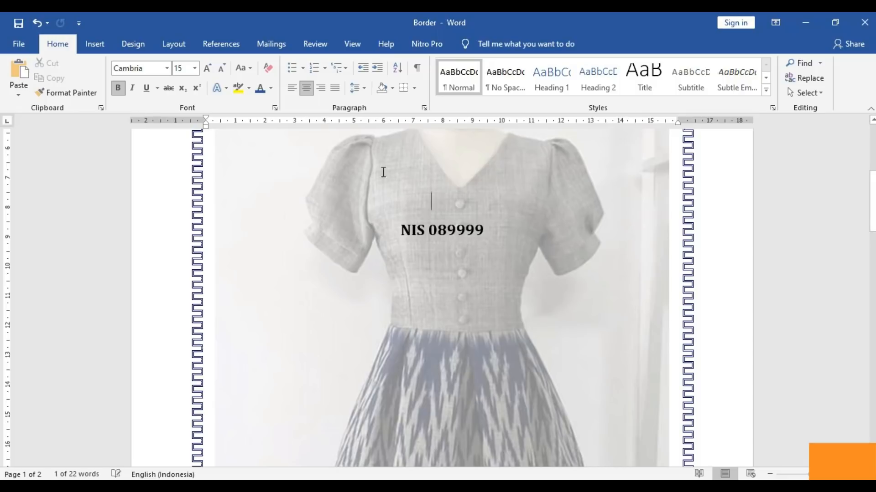
# - Insert orange-outlined WordArt containing the author's full name and centre it above the ID line
pyautogui.click(106, 46)
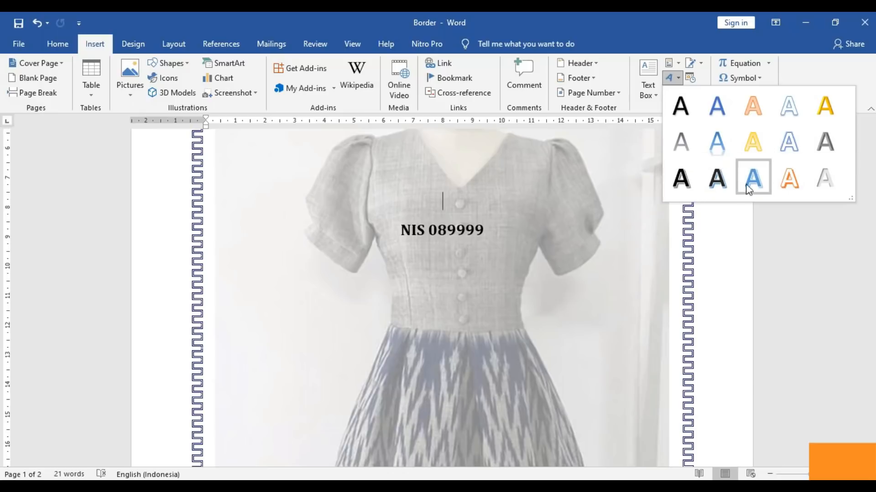
pyautogui.click(752, 118)
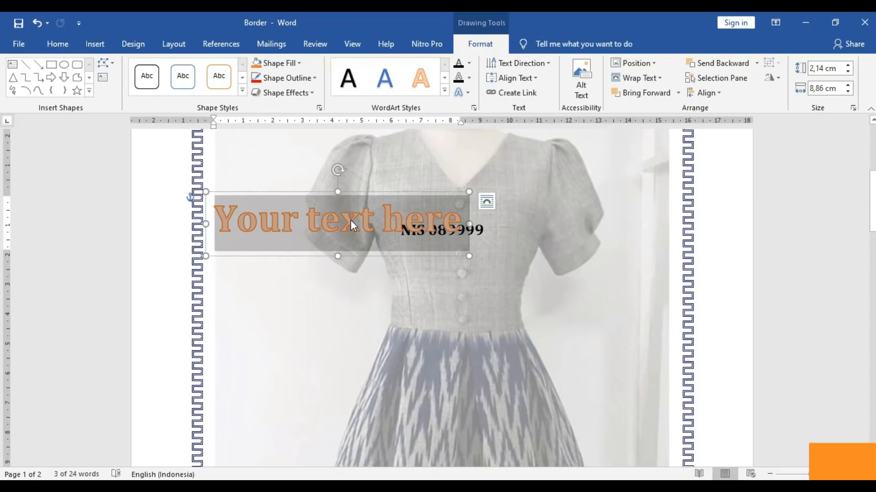
pyautogui.hotkey('ctrl', 'v')
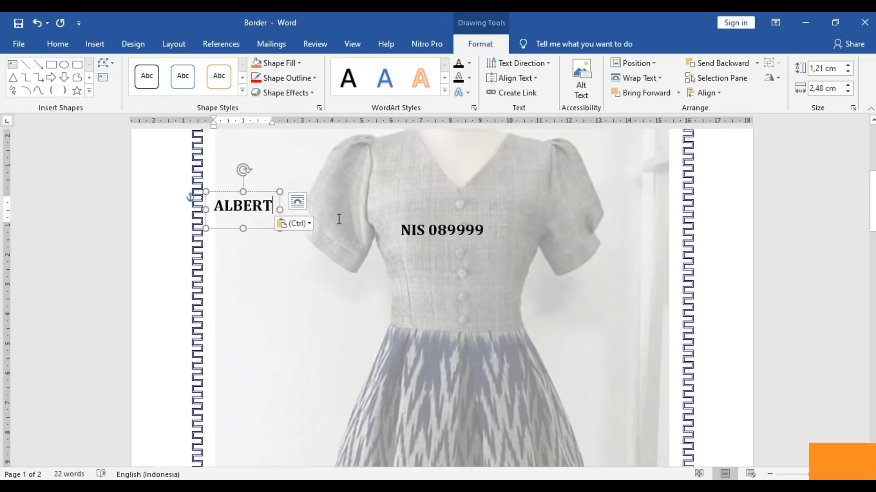
pyautogui.hotkey('ctrl', 'z')
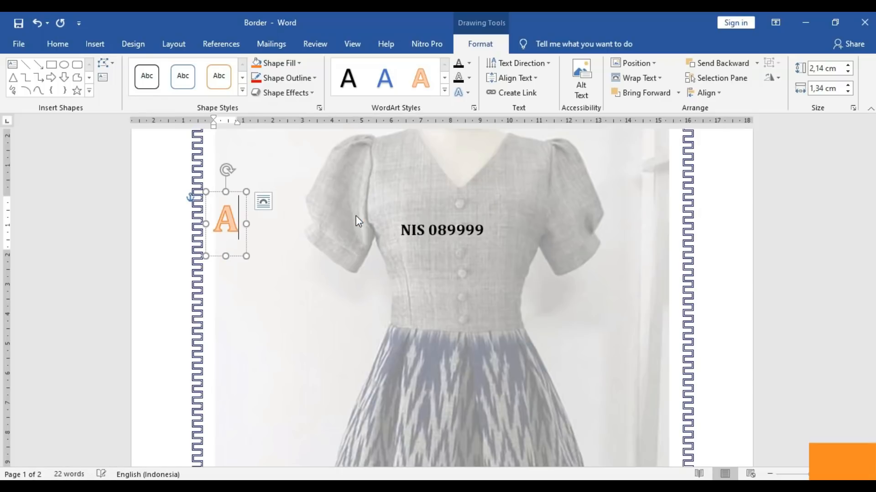
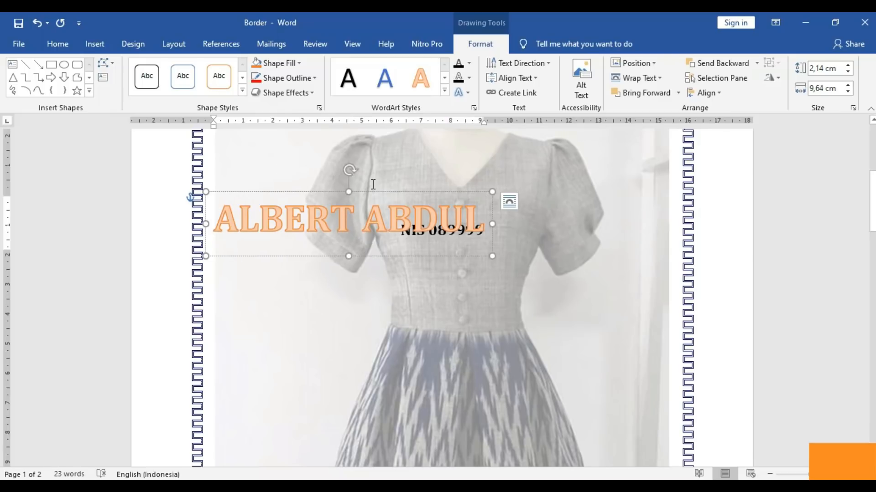
pyautogui.moveTo(371, 193); pyautogui.dragTo(474, 174)
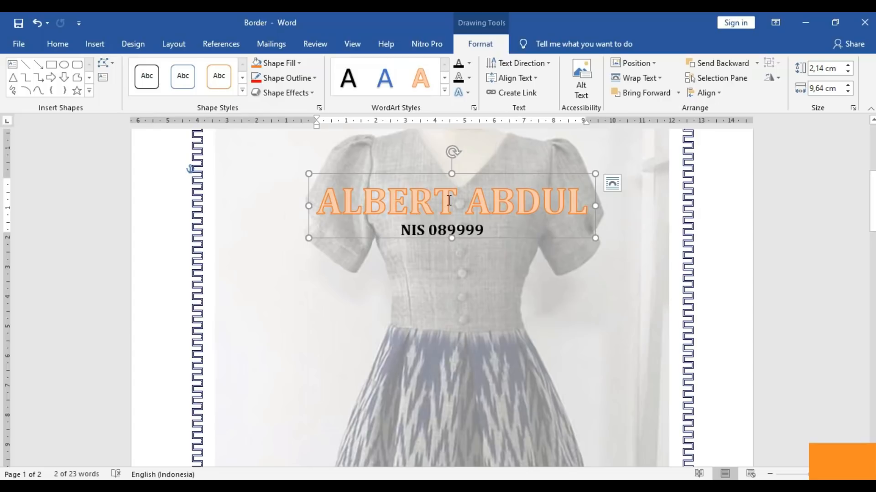
# - Apply the black shaded shape style to the name WordArt box and shorten its height
pyautogui.click(392, 208)
pyautogui.click(242, 90)
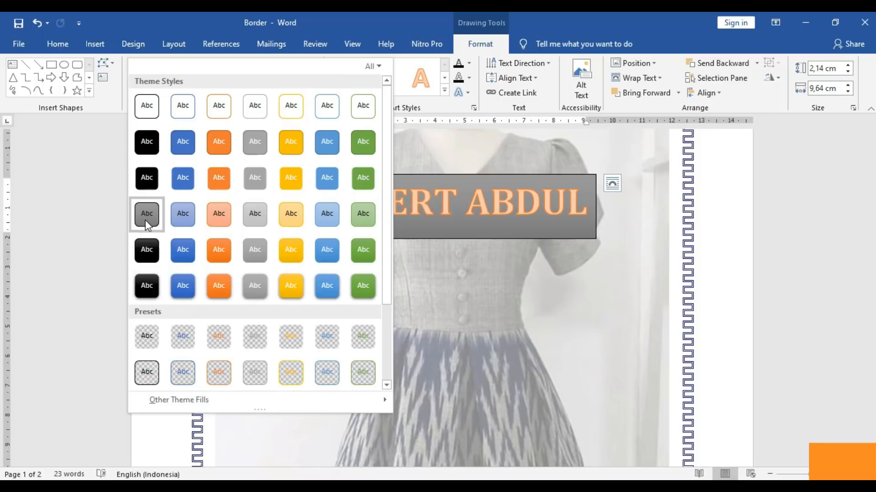
pyautogui.click(151, 290)
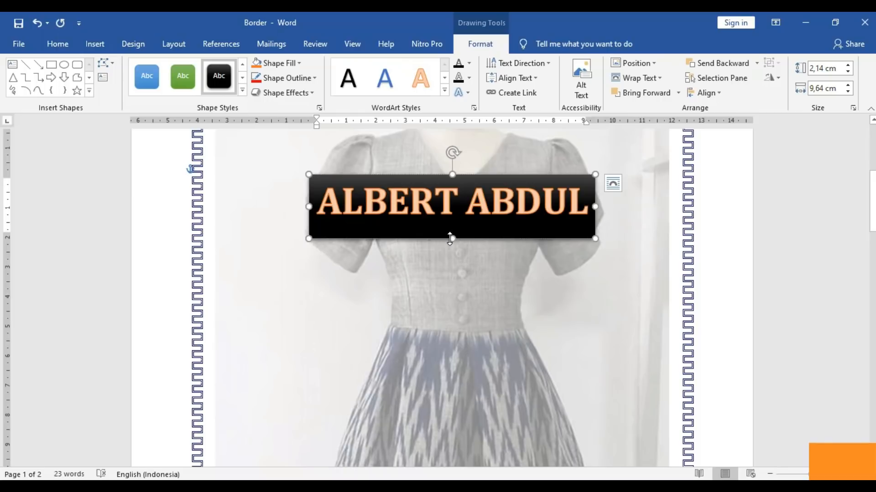
pyautogui.moveTo(450, 239)
pyautogui.mouseDown()
pyautogui.moveTo(448, 218)
pyautogui.moveTo(449, 227)
pyautogui.mouseUp()
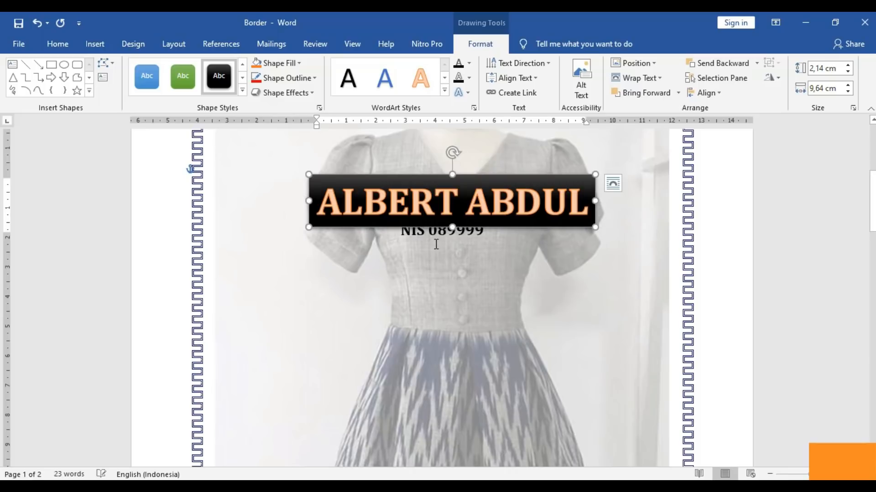
# - Move the name box up near the page top, centred, and open the Format Shape pane
pyautogui.click(436, 244)
pyautogui.click(416, 194)
pyautogui.moveTo(417, 176); pyautogui.dragTo(408, 136)
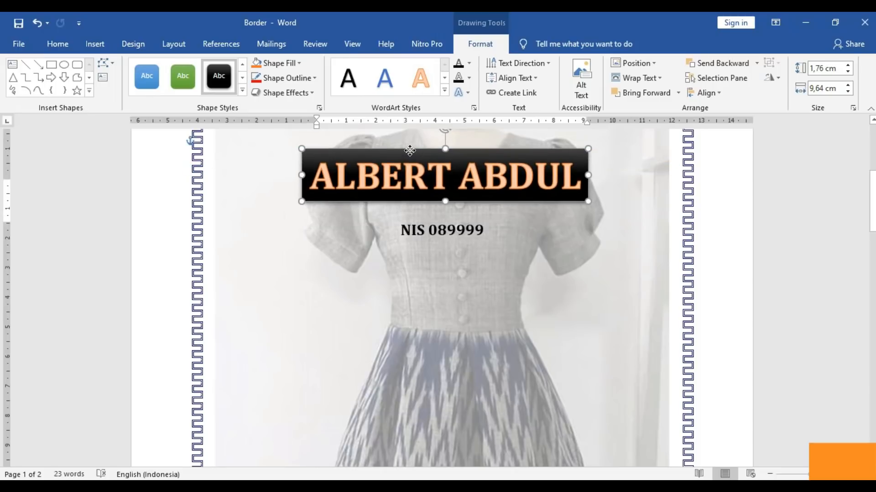
pyautogui.click(482, 257)
pyautogui.click(435, 155)
pyautogui.moveTo(434, 147); pyautogui.dragTo(432, 155)
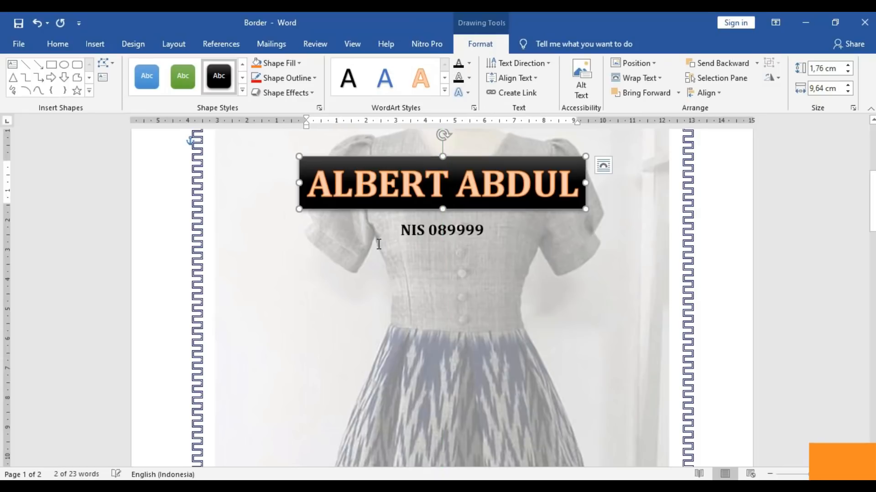
pyautogui.click(379, 244)
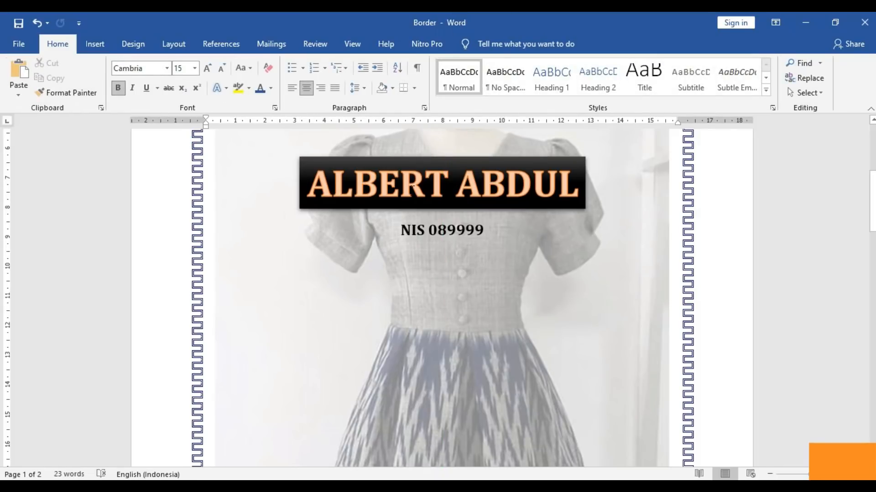
pyautogui.click(399, 160)
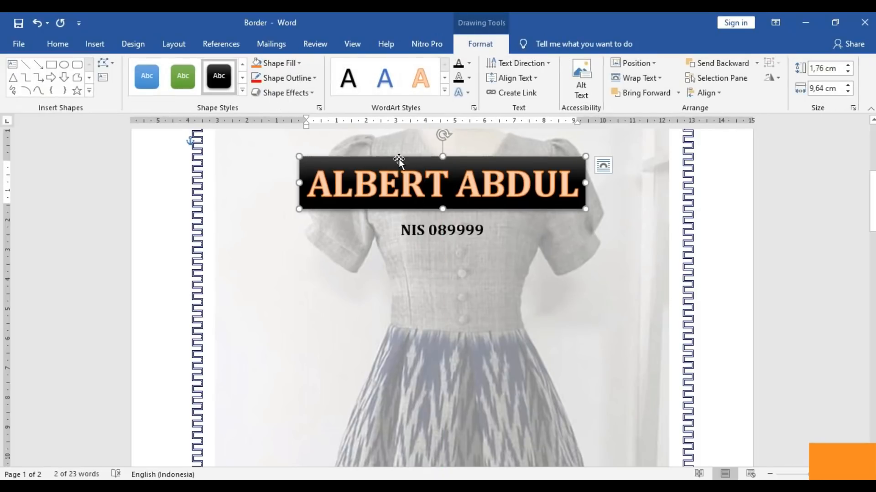
pyautogui.click(318, 109)
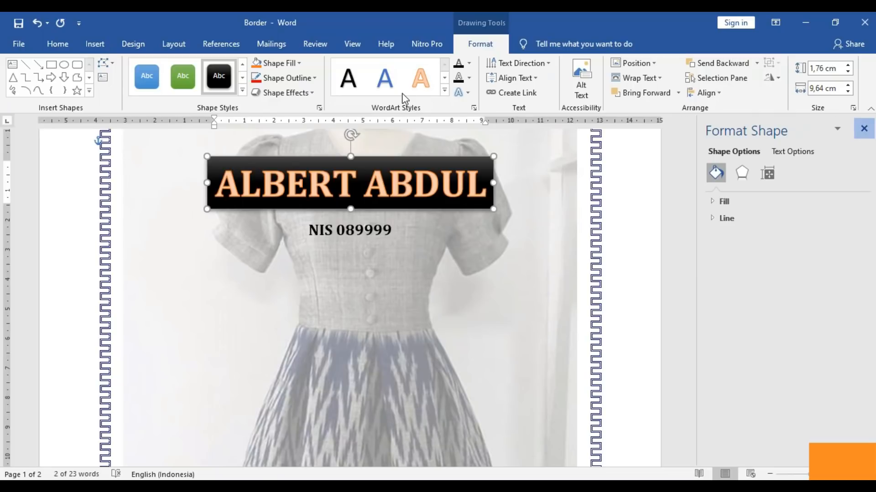
# - Close the Format Shape pane and give the name box the blue gradient preset shape style
pyautogui.click(863, 128)
pyautogui.click(242, 90)
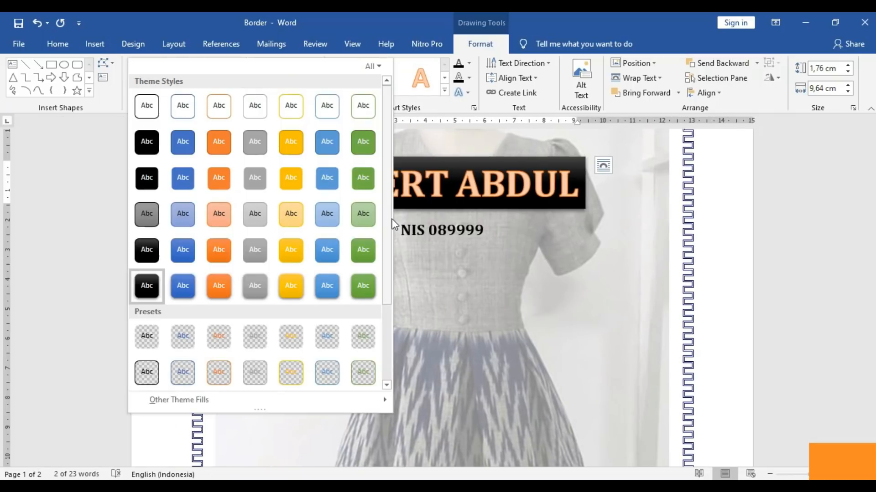
pyautogui.scroll(-3, 388, 220)
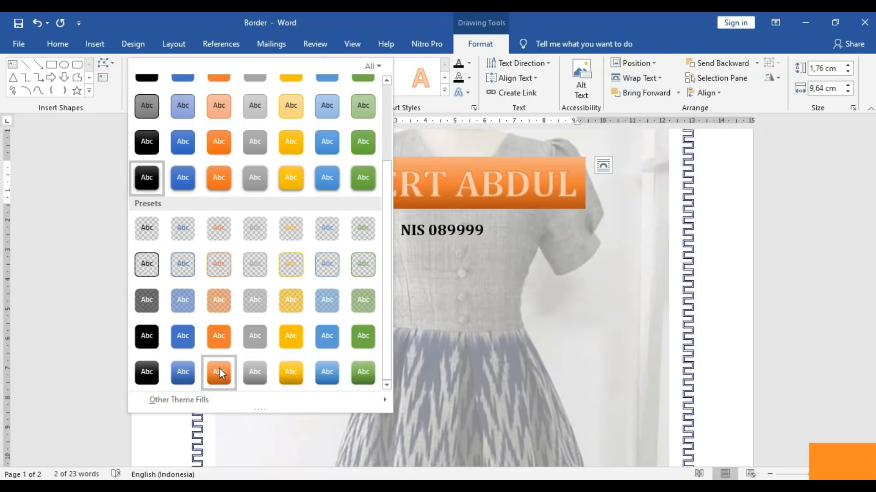
pyautogui.click(328, 365)
# - Check the name box's new fill, then reselect it with the cursor in the name text
pyautogui.click(410, 279)
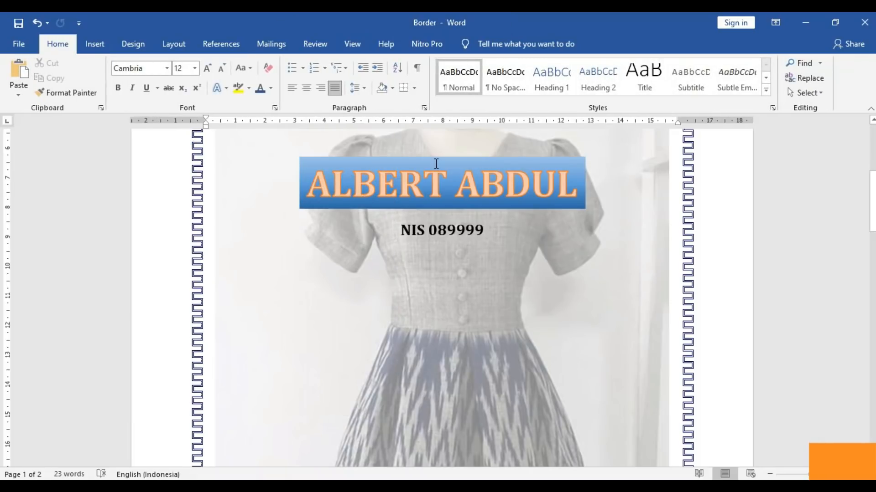
pyautogui.click(435, 163)
pyautogui.click(407, 187)
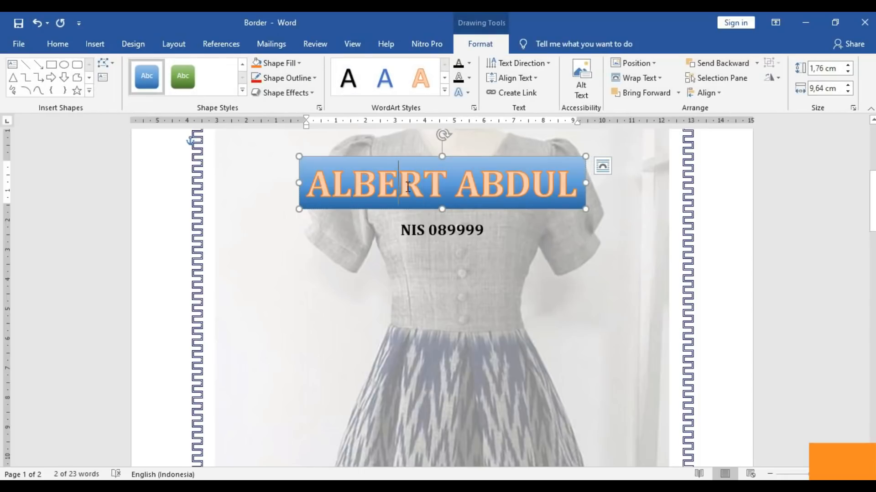
# - Make the name's first word a dark shadowed WordArt style and the second word gold
pyautogui.click(445, 90)
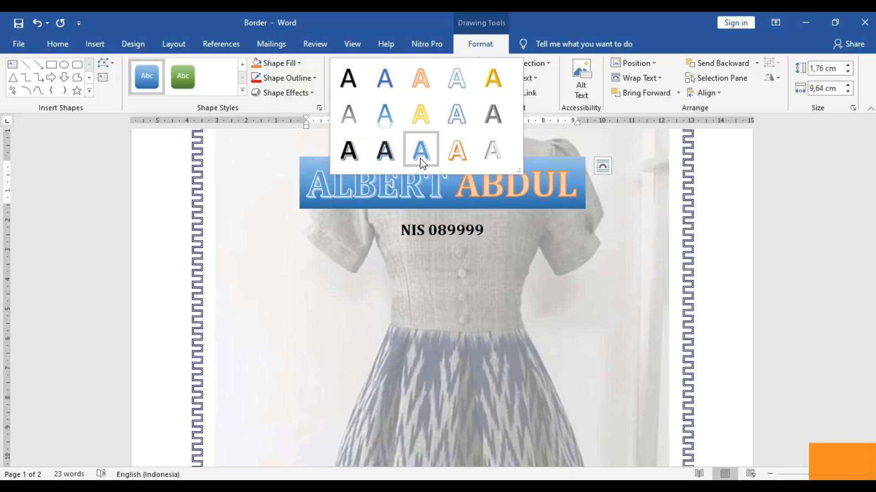
pyautogui.click(385, 151)
pyautogui.moveTo(476, 186); pyautogui.dragTo(580, 184)
pyautogui.click(456, 184)
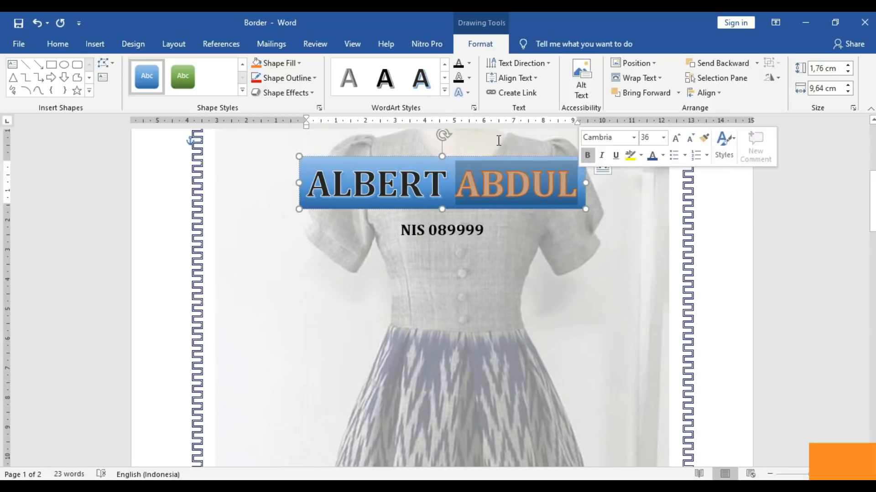
pyautogui.click(444, 90)
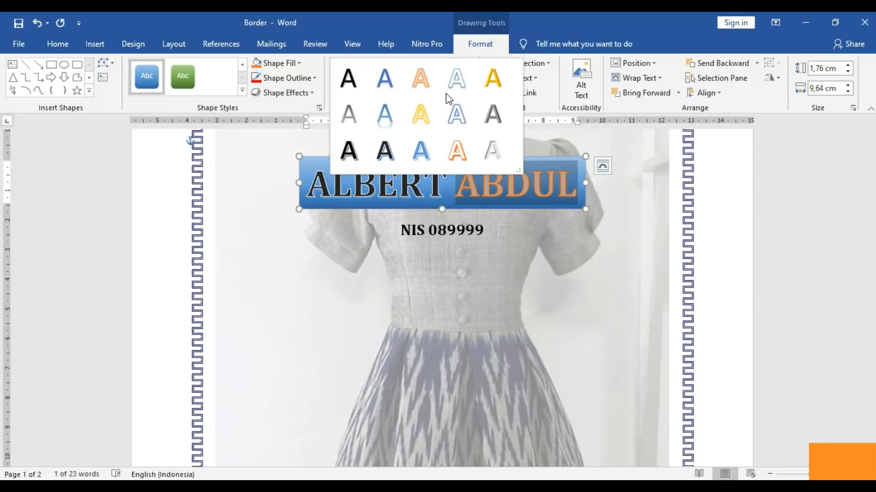
pyautogui.click(493, 78)
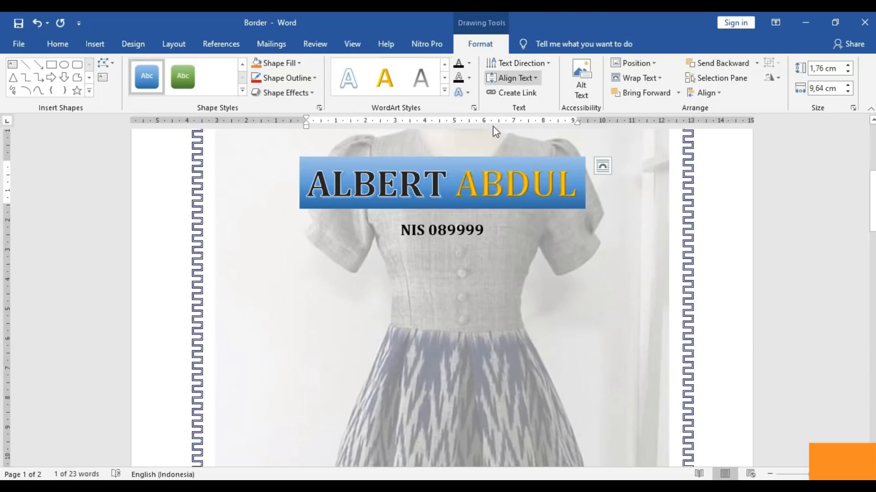
pyautogui.click(522, 223)
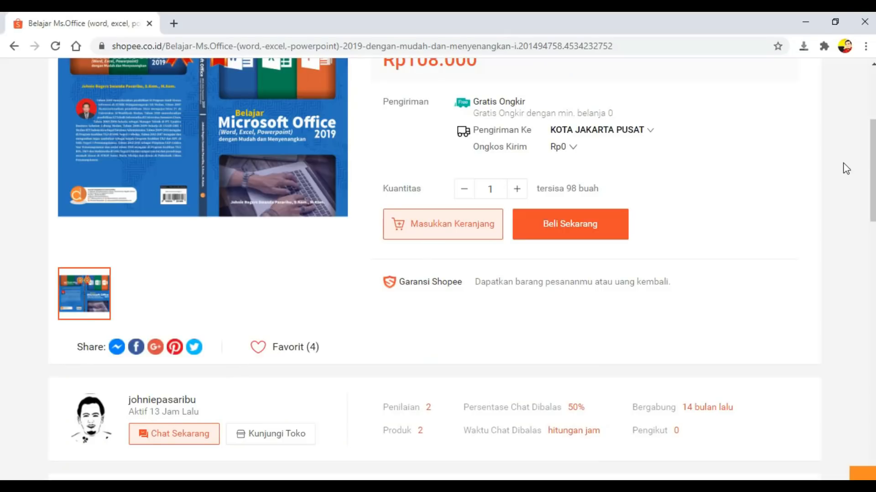
# - Browse the Shopee listing for the Belajar Ms.Office 2019 book at Rp108.000, including seller details
pyautogui.moveTo(873, 165)
pyautogui.mouseDown()
pyautogui.moveTo(872, 155)
pyautogui.moveTo(873, 164)
pyautogui.mouseUp()
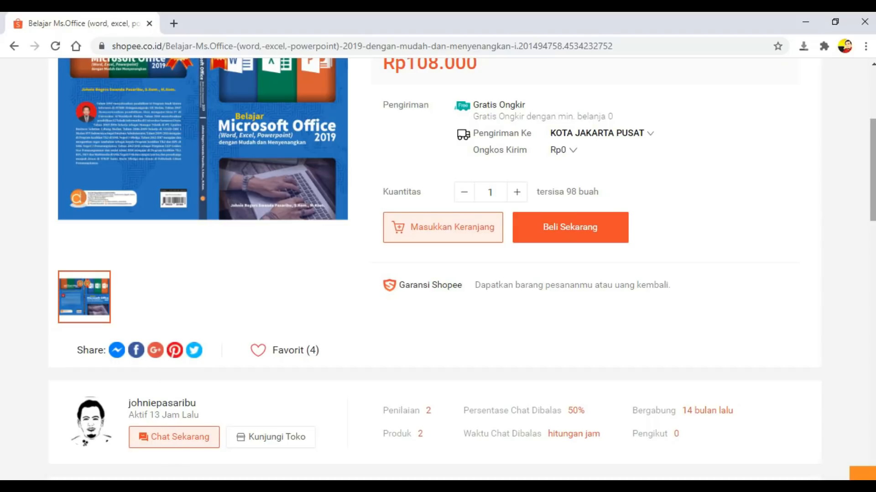
pyautogui.scroll(1, 872, 191)
pyautogui.moveTo(875, 188); pyautogui.dragTo(874, 187)
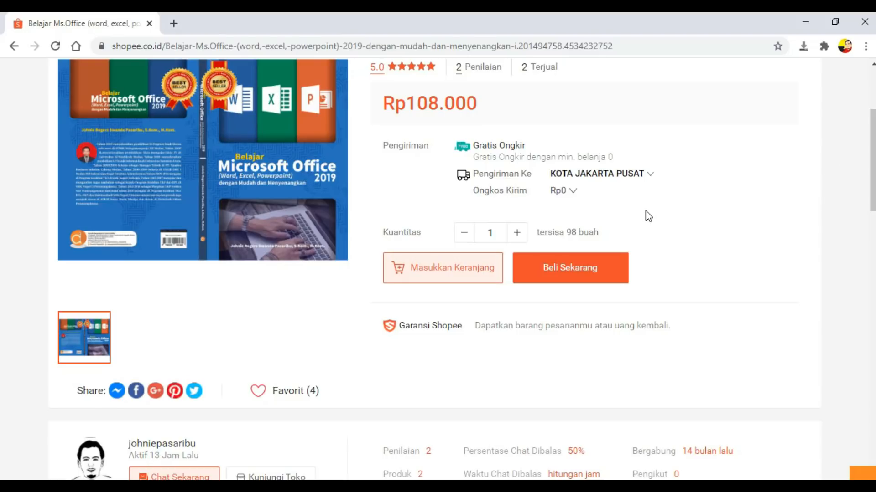
pyautogui.moveTo(871, 154)
pyautogui.mouseDown()
pyautogui.moveTo(871, 130)
pyautogui.moveTo(872, 147)
pyautogui.mouseUp()
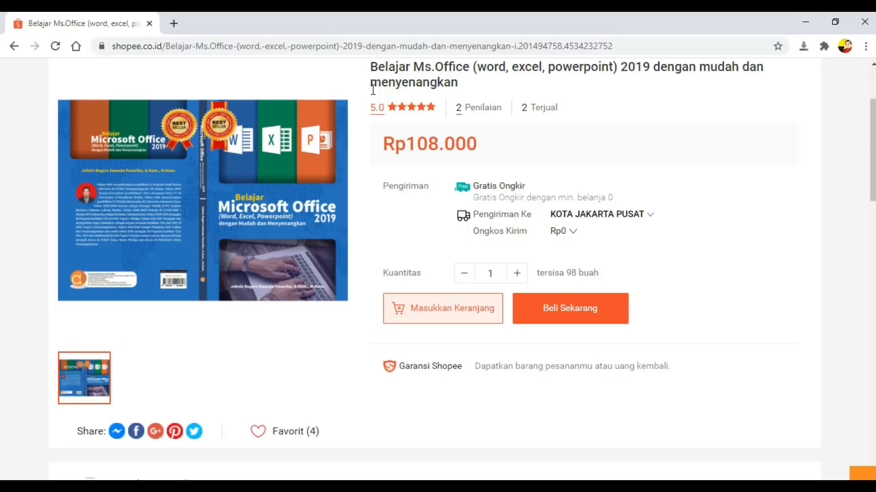
pyautogui.moveTo(871, 142); pyautogui.dragTo(871, 174)
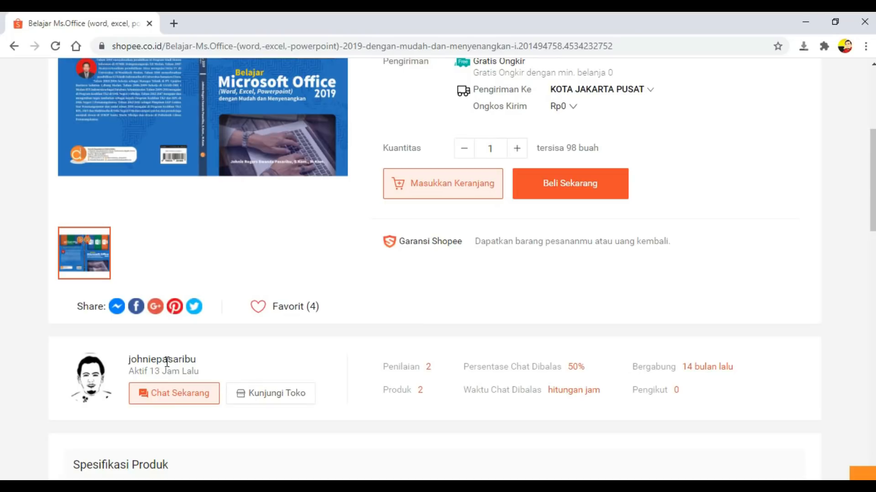
pyautogui.moveTo(132, 362); pyautogui.dragTo(196, 360)
pyautogui.click(204, 366)
pyautogui.moveTo(871, 170); pyautogui.dragTo(872, 140)
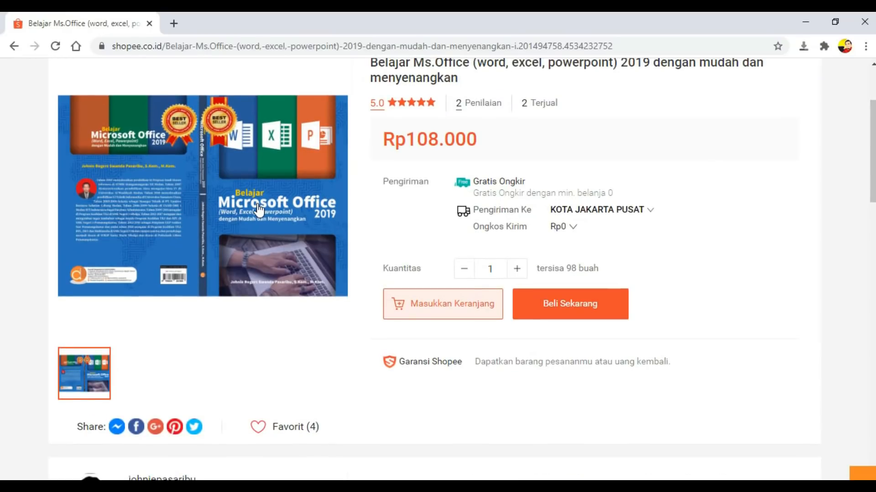